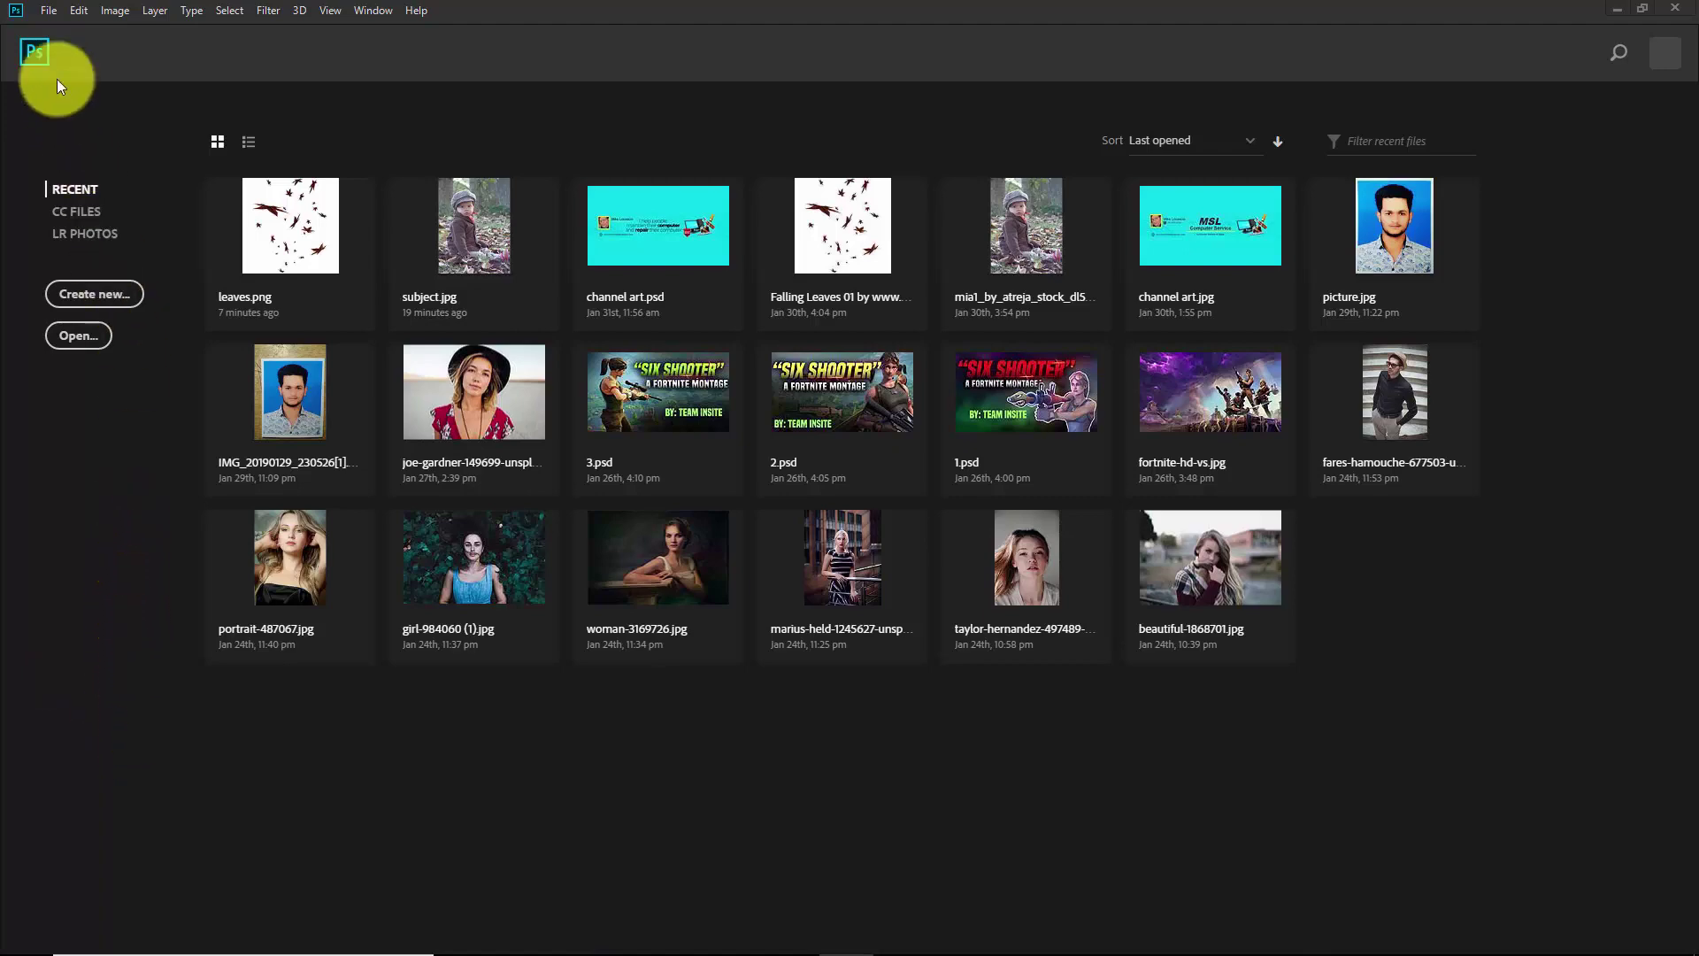
# Open subject.jpg from the project file folder via File > Open.
pyautogui.click(43, 13)
pyautogui.click(64, 48)
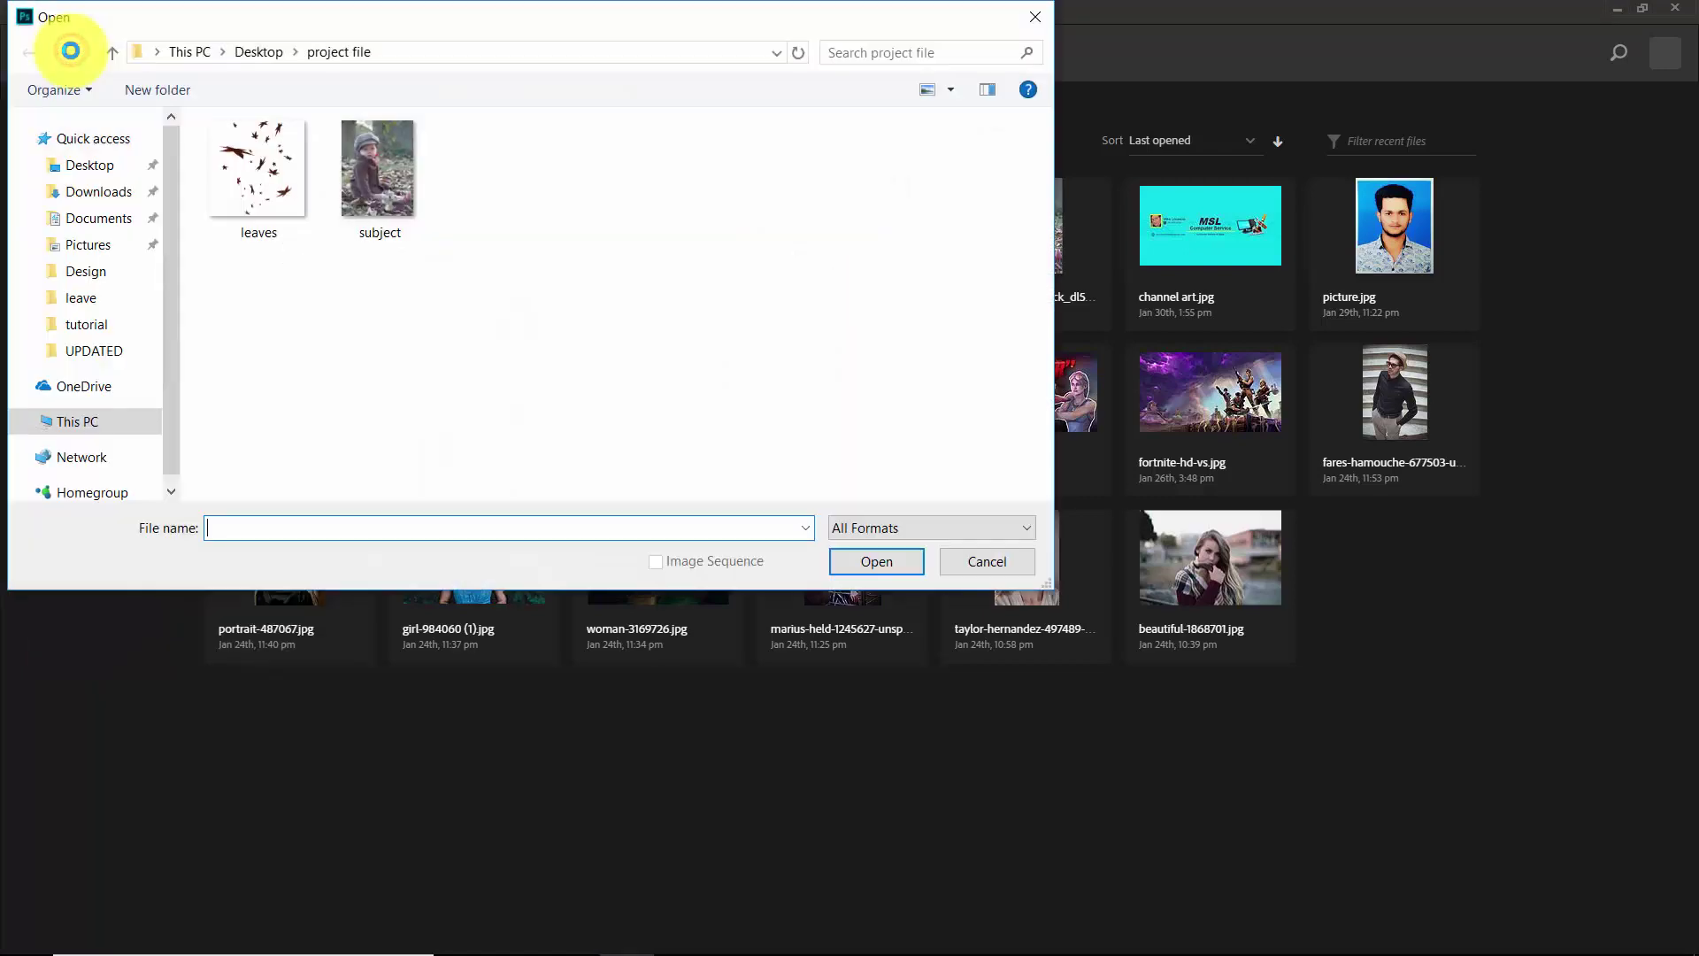
pyautogui.click(377, 199)
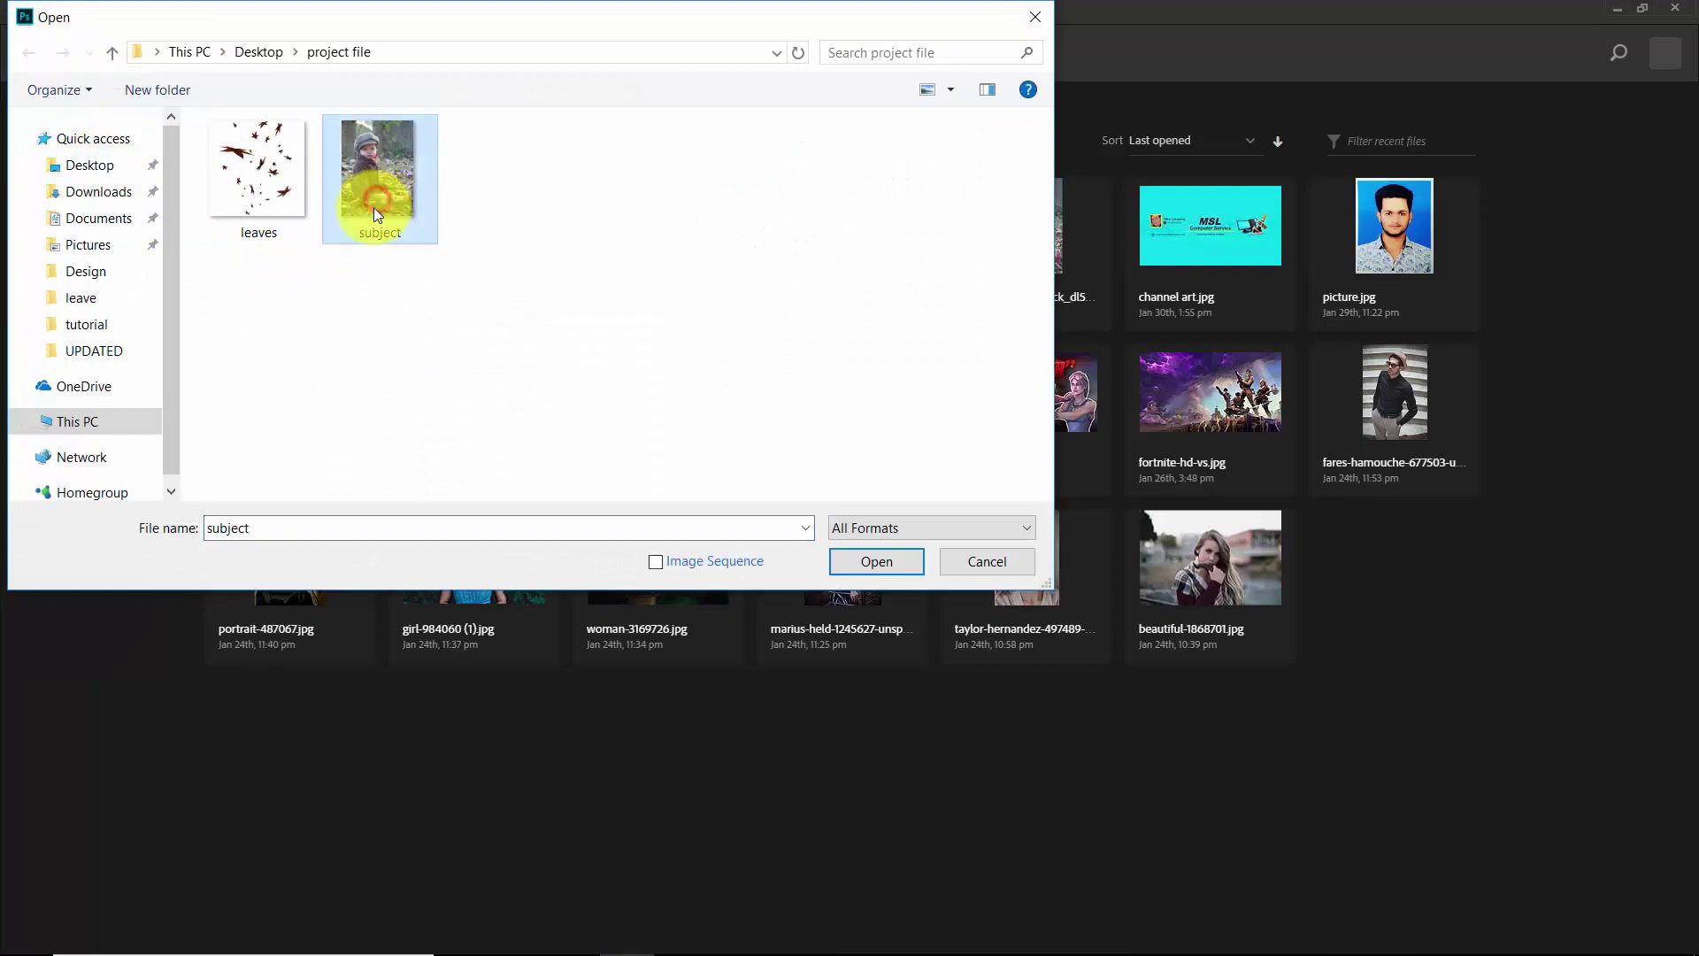
pyautogui.click(864, 561)
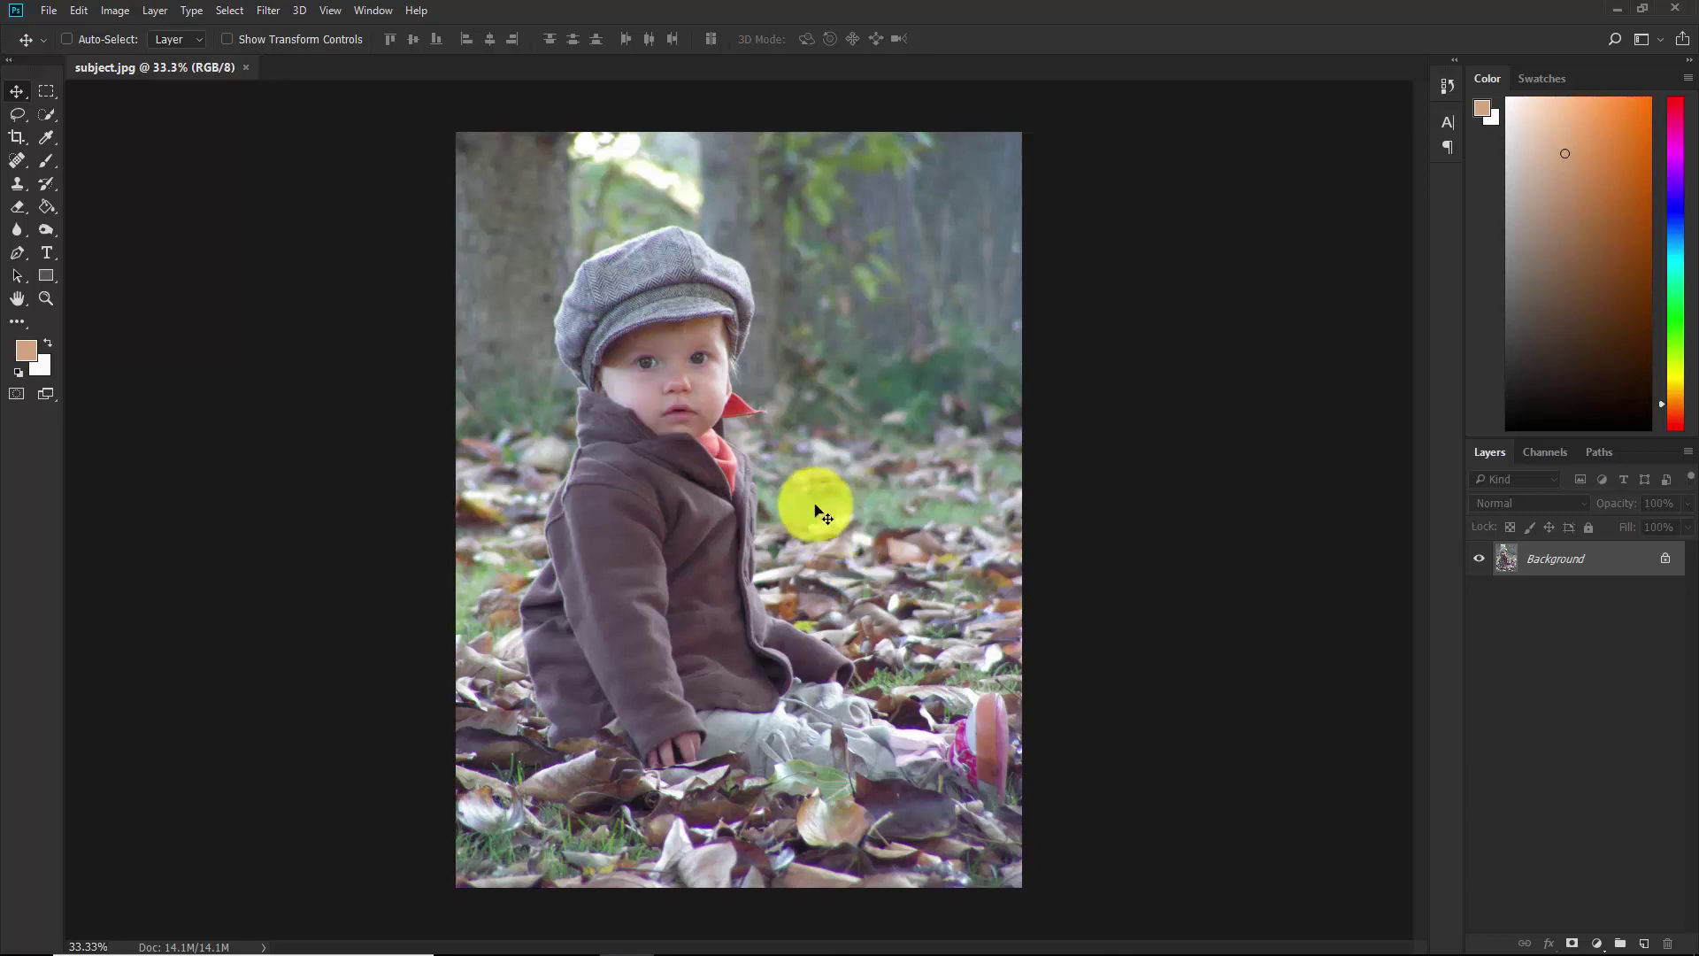
# Duplicate the Background photo layer twice with Ctrl+J and hide the original Background.
pyautogui.click(1592, 559)
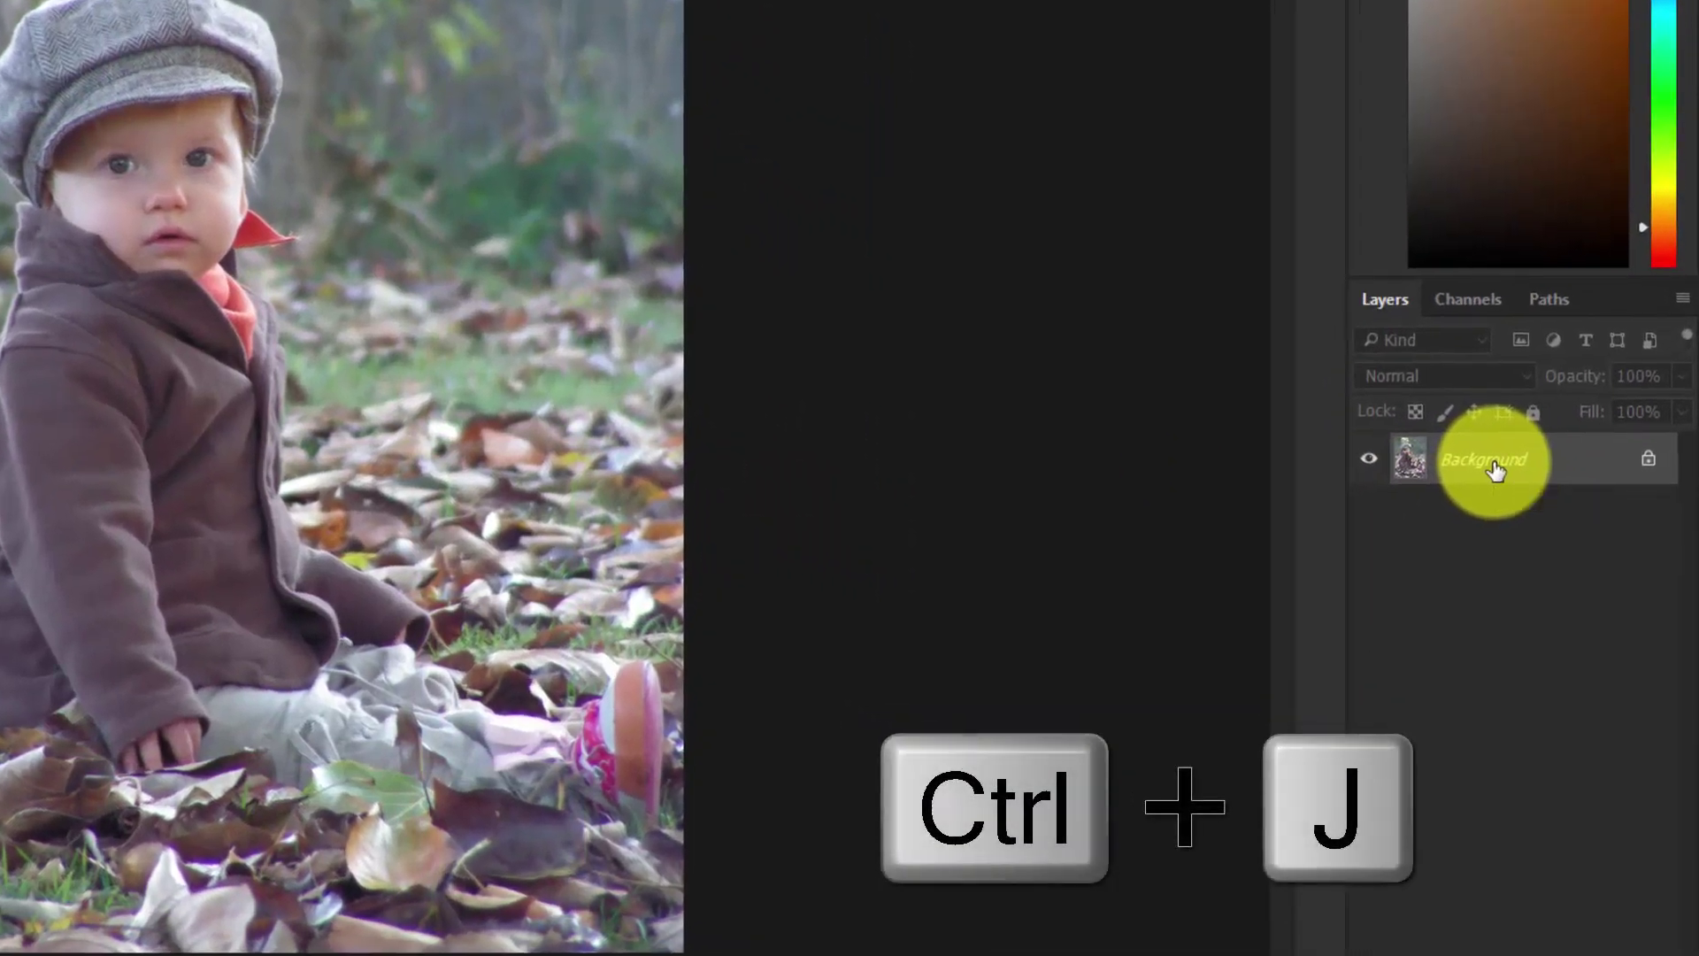
pyautogui.hotkey('ctrl', 'j')
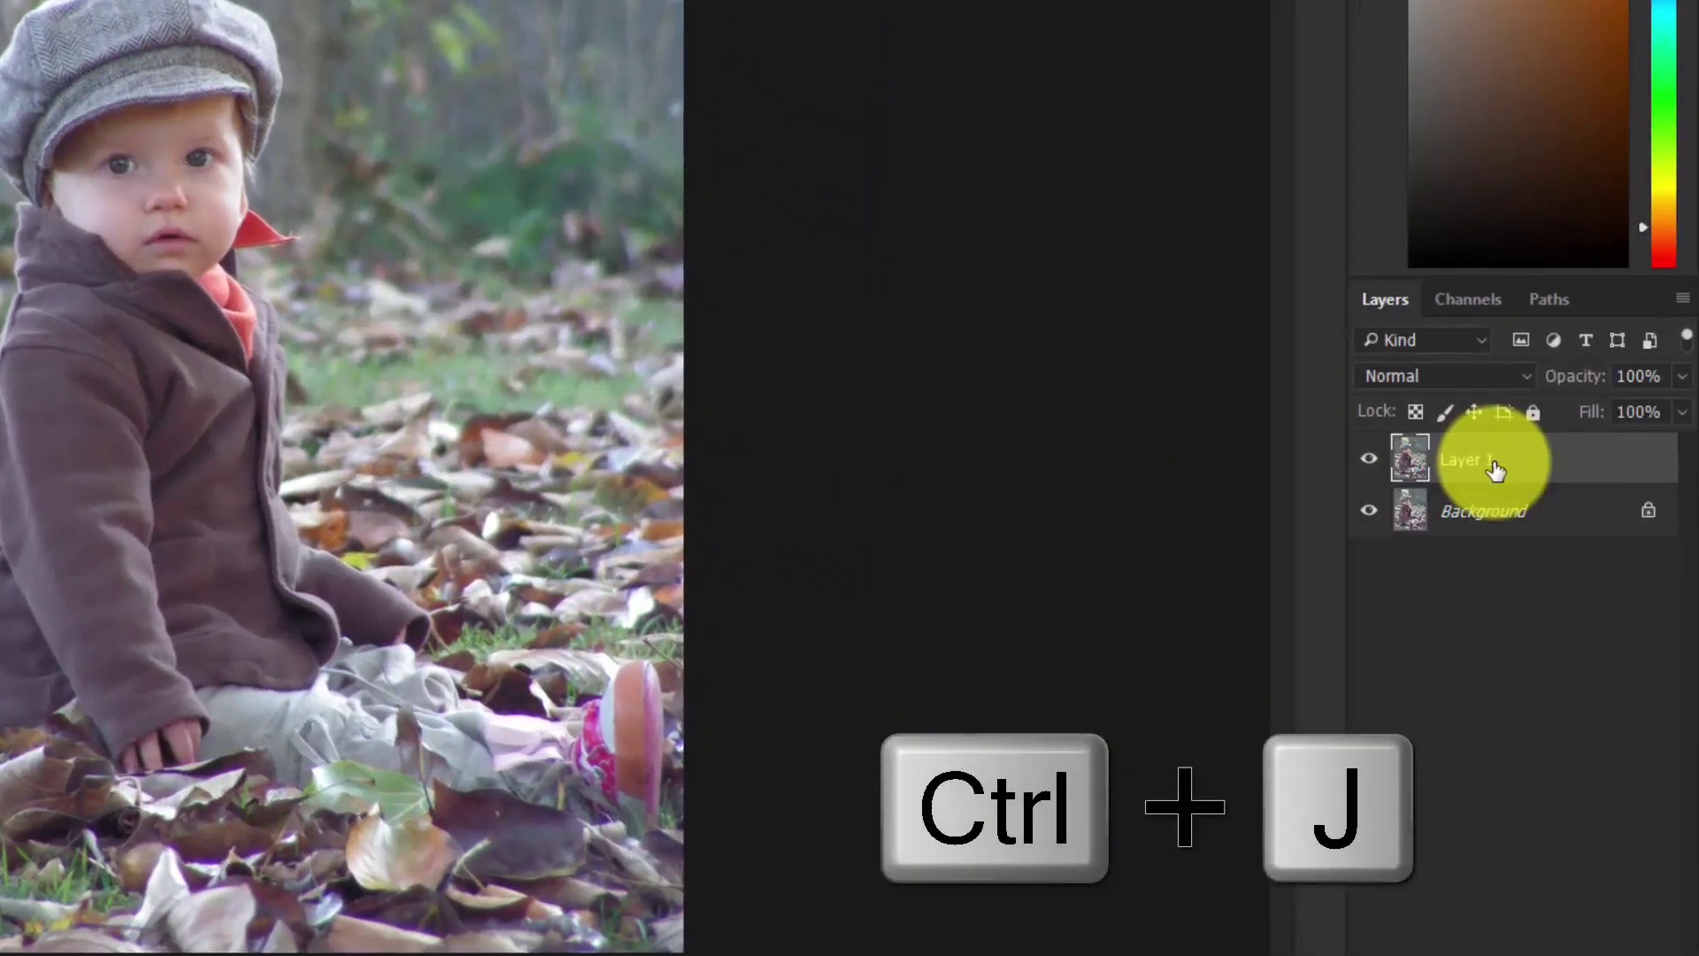
pyautogui.hotkey('ctrl', 'j')
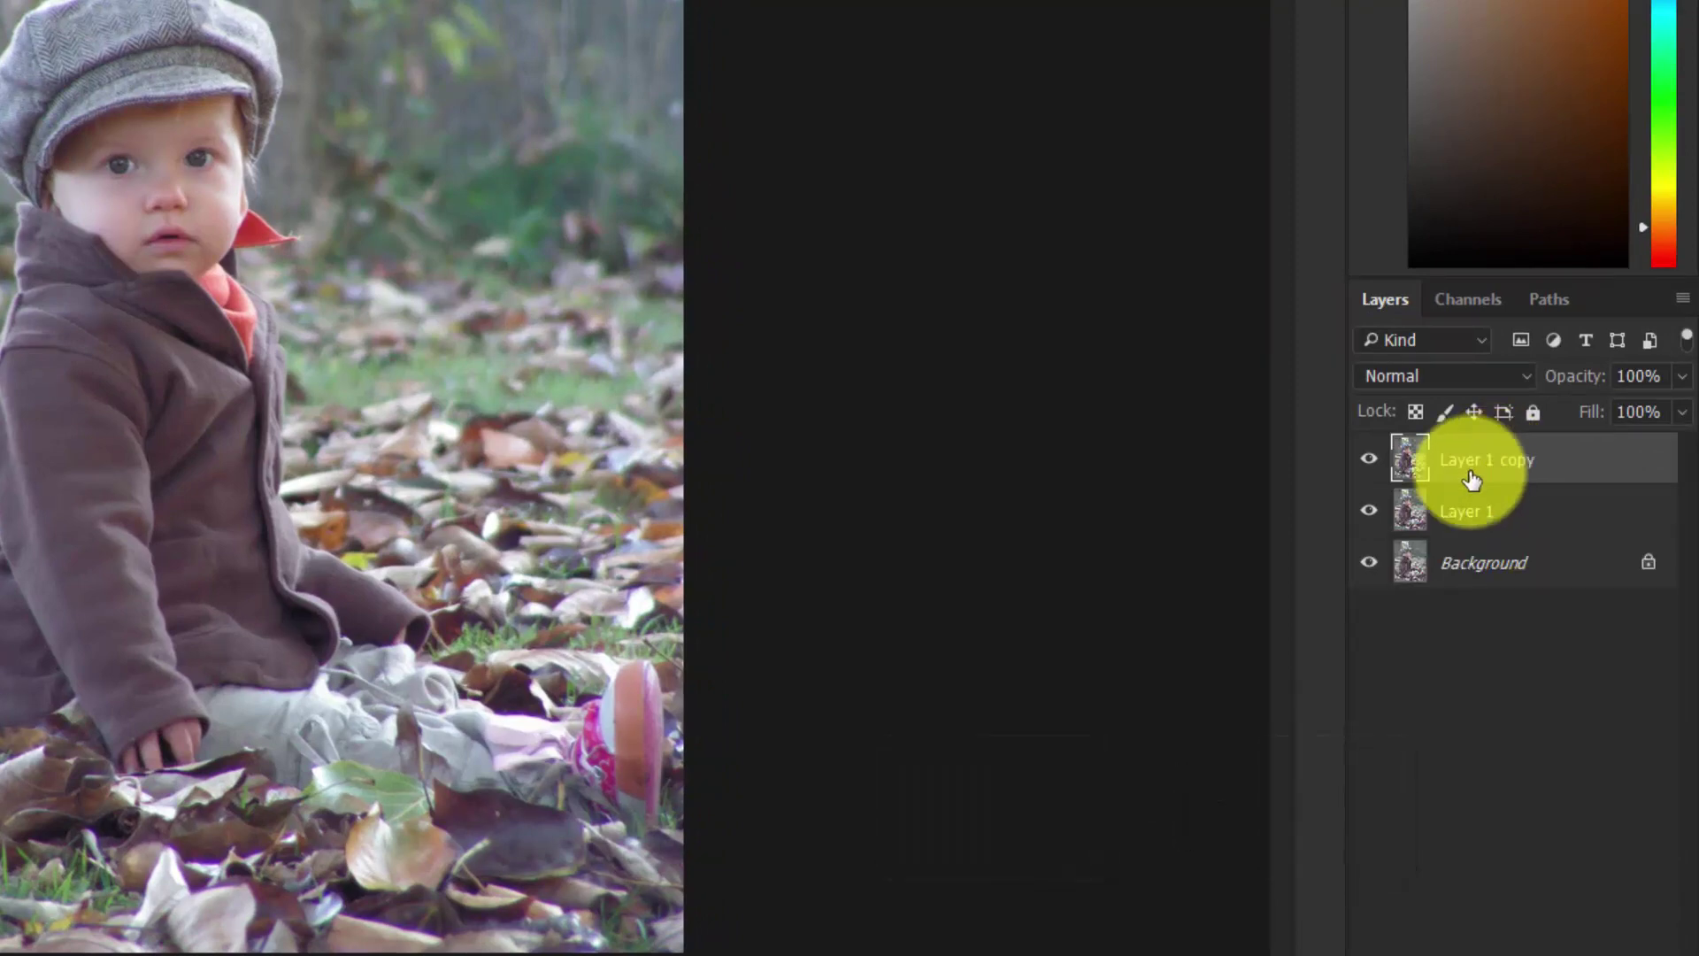
pyautogui.click(1502, 558)
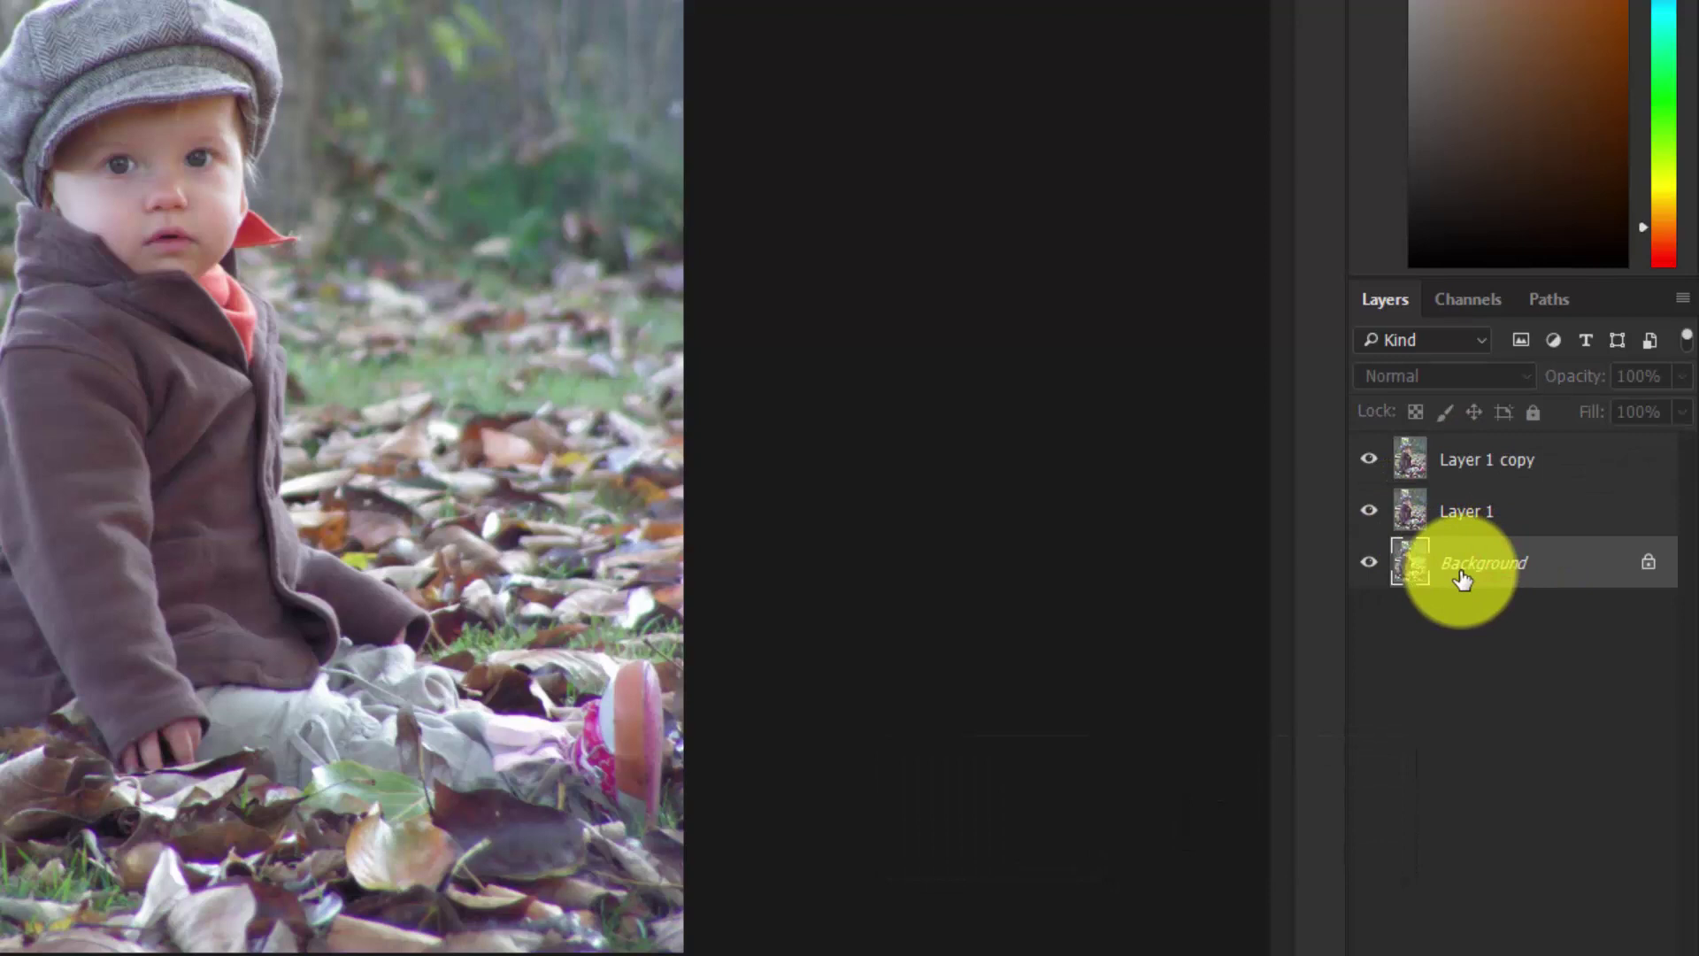
pyautogui.click(1362, 564)
pyautogui.click(1536, 569)
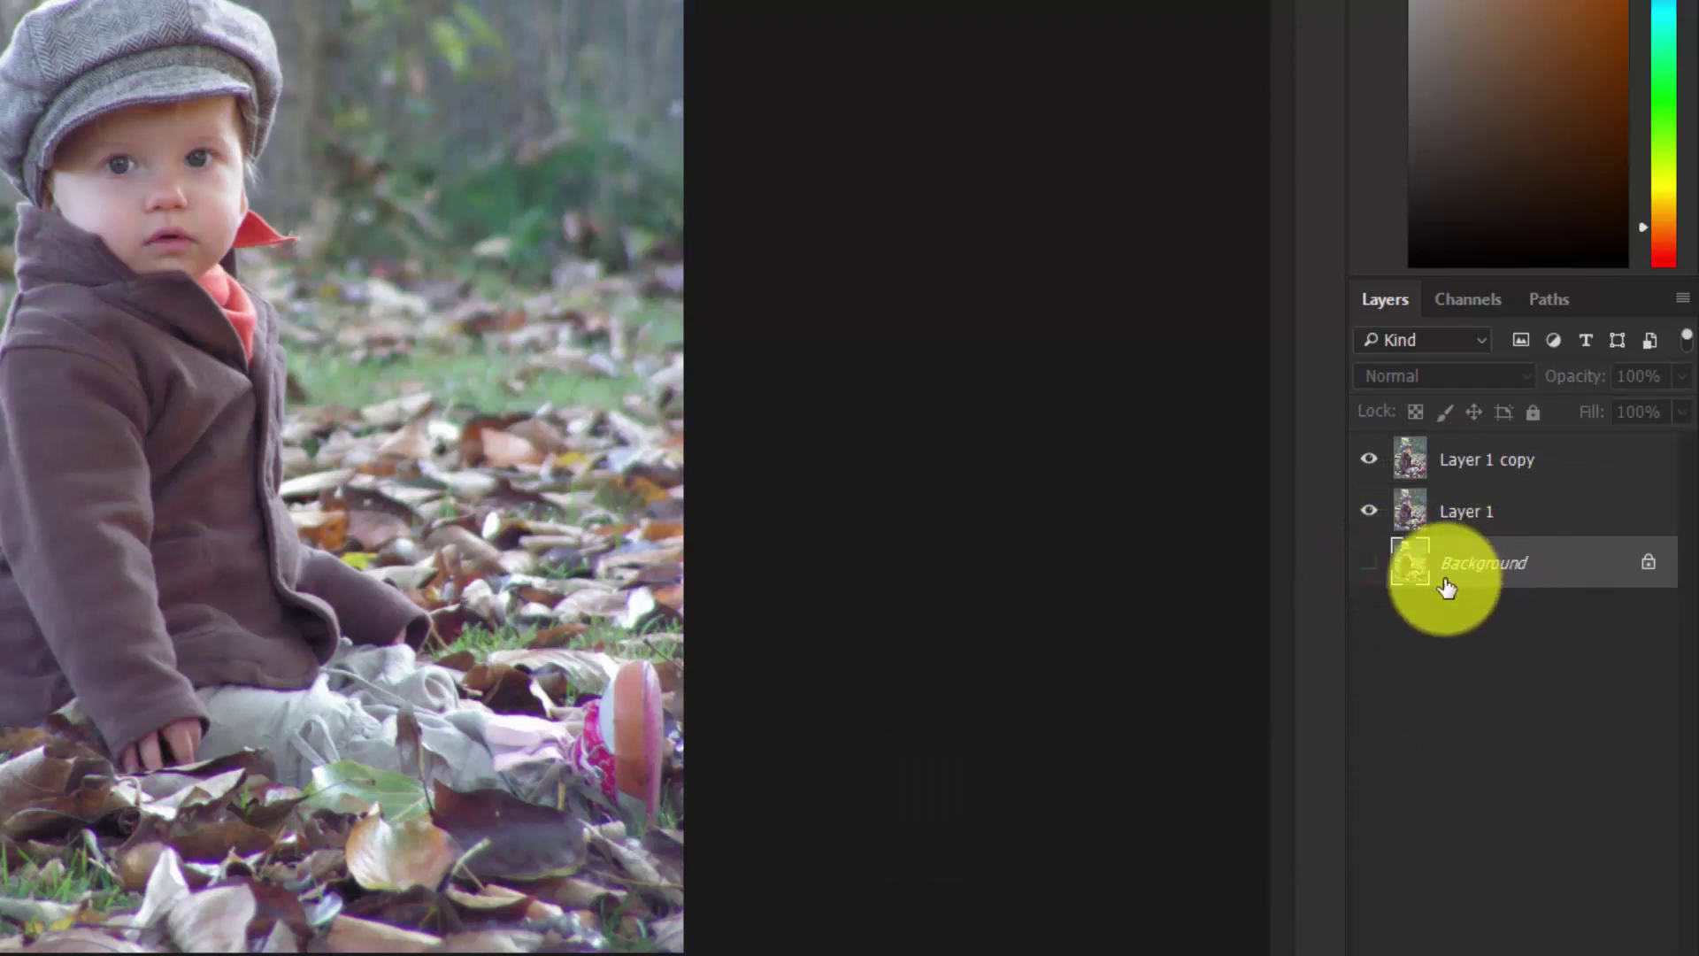
# Rename the two copies subject and blur, hide blur, and make subject the active layer.
pyautogui.click(1478, 467)
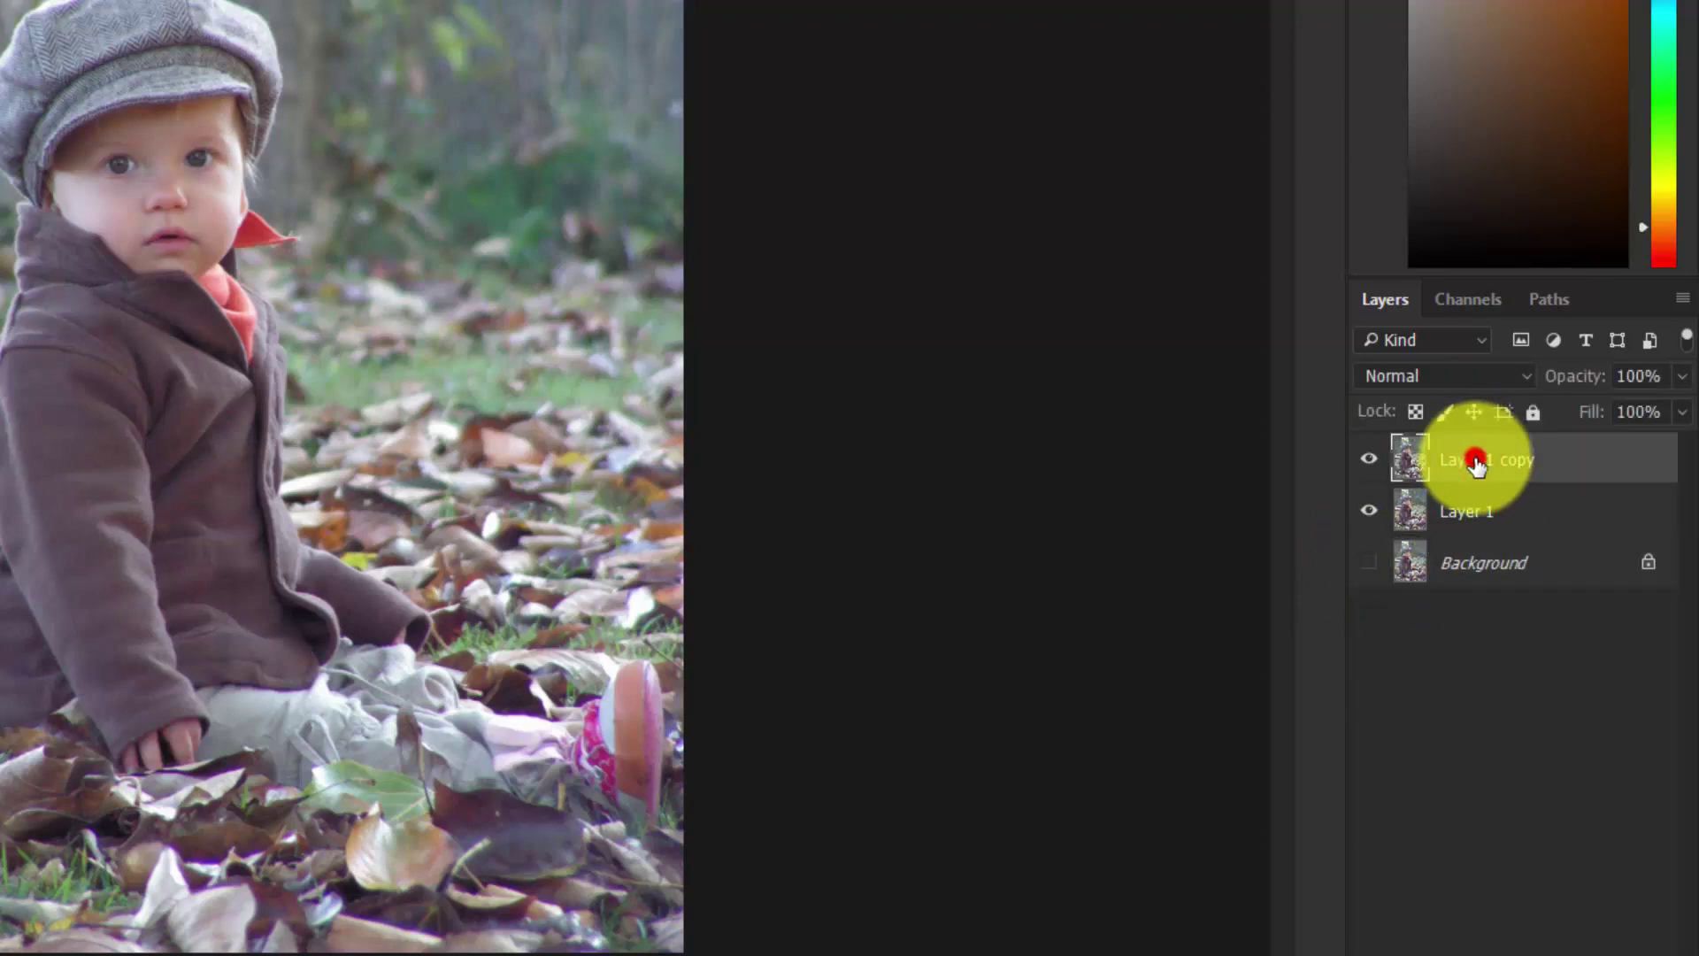
pyautogui.doubleClick(1476, 462)
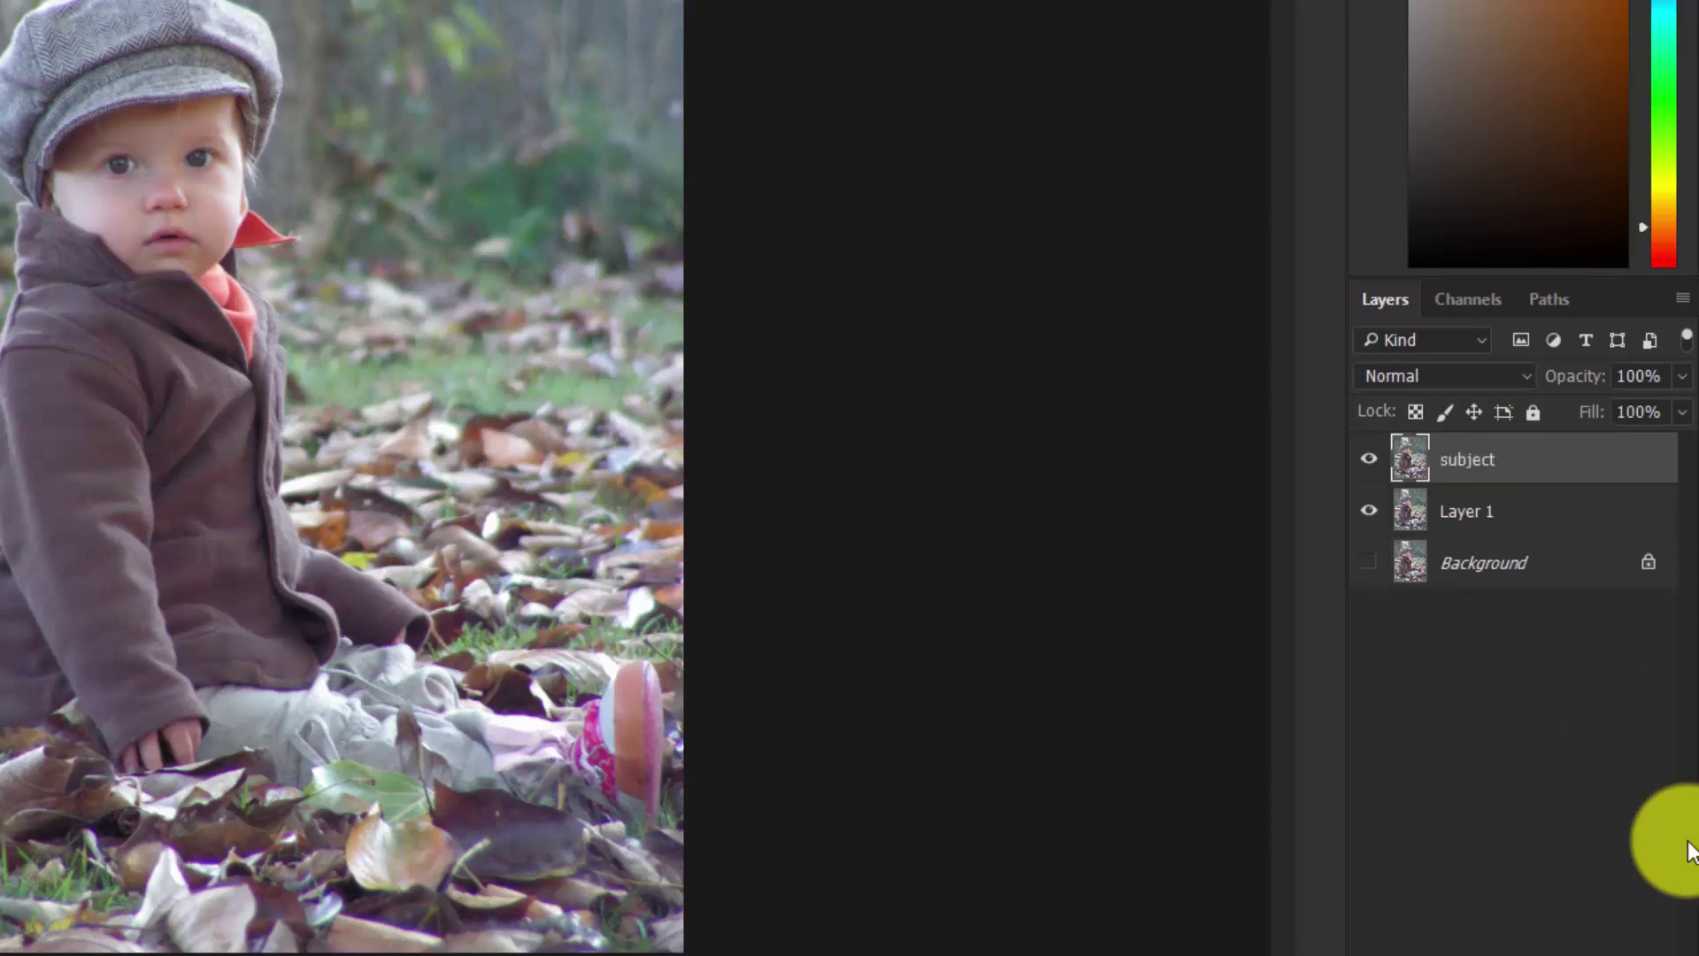
pyautogui.doubleClick(1462, 507)
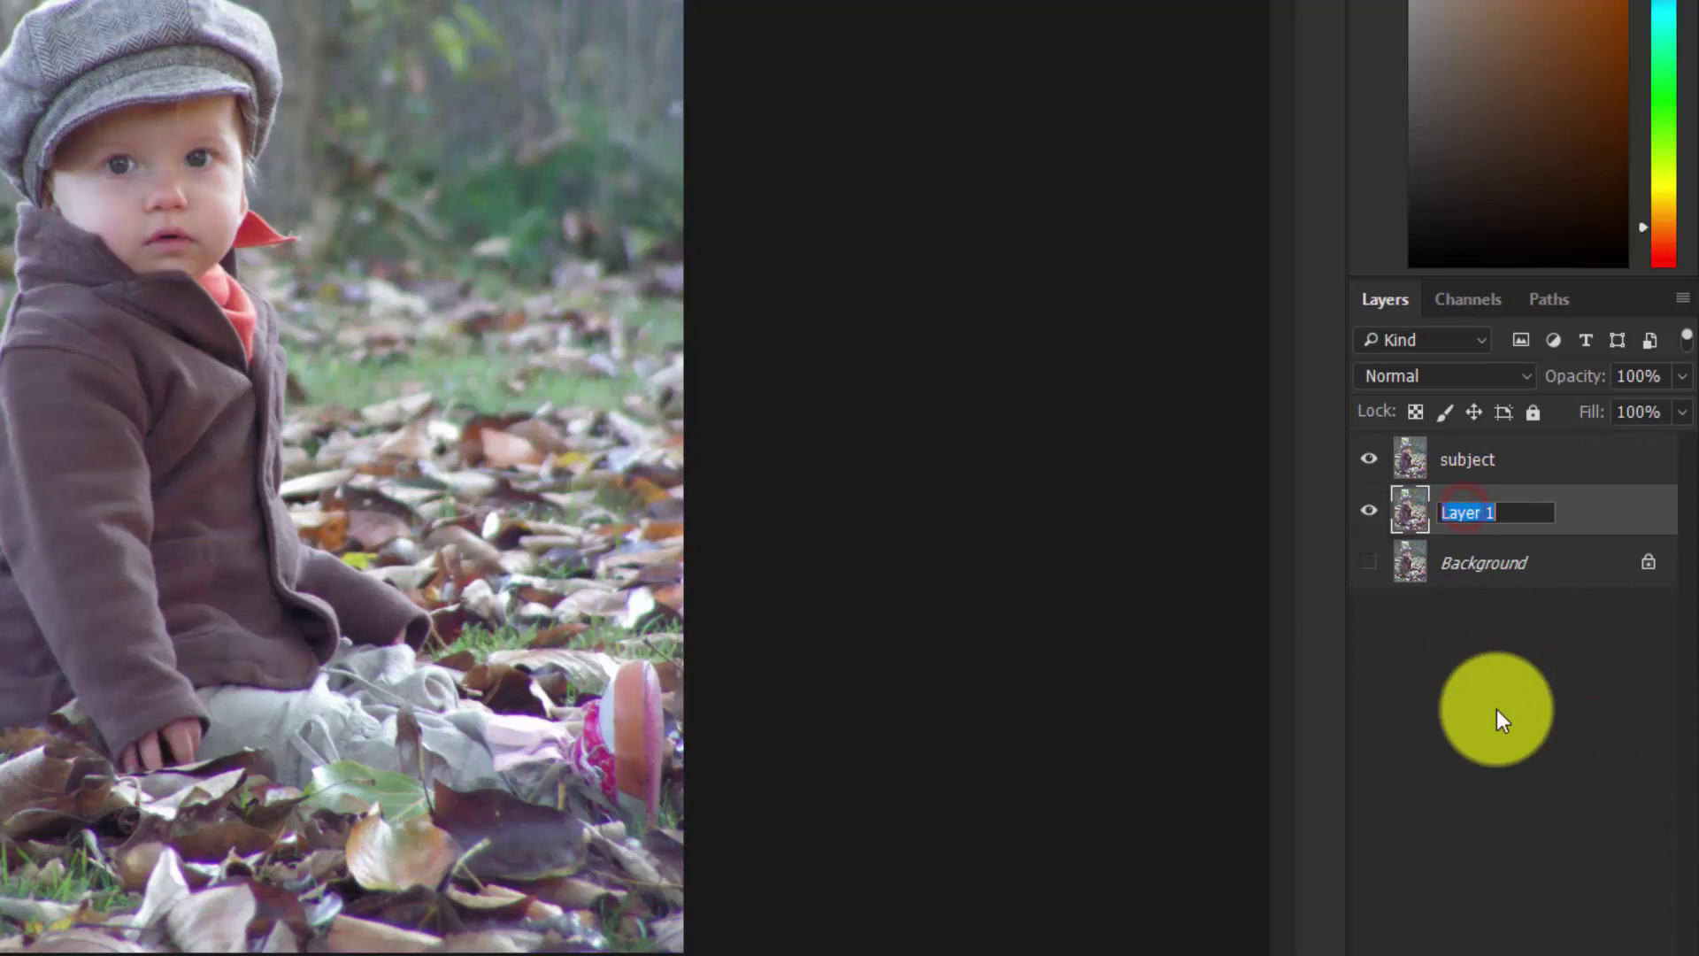
pyautogui.write('blur')
pyautogui.press('Return')
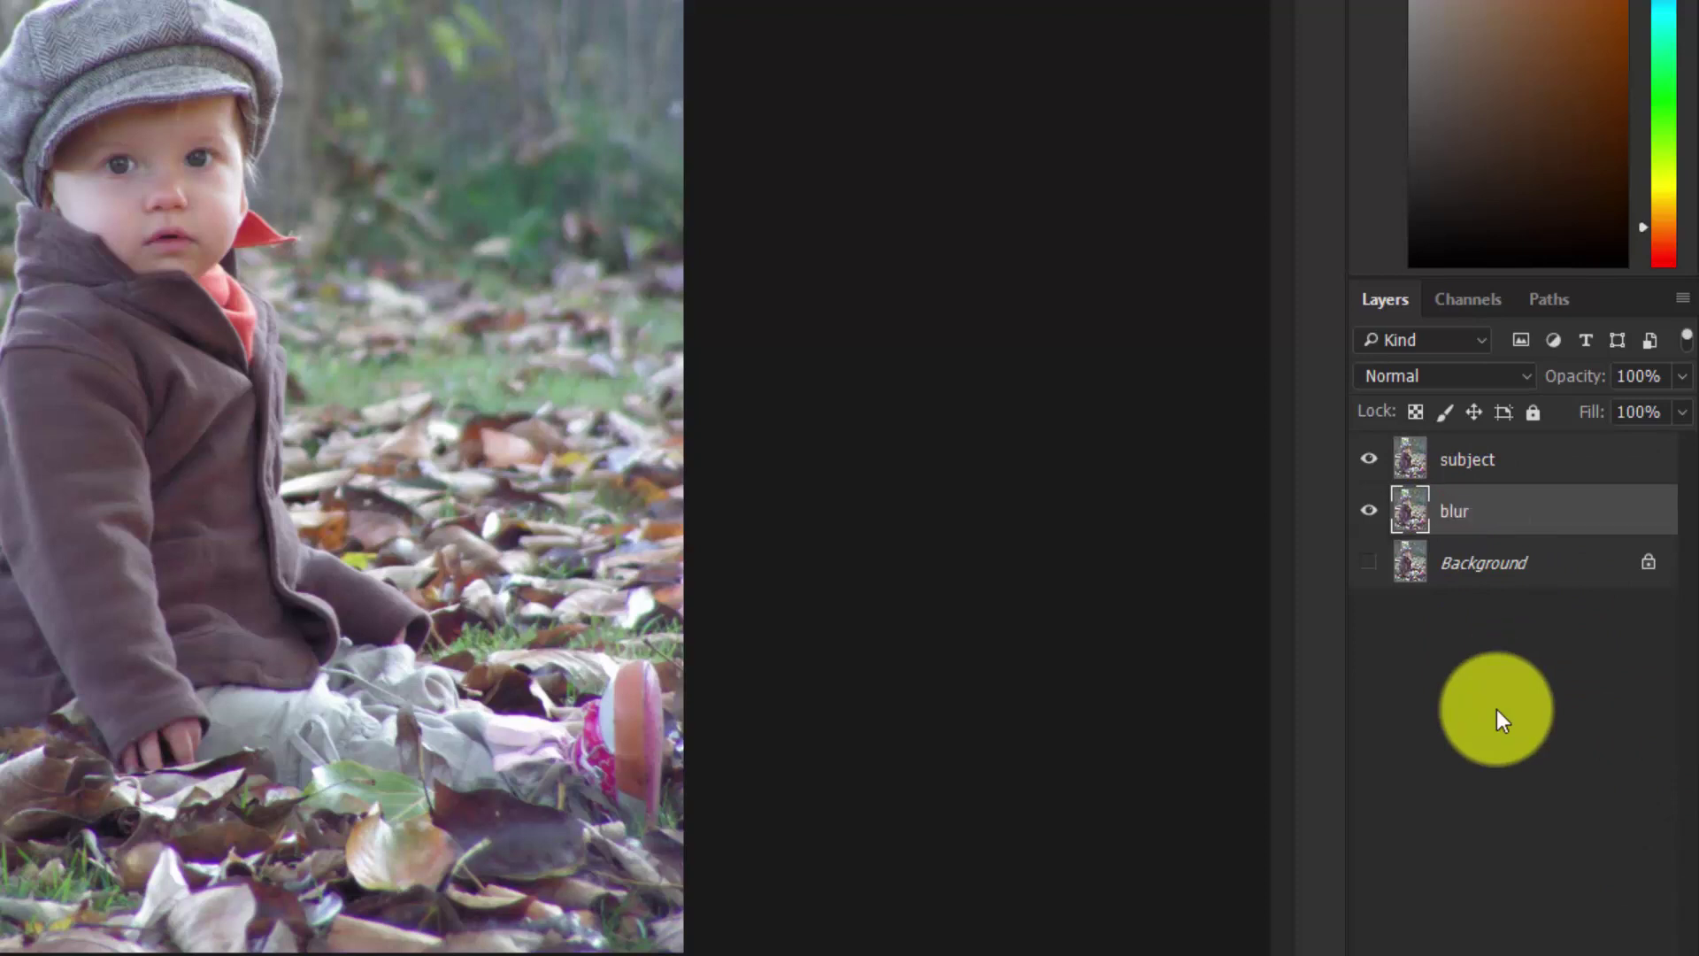
pyautogui.click(1370, 514)
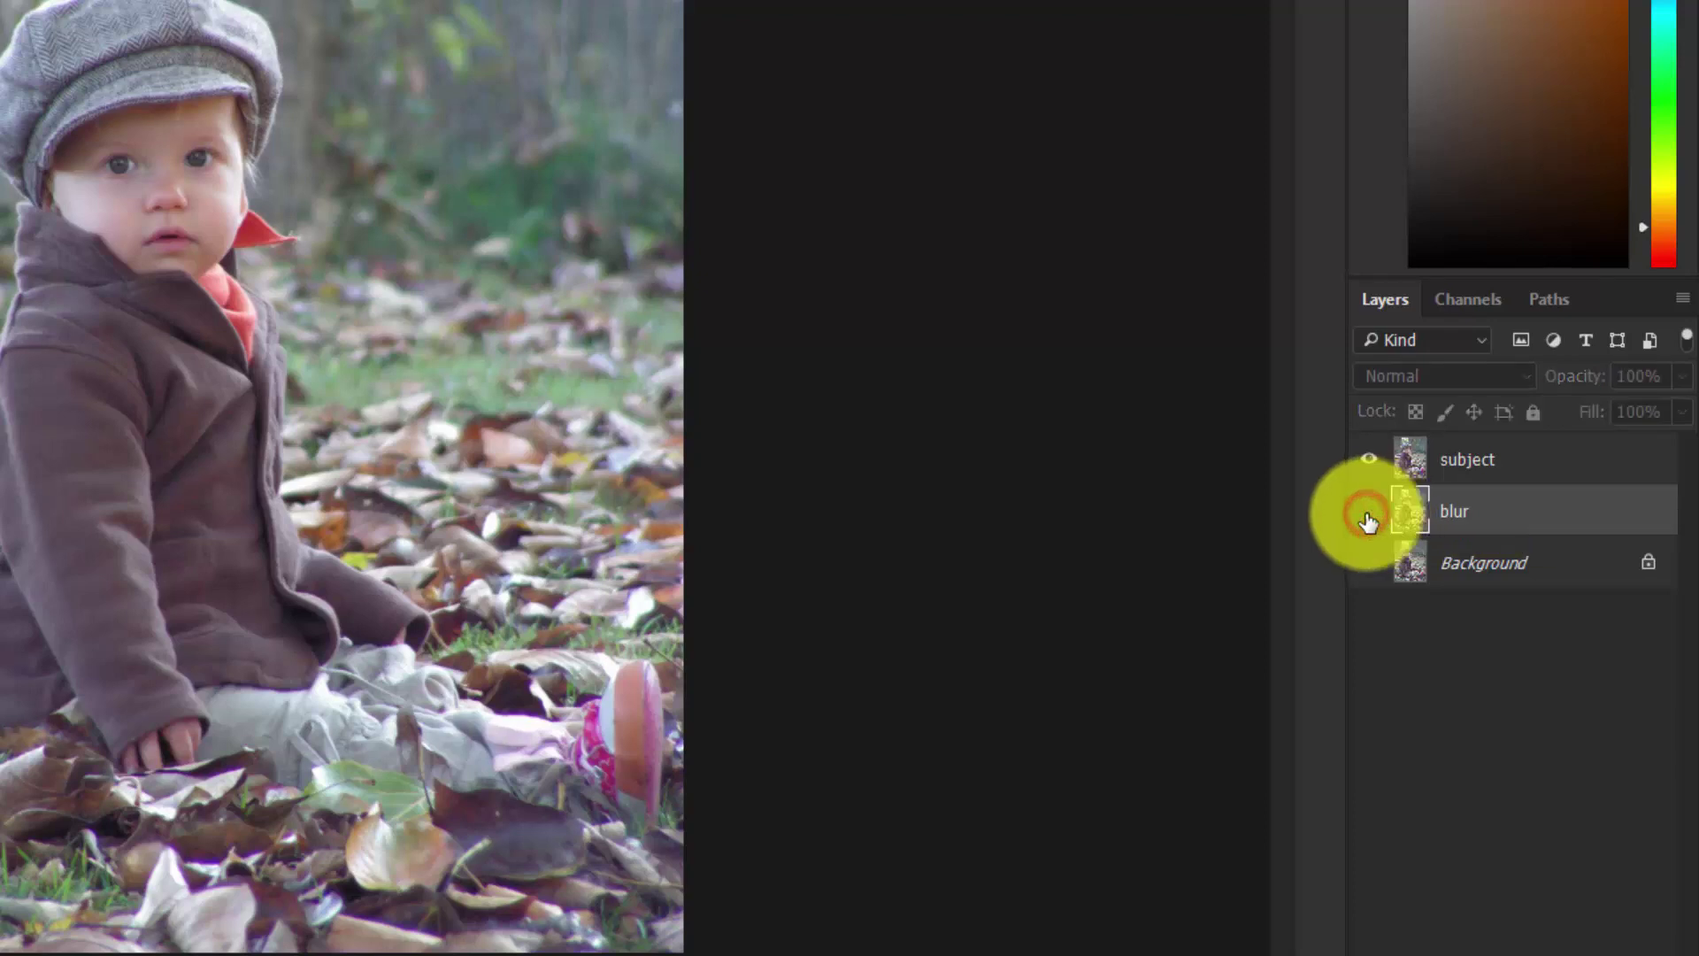
pyautogui.click(1544, 457)
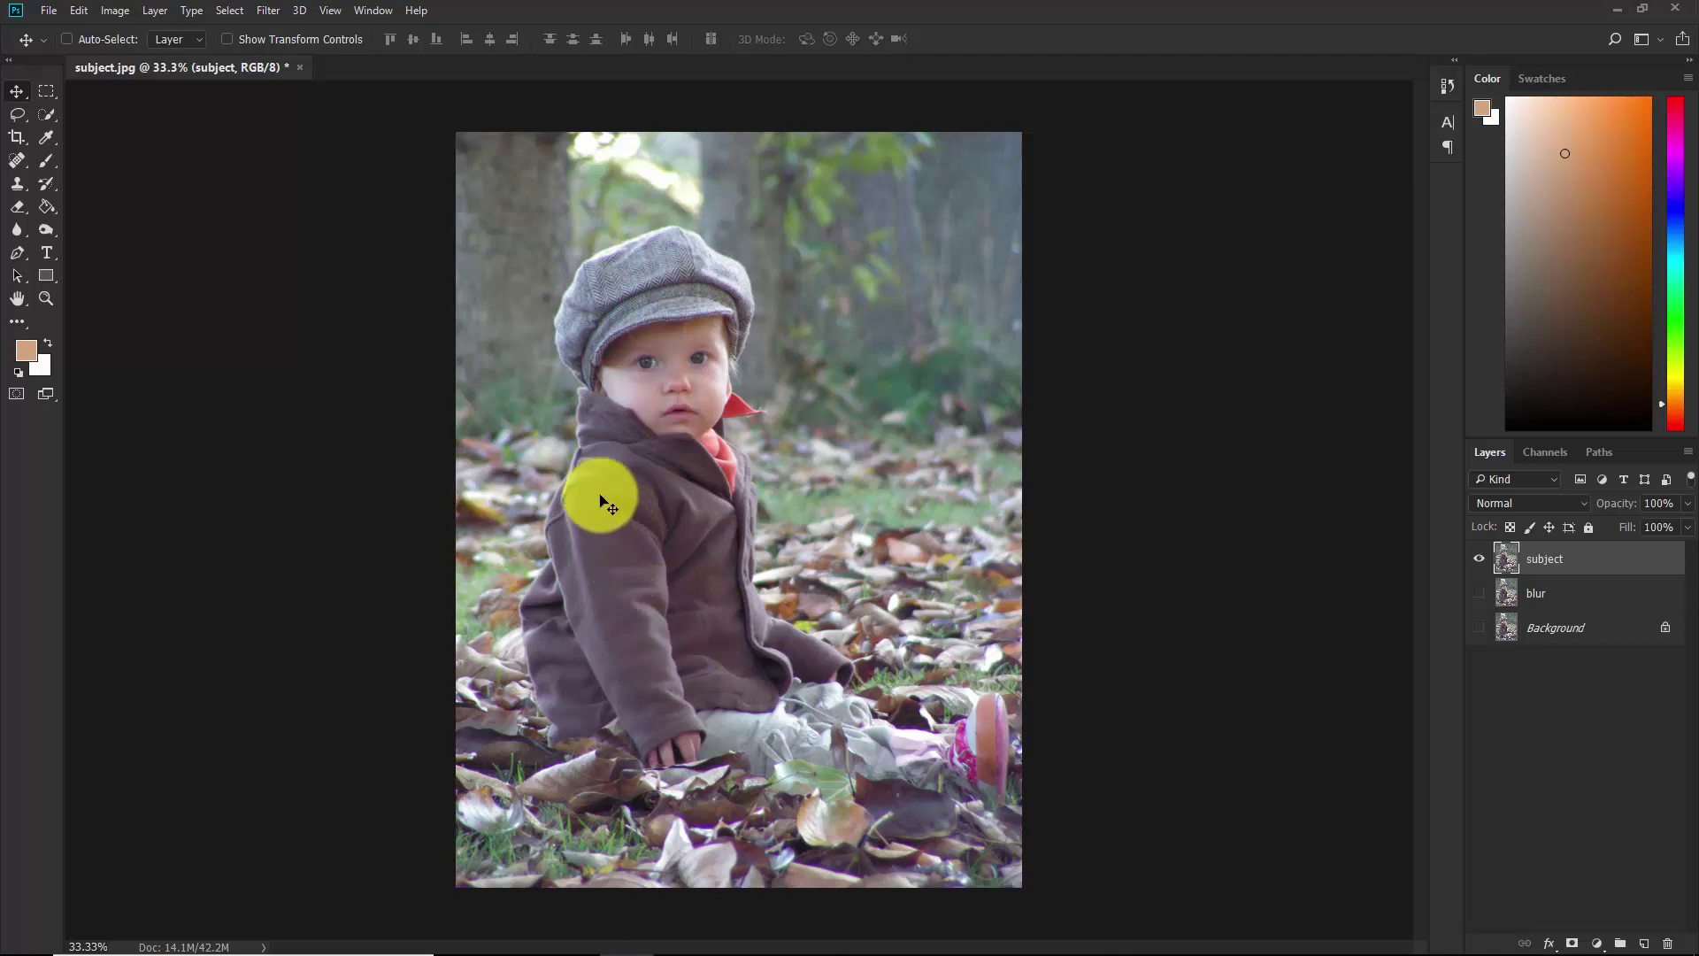
# Use the Quick Selection Tool, zoomed in, to select the child's coat and cap.
pyautogui.click(44, 115)
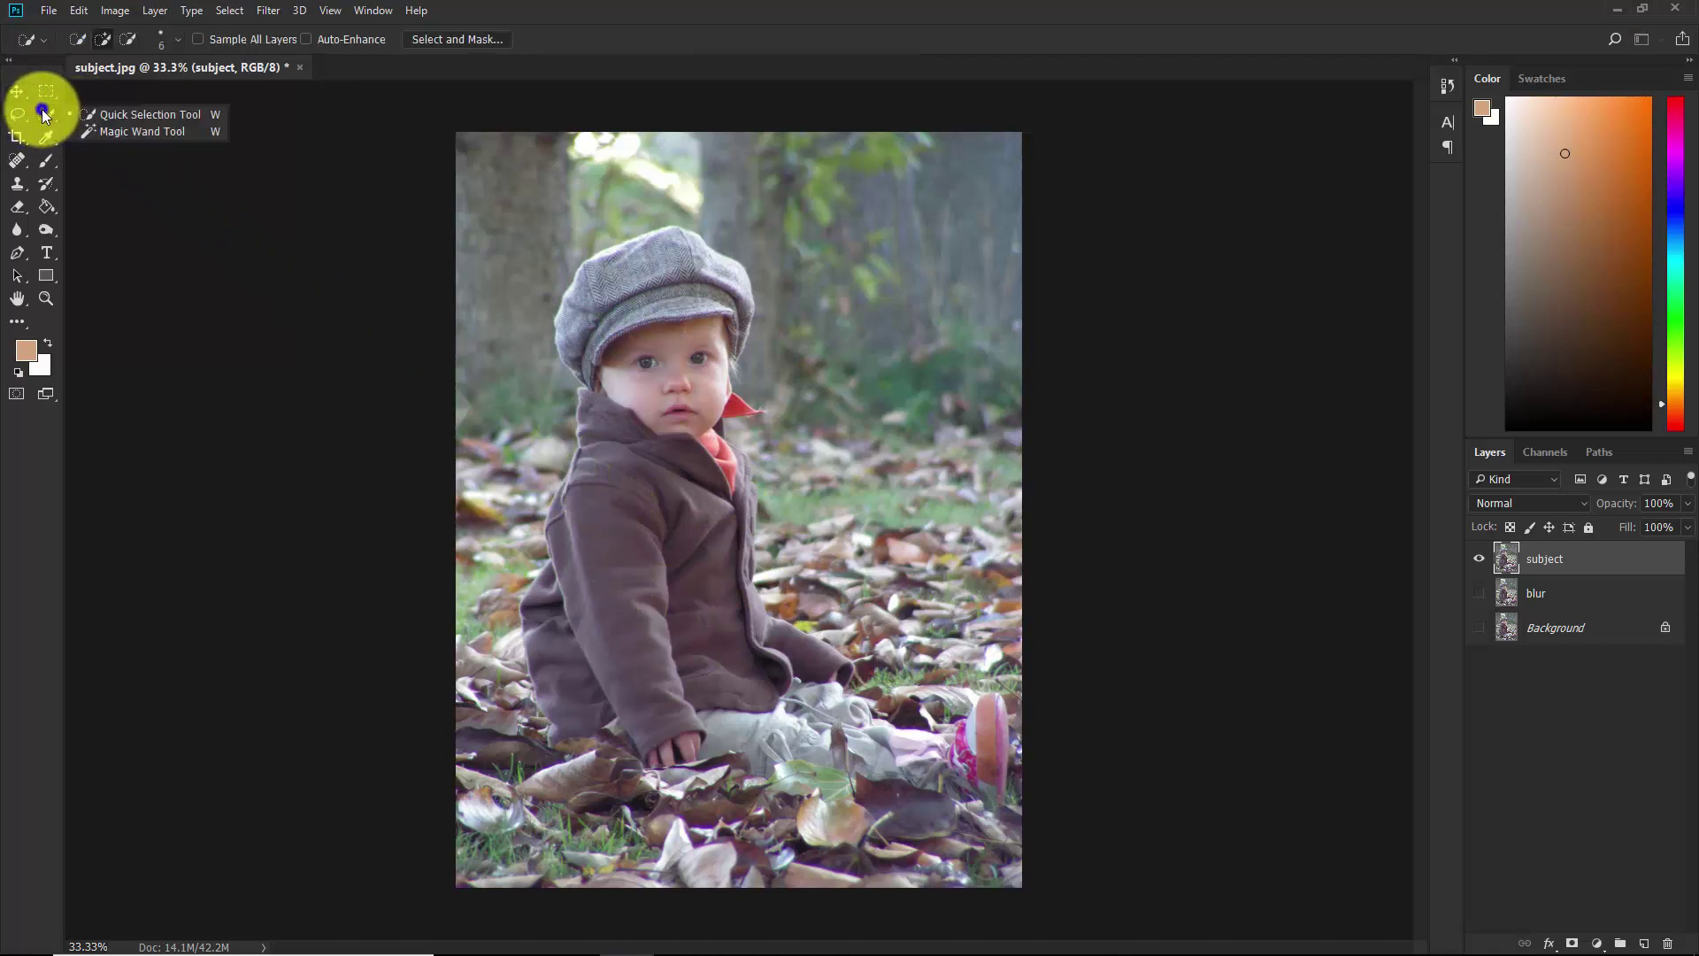
pyautogui.click(118, 116)
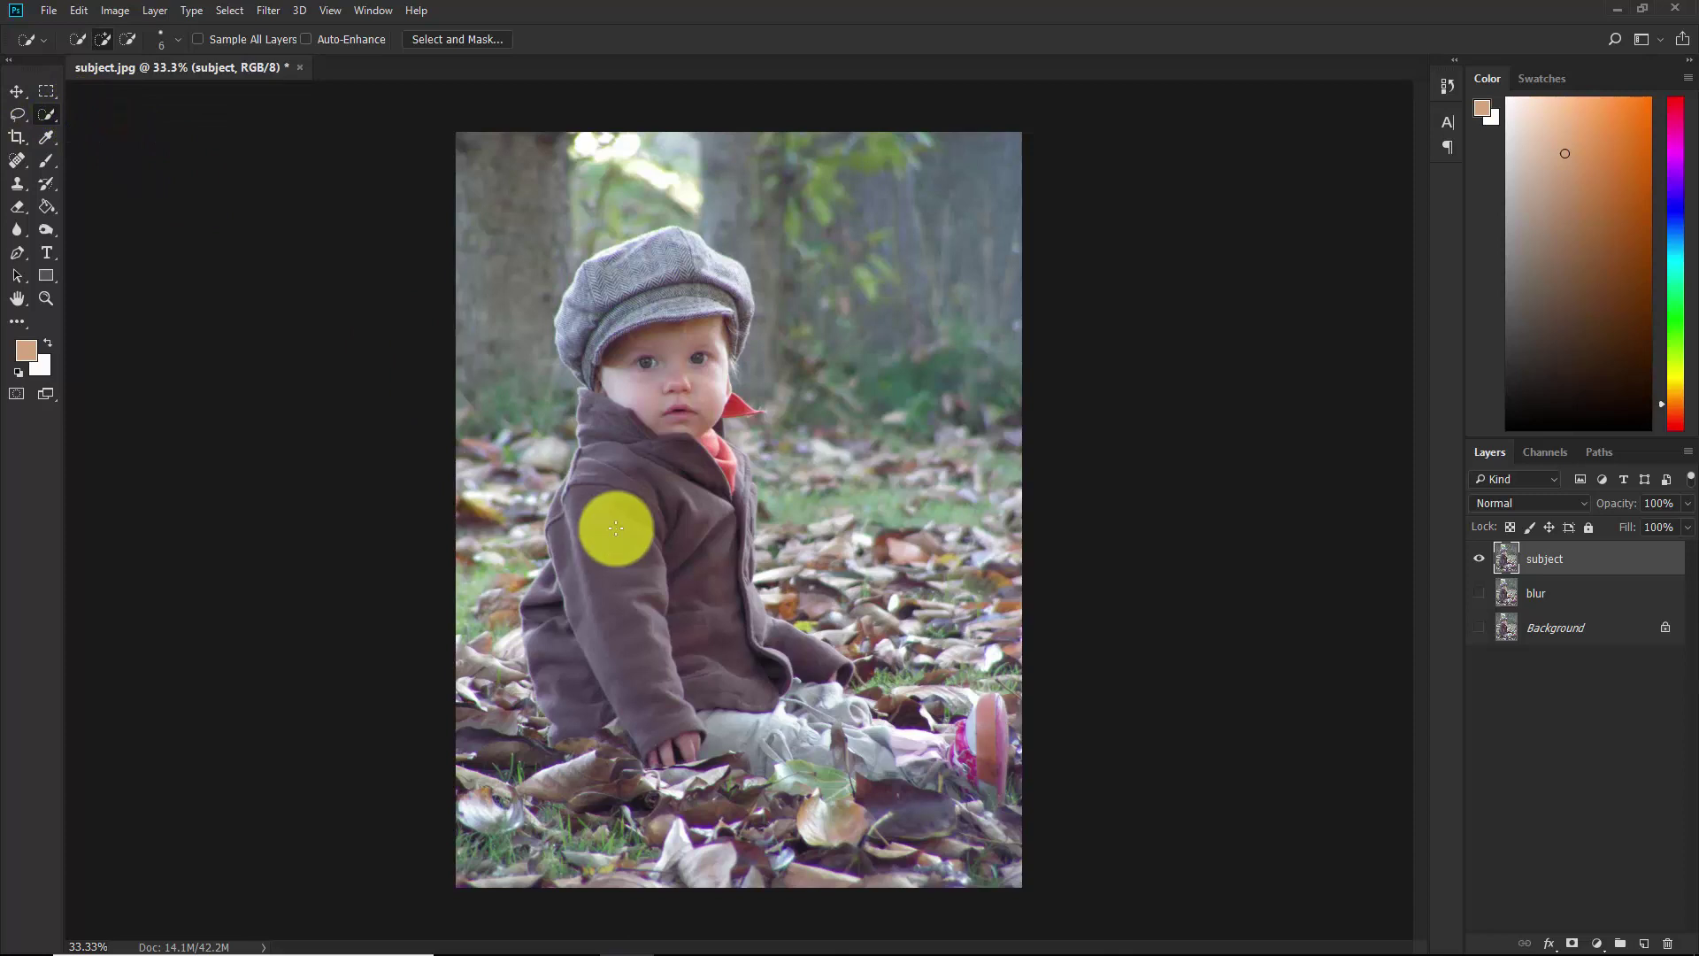
pyautogui.hotkey('ctrl', '+')
pyautogui.moveTo(538, 563)
pyautogui.mouseDown()
pyautogui.moveTo(478, 729)
pyautogui.moveTo(451, 705)
pyautogui.moveTo(614, 292)
pyautogui.moveTo(581, 231)
pyautogui.moveTo(512, 277)
pyautogui.moveTo(477, 340)
pyautogui.mouseUp()
pyautogui.hotkey('ctrl', '+')
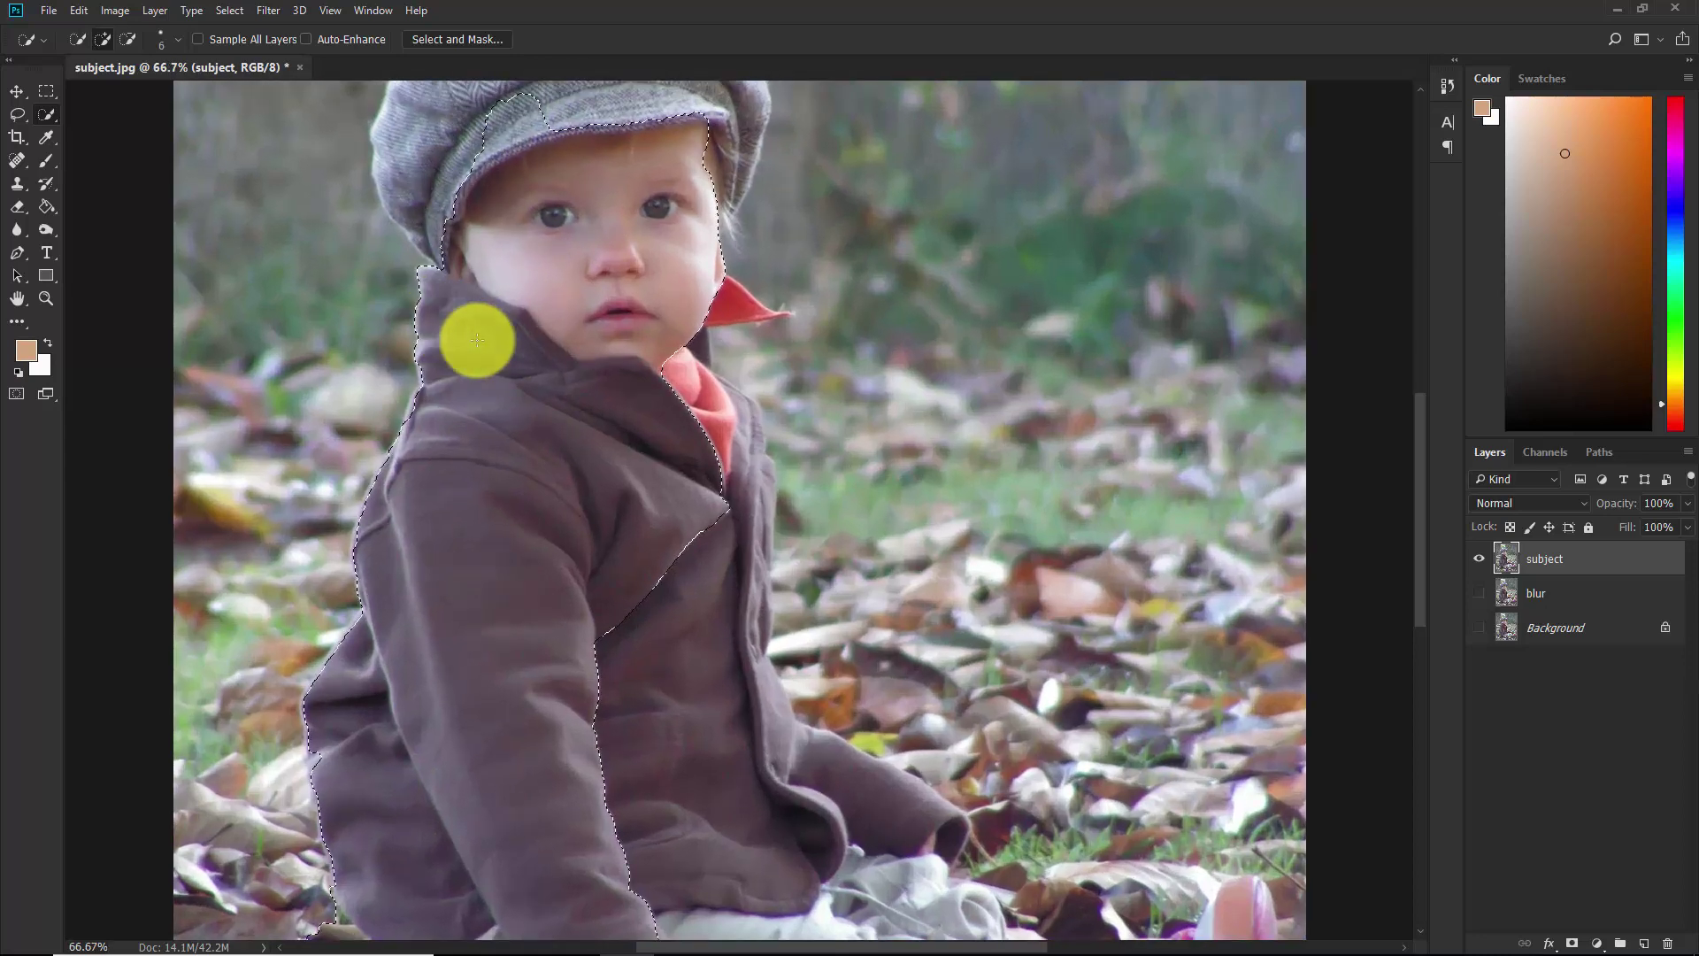
pyautogui.scroll(2, 550, 531)
pyautogui.moveTo(506, 417)
pyautogui.mouseDown()
pyautogui.moveTo(429, 357)
pyautogui.moveTo(494, 276)
pyautogui.moveTo(600, 207)
pyautogui.mouseUp()
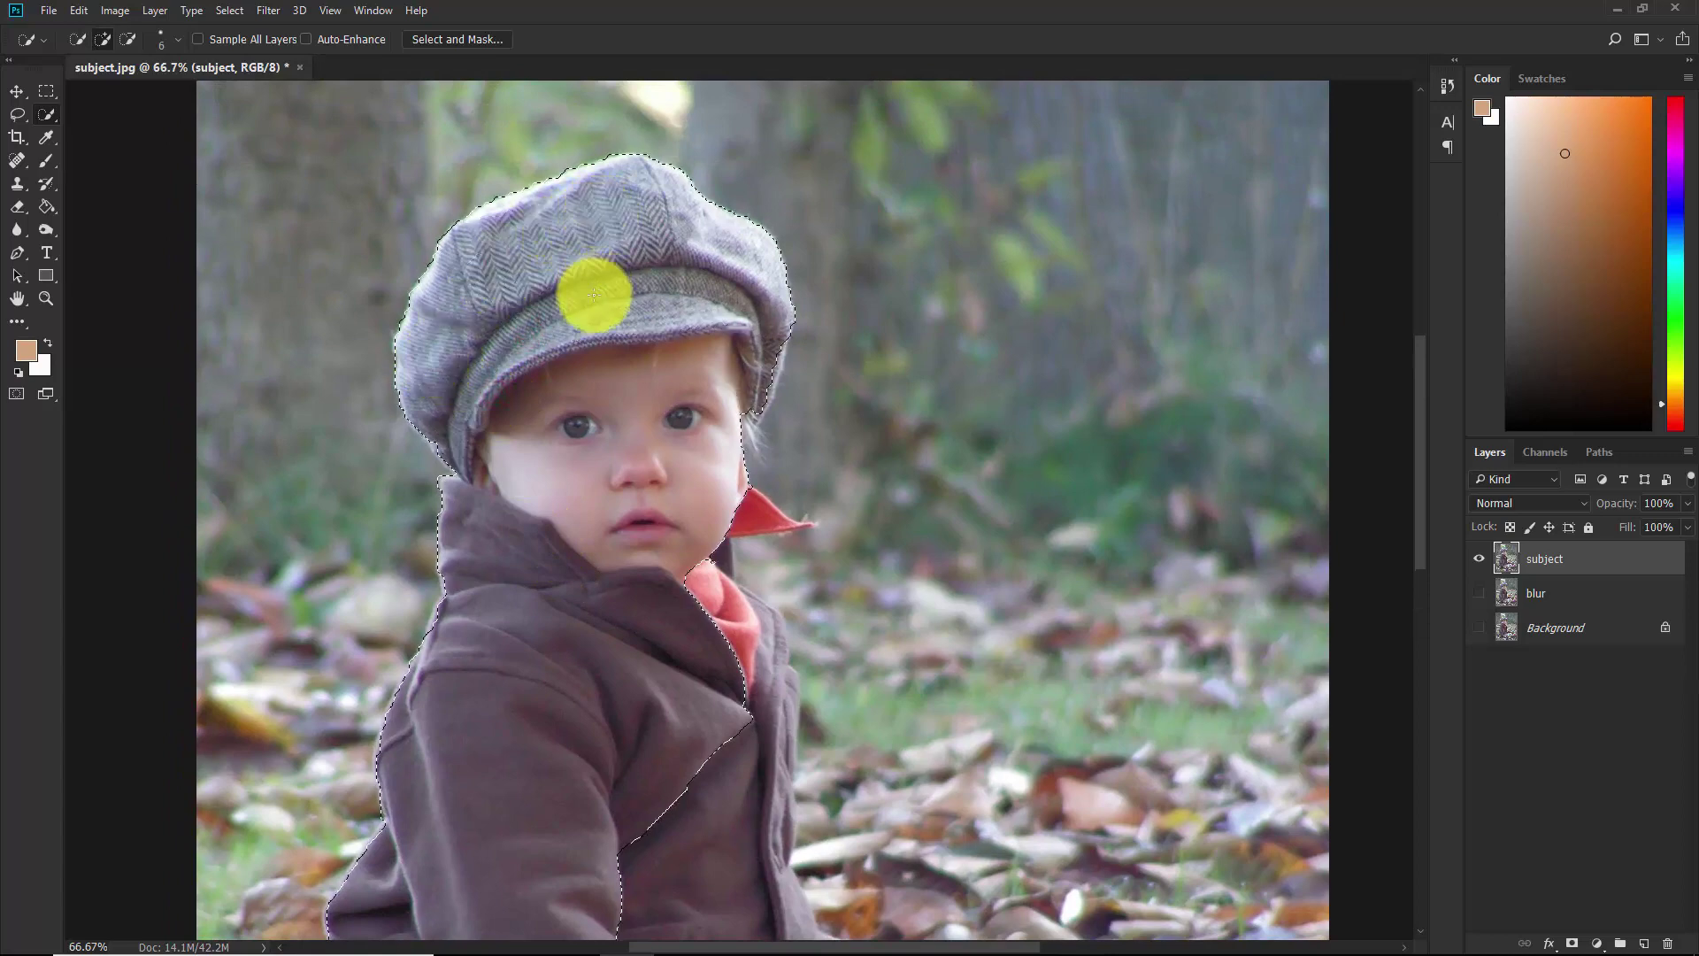
pyautogui.moveTo(651, 392)
pyautogui.mouseDown()
pyautogui.moveTo(611, 332)
pyautogui.moveTo(702, 358)
pyautogui.moveTo(690, 445)
pyautogui.moveTo(758, 466)
pyautogui.moveTo(731, 536)
pyautogui.mouseUp()
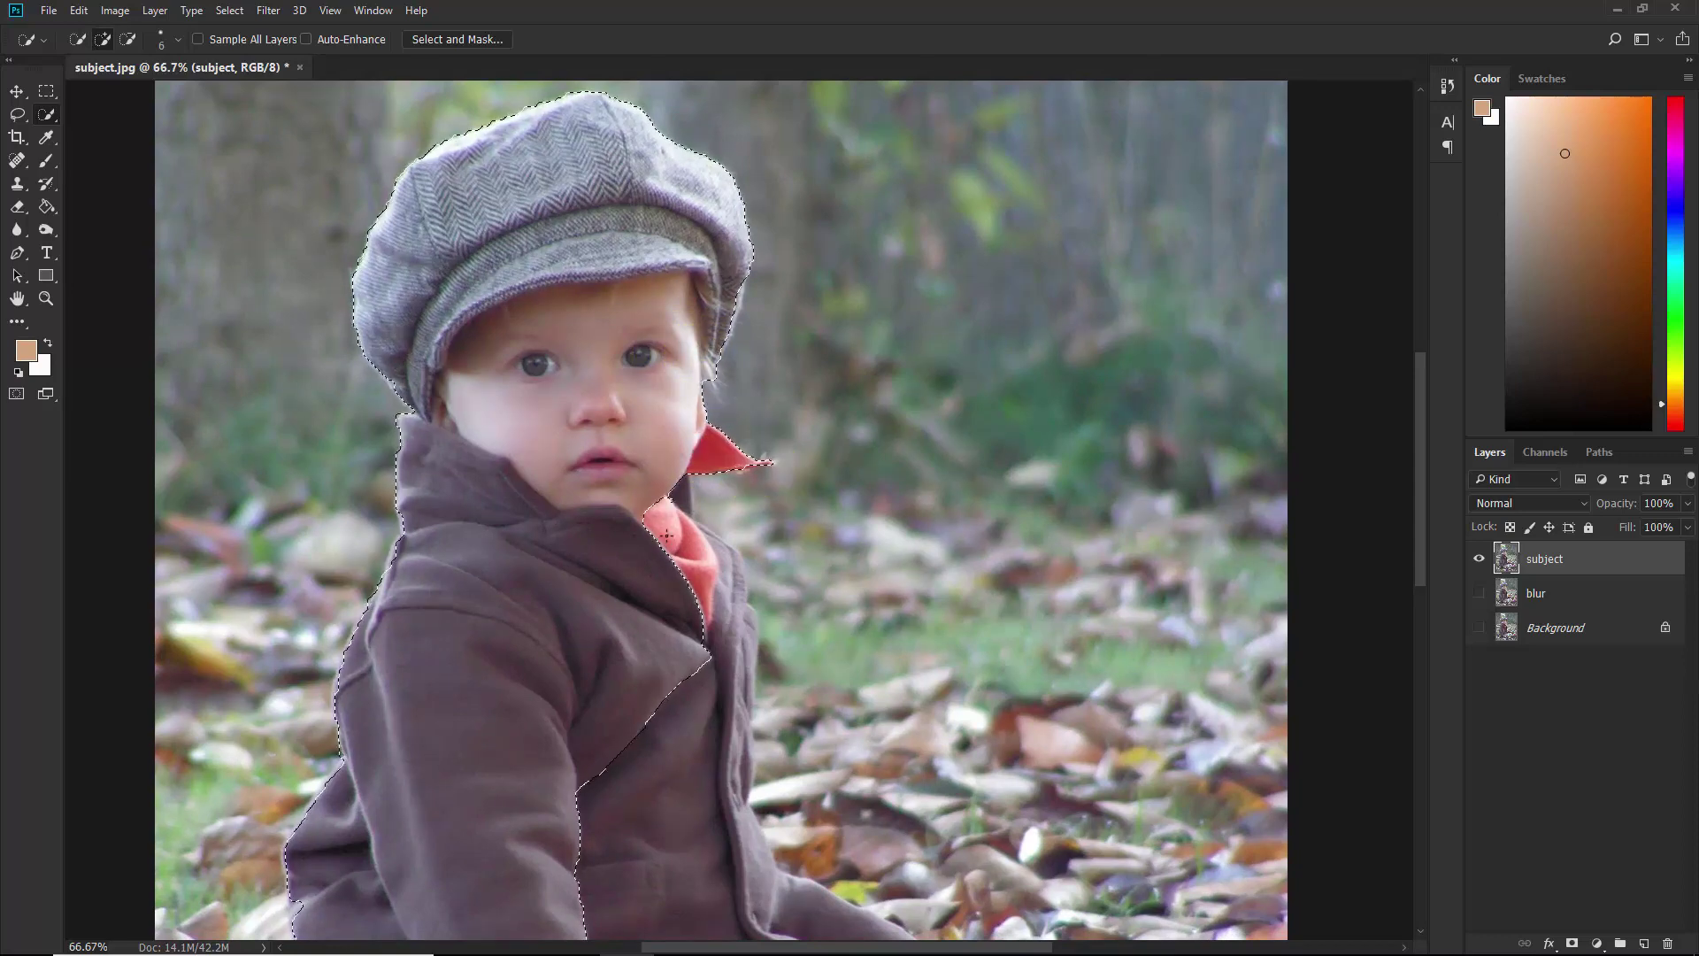
# Add the trousers, legs and pink shoe, refine the hat edge, then zoom back out.
pyautogui.press('alt')
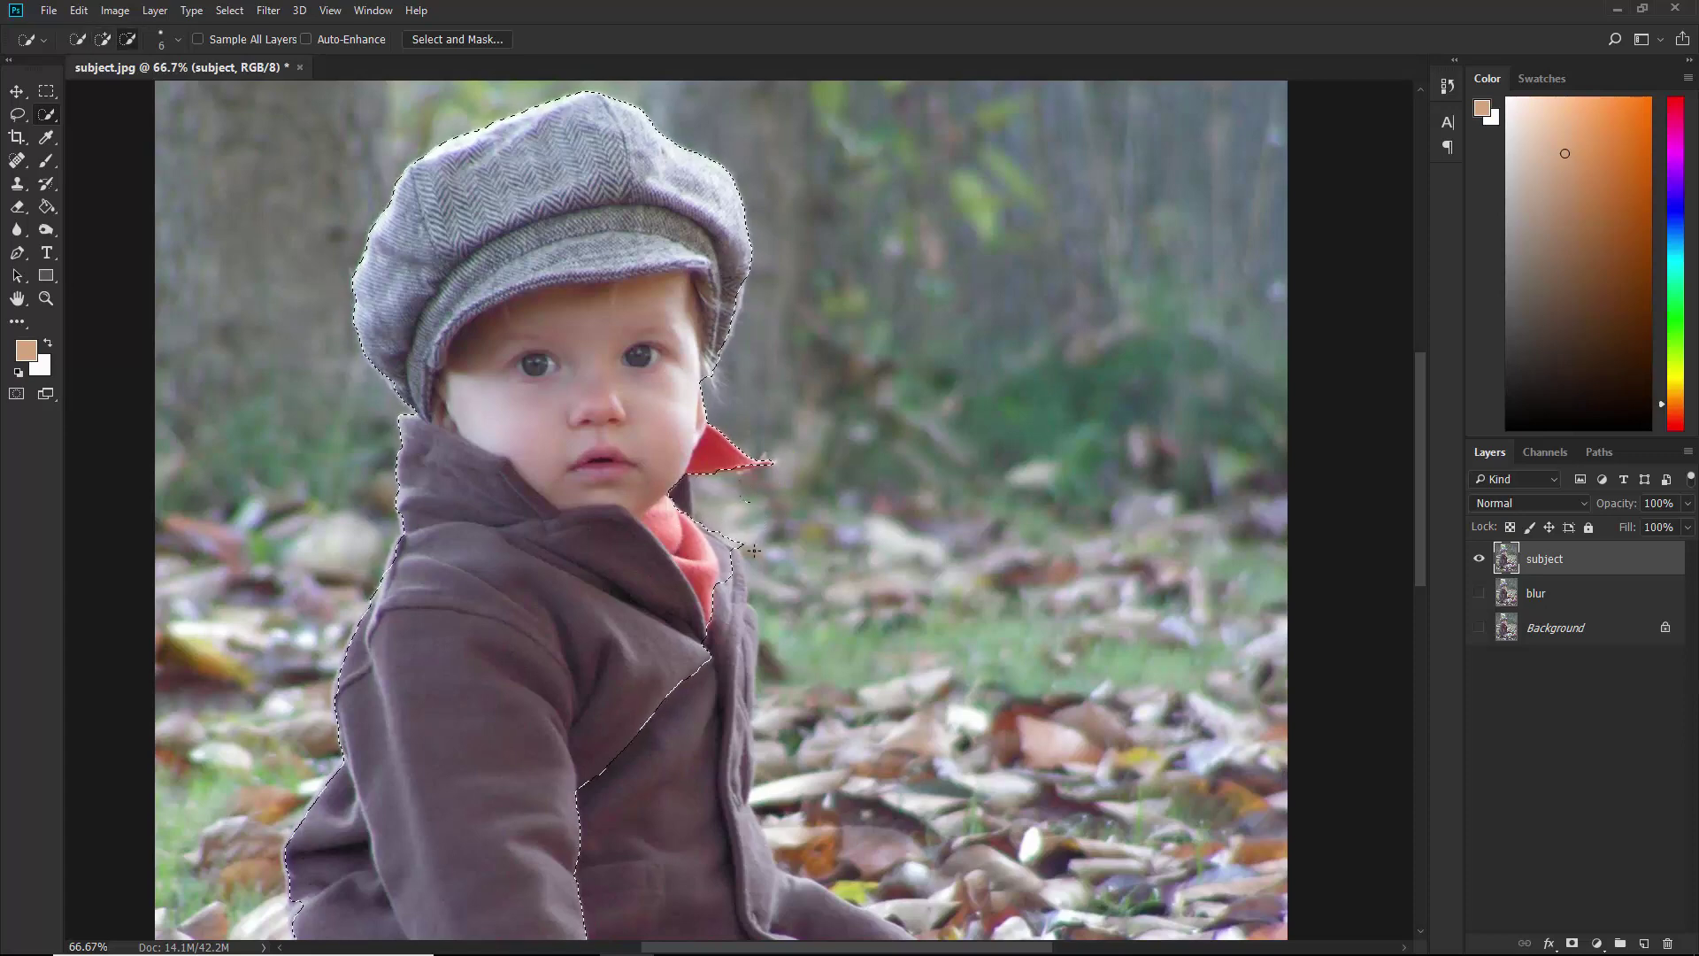
pyautogui.moveTo(756, 556); pyautogui.dragTo(693, 307)
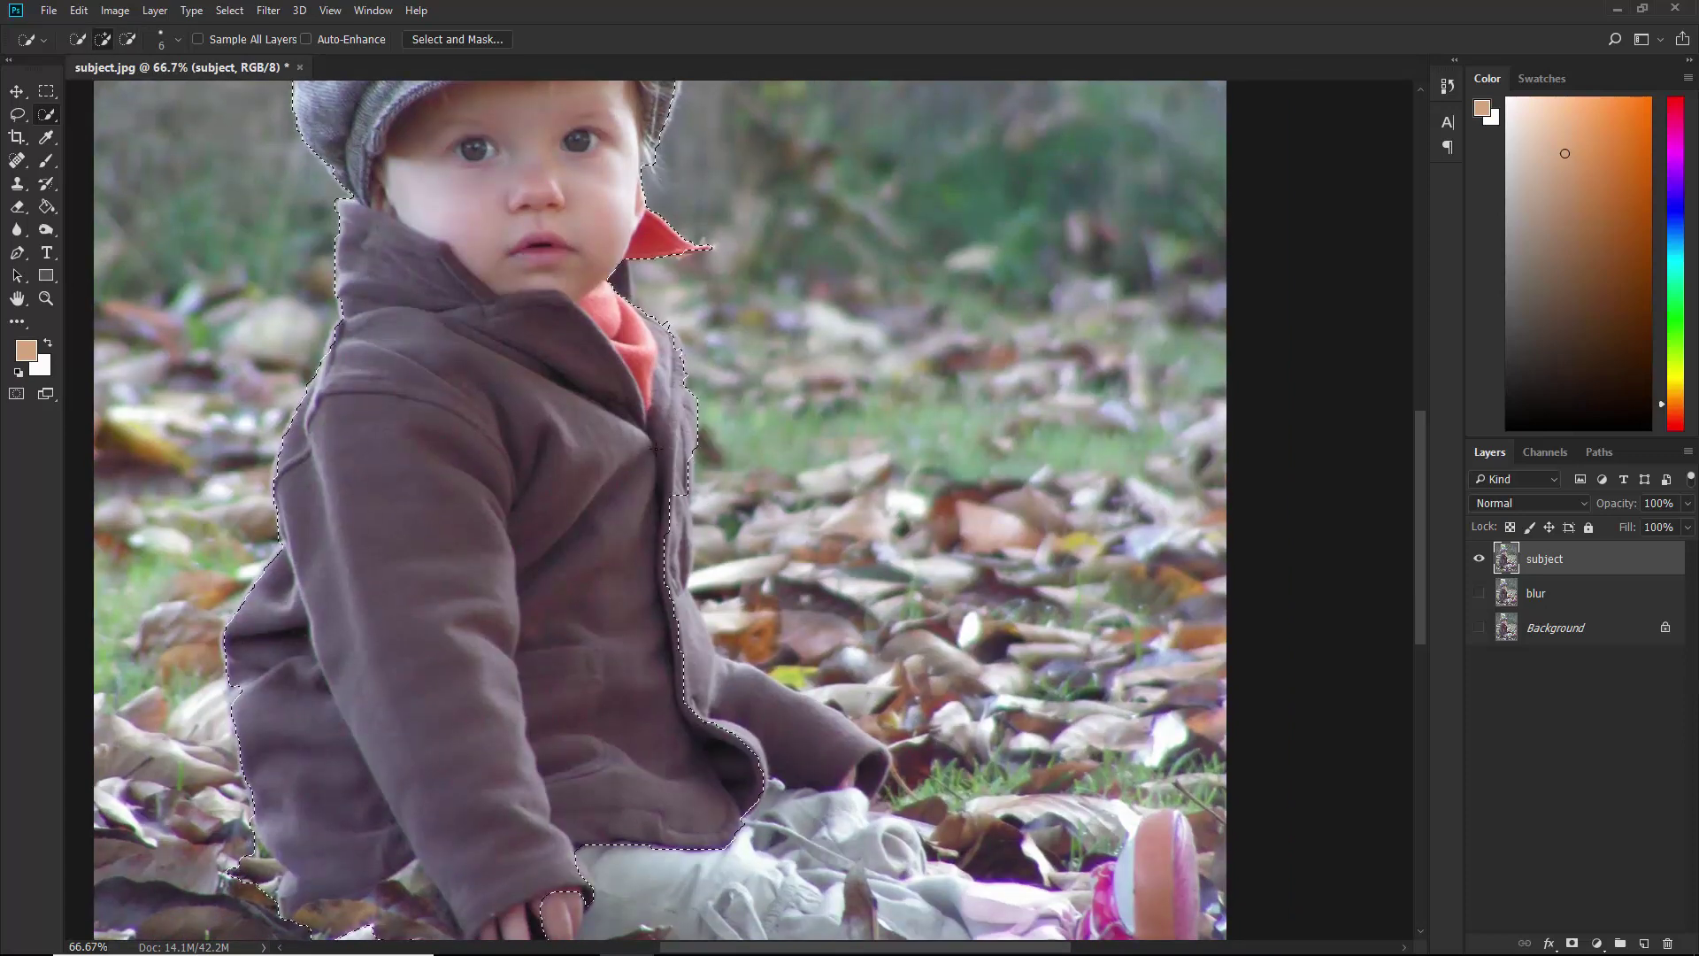
pyautogui.moveTo(671, 547); pyautogui.dragTo(629, 475)
pyautogui.moveTo(673, 699); pyautogui.dragTo(885, 752)
pyautogui.moveTo(761, 823); pyautogui.dragTo(735, 708)
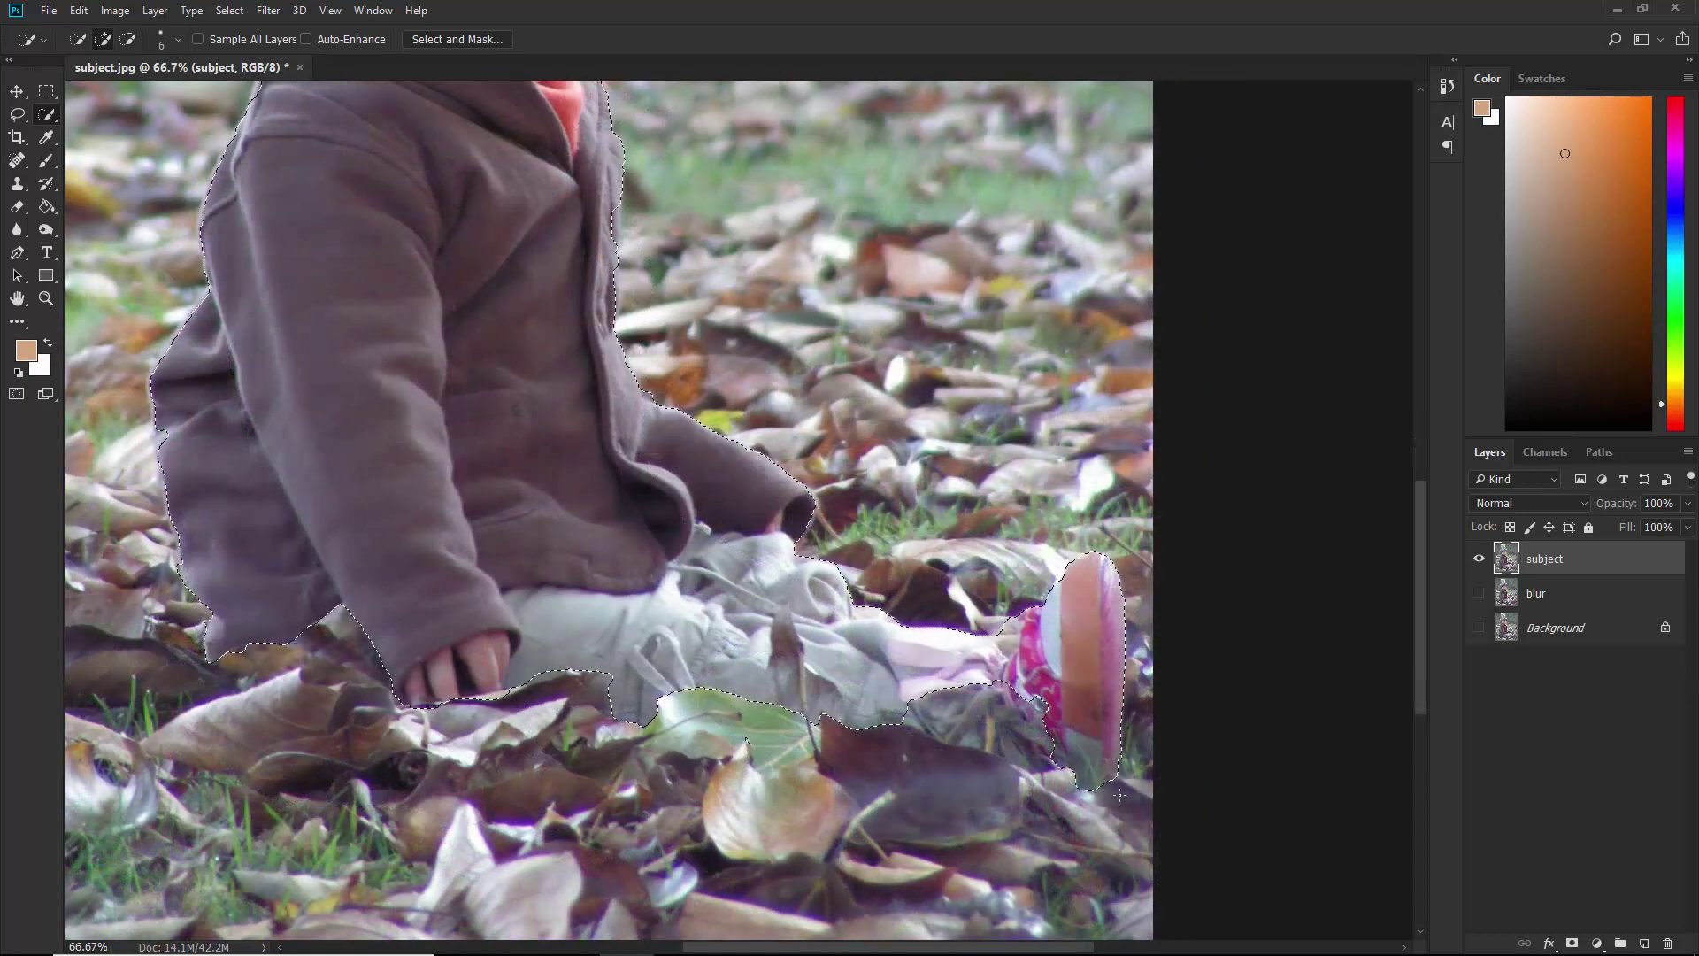
pyautogui.moveTo(416, 509); pyautogui.dragTo(502, 952)
pyautogui.hotkey('ctrl', 'd')
pyautogui.click(445, 429)
pyautogui.hotkey('ctrl', '-')
pyautogui.hotkey('ctrl', '-')
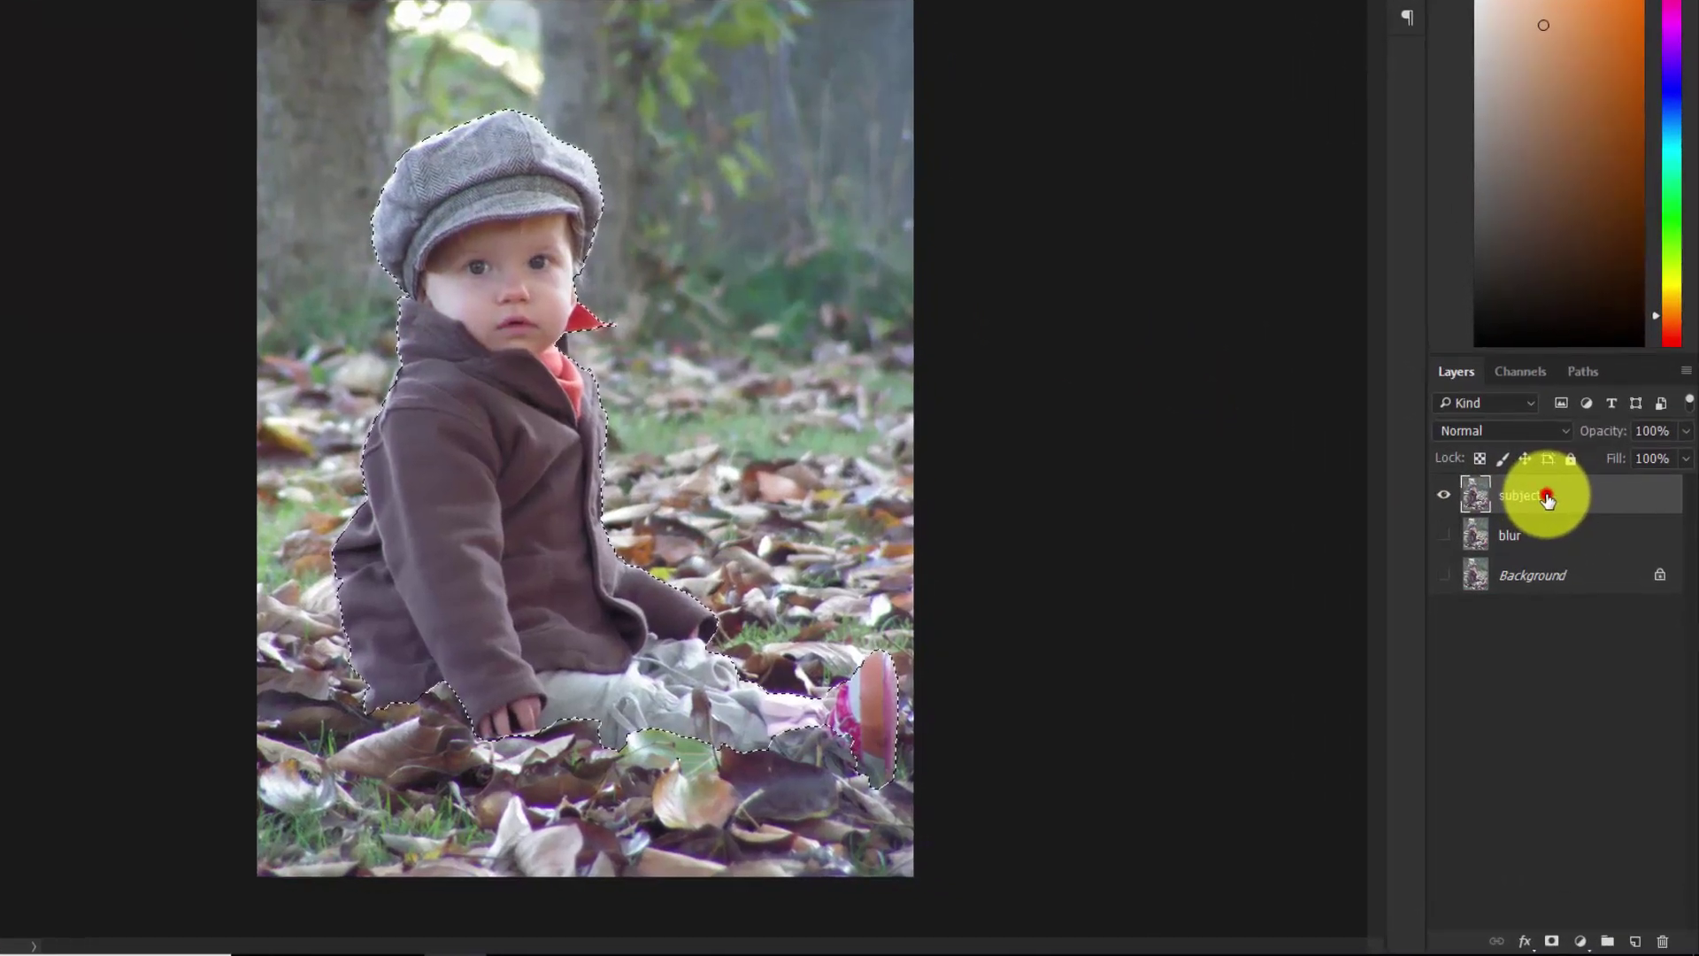
pyautogui.click(1570, 558)
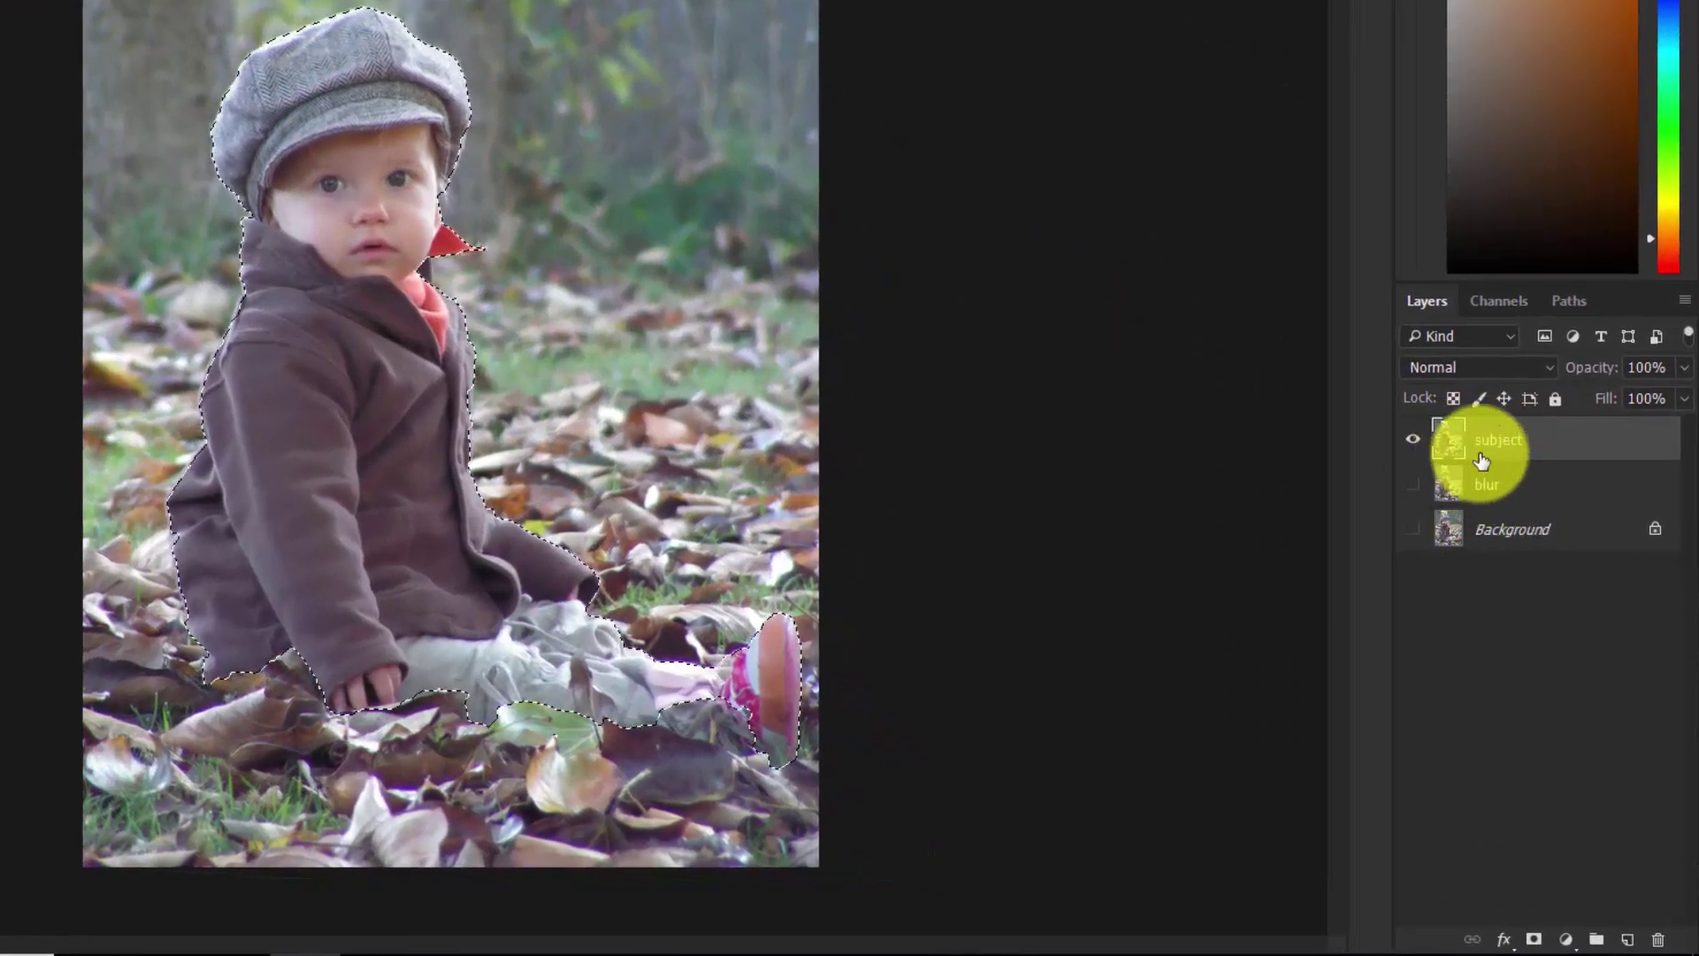
pyautogui.click(1534, 939)
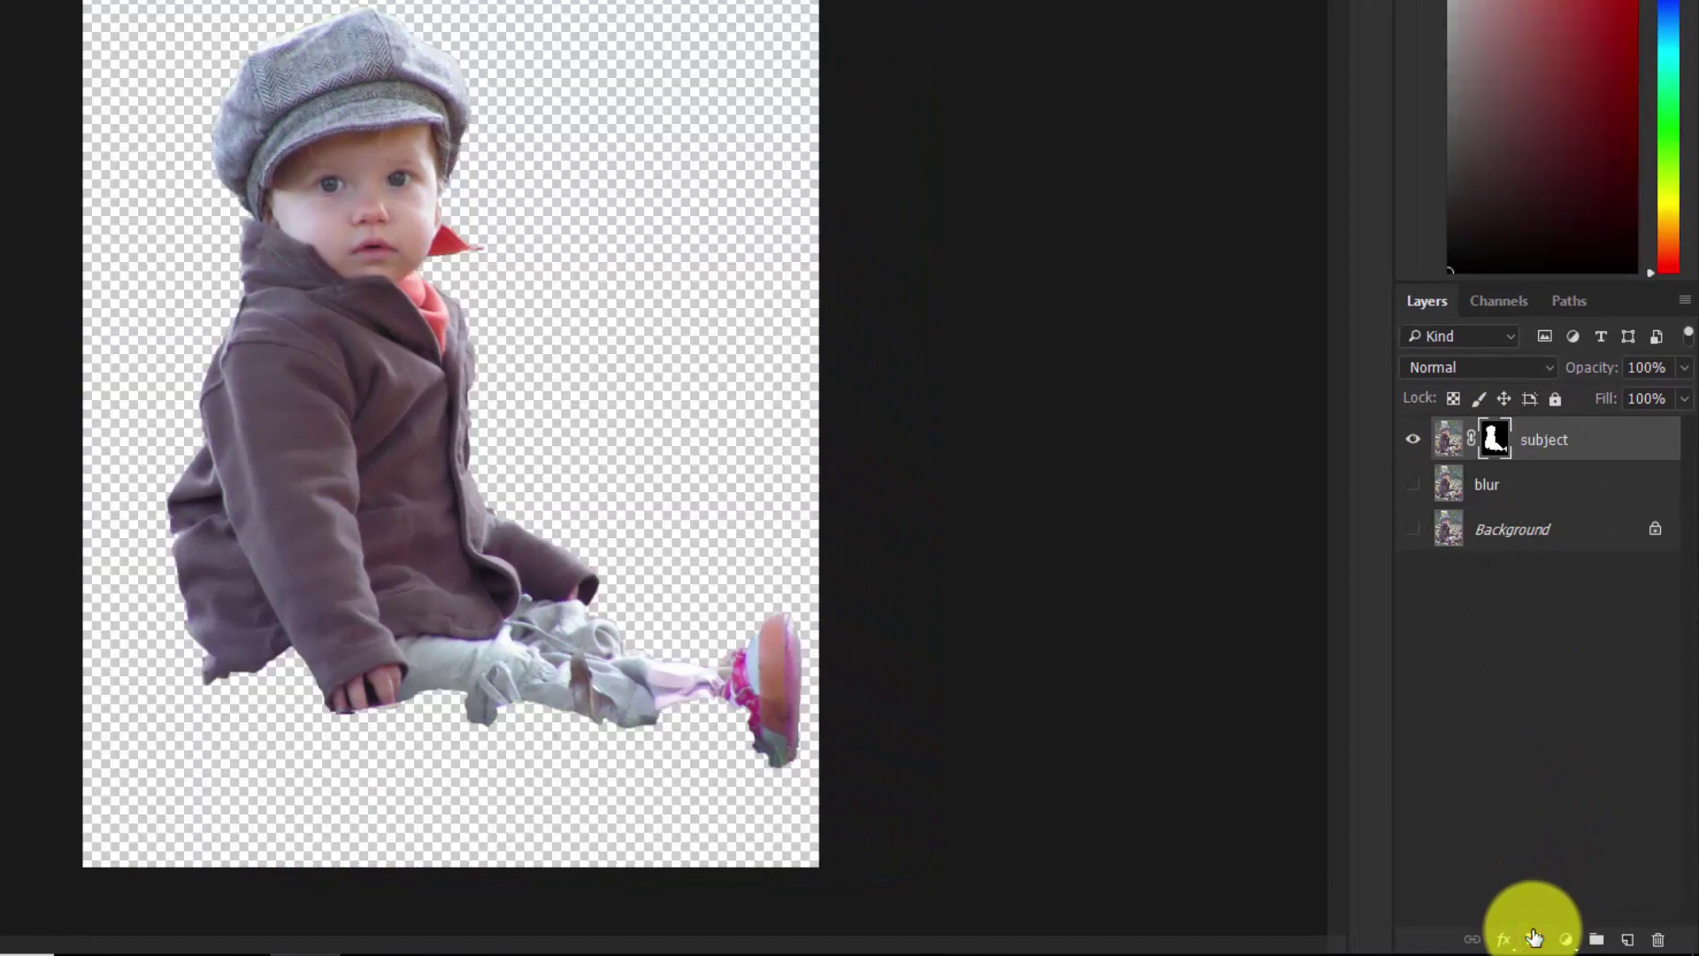
pyautogui.click(1413, 439)
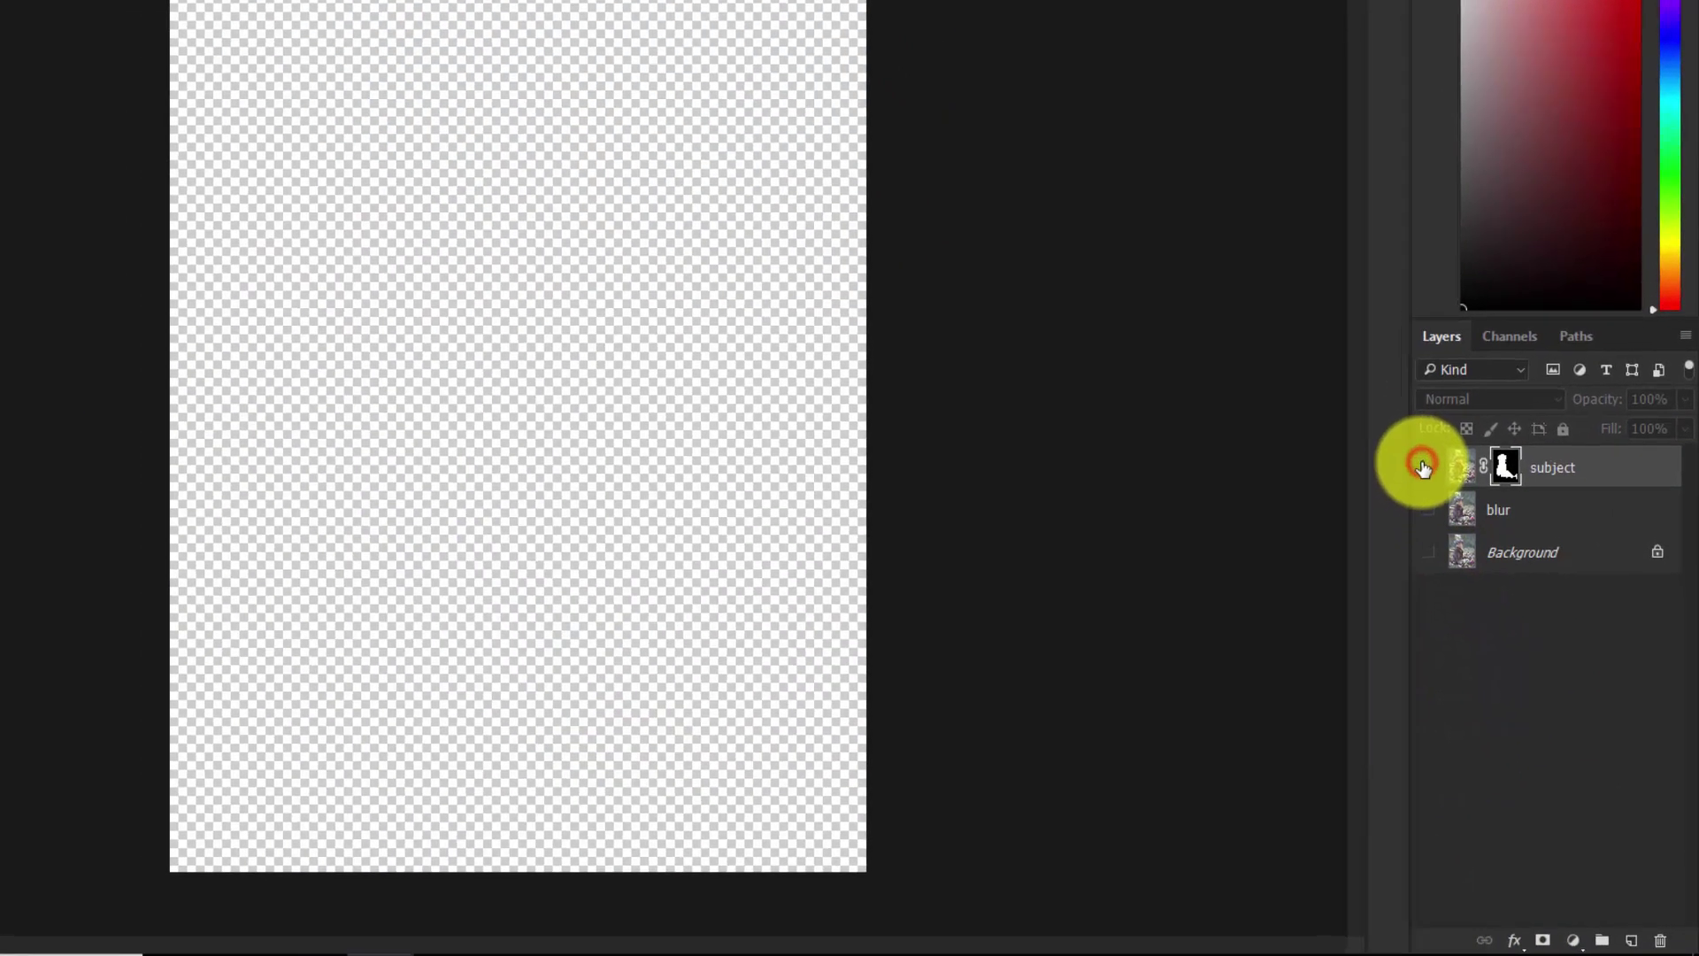
pyautogui.click(1422, 467)
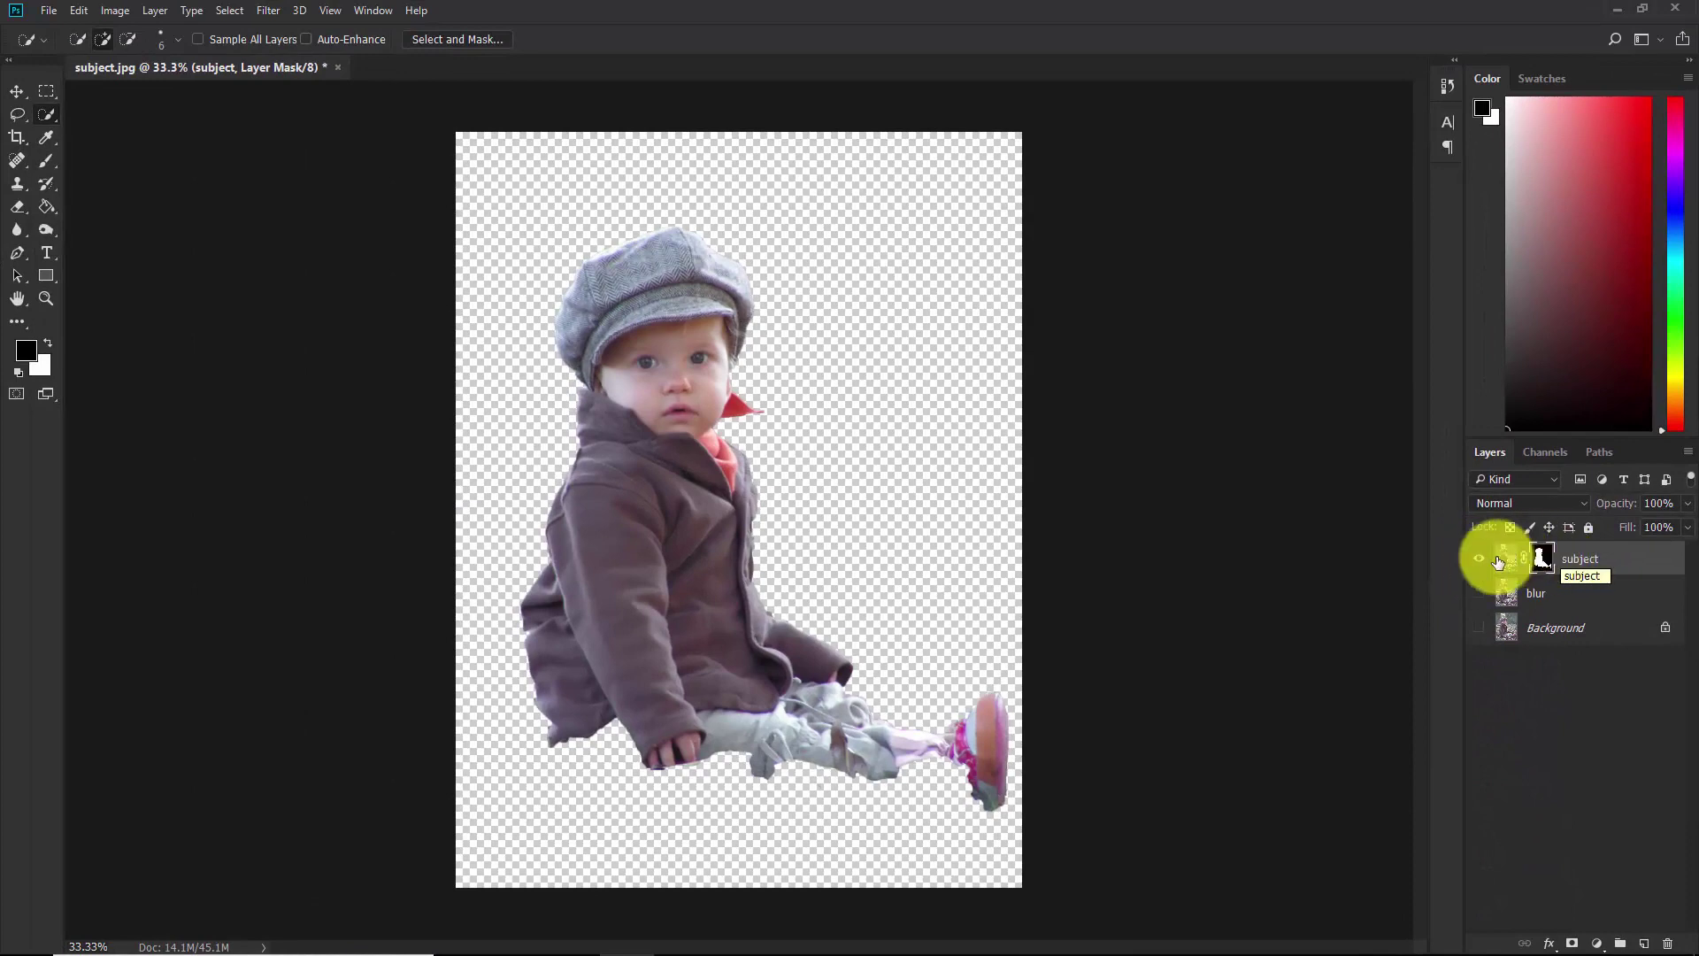
pyautogui.click(1478, 560)
pyautogui.click(1479, 559)
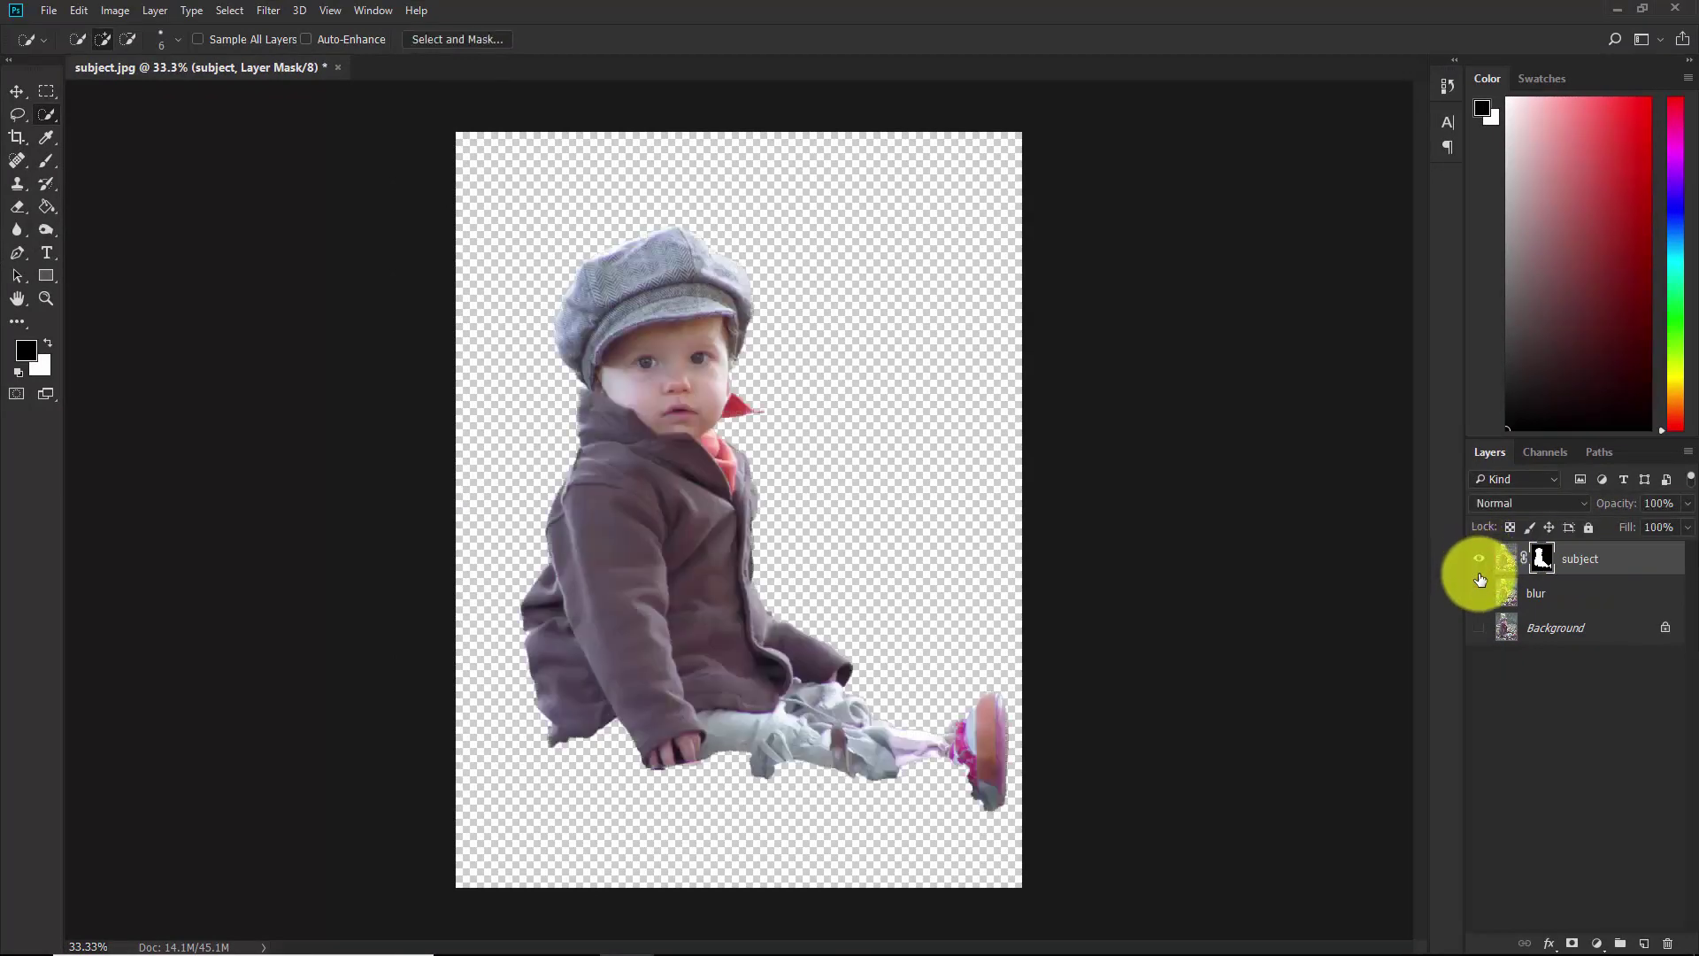
pyautogui.click(1477, 559)
pyautogui.click(1564, 595)
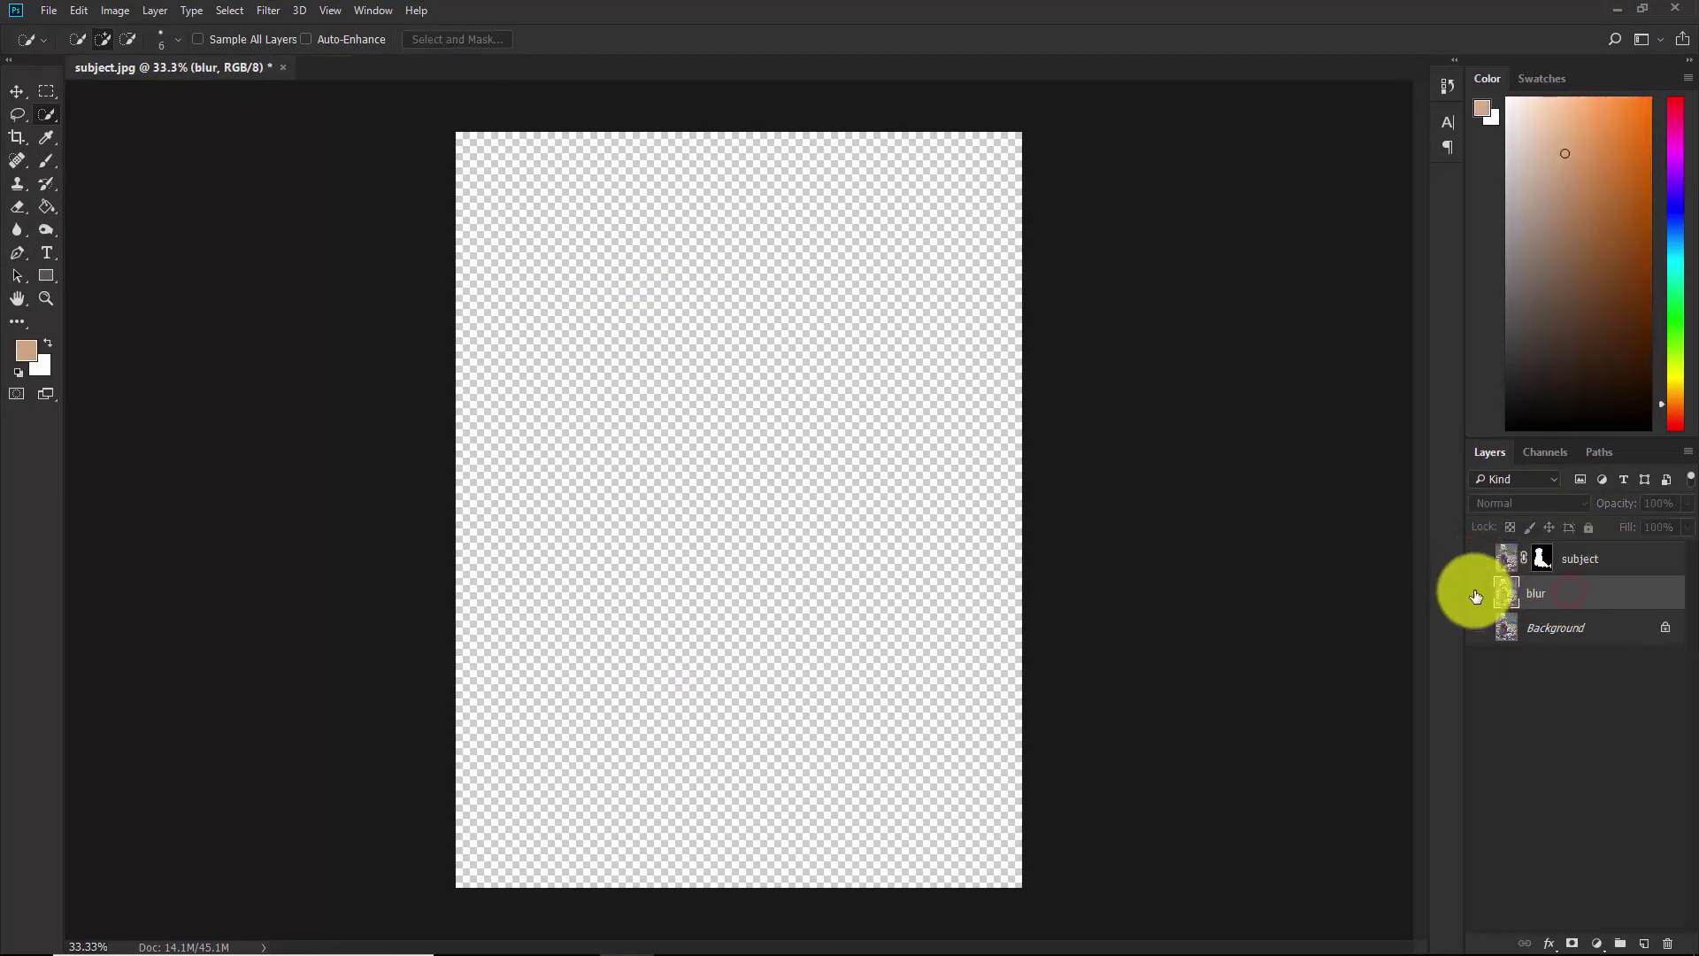
pyautogui.click(1475, 595)
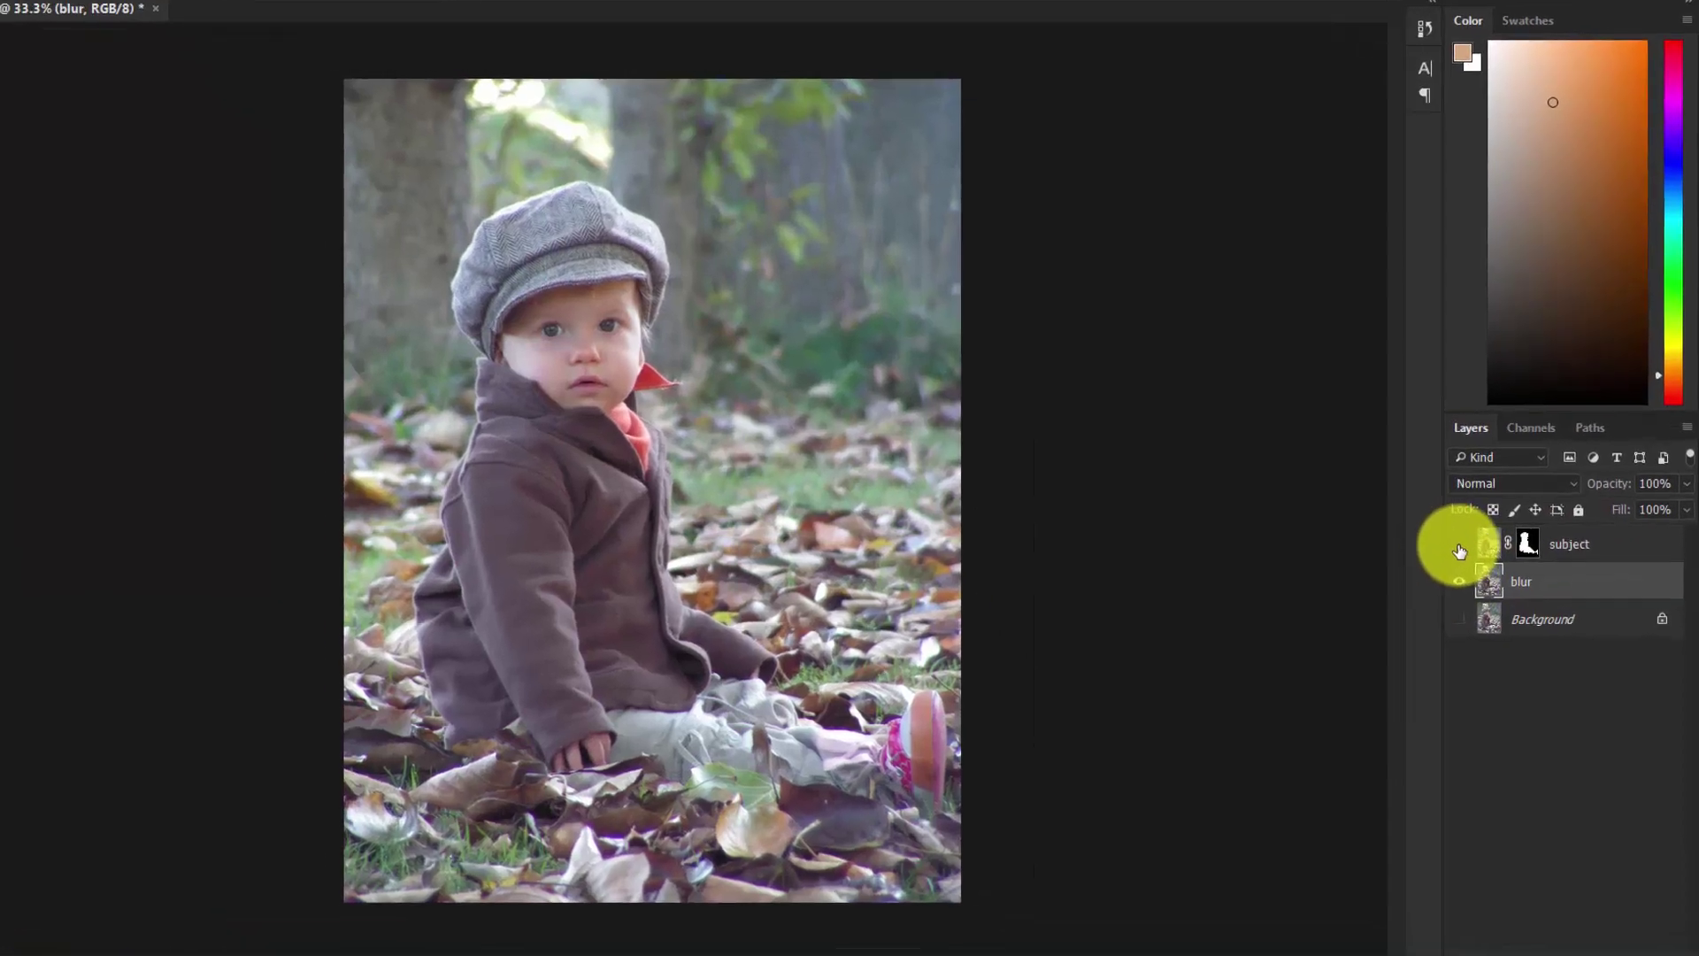
pyautogui.click(1478, 558)
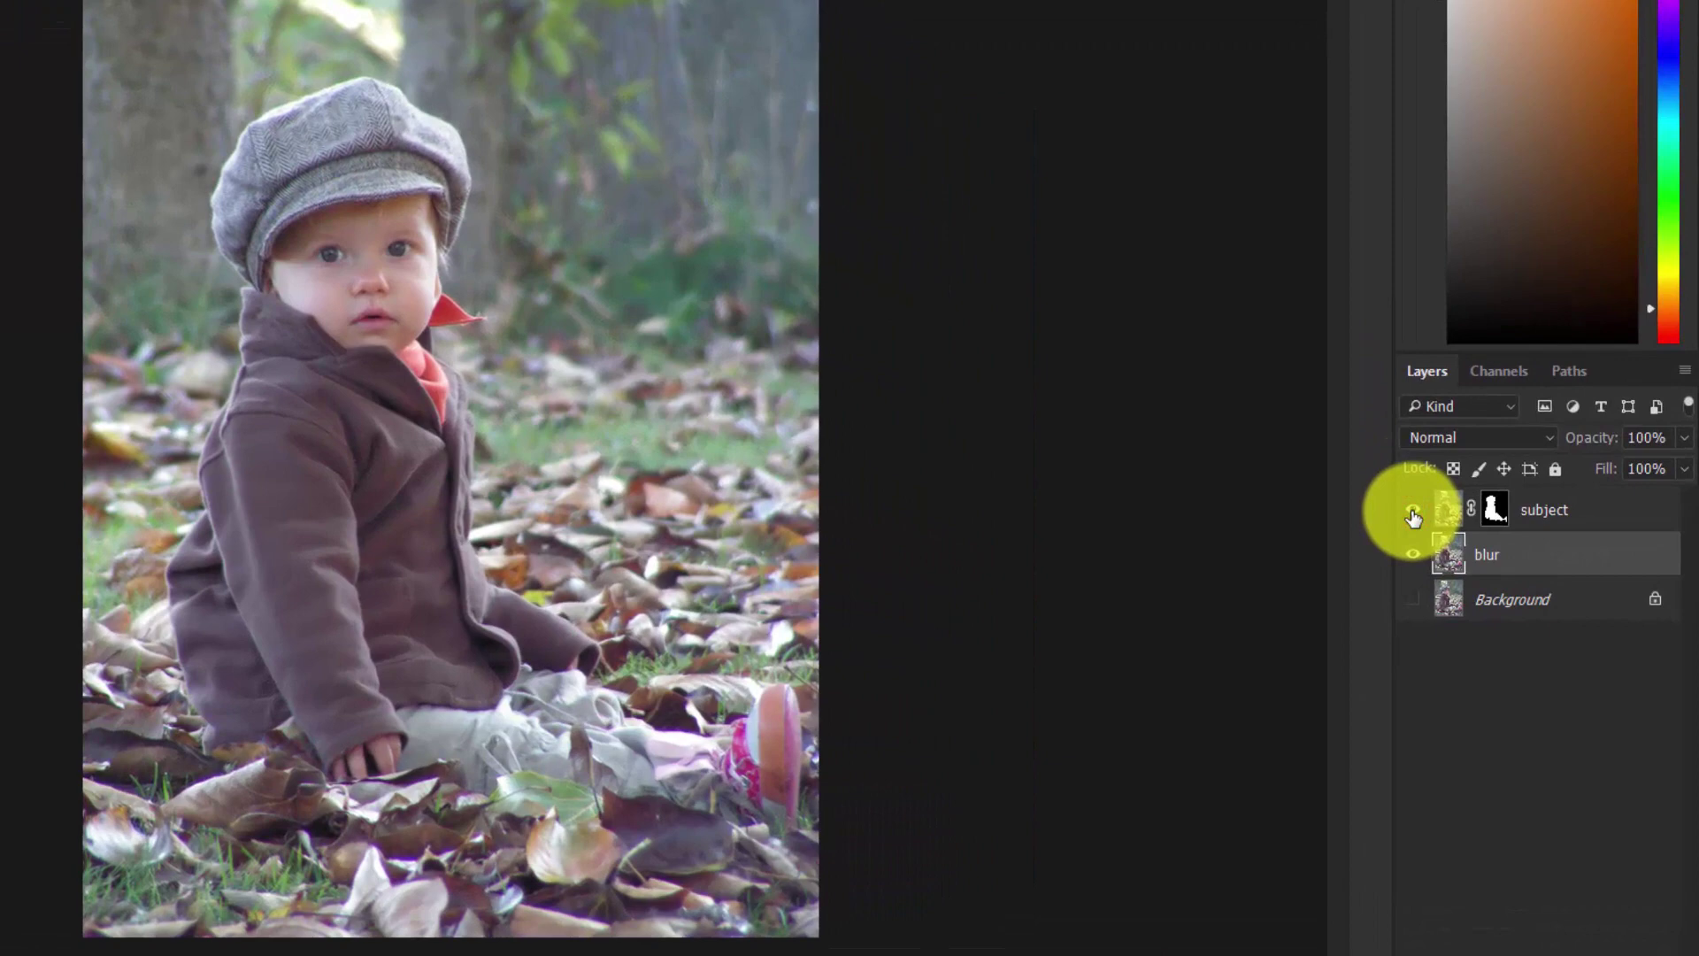
pyautogui.click(1412, 512)
pyautogui.click(1555, 559)
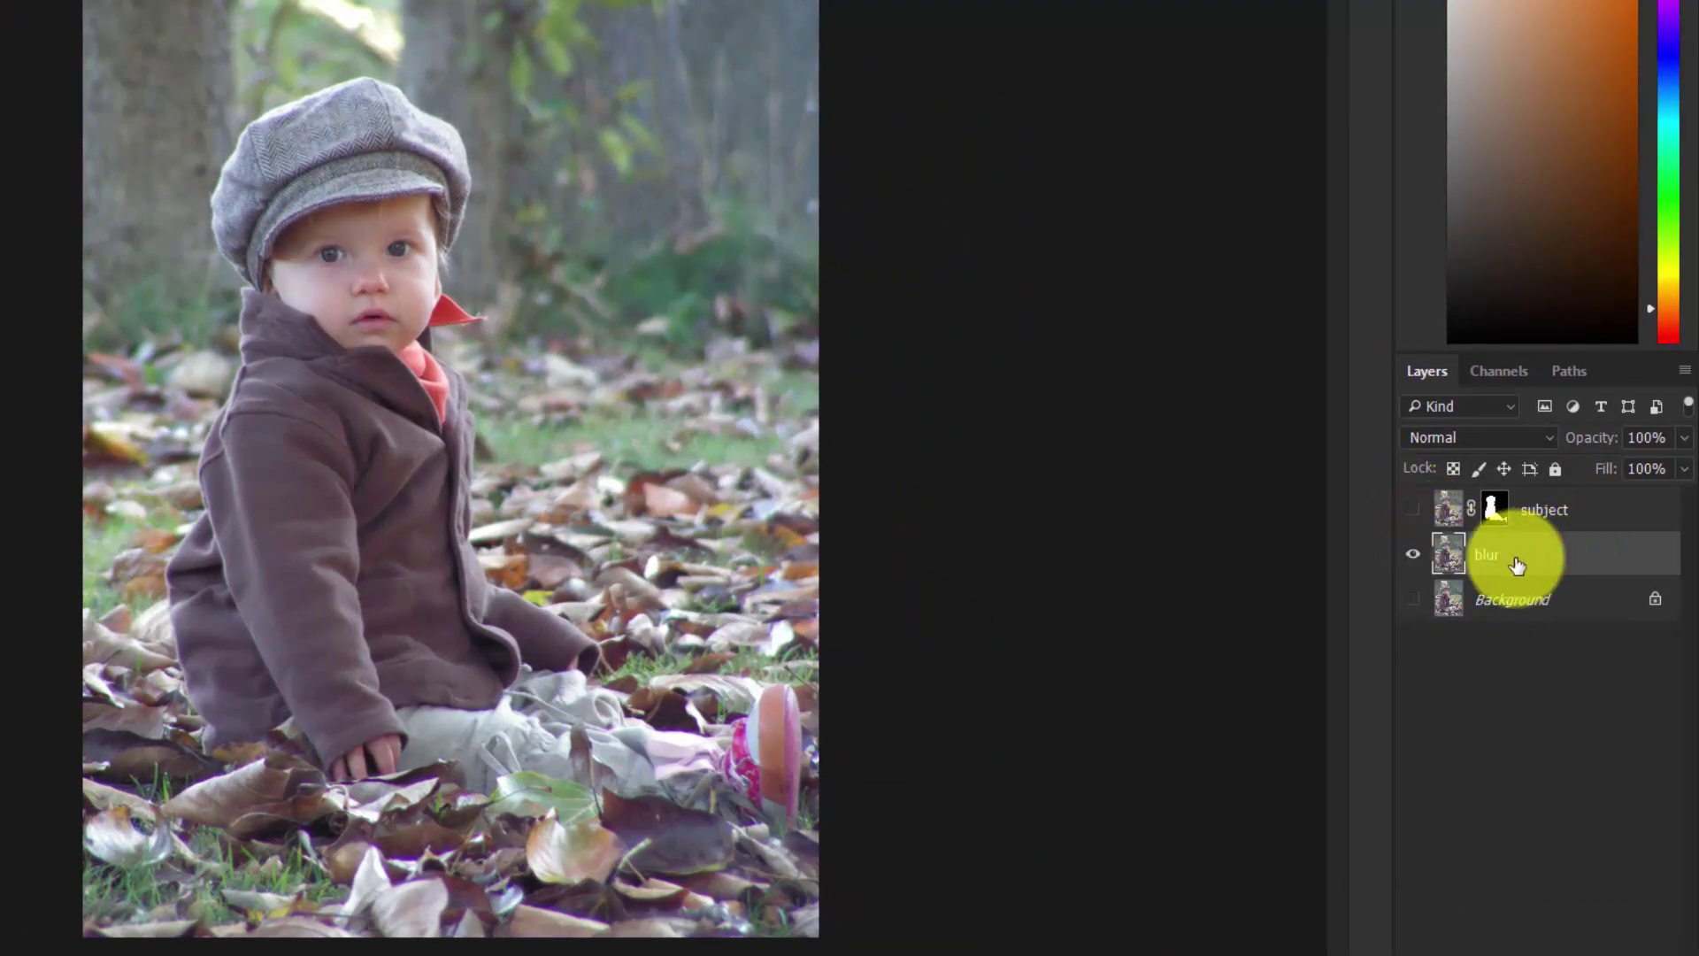
pyautogui.hotkey('ctrl', '+')
pyautogui.hotkey('ctrl', '-')
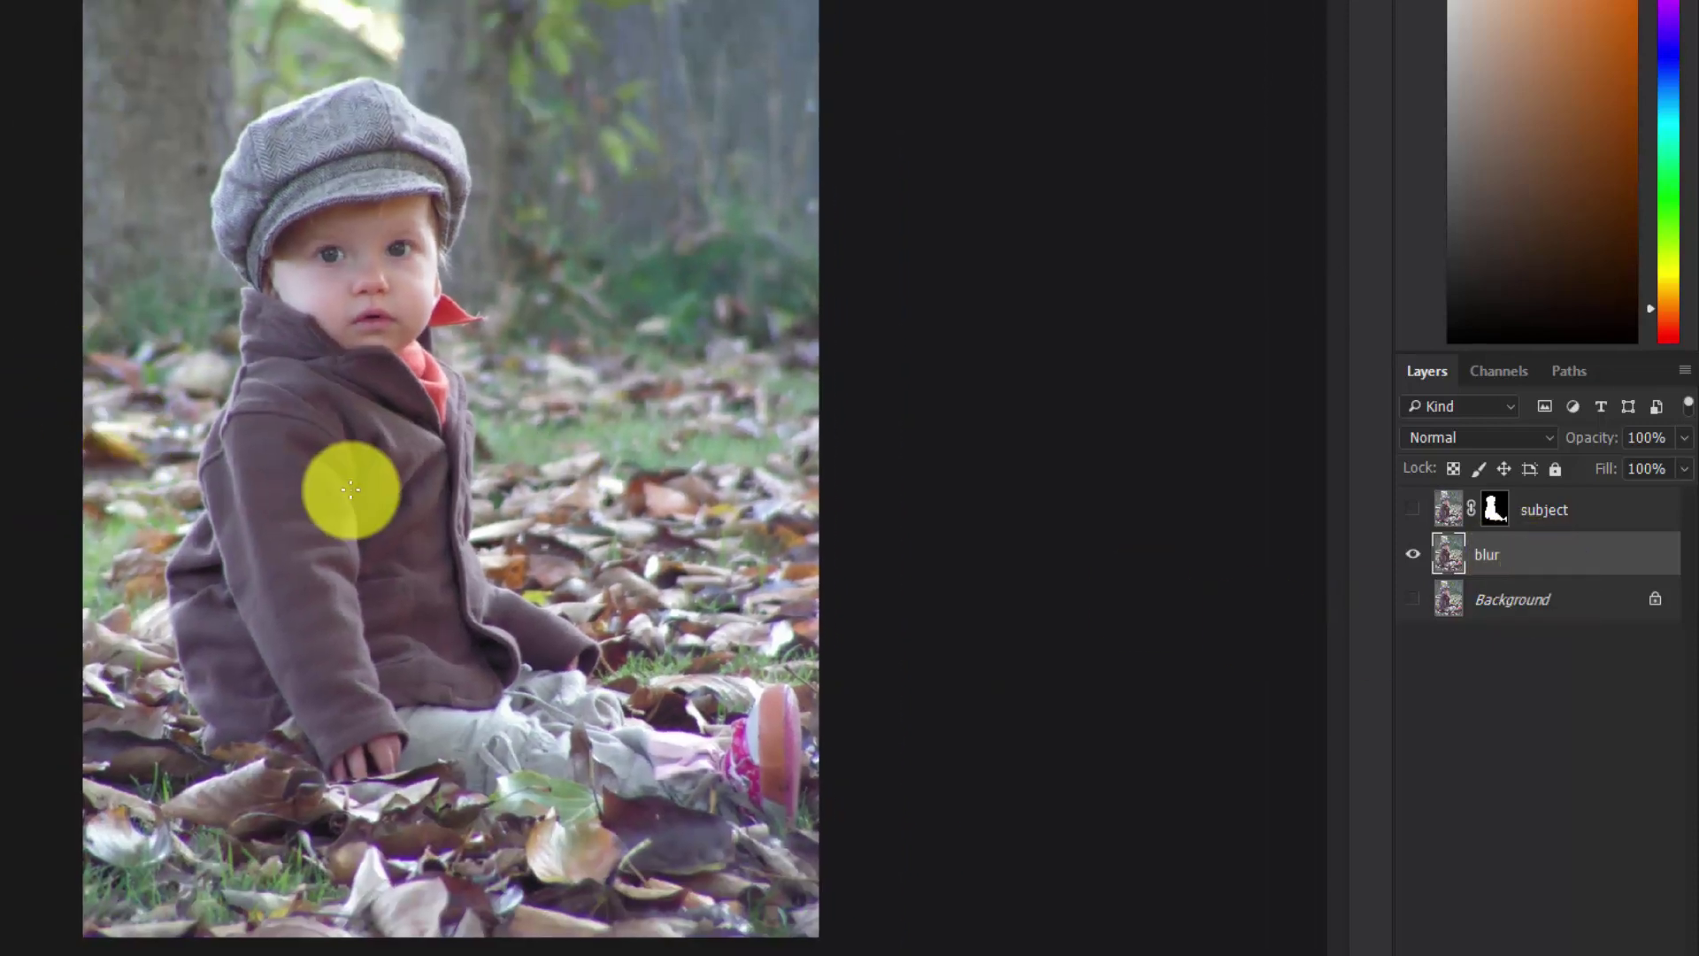
pyautogui.click(1517, 556)
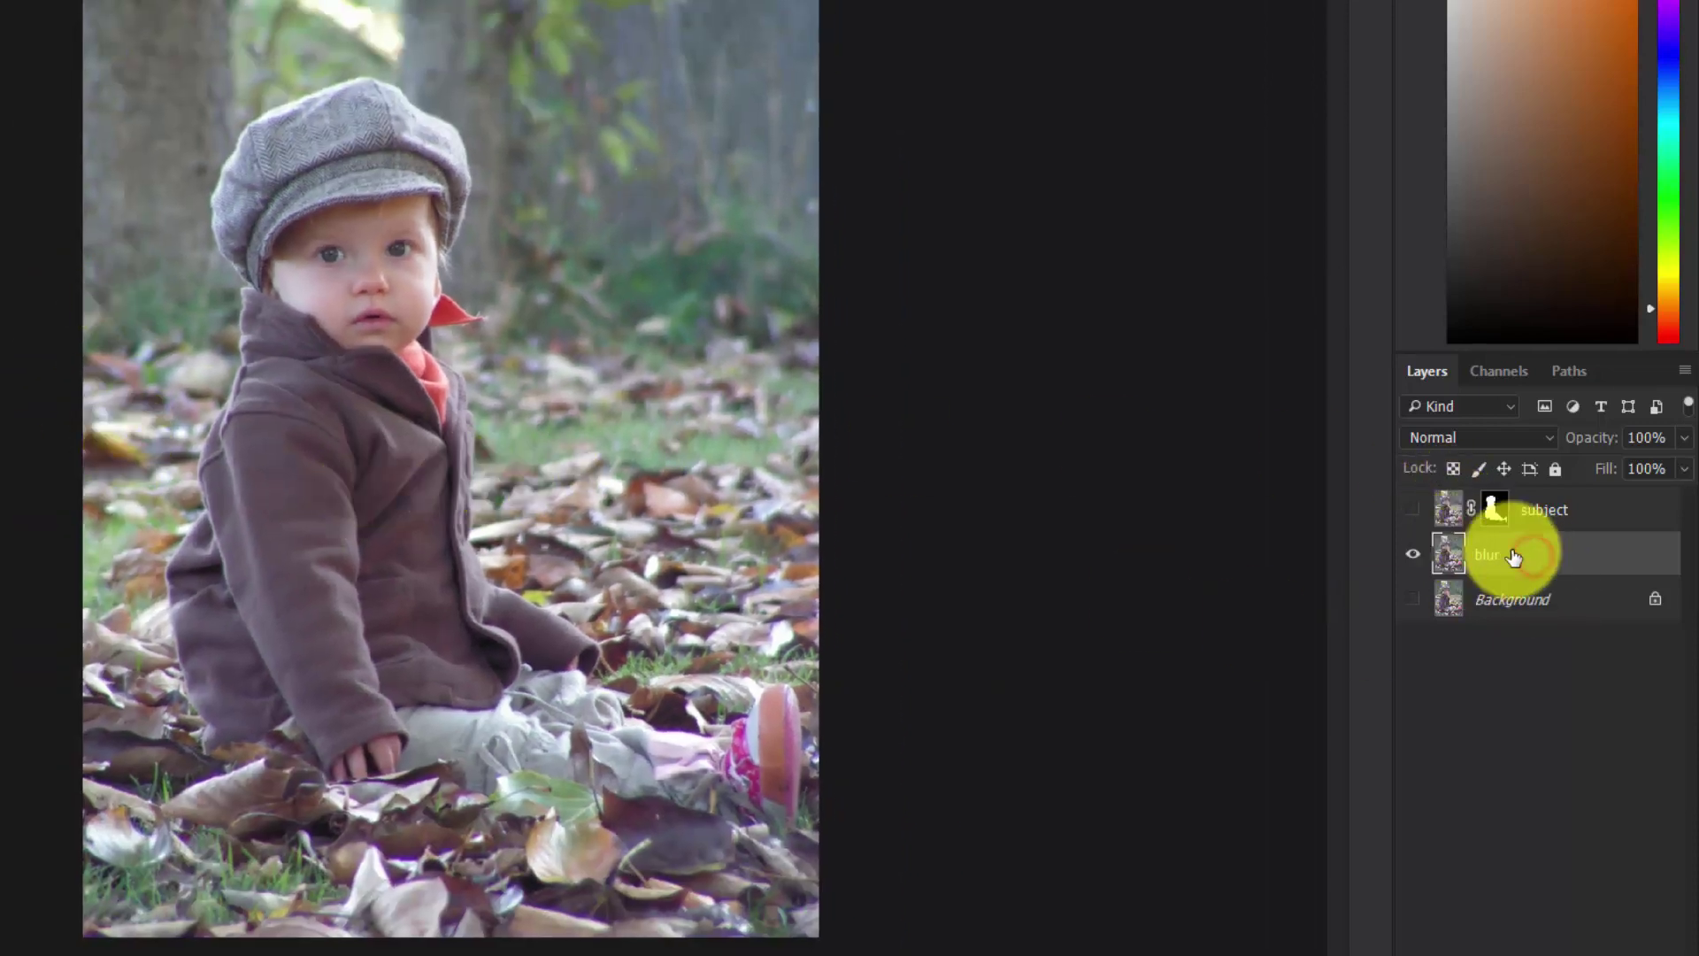
pyautogui.press('ctrl')
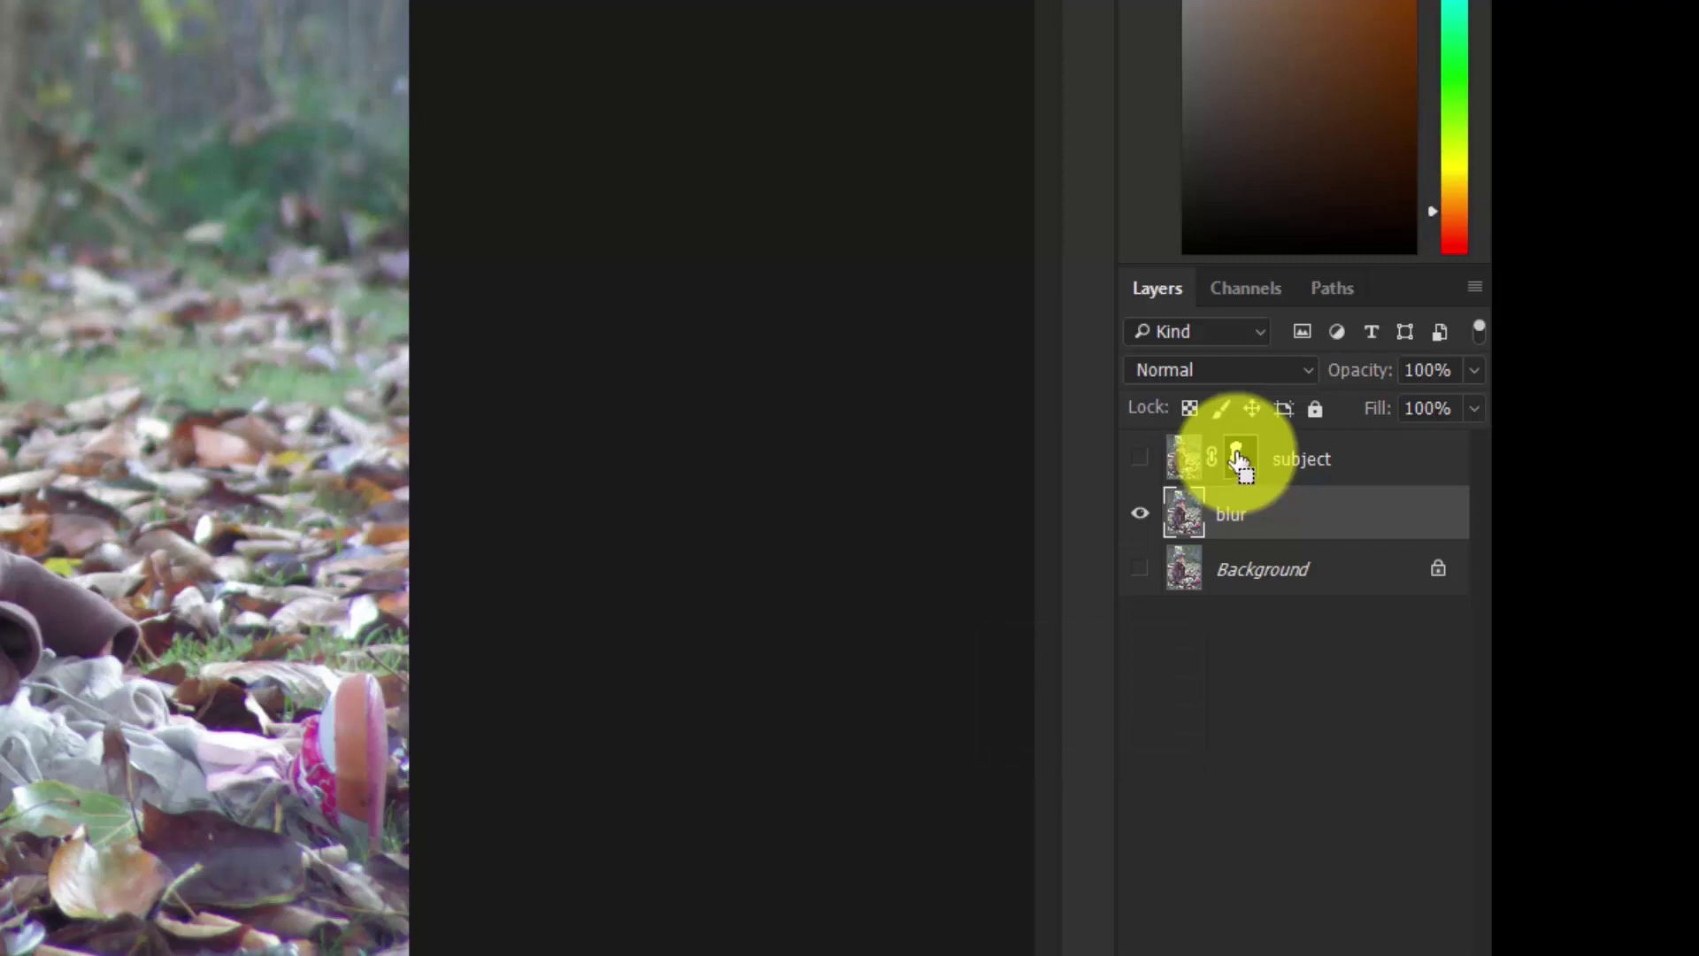
# Load the subject mask as a selection and expand it by 20 pixels.
pyautogui.keyDown('ctrl'); pyautogui.click(1239, 460); pyautogui.keyUp('ctrl')
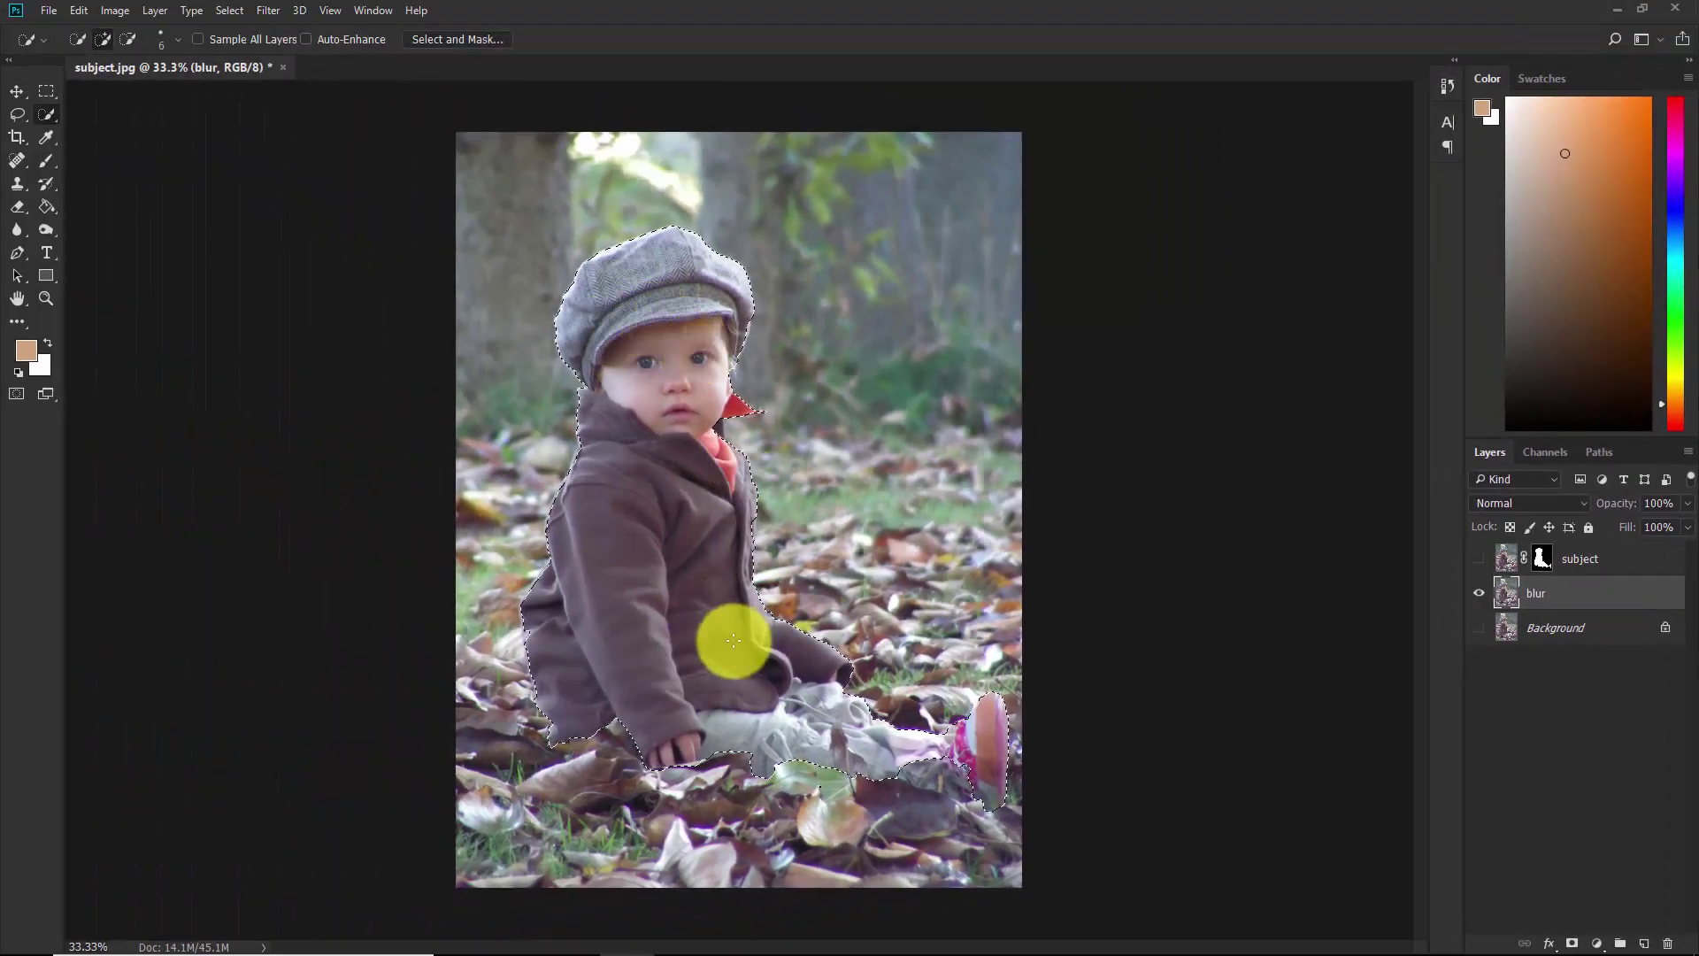
pyautogui.click(229, 11)
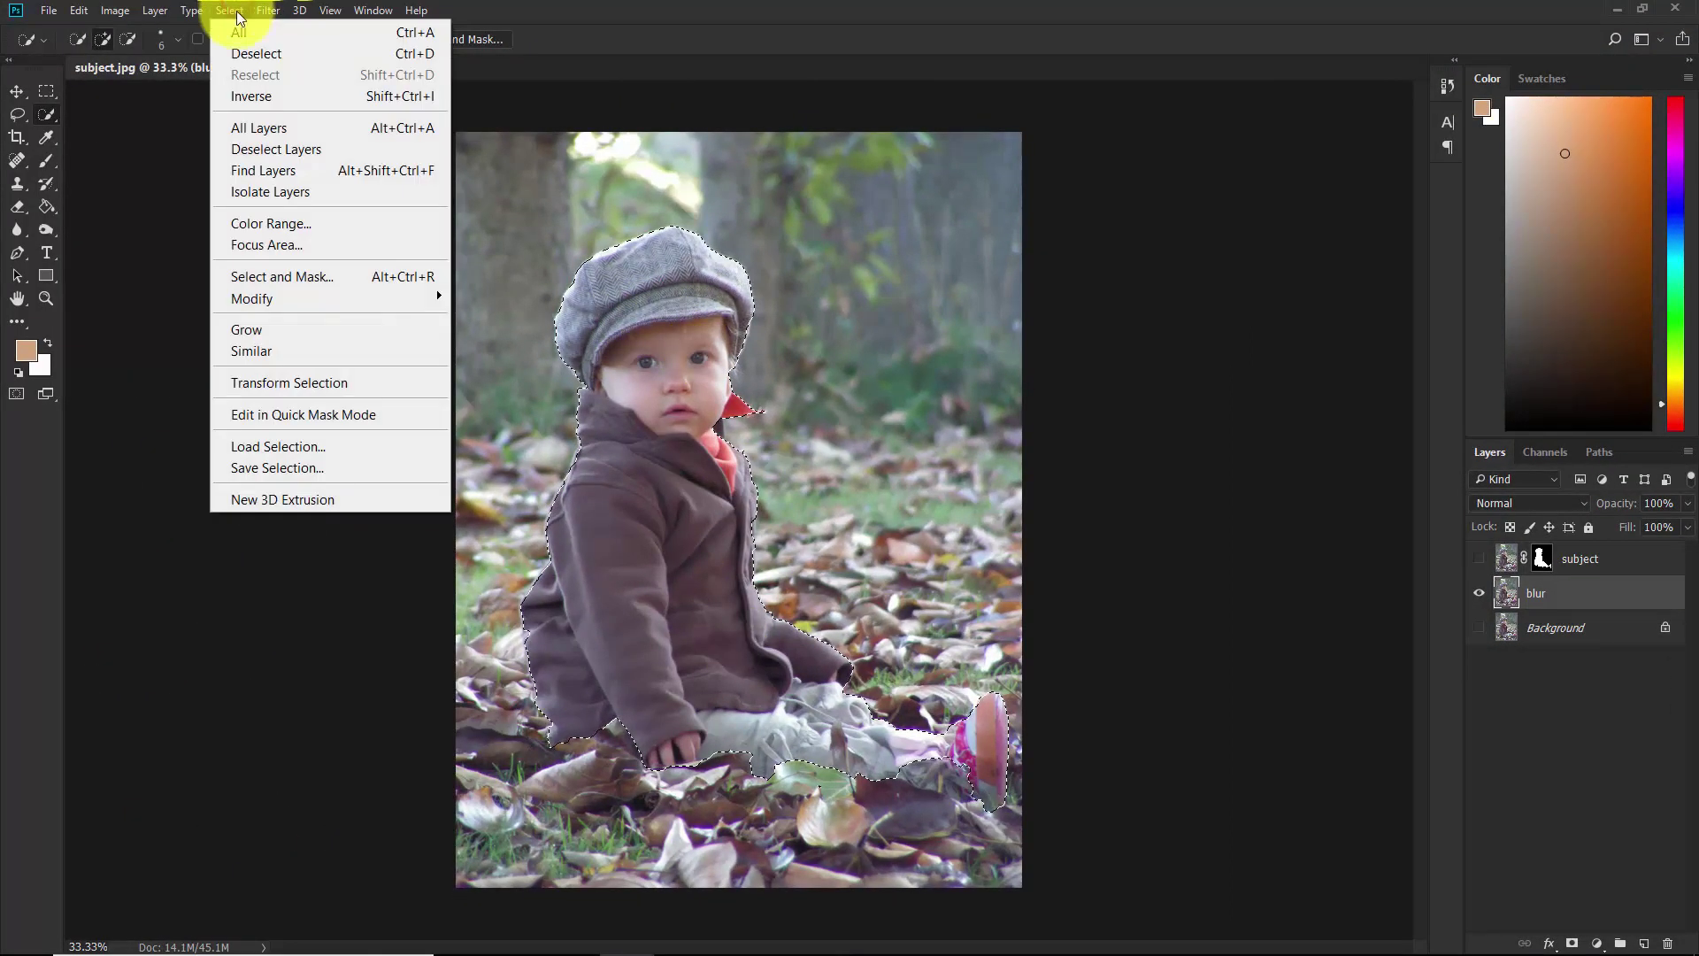
pyautogui.moveTo(281, 303)
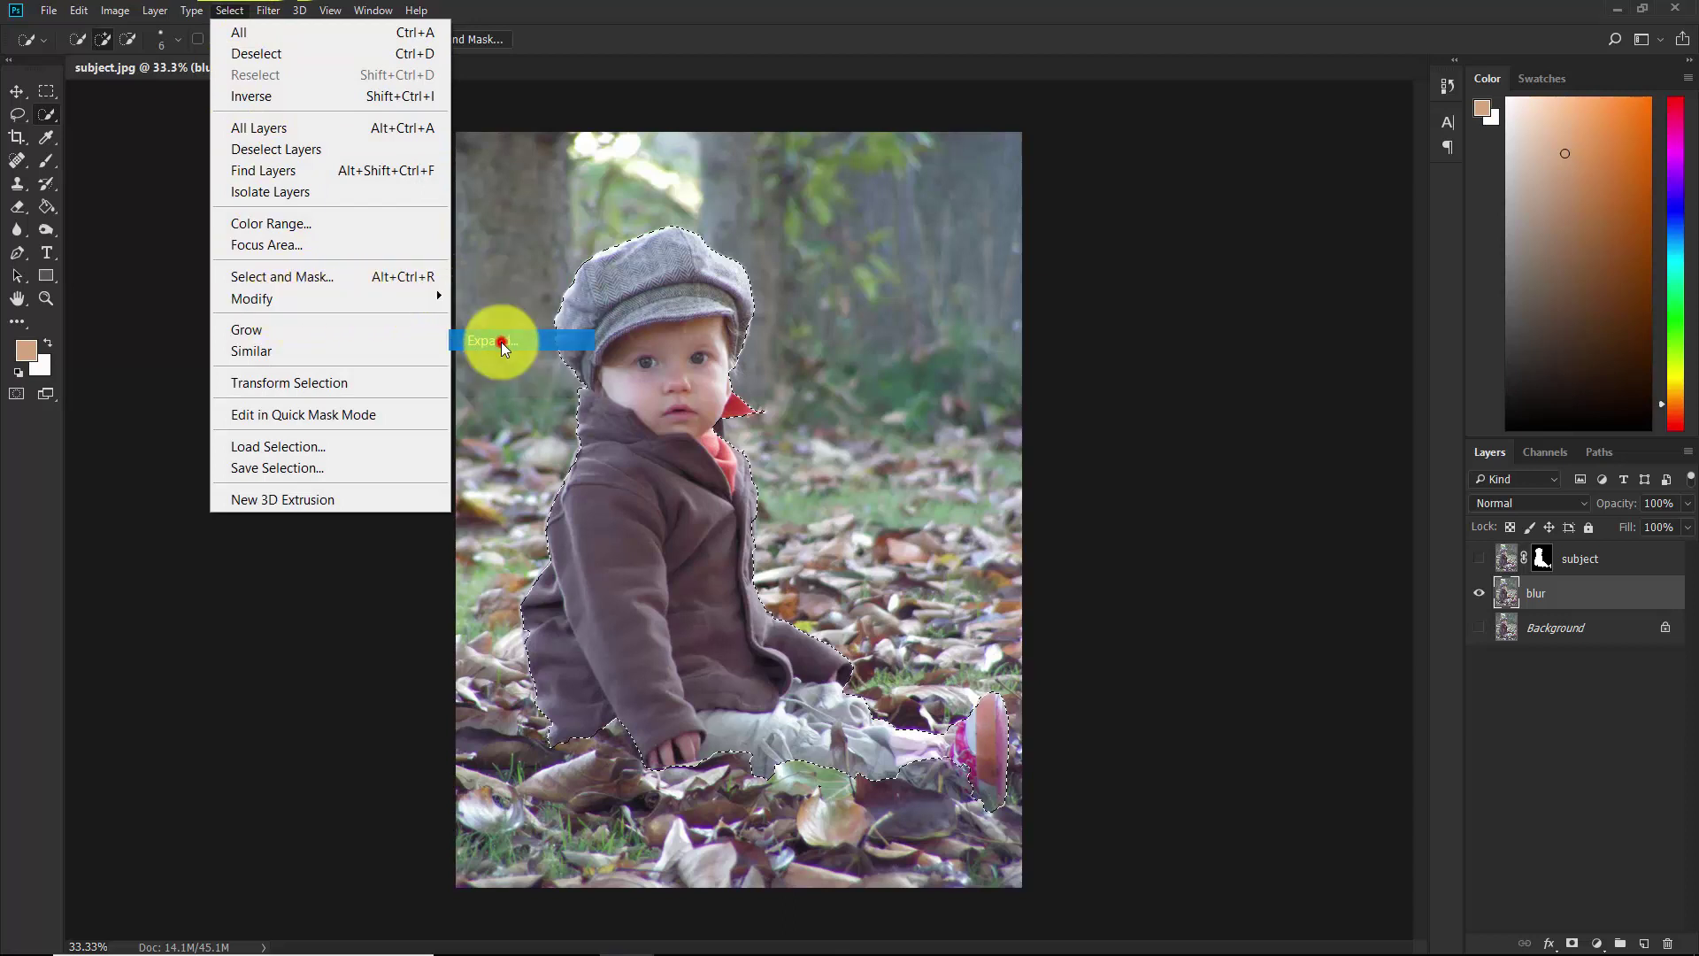
pyautogui.click(492, 344)
pyautogui.moveTo(863, 277); pyautogui.dragTo(450, 312)
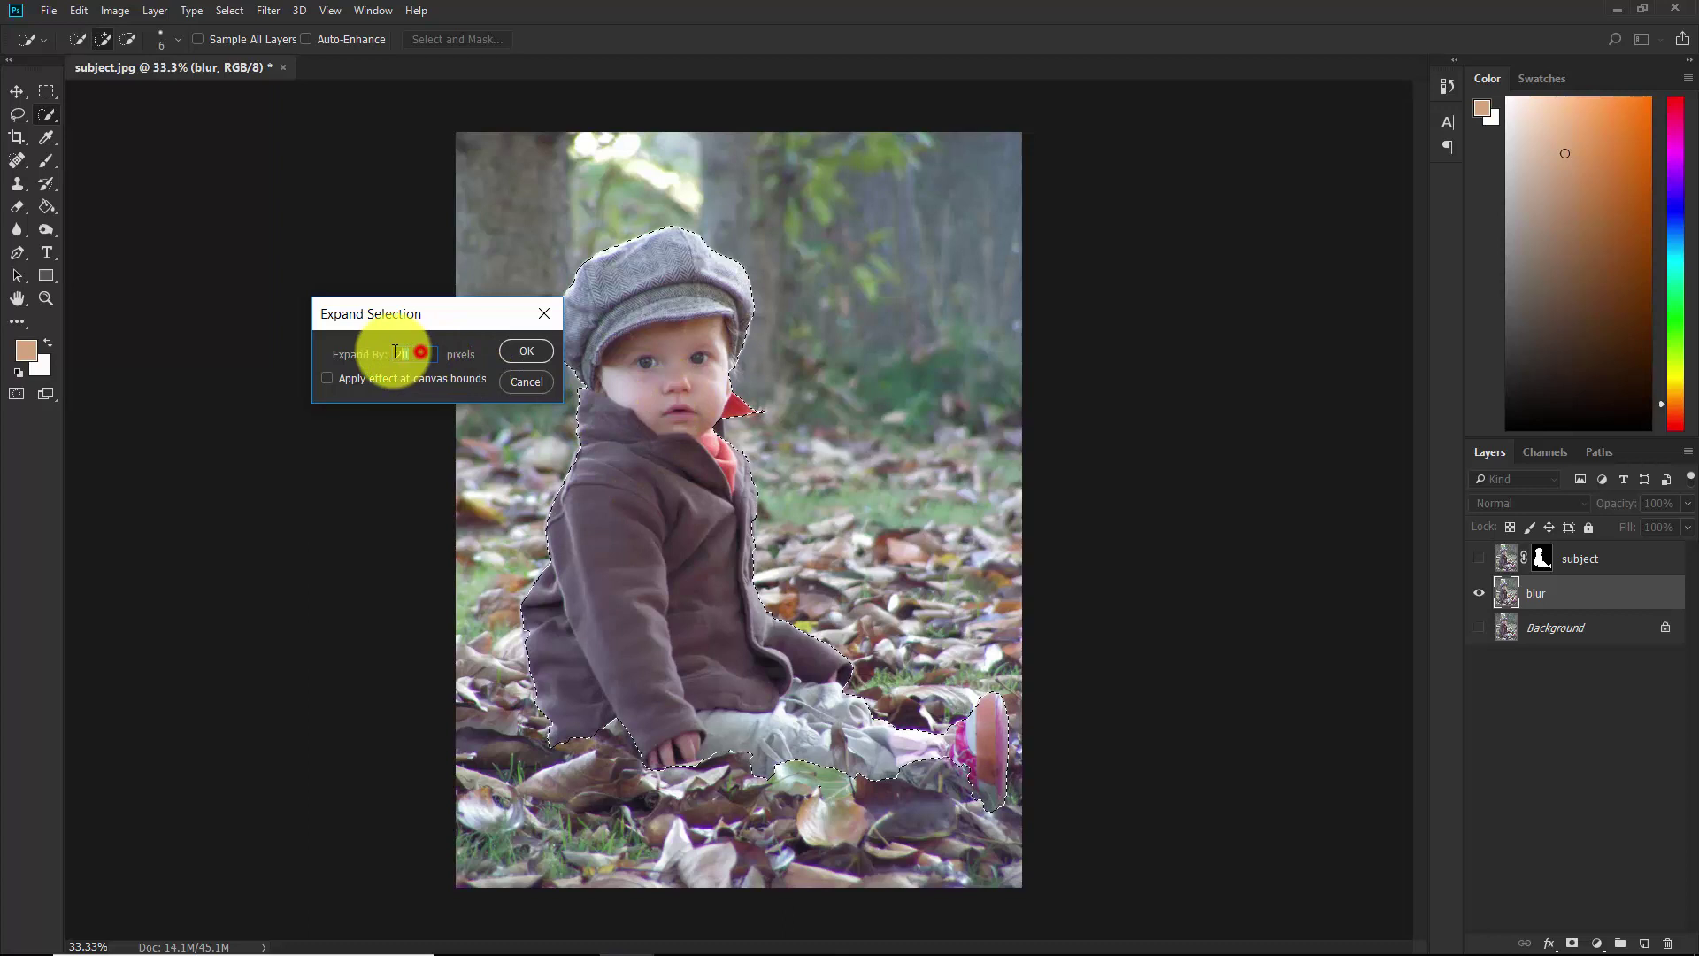
pyautogui.click(523, 351)
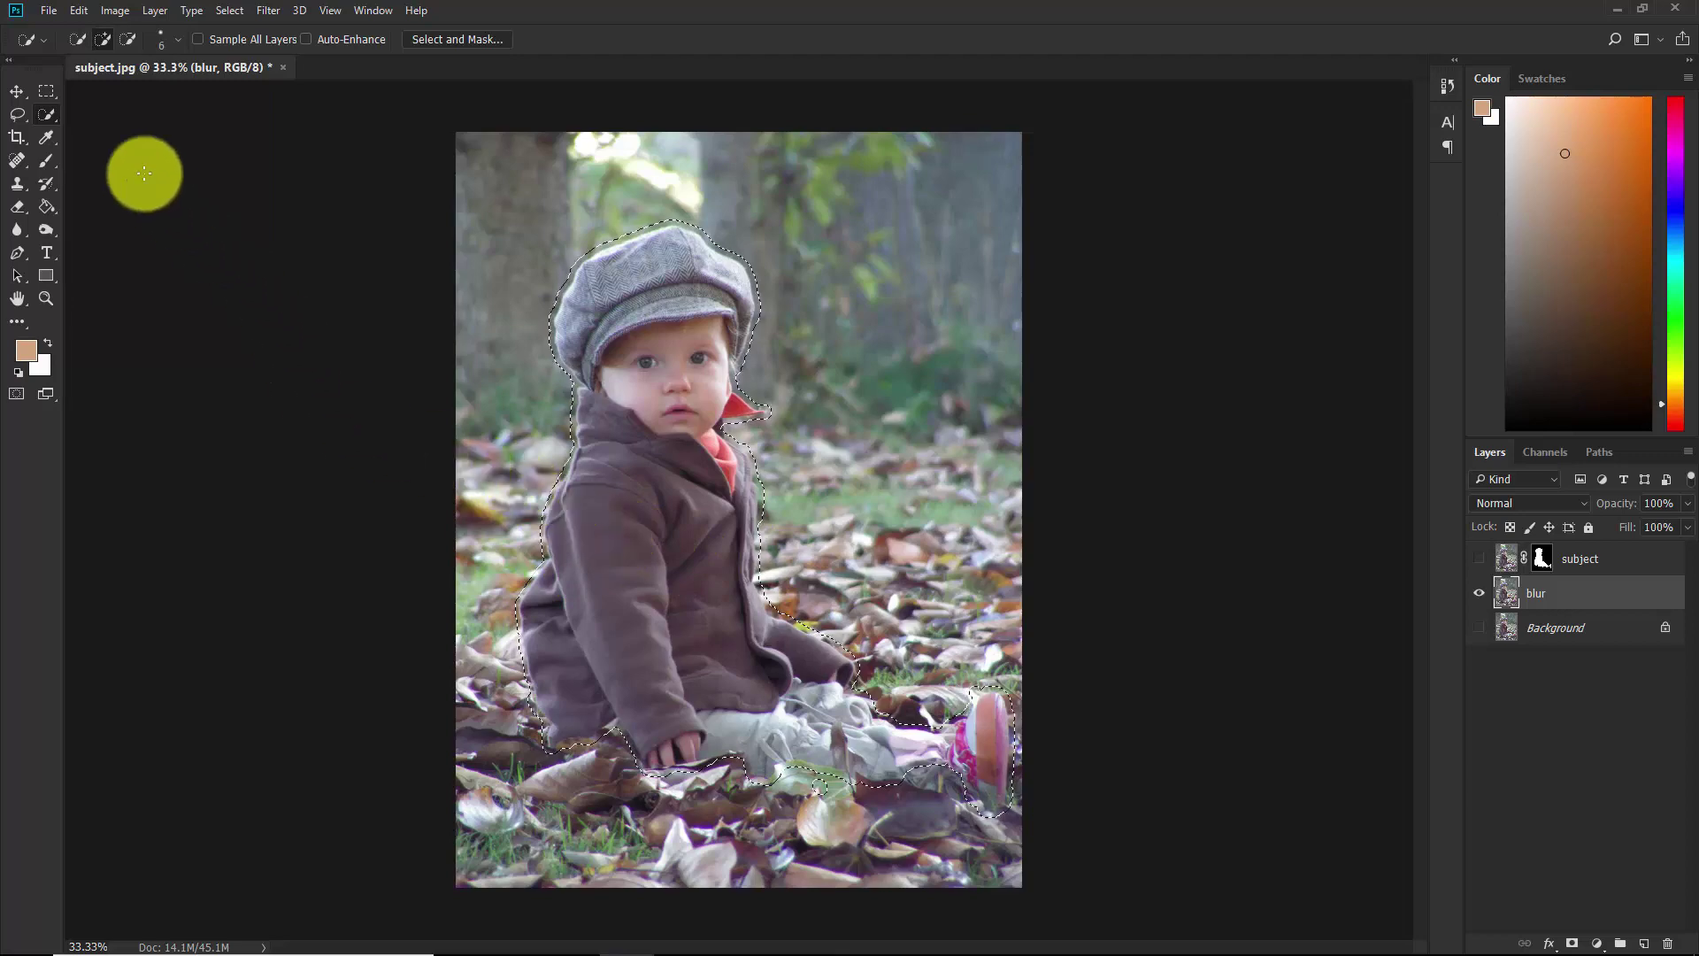
# Fill the selection on the blur layer using Content-Aware as the fill source.
pyautogui.click(79, 10)
pyautogui.click(114, 350)
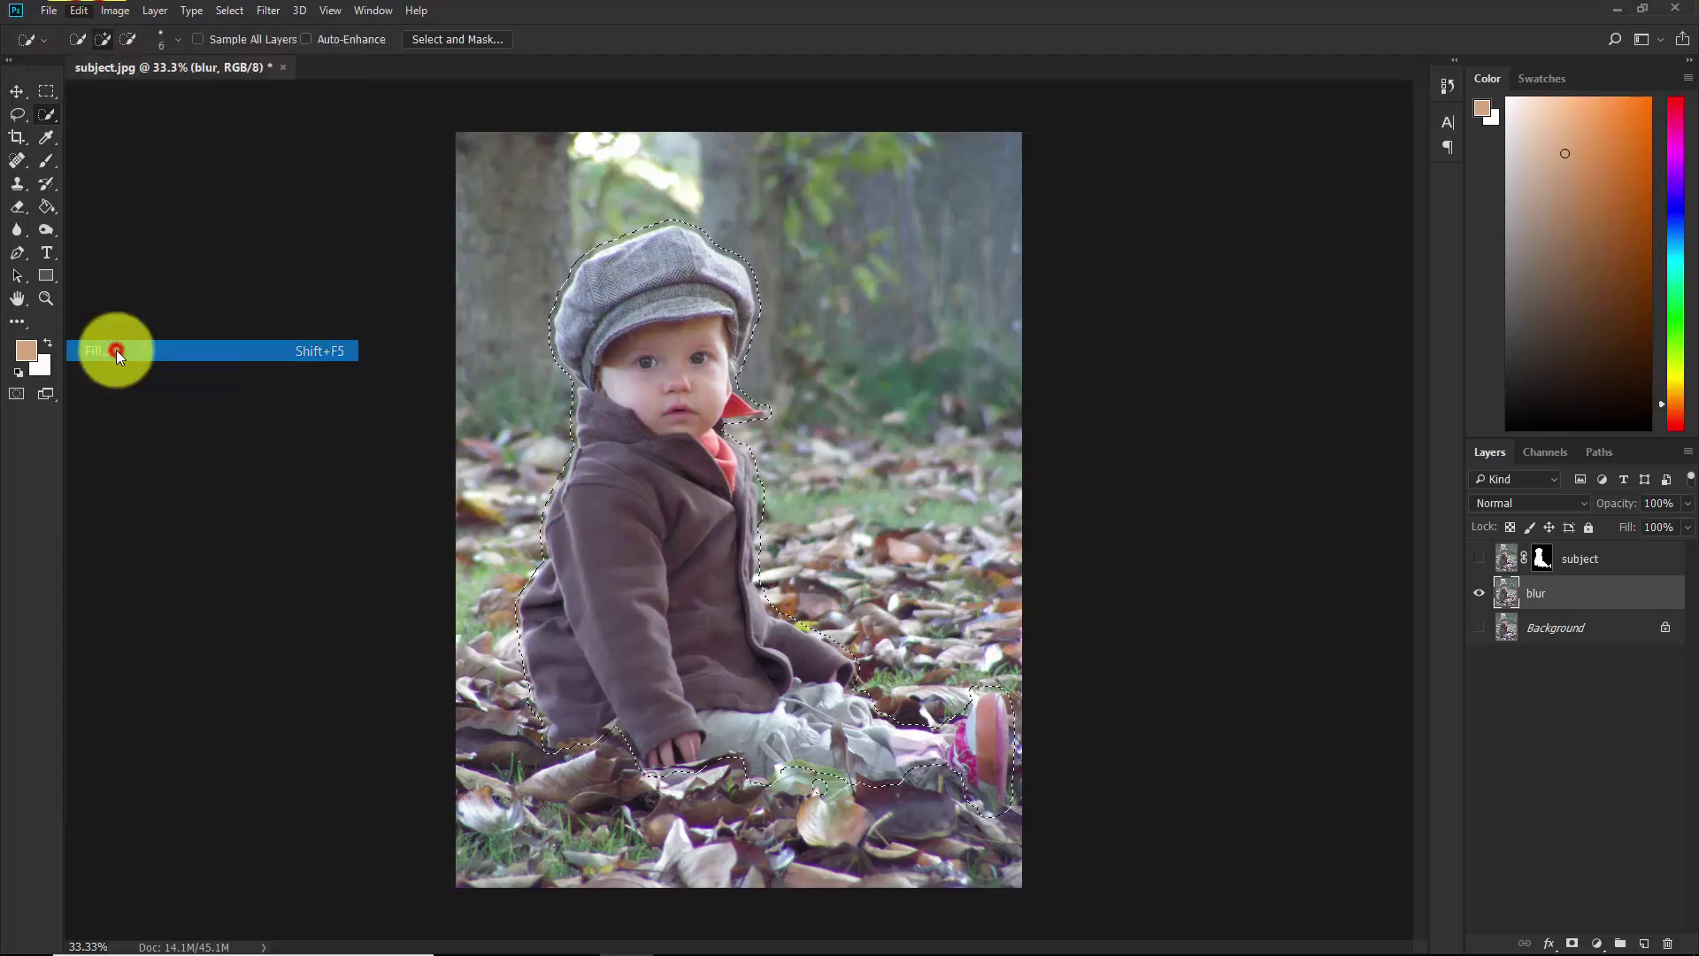
pyautogui.click(839, 264)
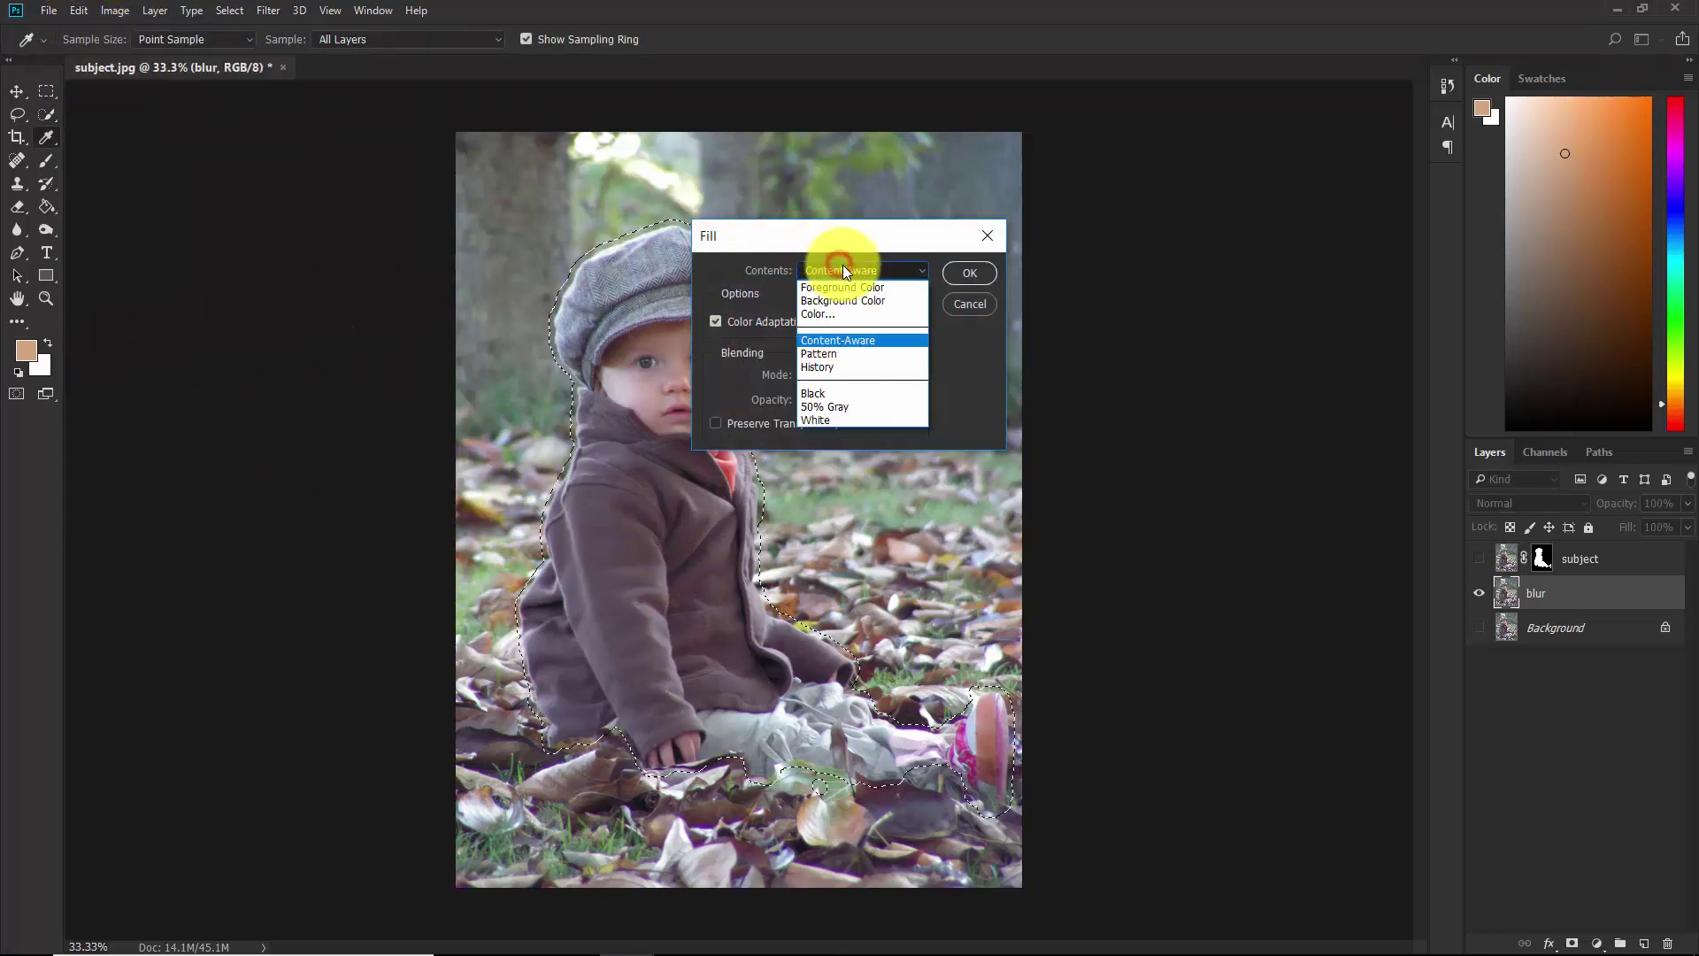
pyautogui.click(857, 340)
pyautogui.click(971, 274)
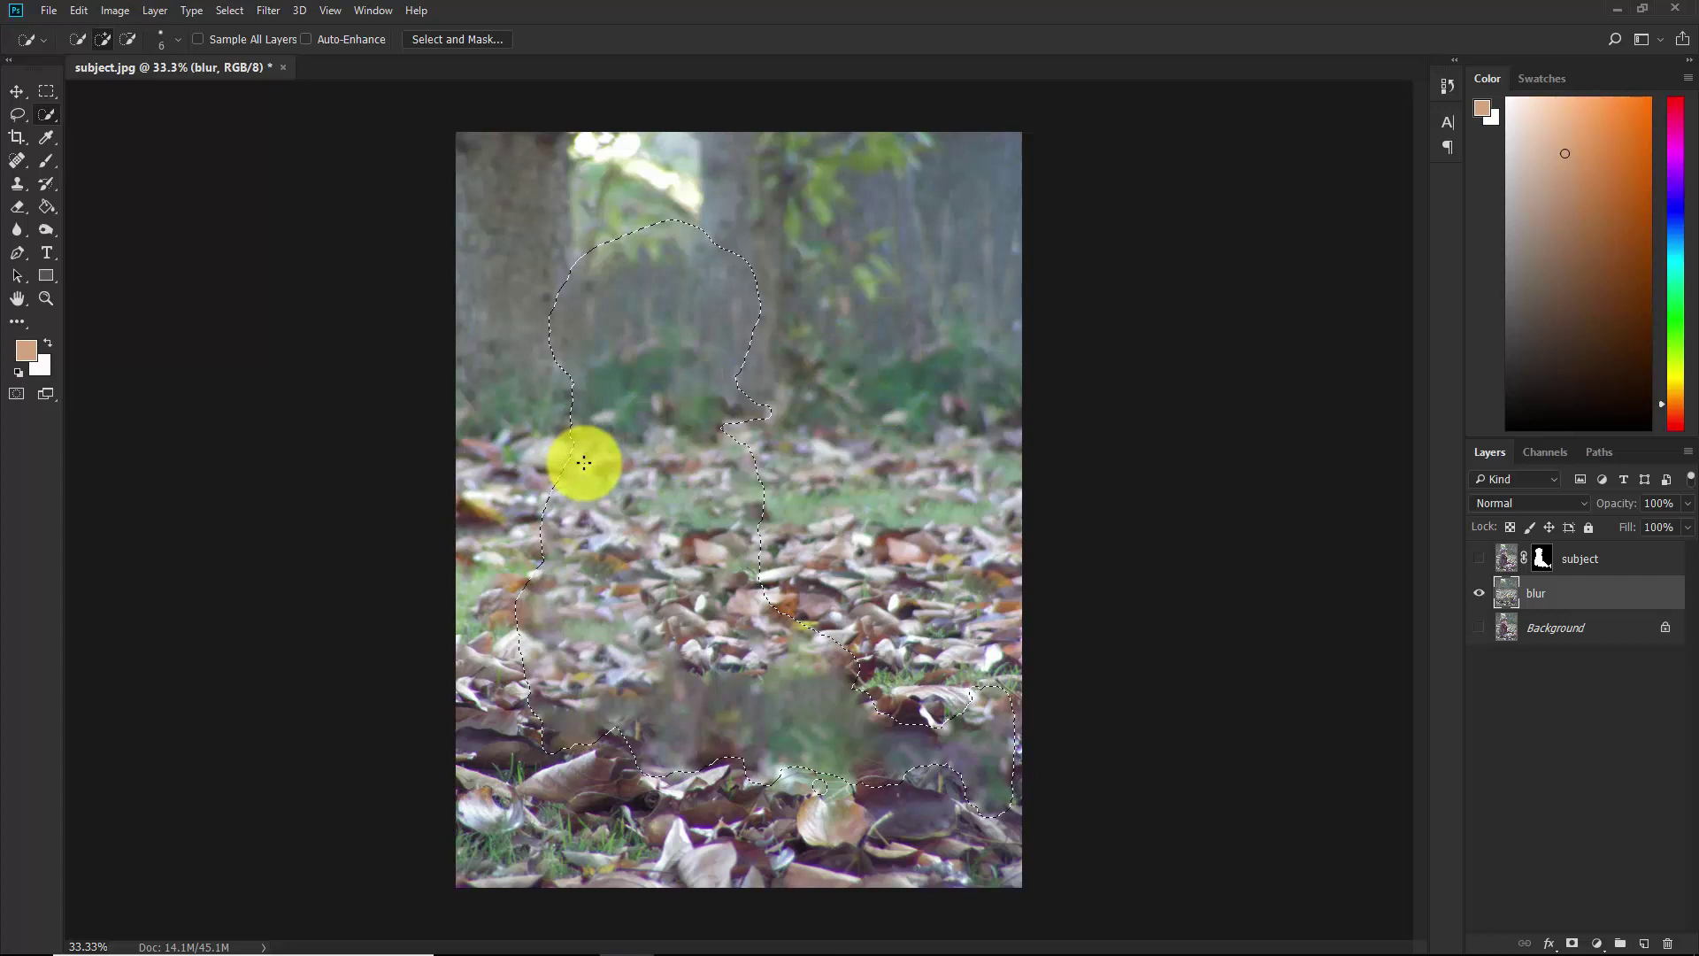
# Deselect, then hide and reshow the subject layer to check the filled background.
pyautogui.click(229, 11)
pyautogui.click(258, 53)
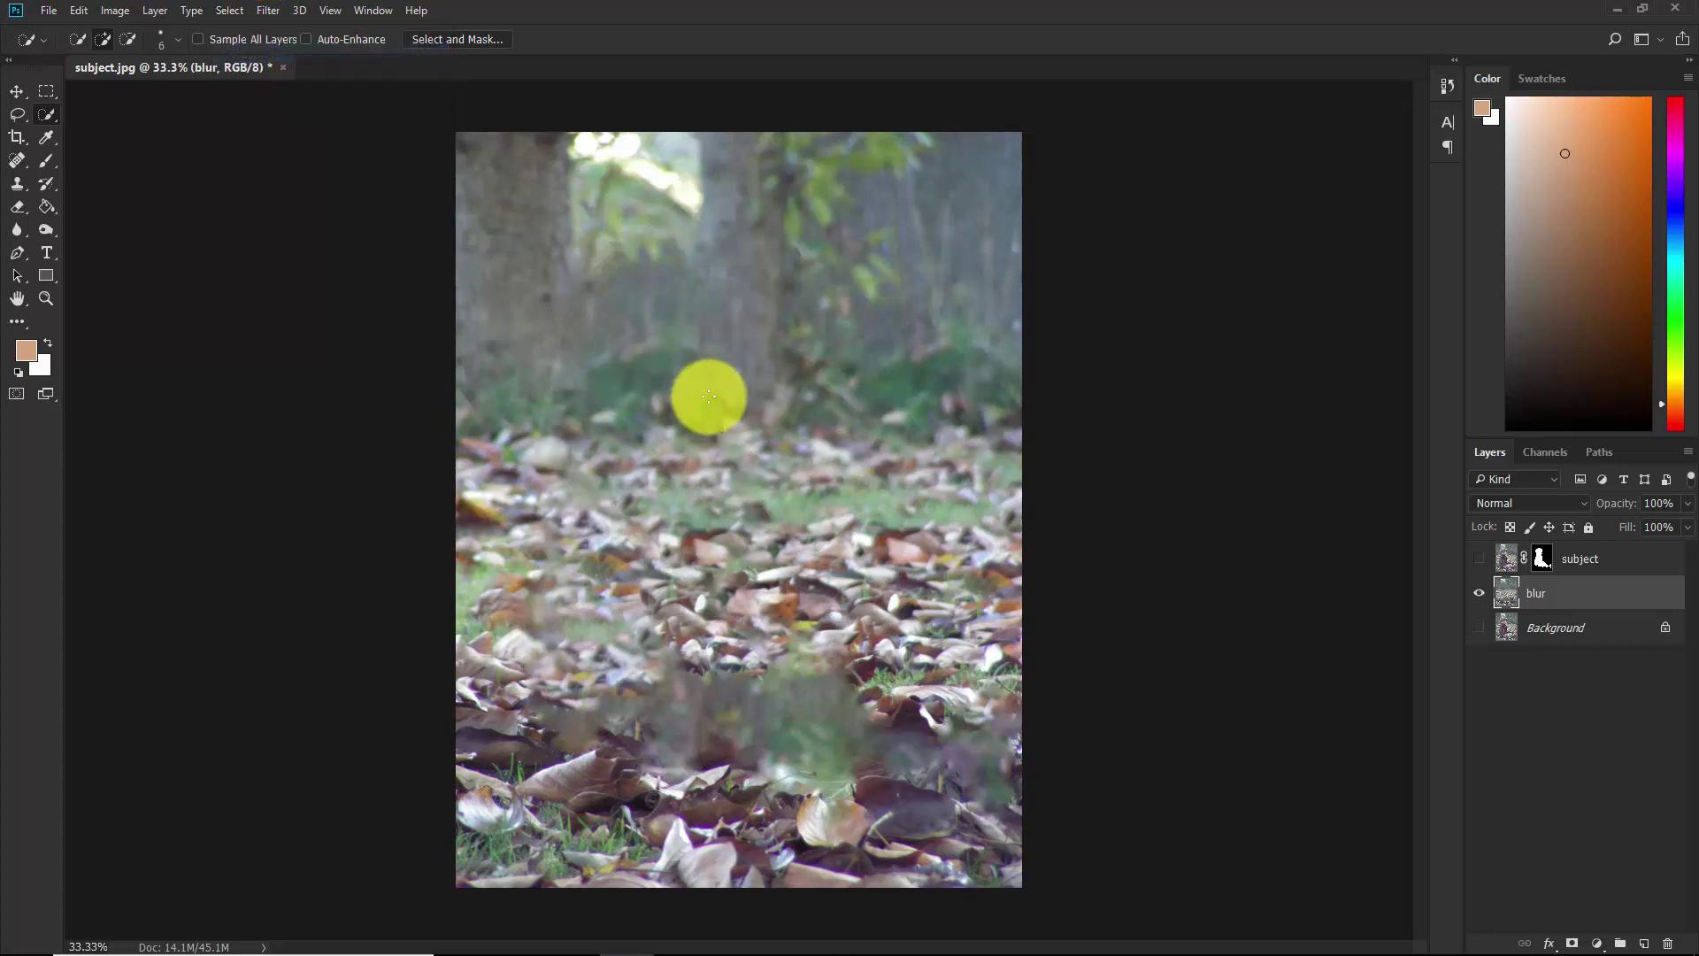
pyautogui.click(1480, 558)
pyautogui.click(1479, 559)
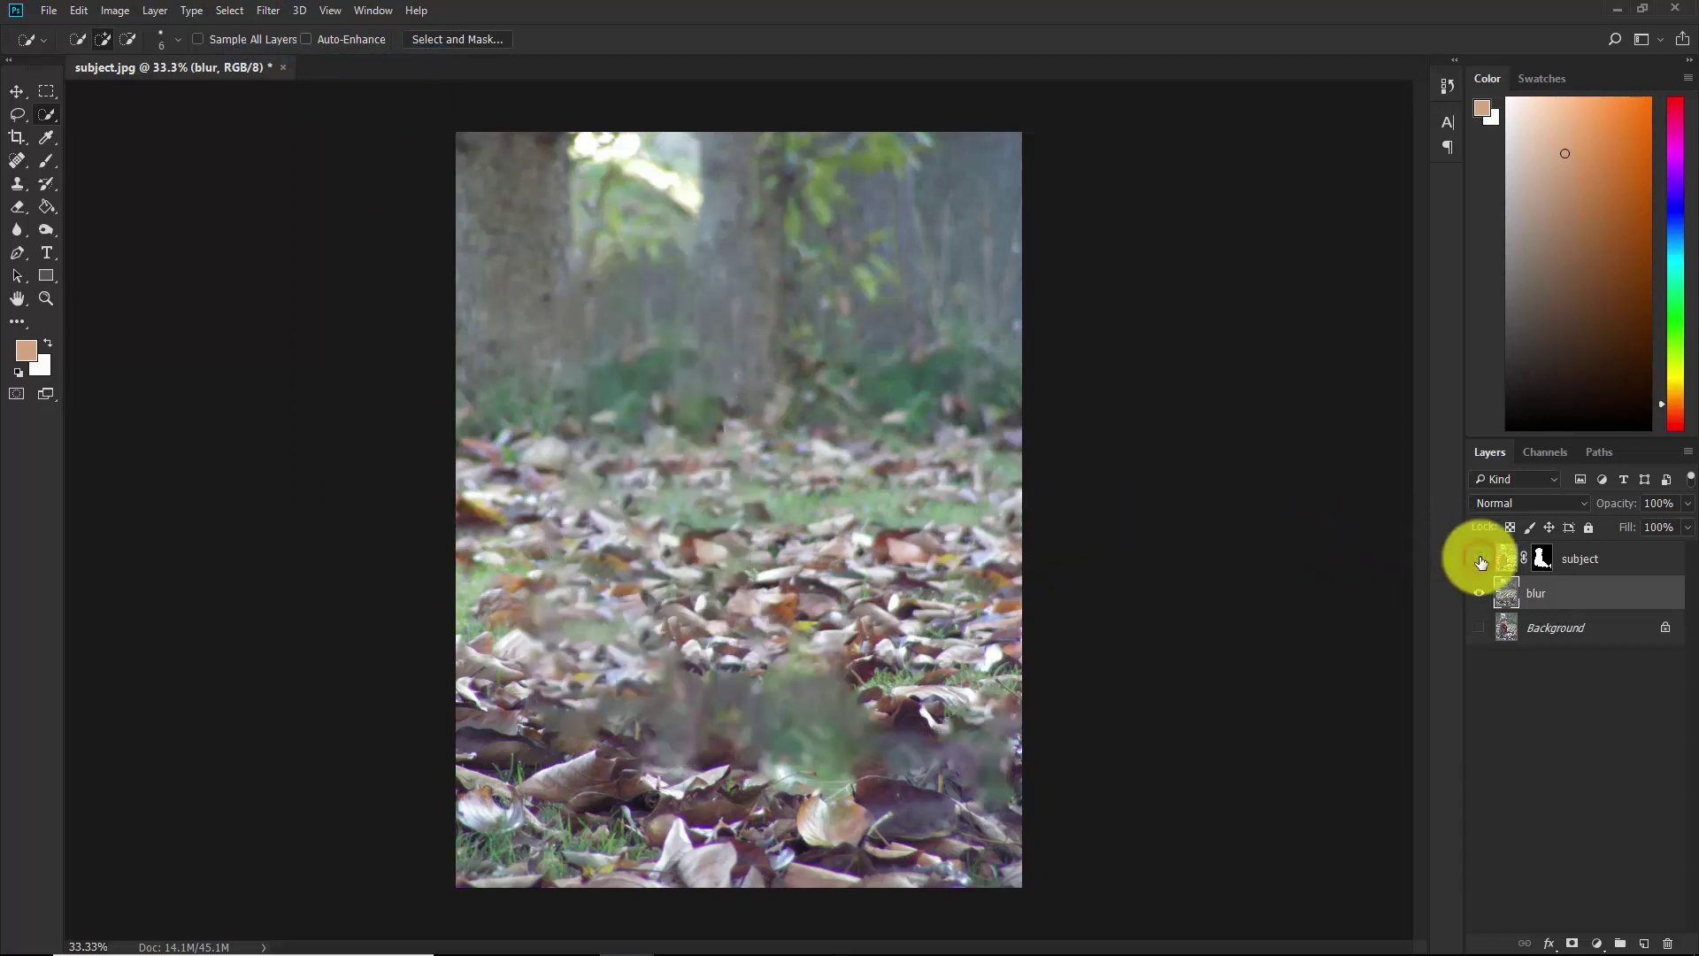
pyautogui.click(1480, 558)
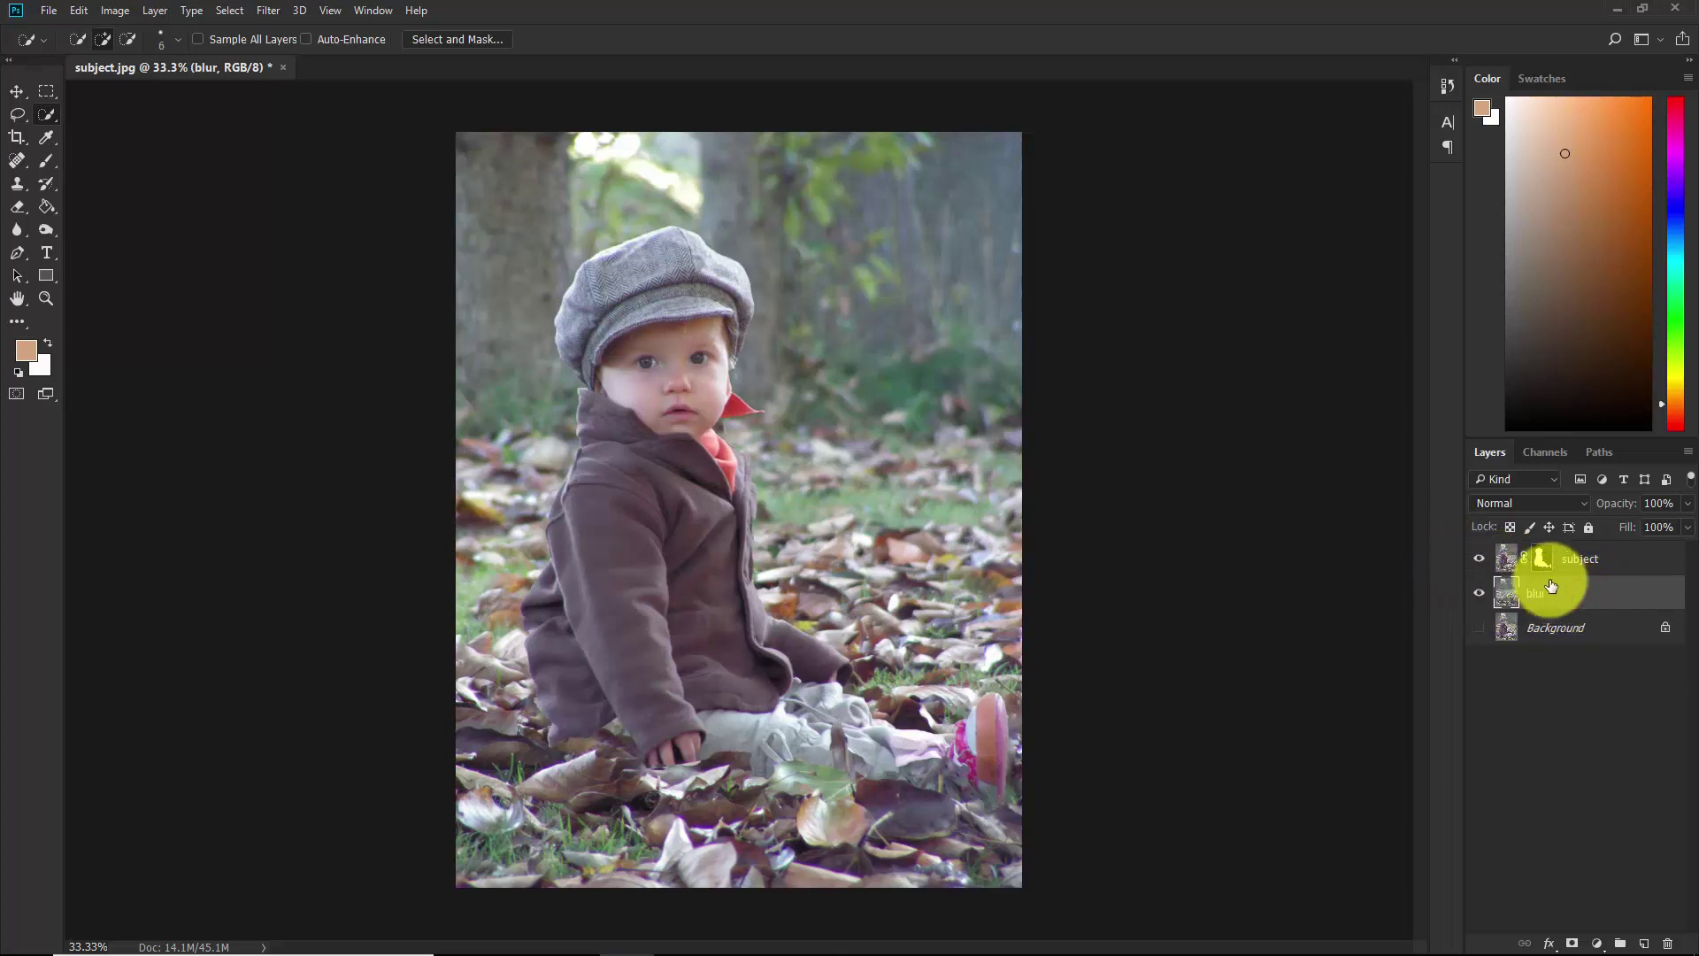
# Apply a Filter > Blur Gallery > Tilt-Shift blur with Blur set to 100 px.
pyautogui.click(270, 10)
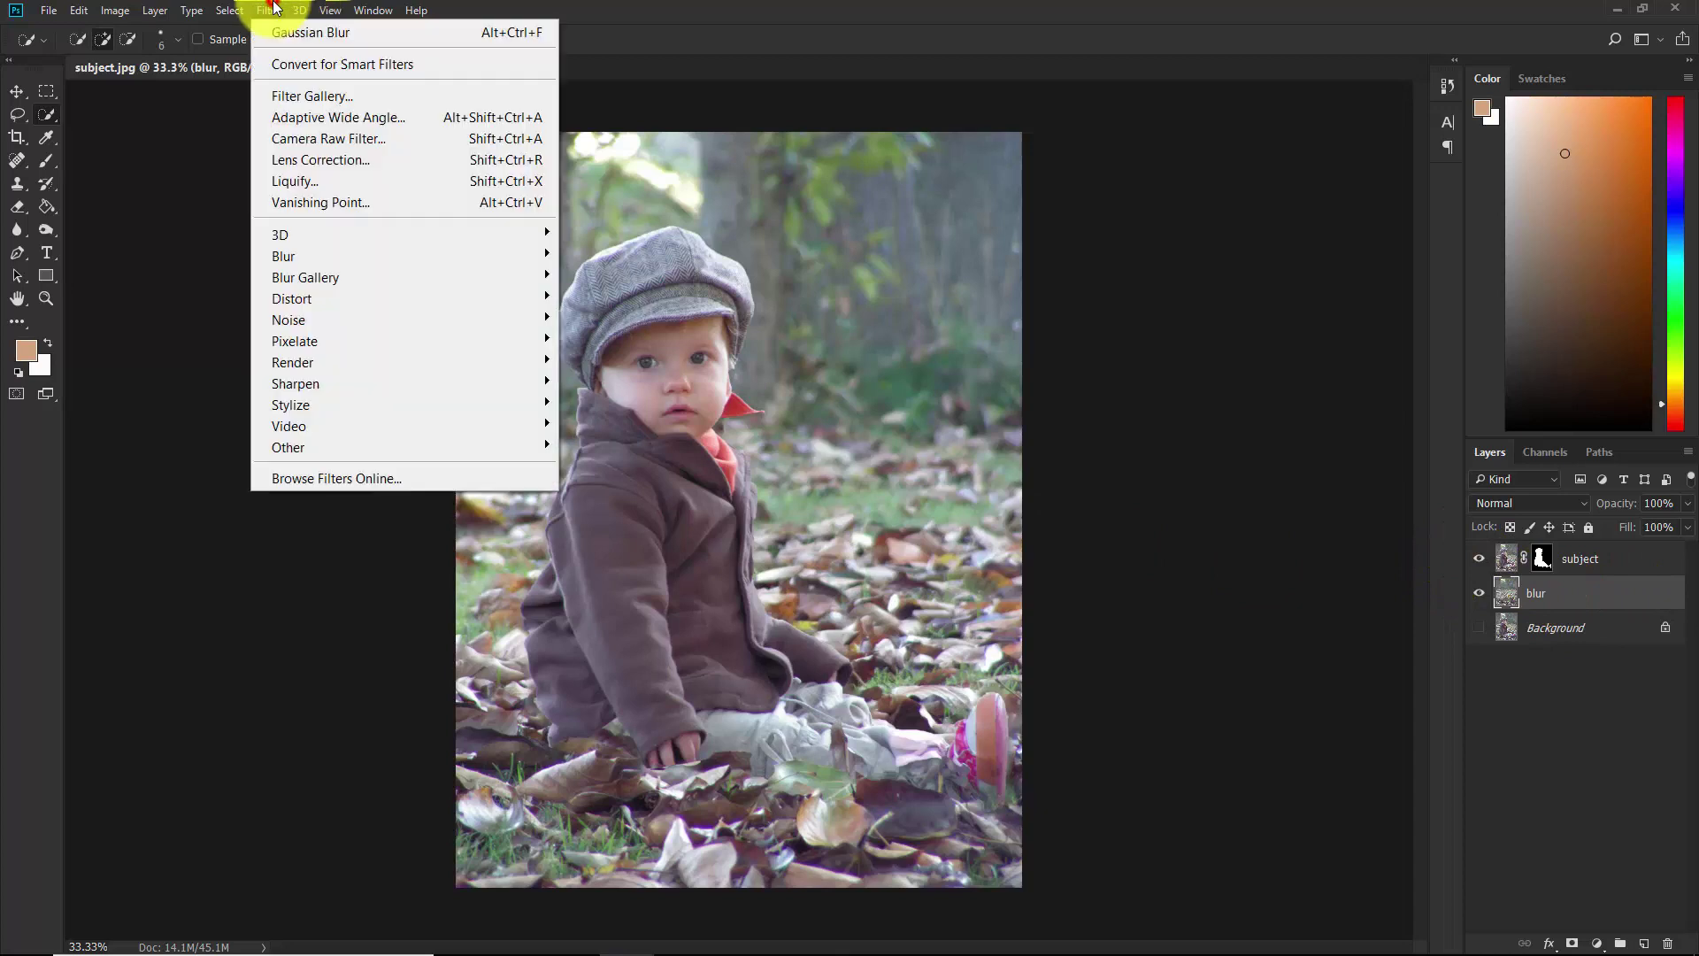
pyautogui.moveTo(414, 276)
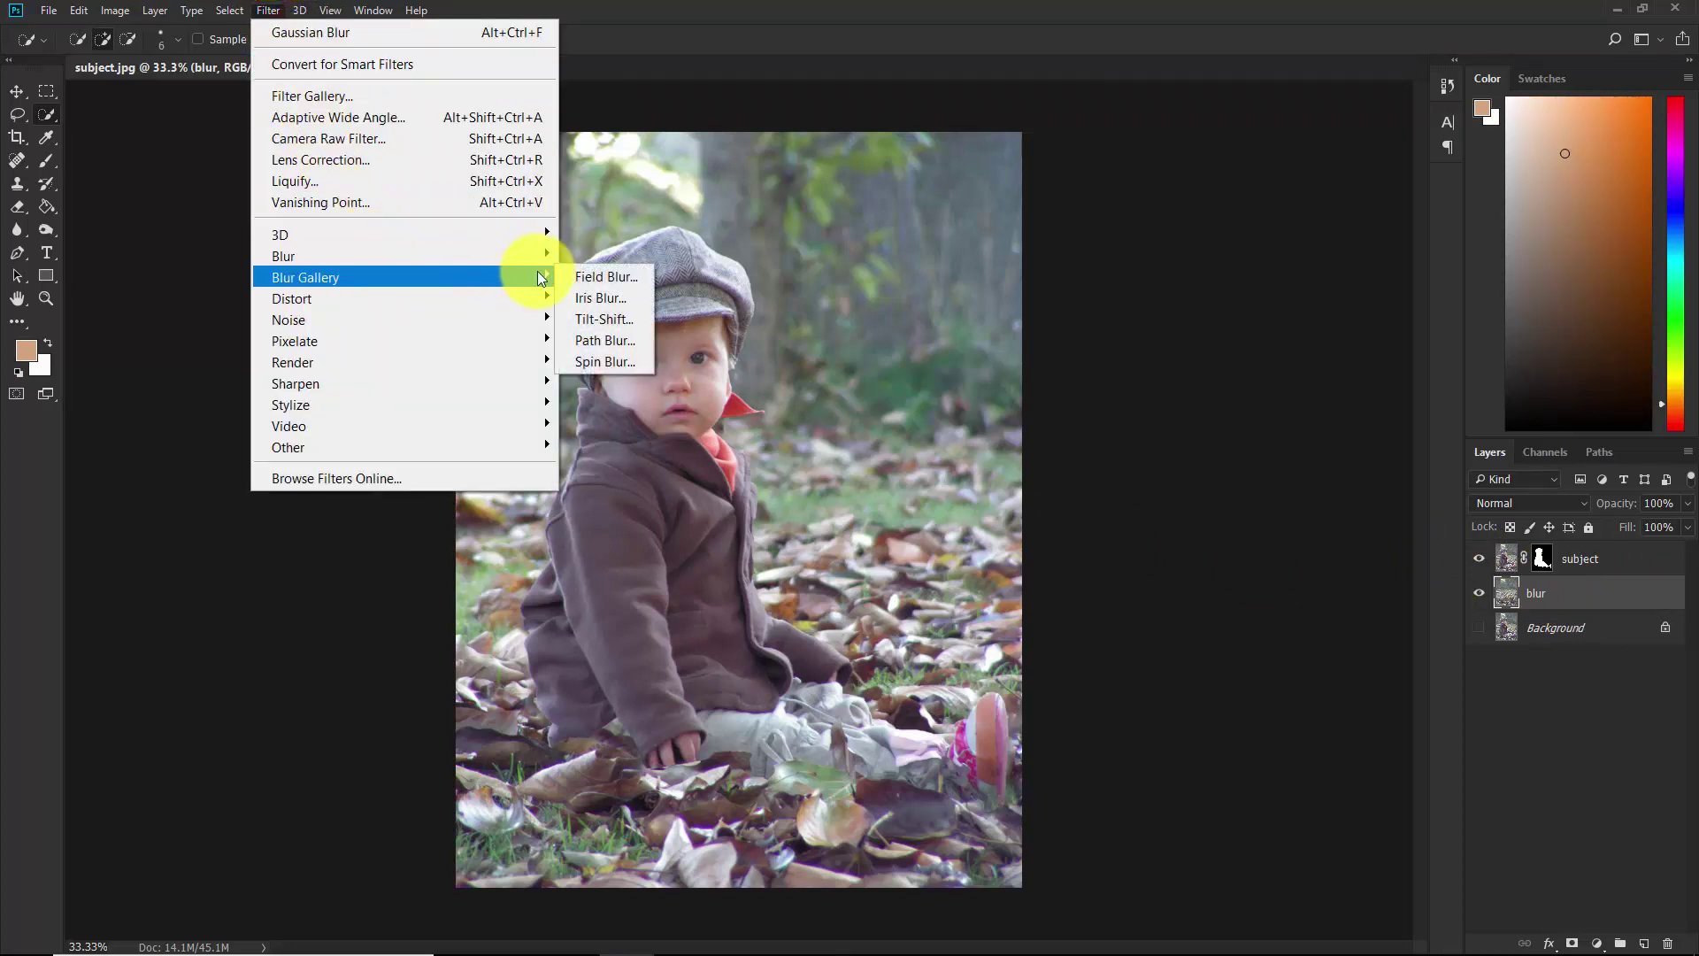
pyautogui.click(608, 322)
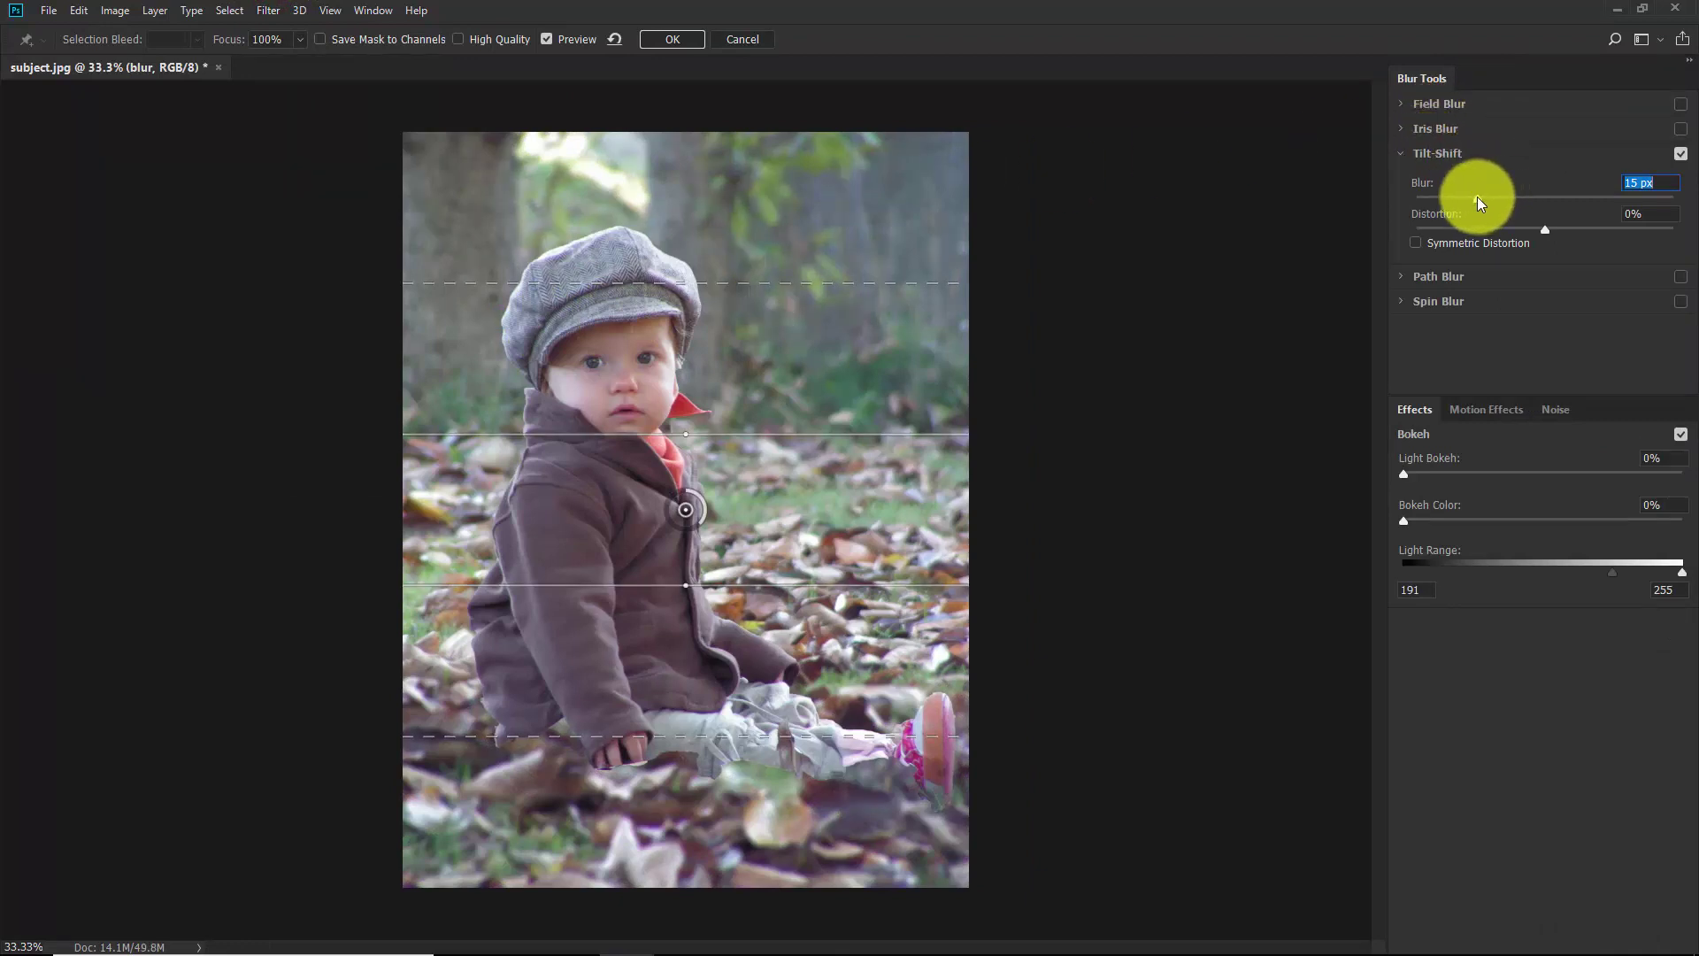
pyautogui.moveTo(1478, 197); pyautogui.dragTo(1496, 197)
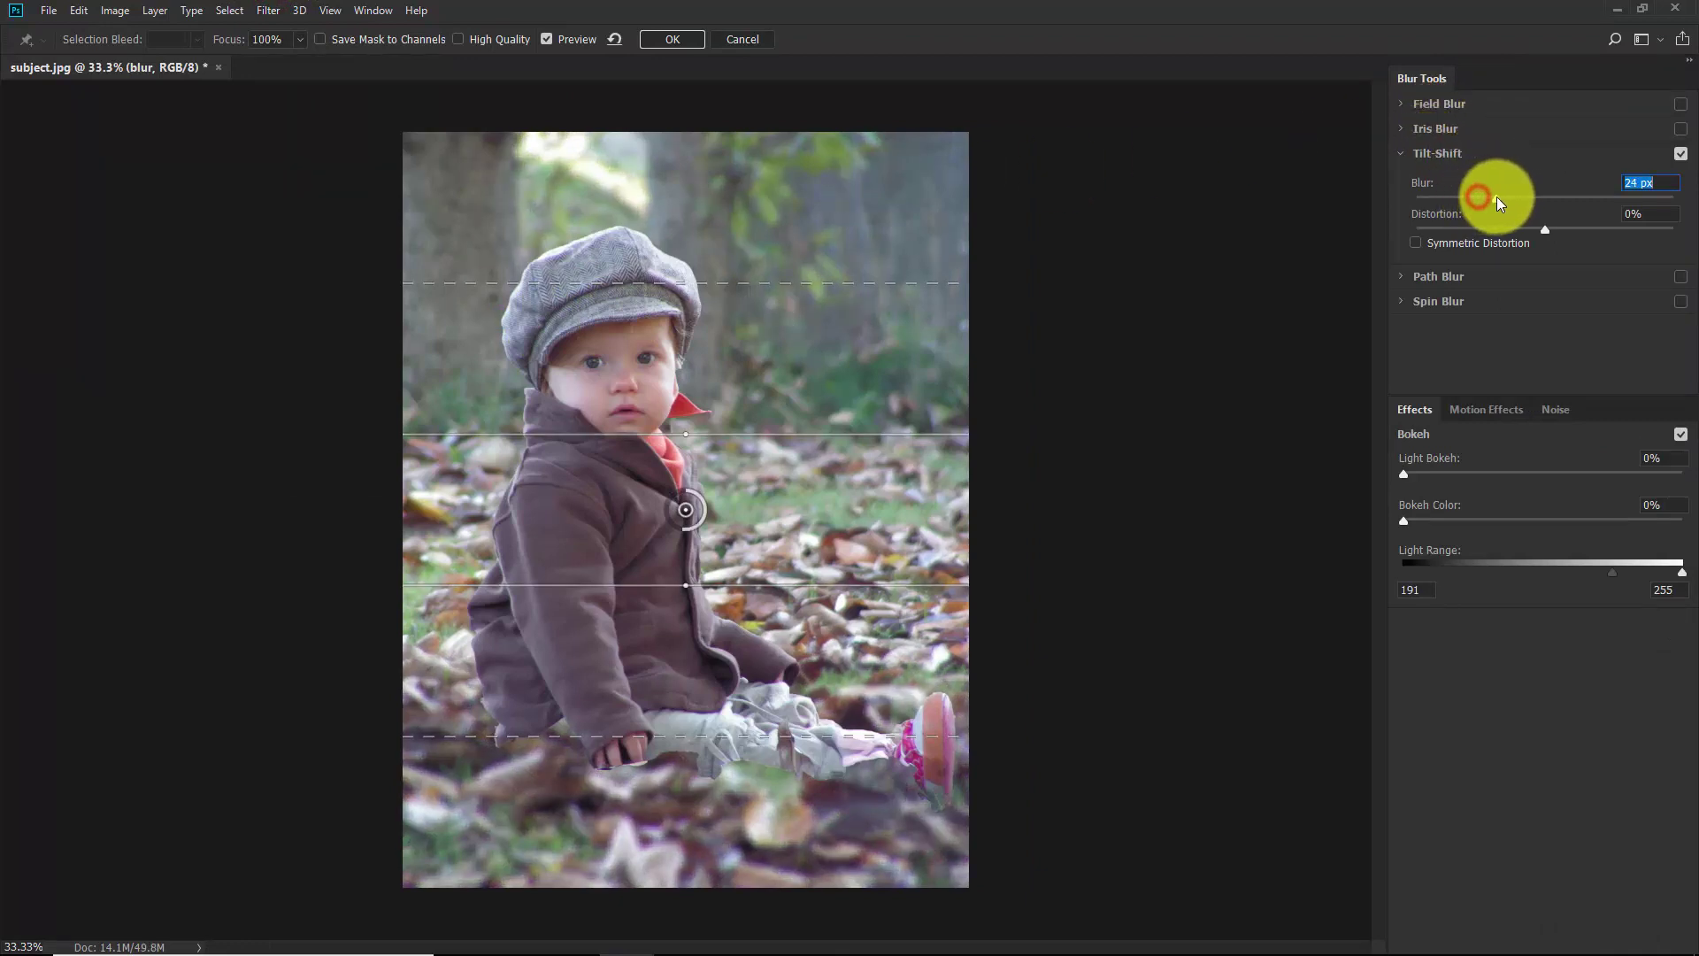
pyautogui.click(1666, 181)
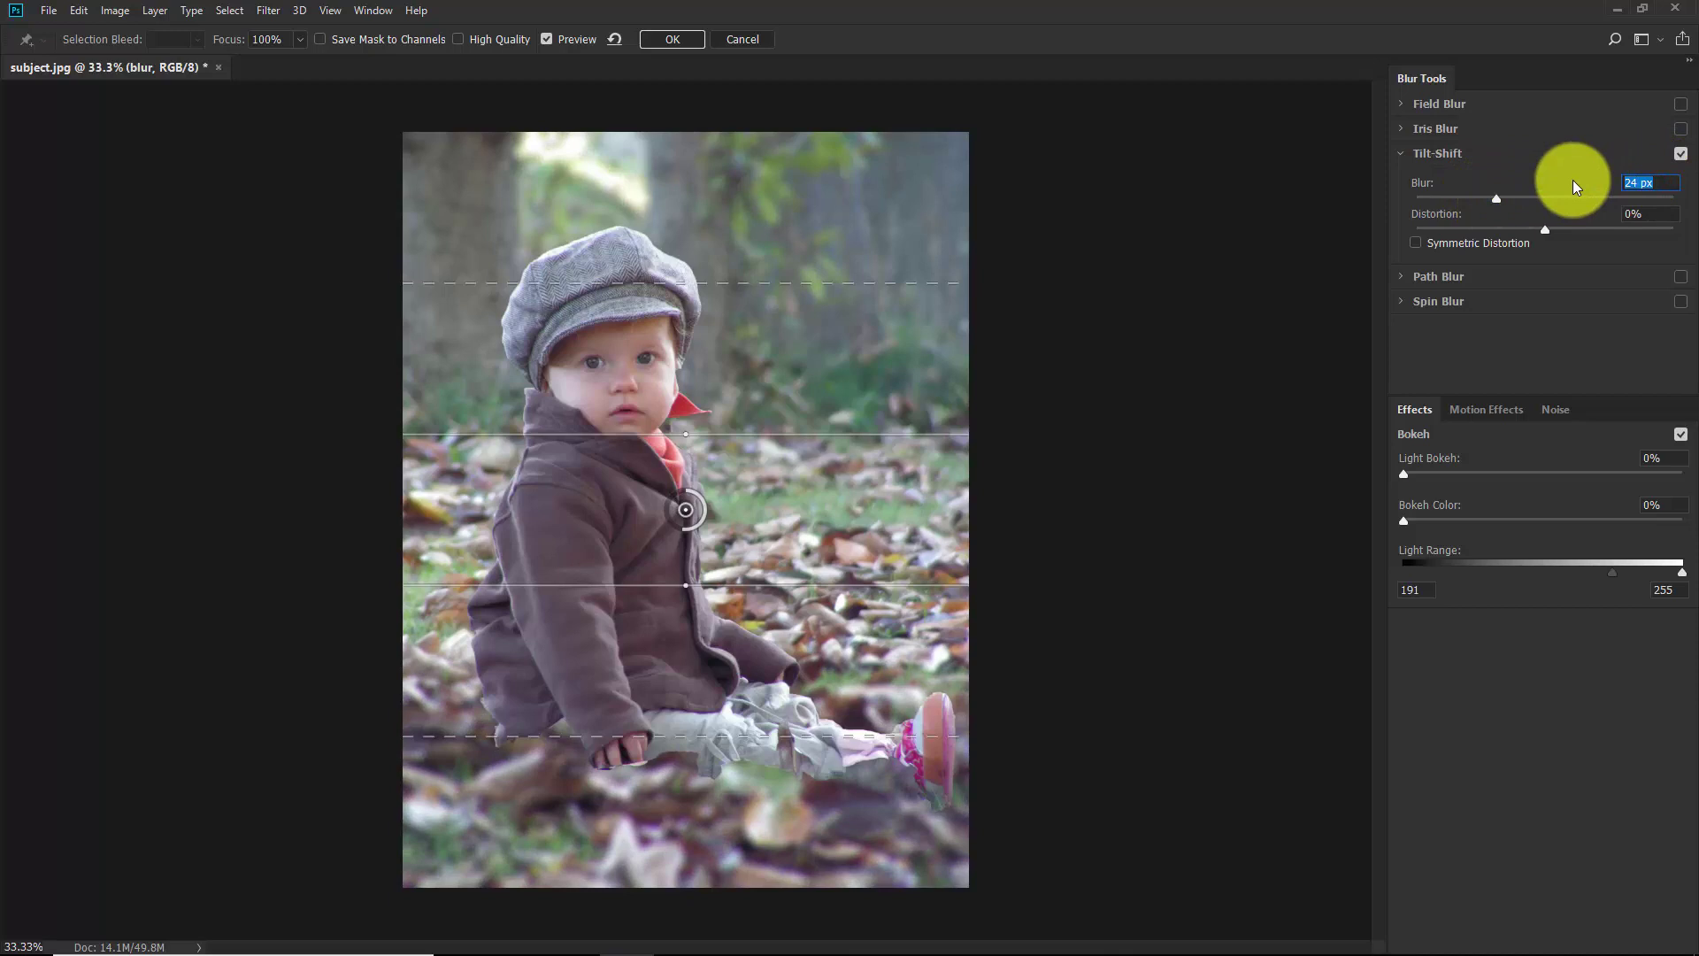
pyautogui.write('100')
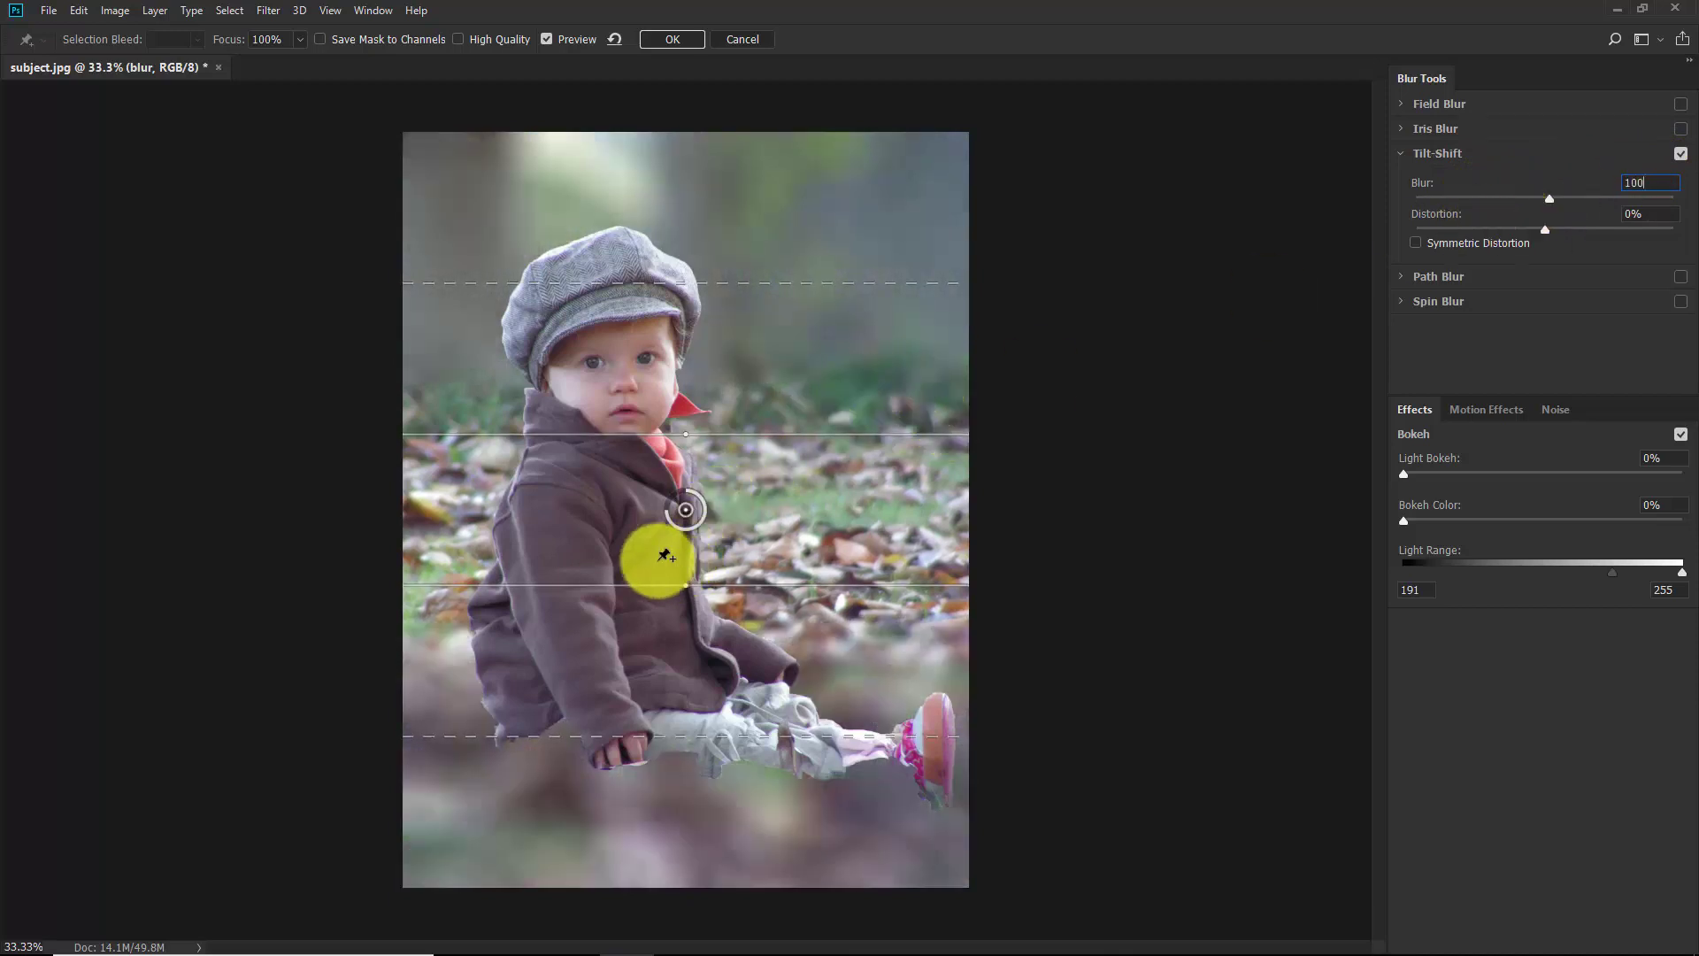
# Position the tilt-shift focus band and fade lines over the bottom leaves, then apply it.
pyautogui.moveTo(631, 533); pyautogui.dragTo(579, 890)
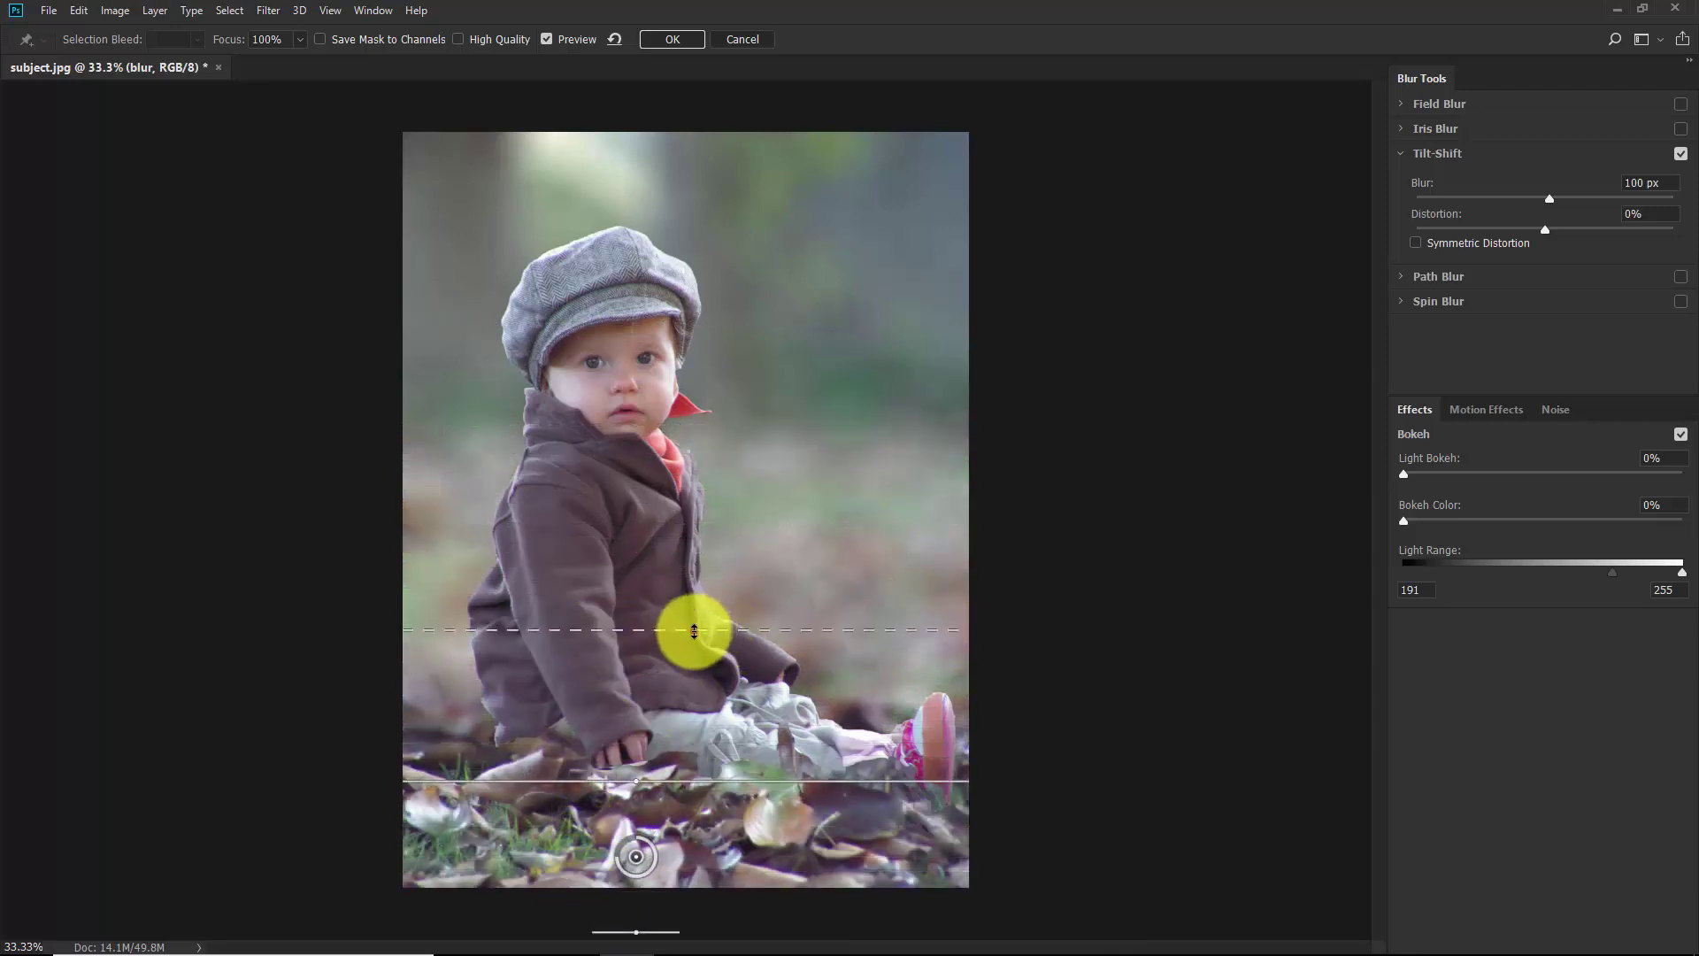
pyautogui.moveTo(695, 612); pyautogui.dragTo(713, 525)
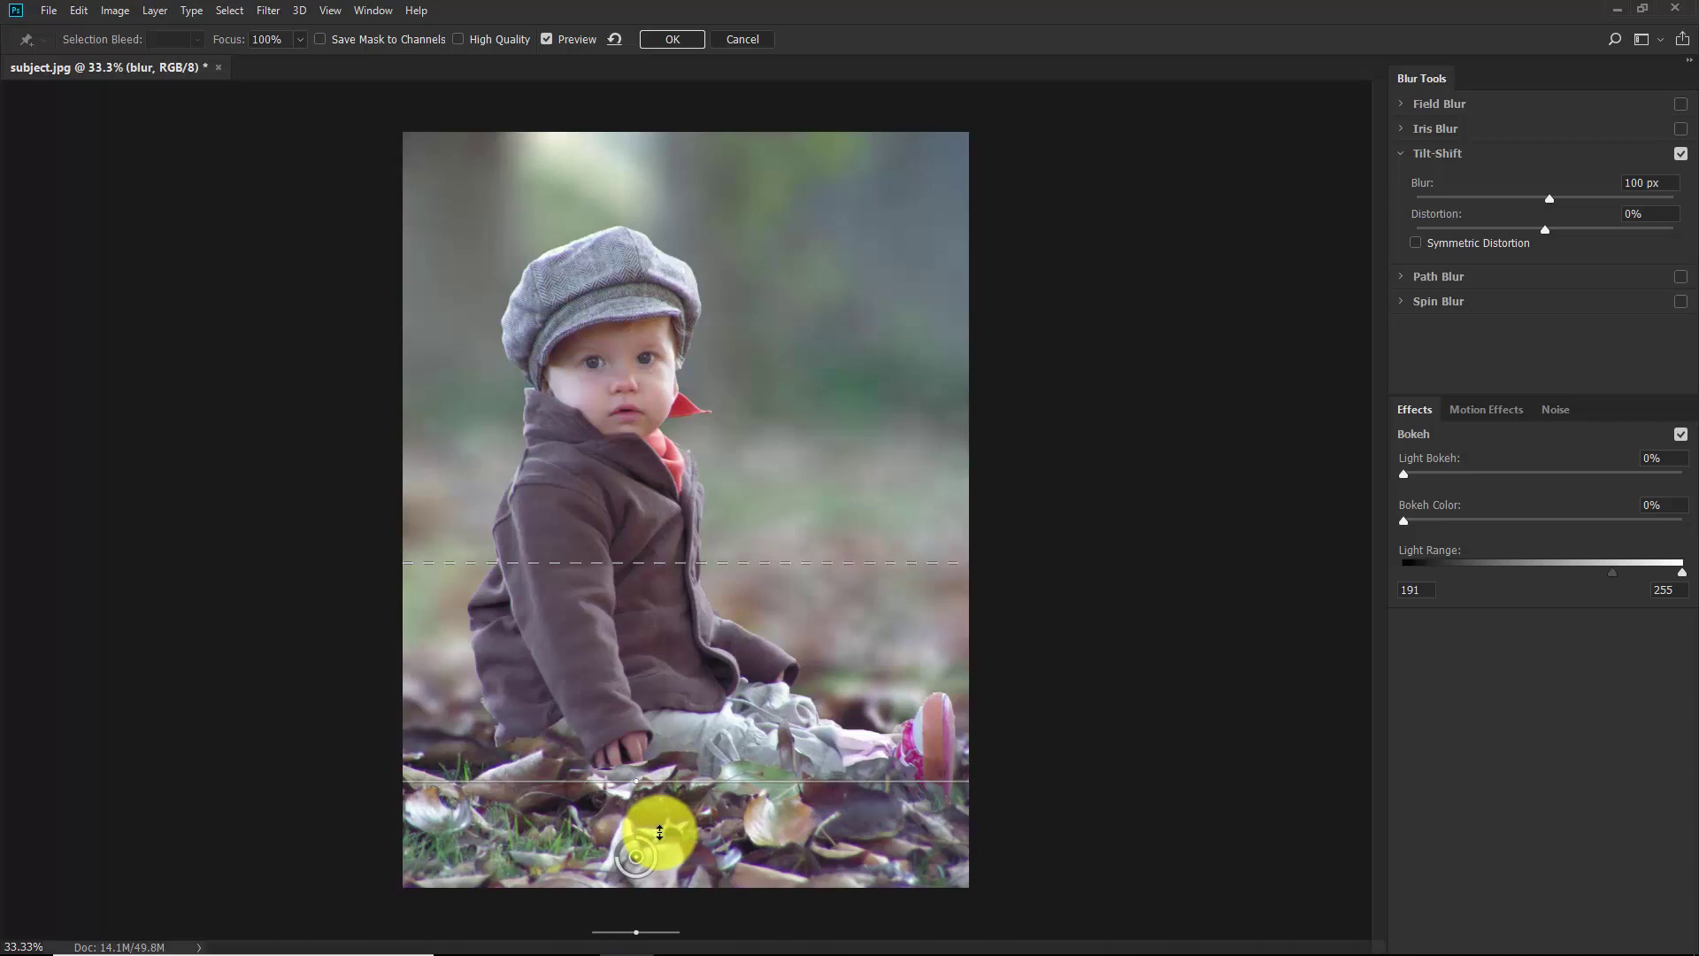
pyautogui.moveTo(659, 841); pyautogui.dragTo(659, 876)
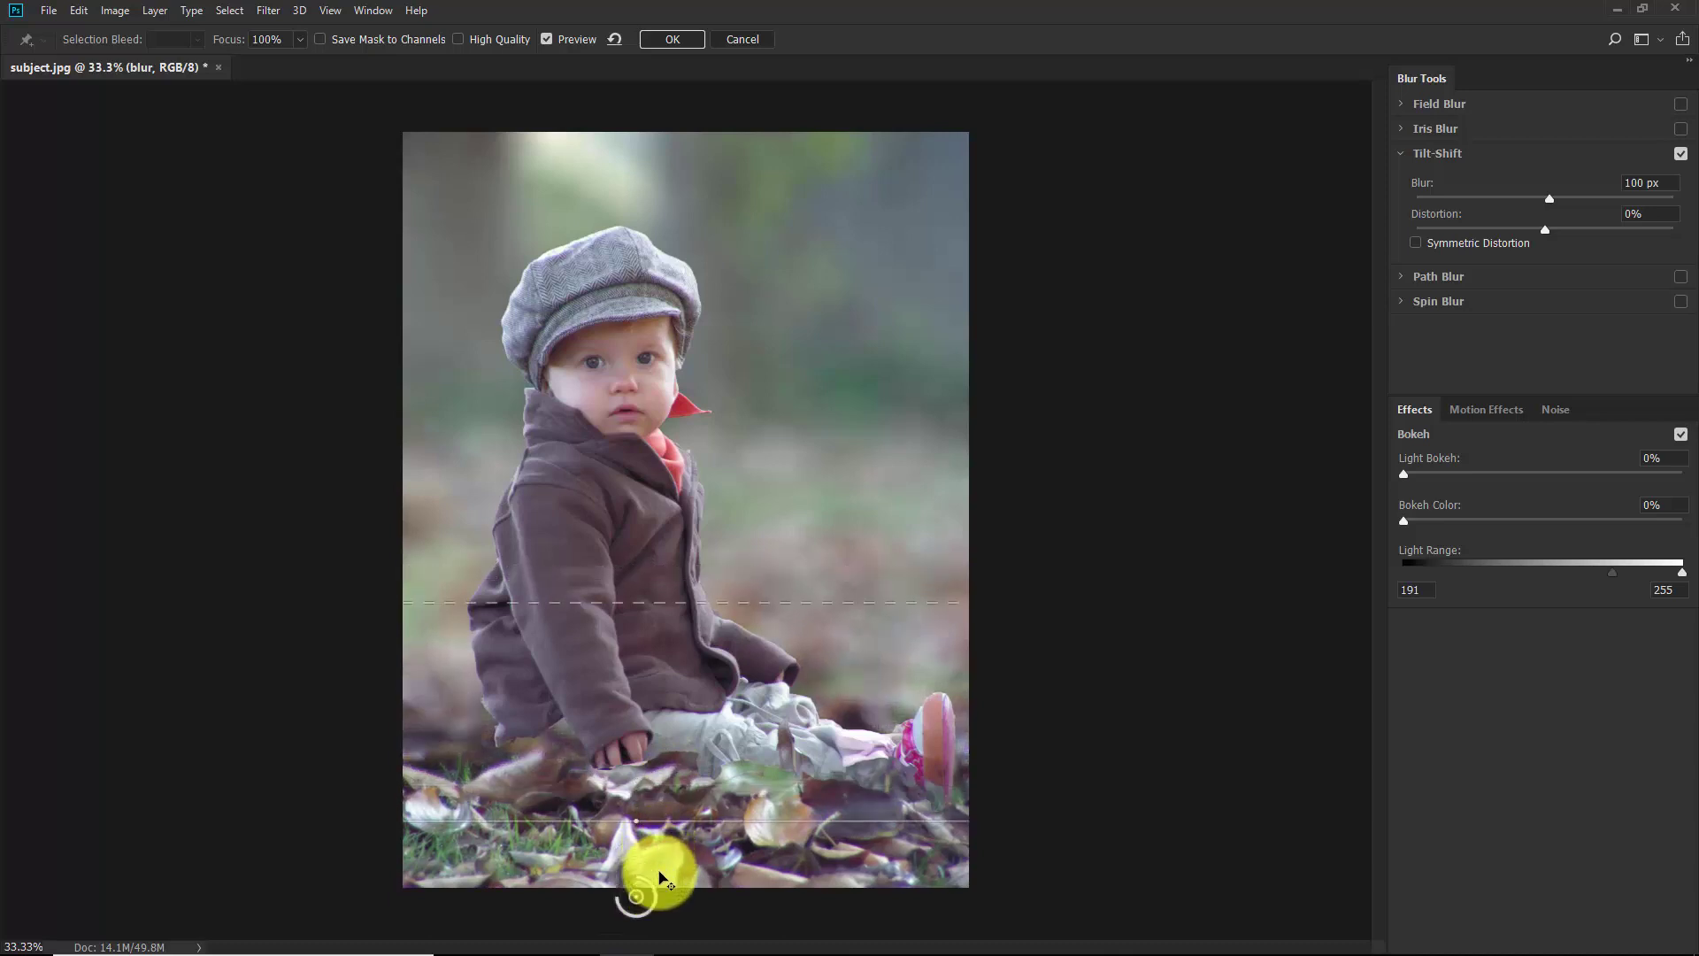
pyautogui.moveTo(672, 601); pyautogui.dragTo(695, 522)
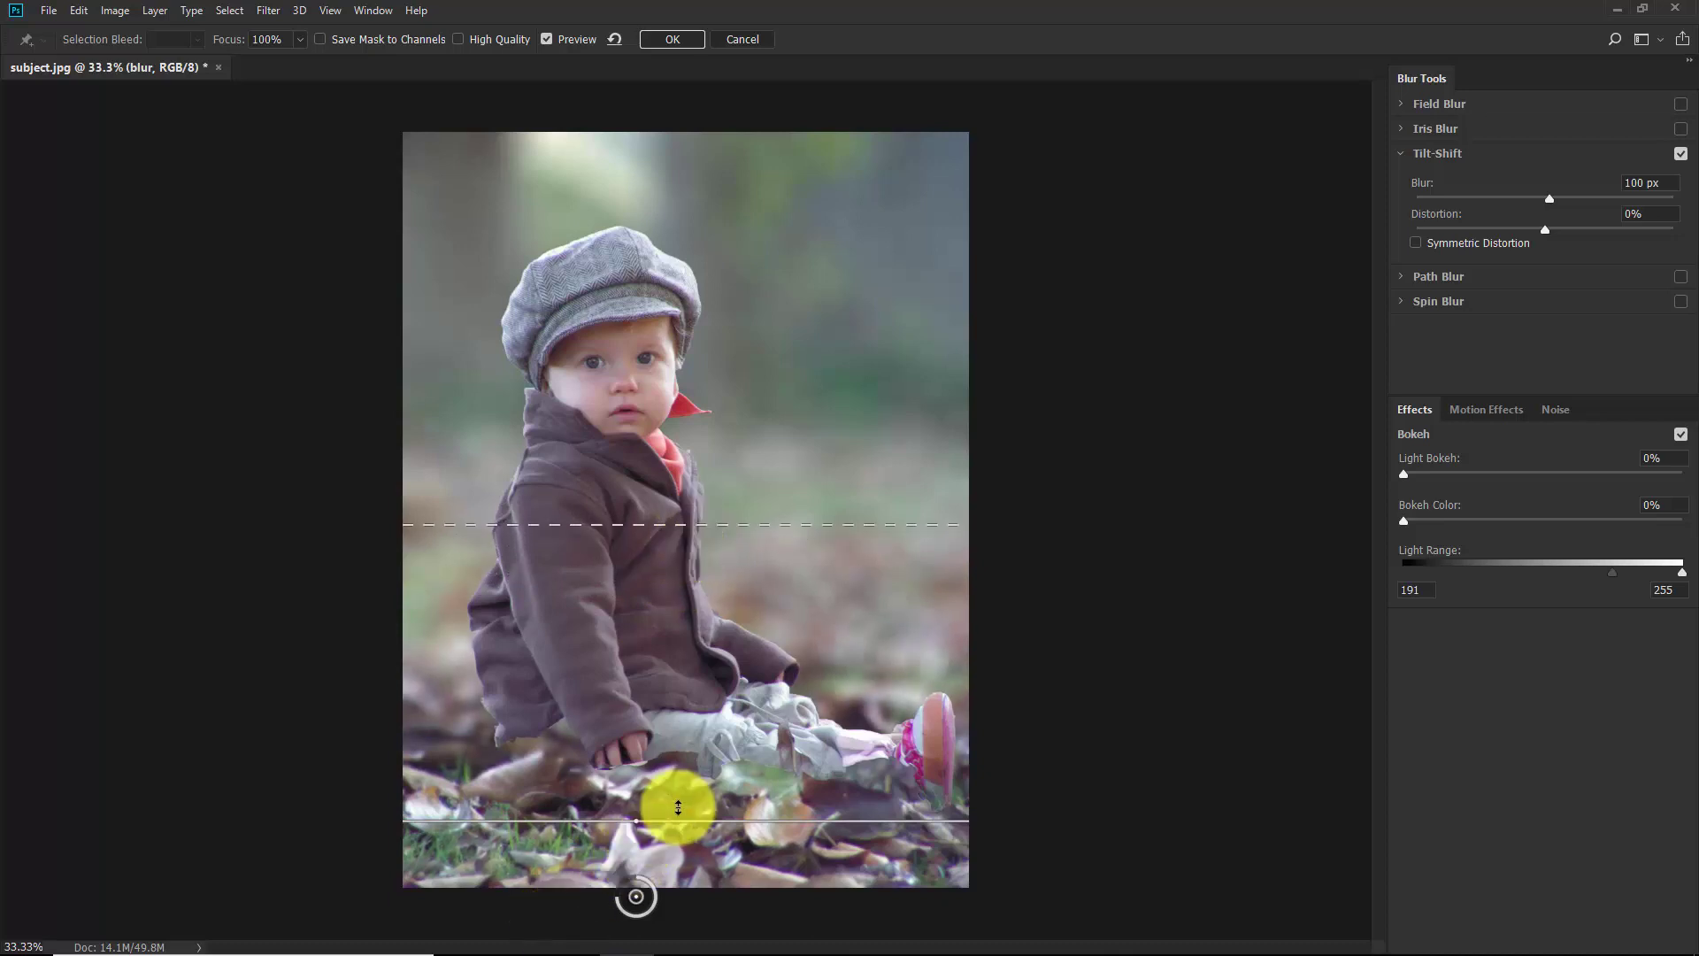
pyautogui.moveTo(668, 854); pyautogui.dragTo(673, 836)
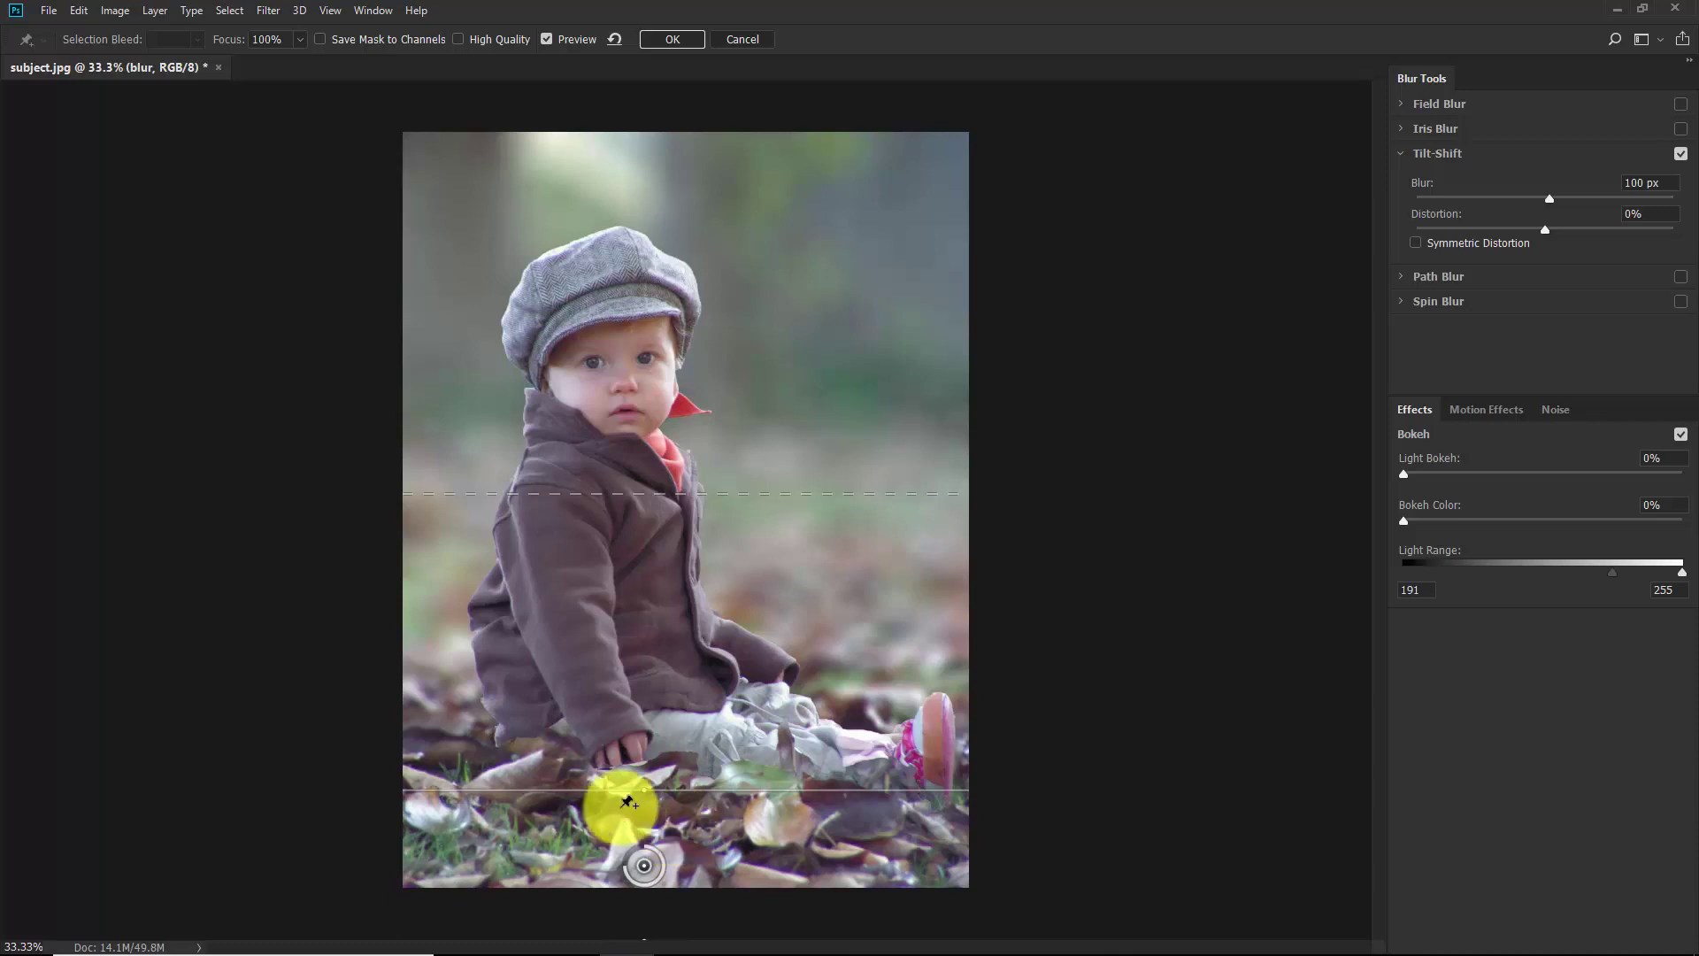
pyautogui.click(669, 39)
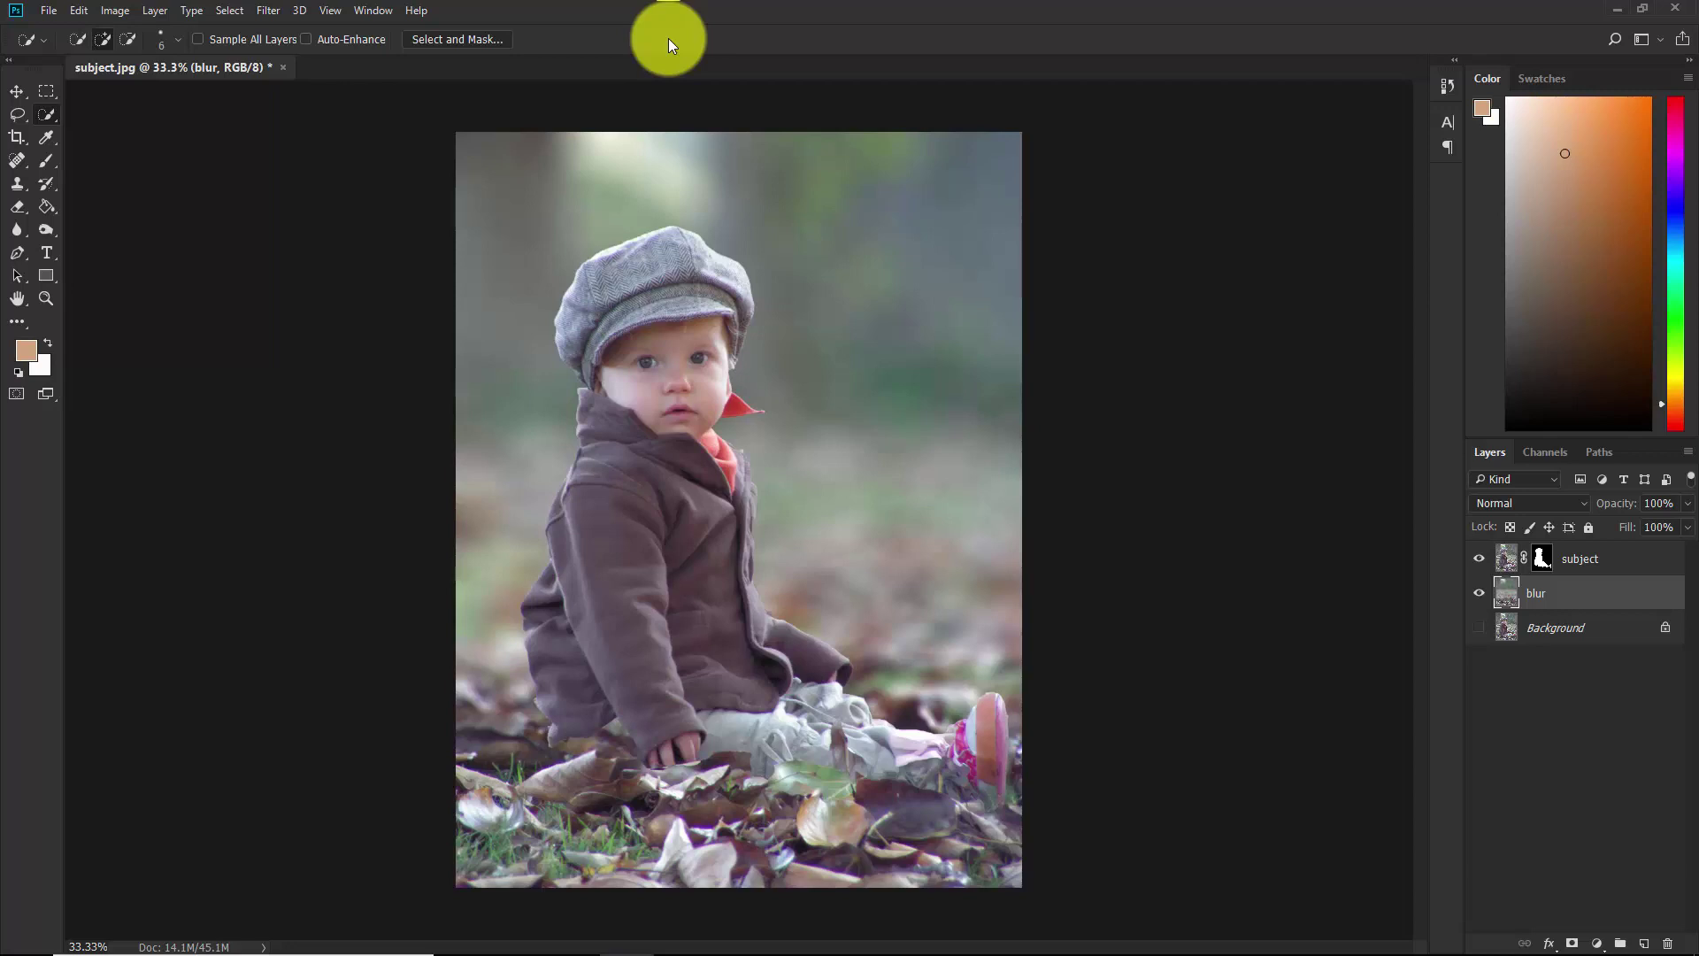
# Add a Curves 1 adjustment layer on top with the highlight point dragged down to darken everything.
pyautogui.click(1522, 716)
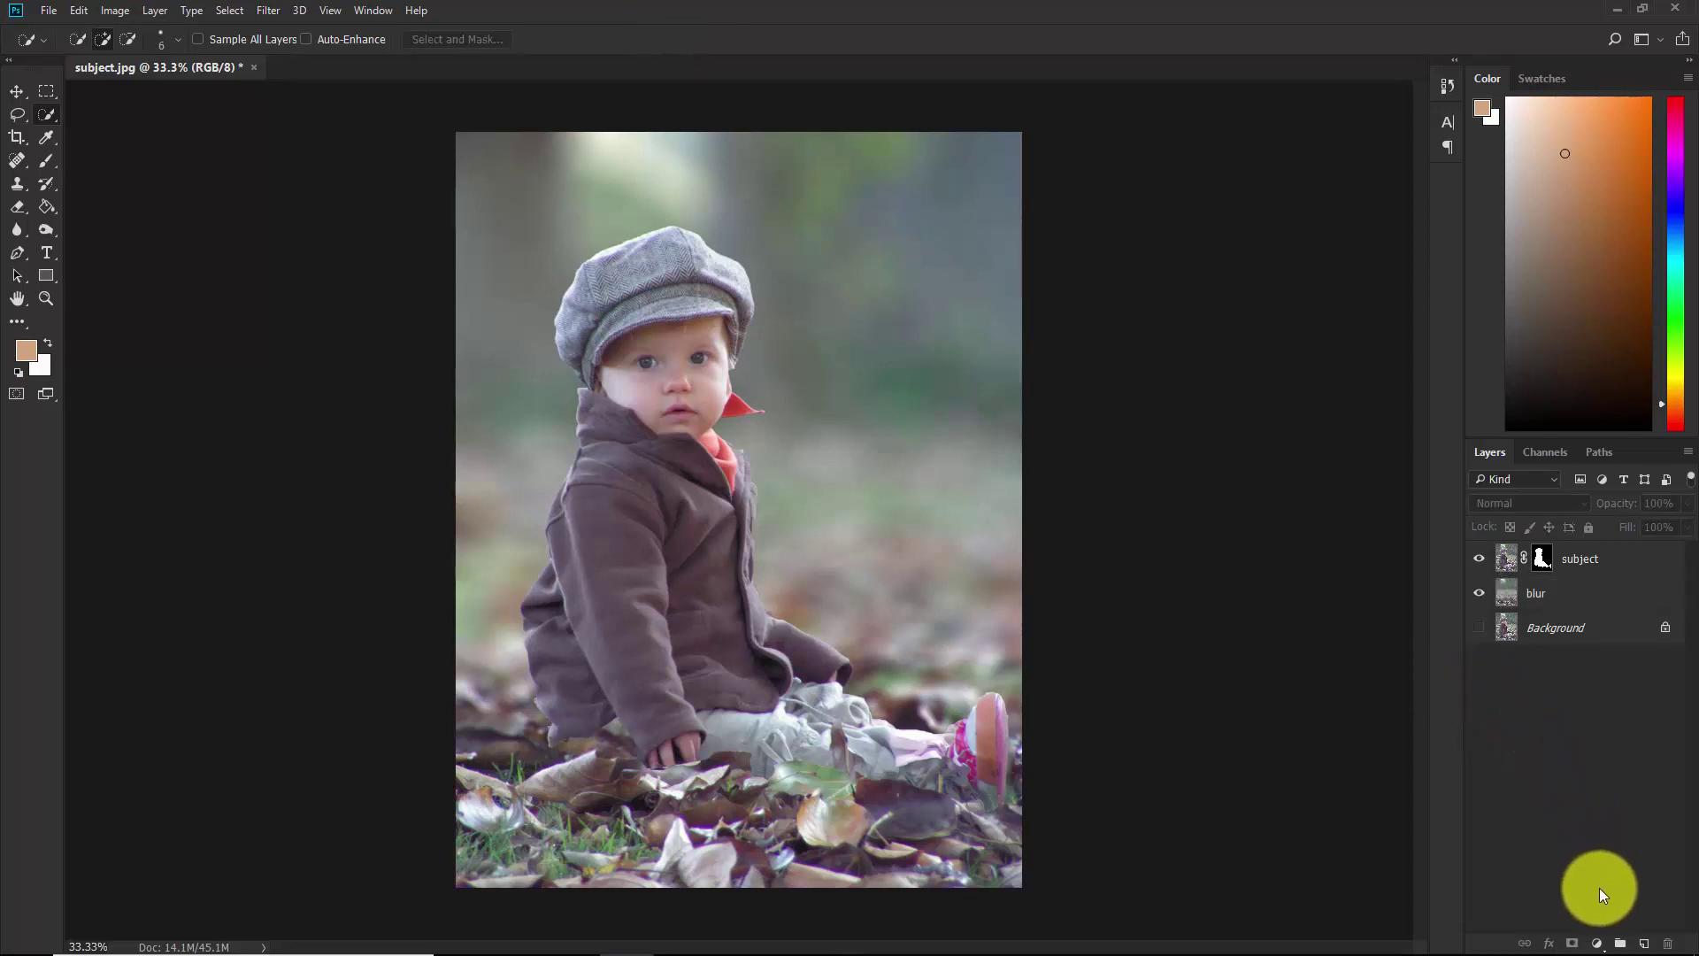
pyautogui.click(1598, 945)
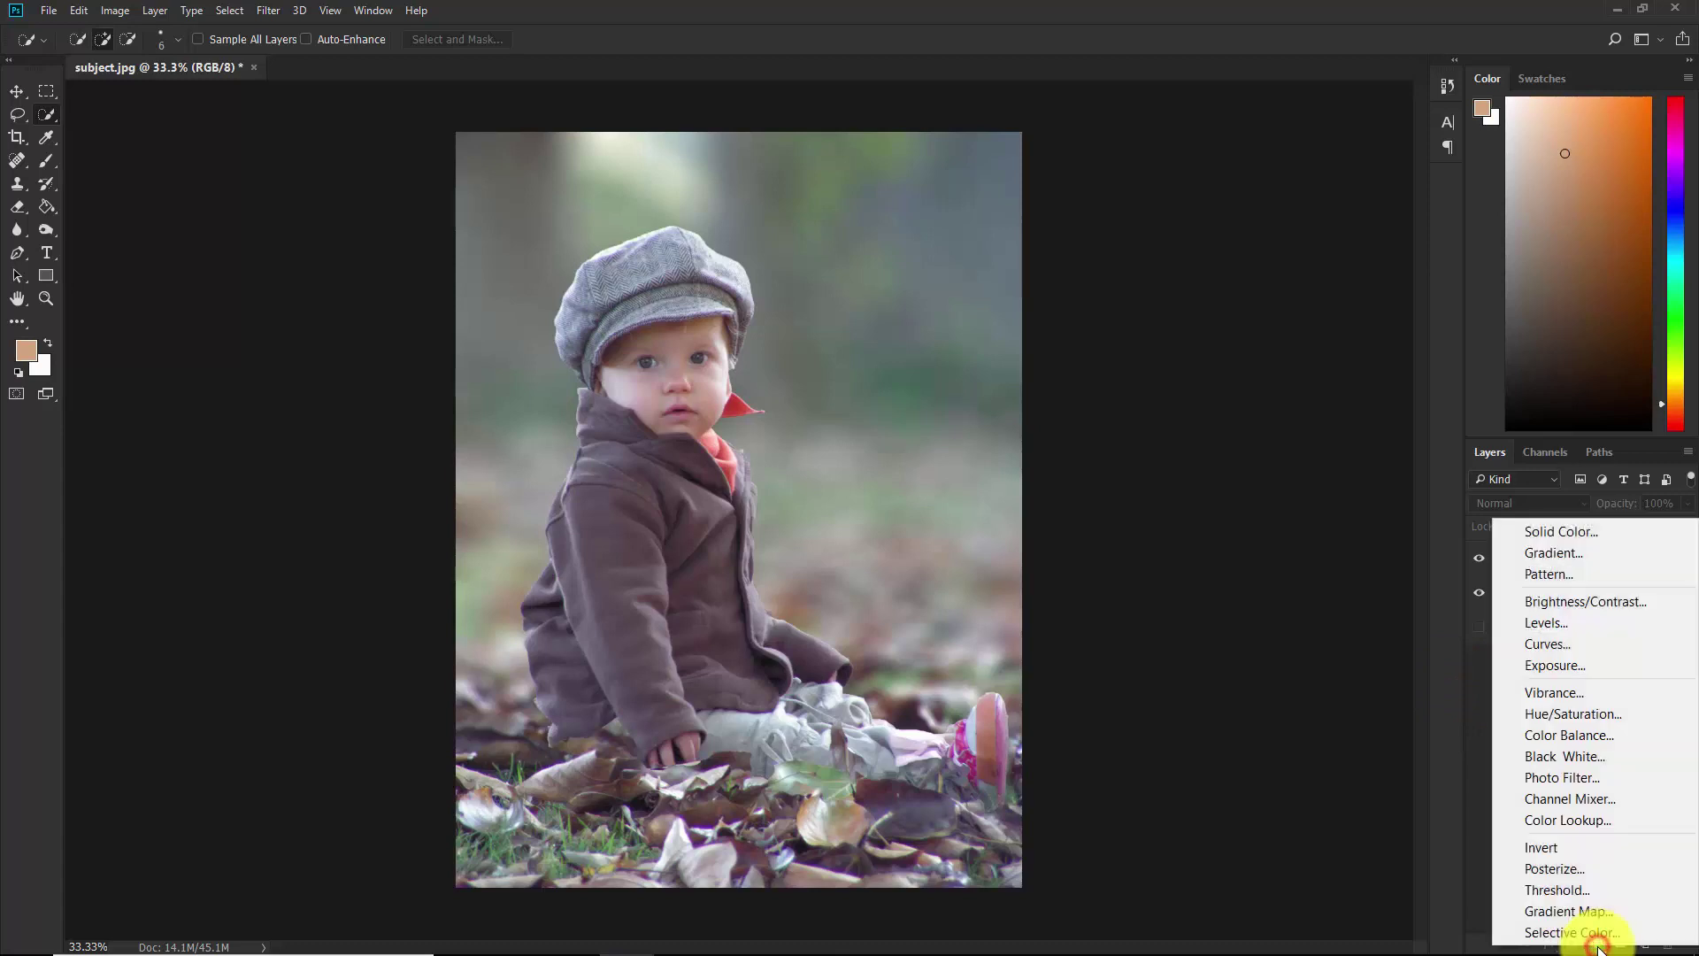
pyautogui.click(1537, 646)
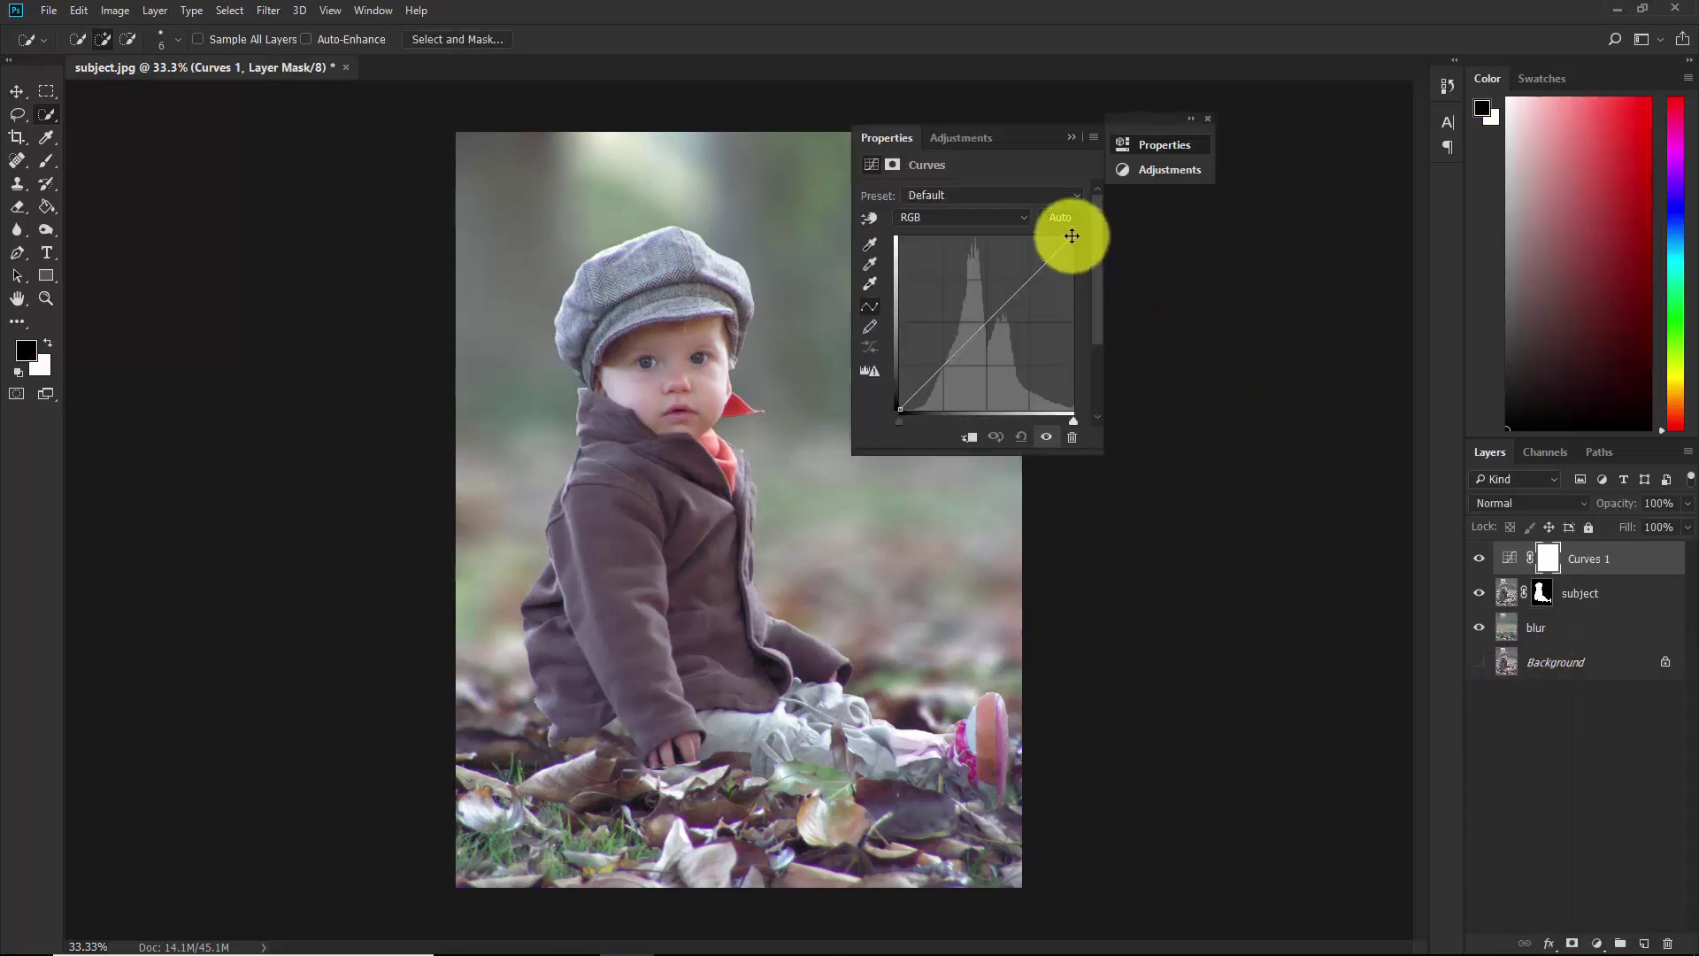
pyautogui.moveTo(1072, 237); pyautogui.dragTo(1091, 357)
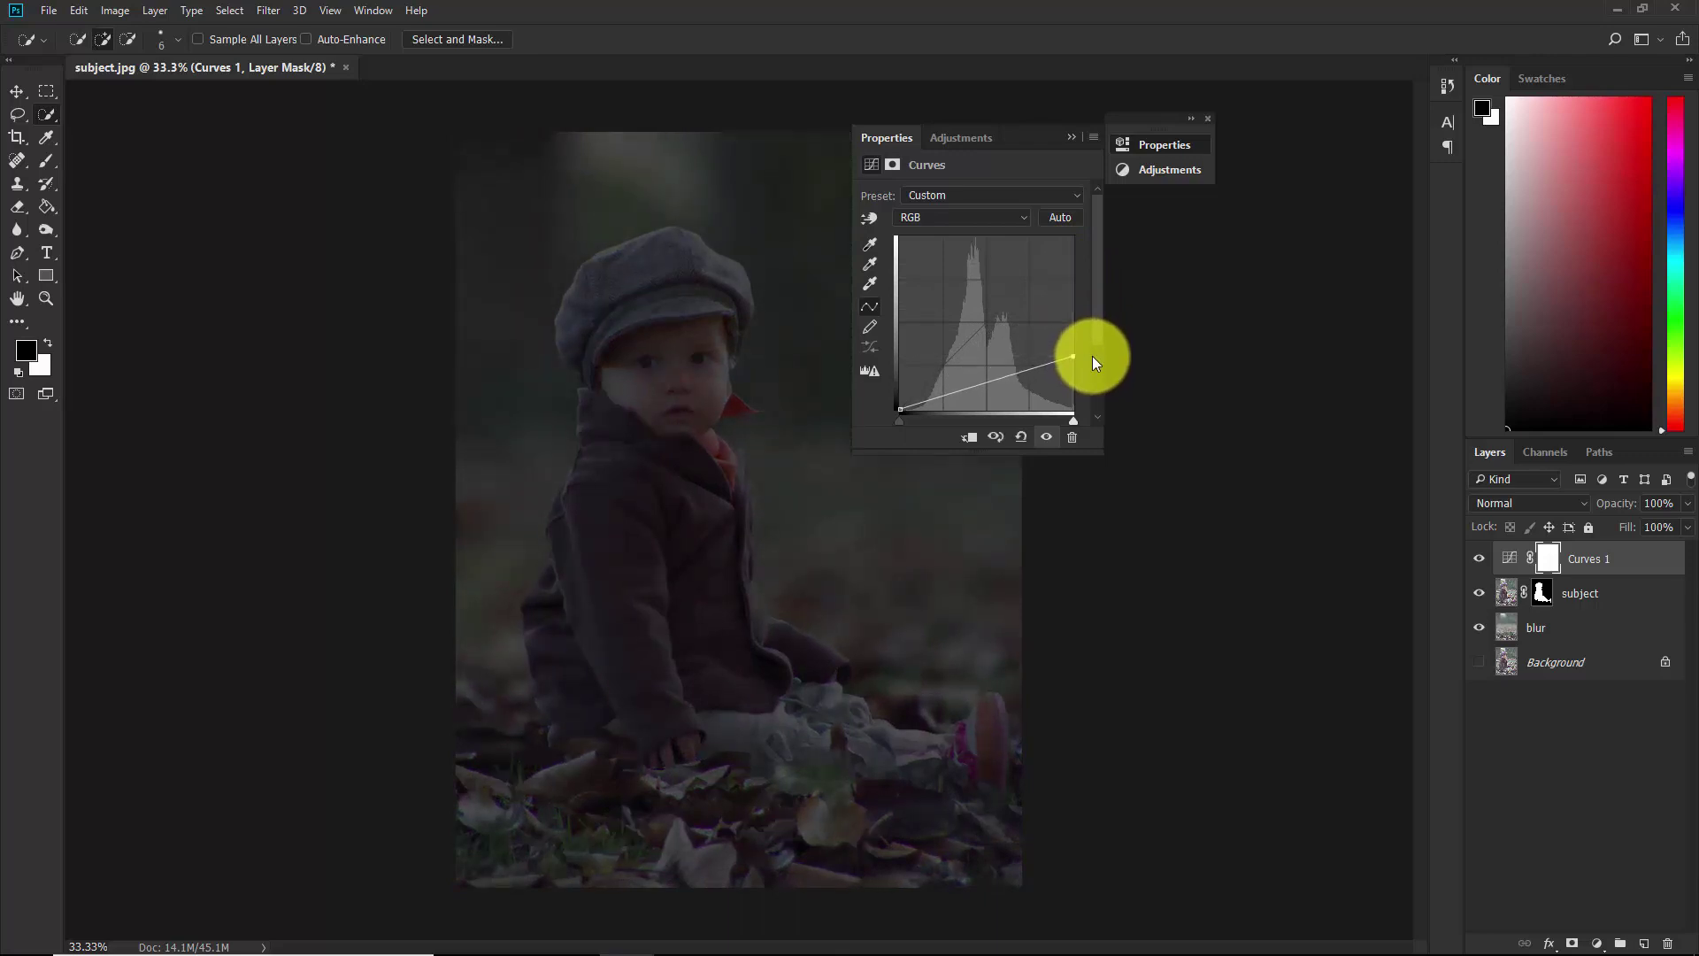
pyautogui.click(1206, 118)
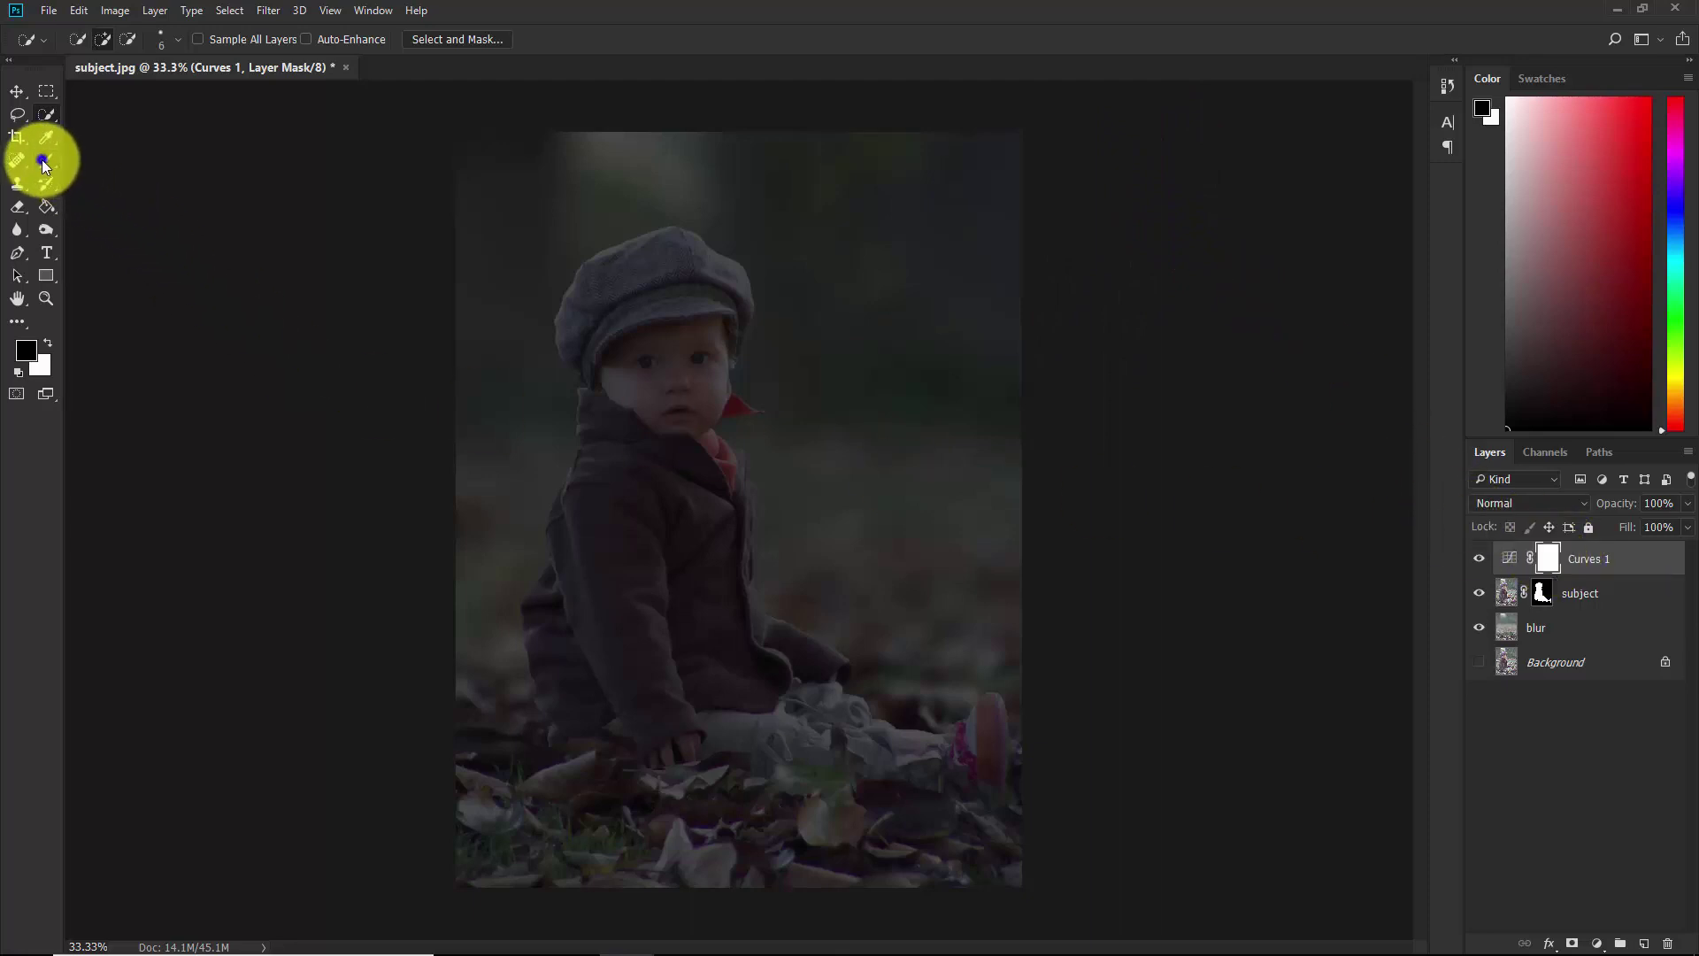
# Select the Brush tool at size 900 with 50% opacity.
pyautogui.moveTo(41, 159); pyautogui.dragTo(97, 157)
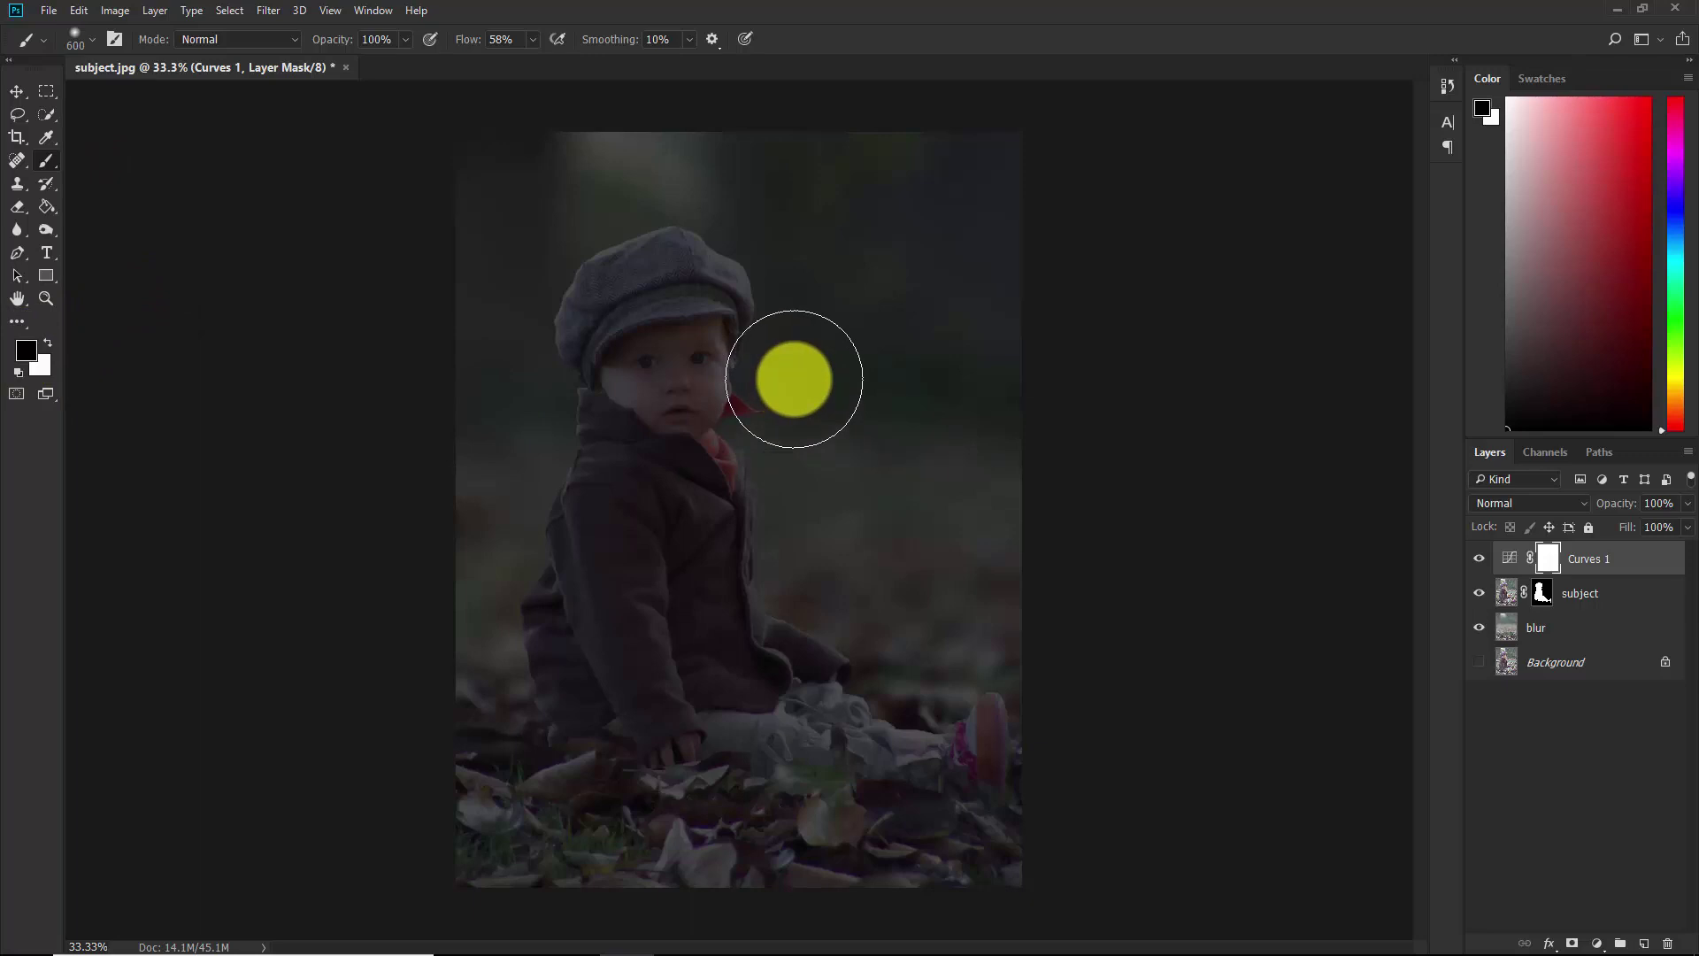
pyautogui.press(']')
pyautogui.press(']')
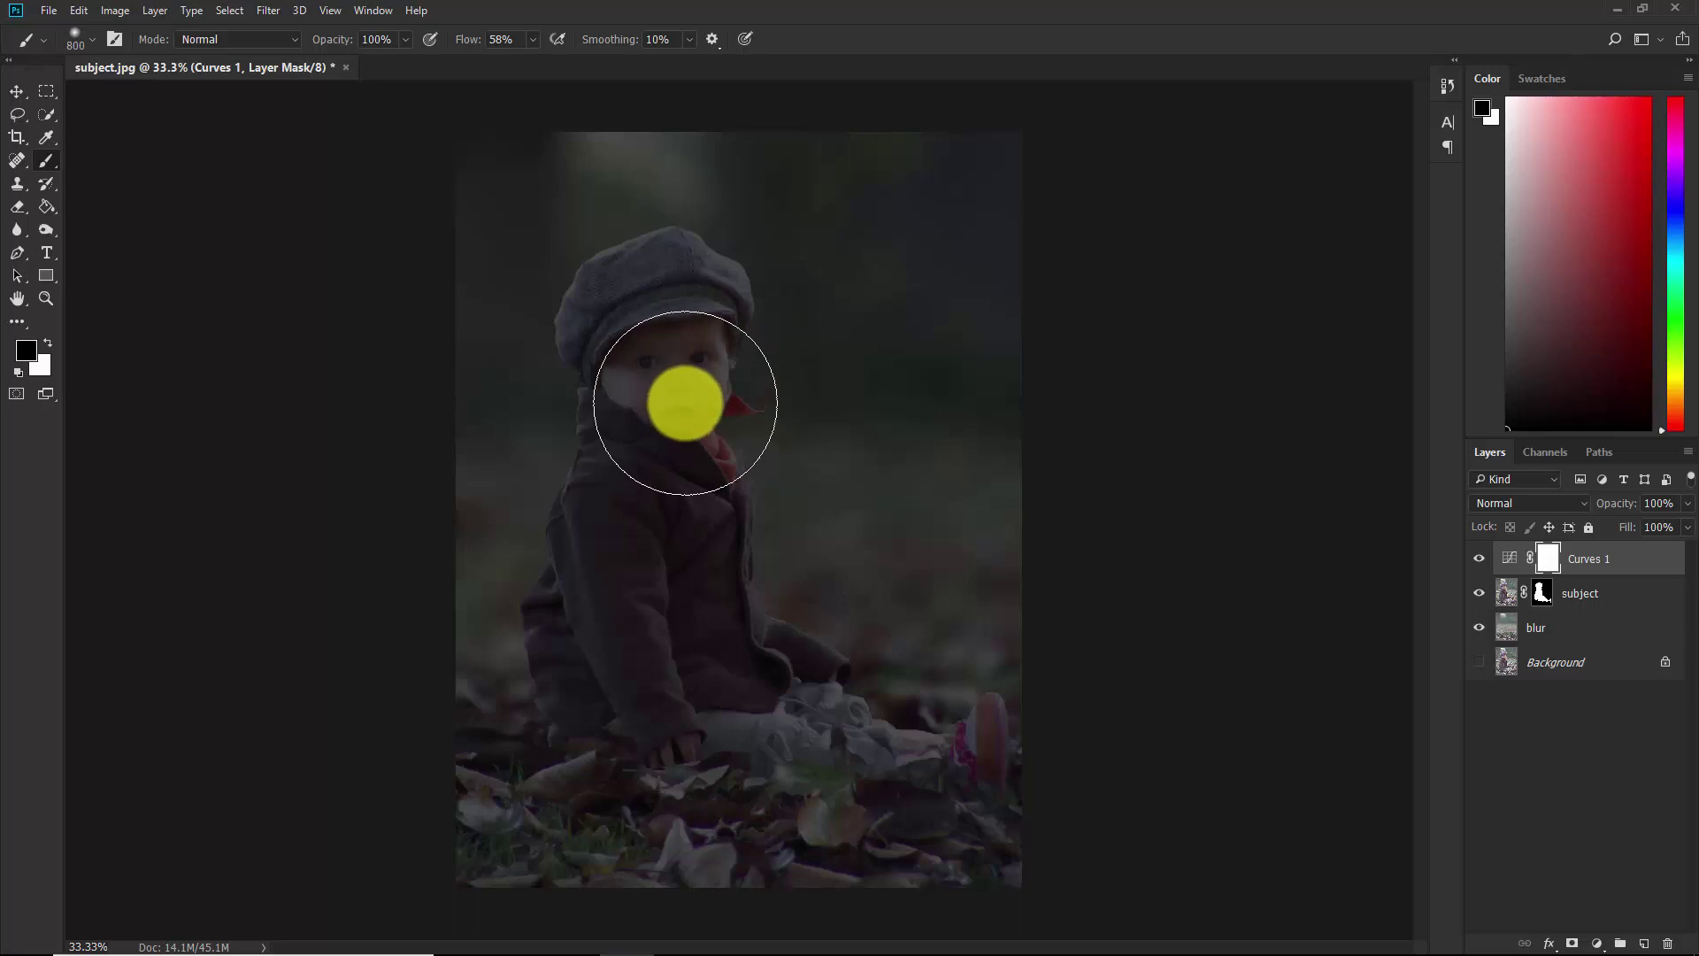
pyautogui.press(']')
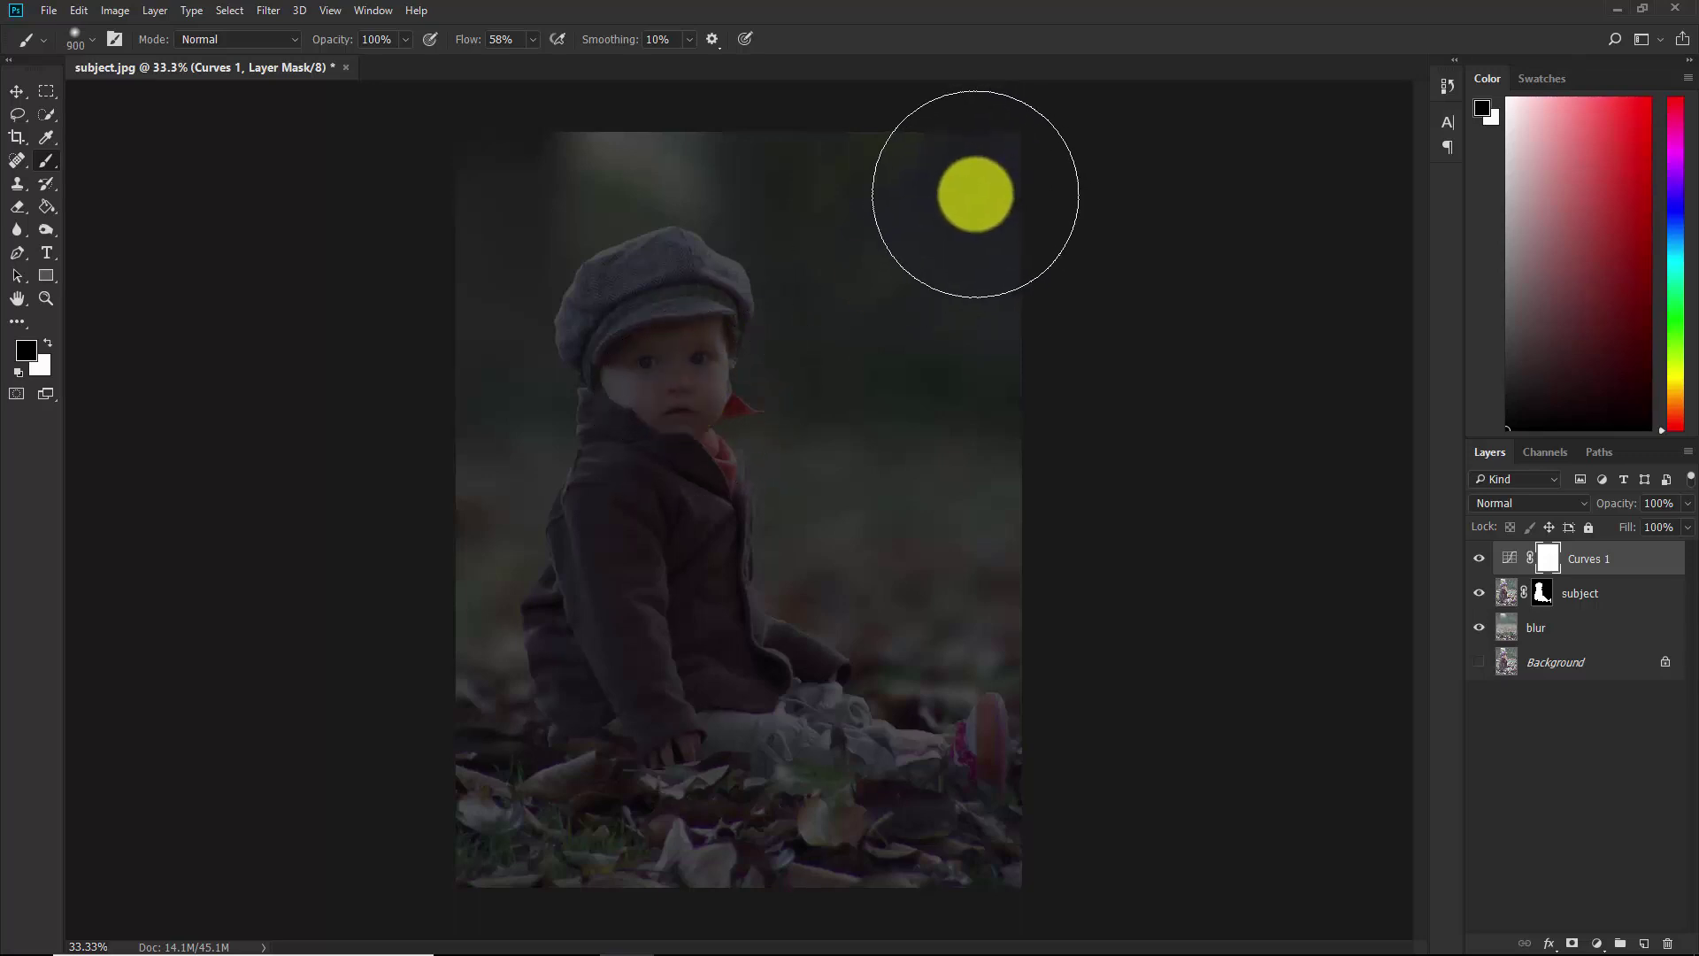
pyautogui.click(392, 38)
pyautogui.write('5')
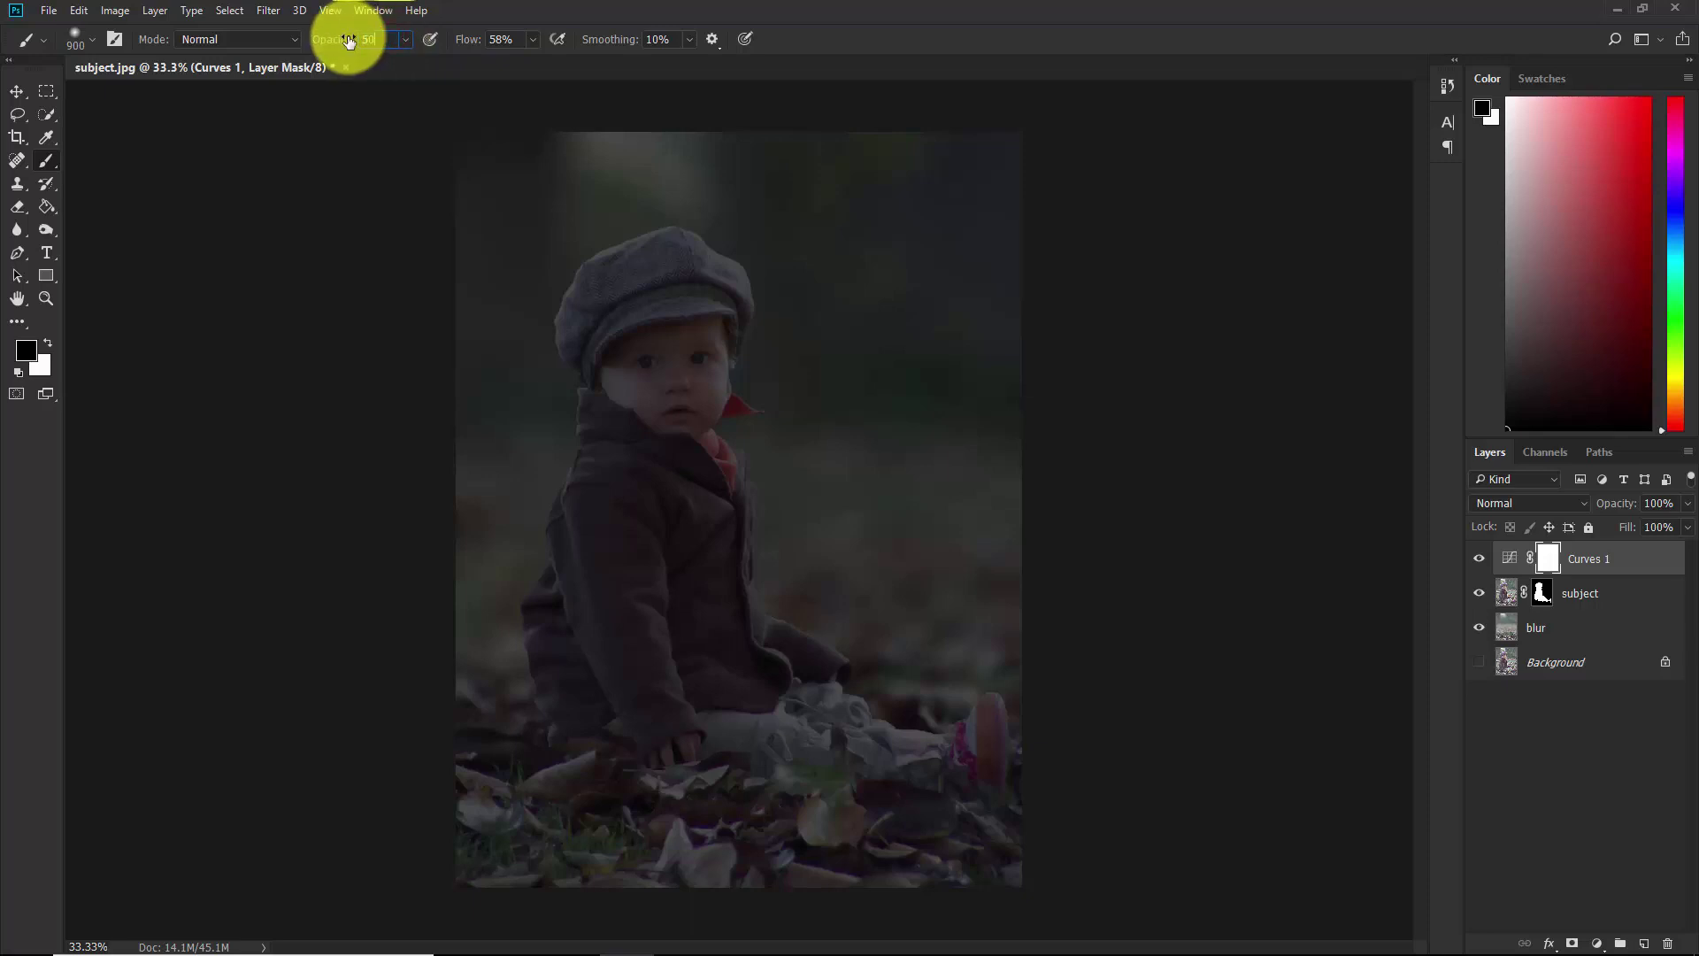
pyautogui.write('0')
pyautogui.click(265, 257)
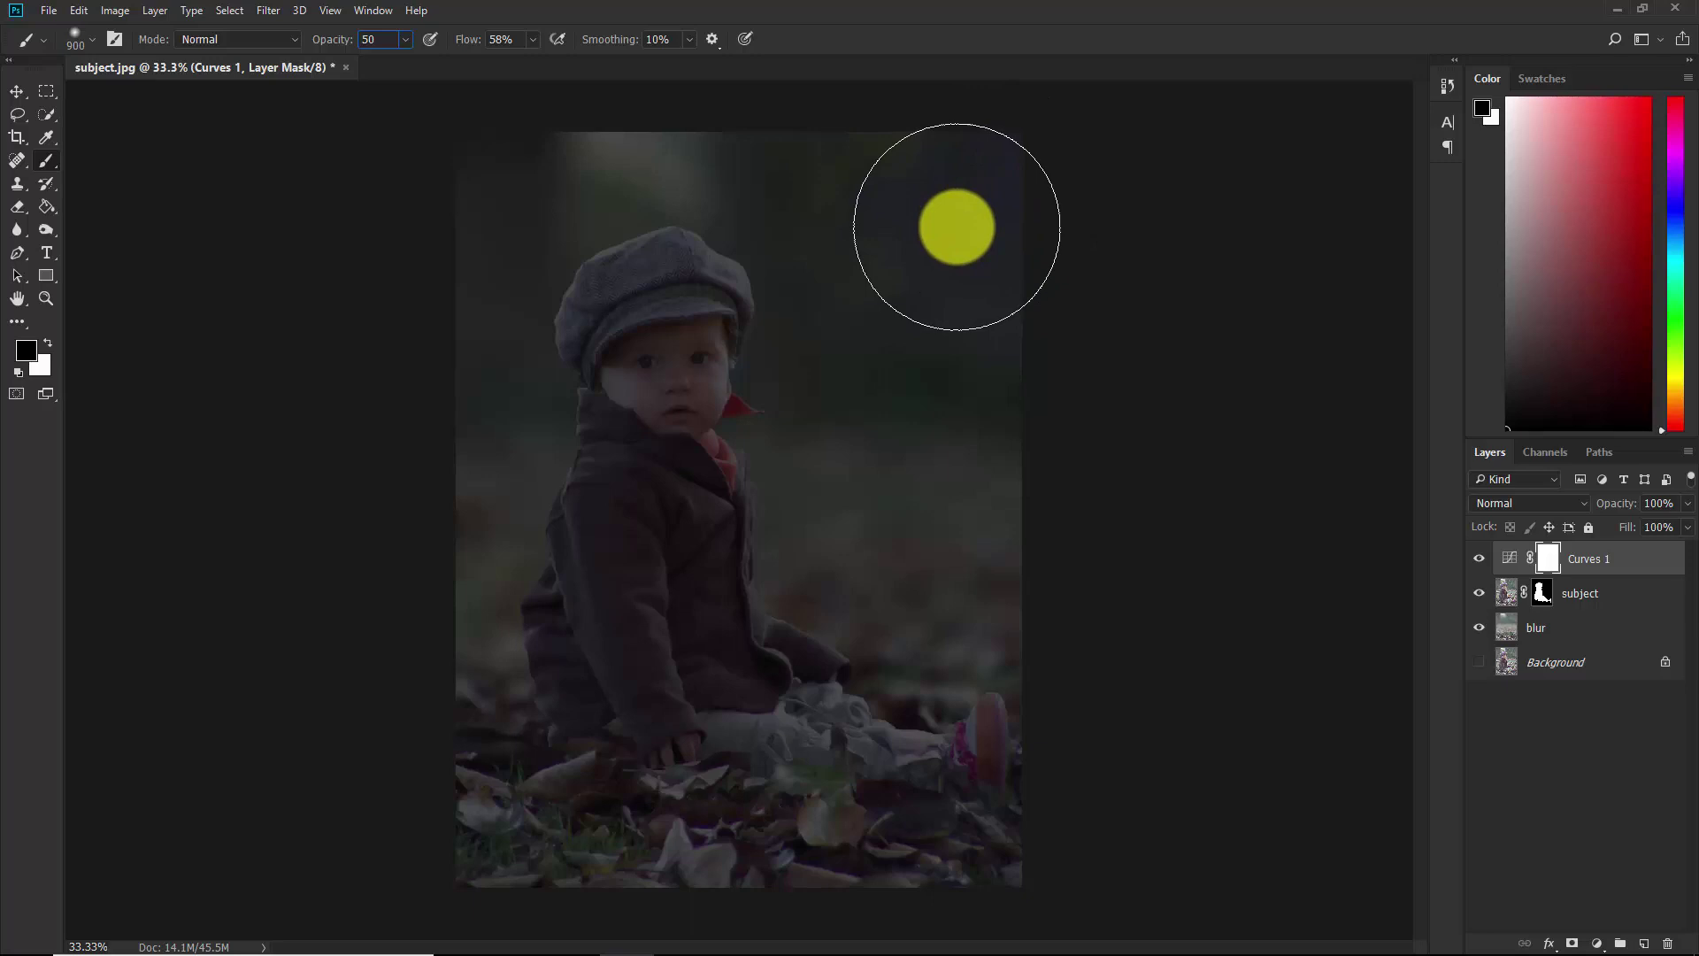
# Paint black on the Curves 1 mask across the top-right background with a 1300 brush.
pyautogui.click(1001, 162)
pyautogui.click(926, 220)
pyautogui.press(']')
pyautogui.press(']')
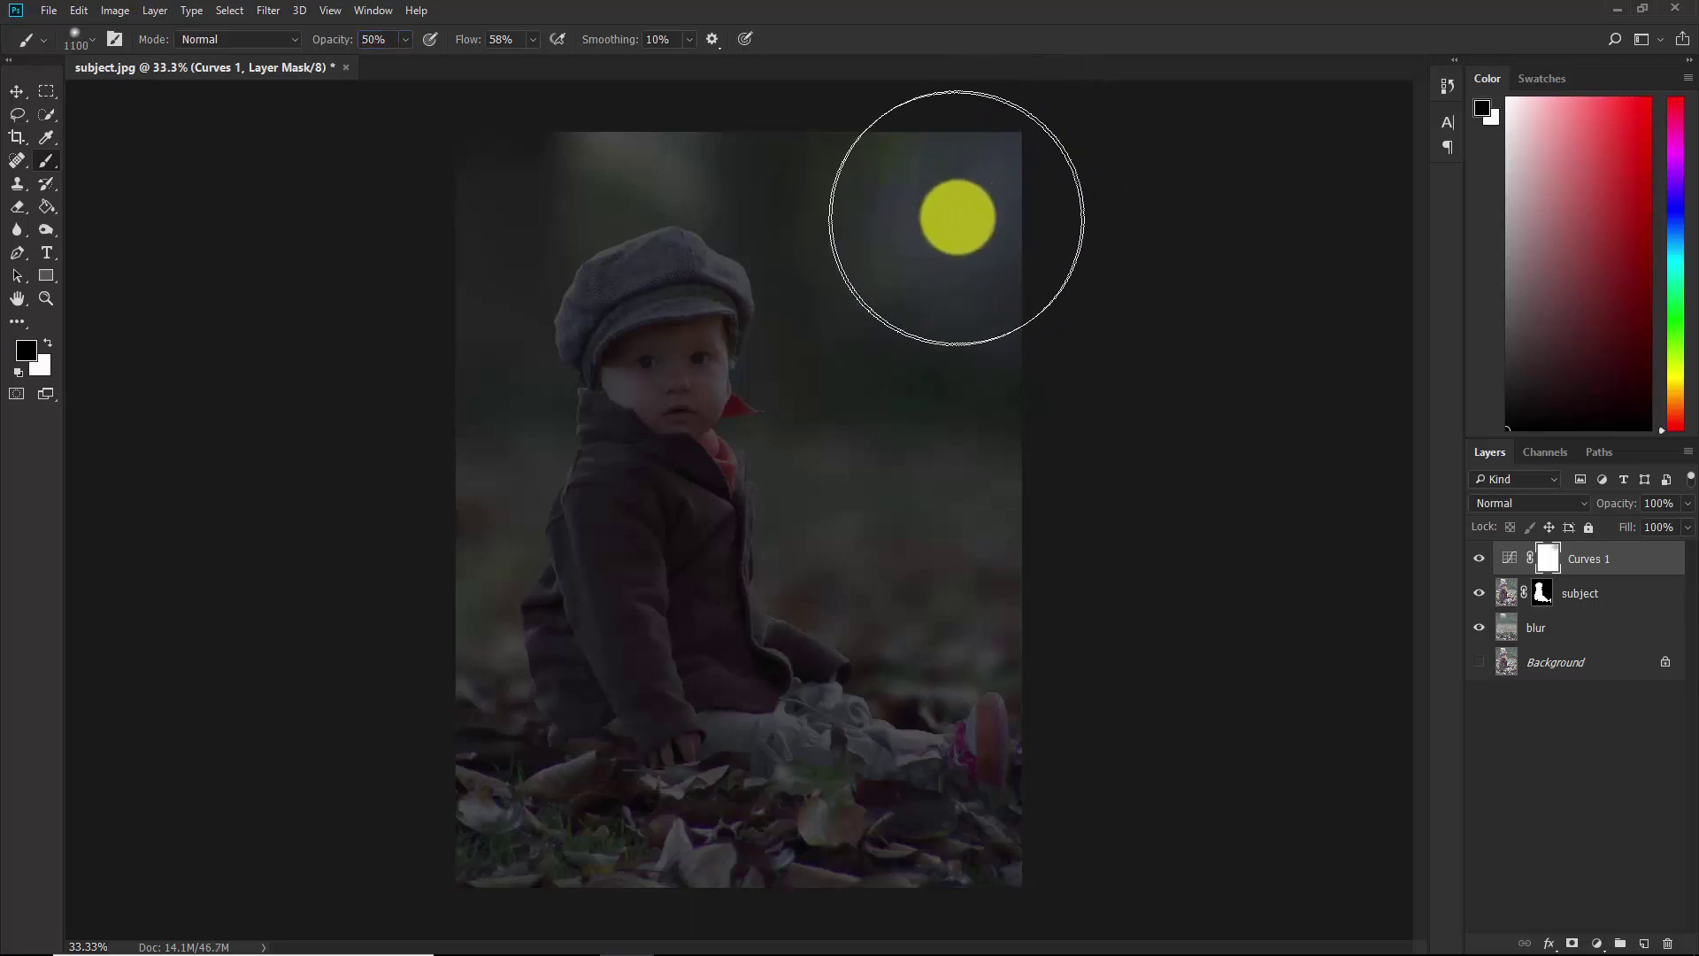
pyautogui.press(']')
pyautogui.press(']')
pyautogui.click(958, 215)
pyautogui.click(880, 257)
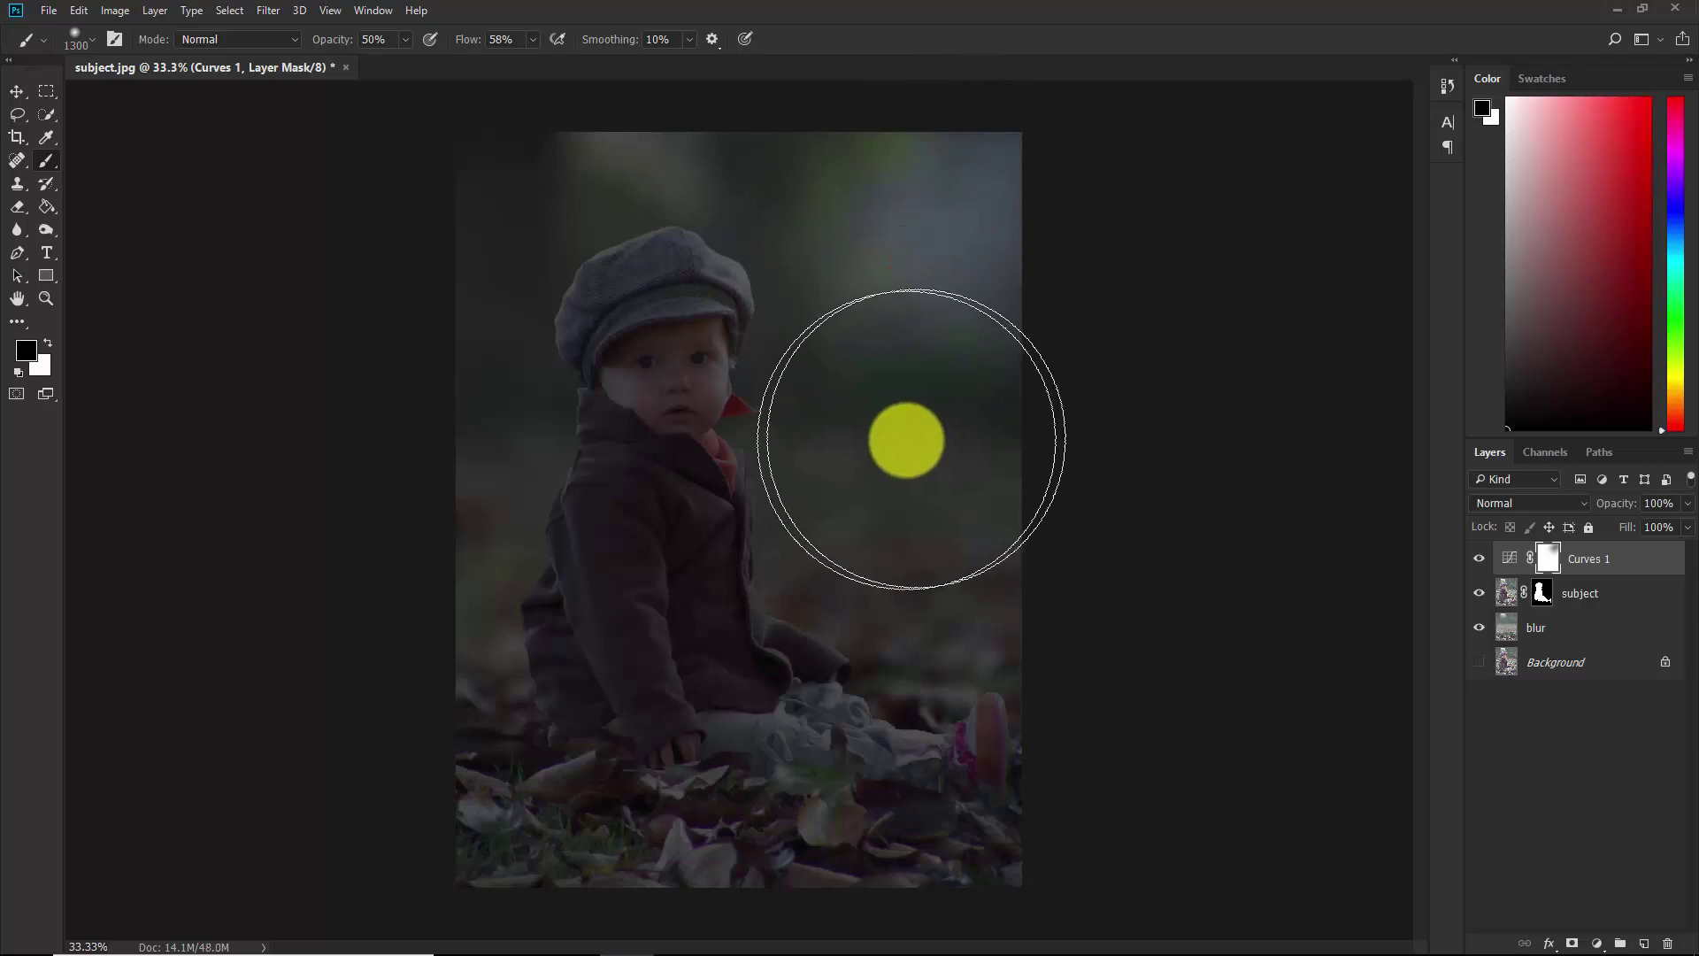
pyautogui.click(953, 156)
pyautogui.click(831, 127)
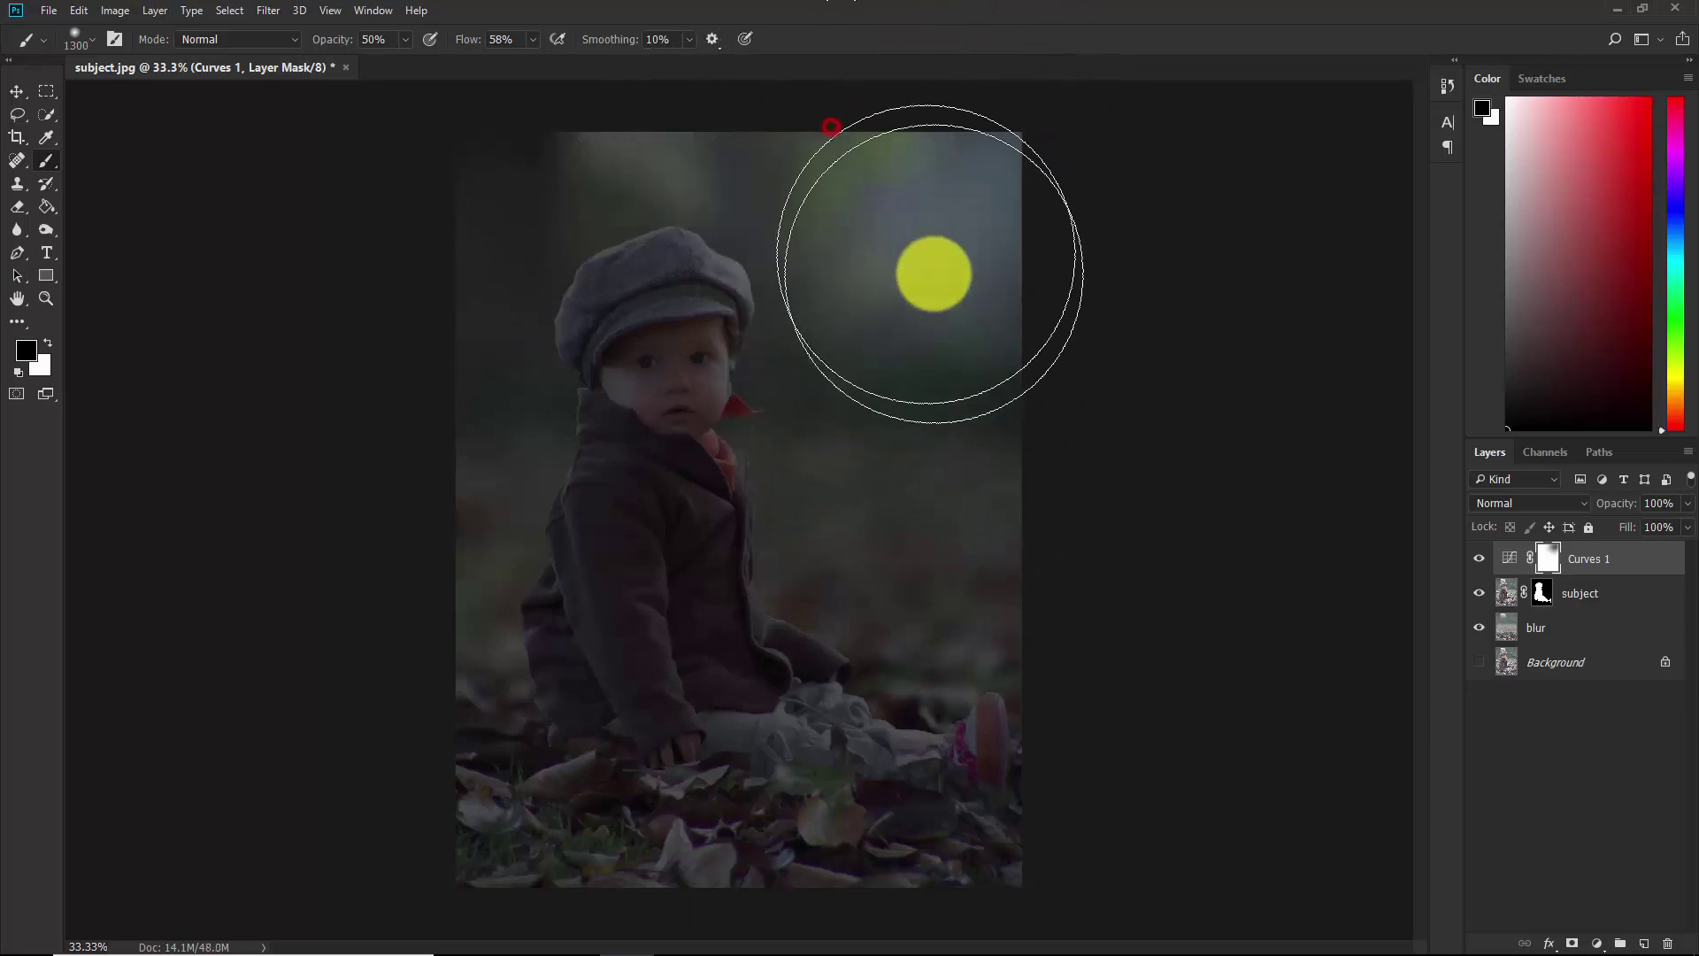
pyautogui.click(940, 350)
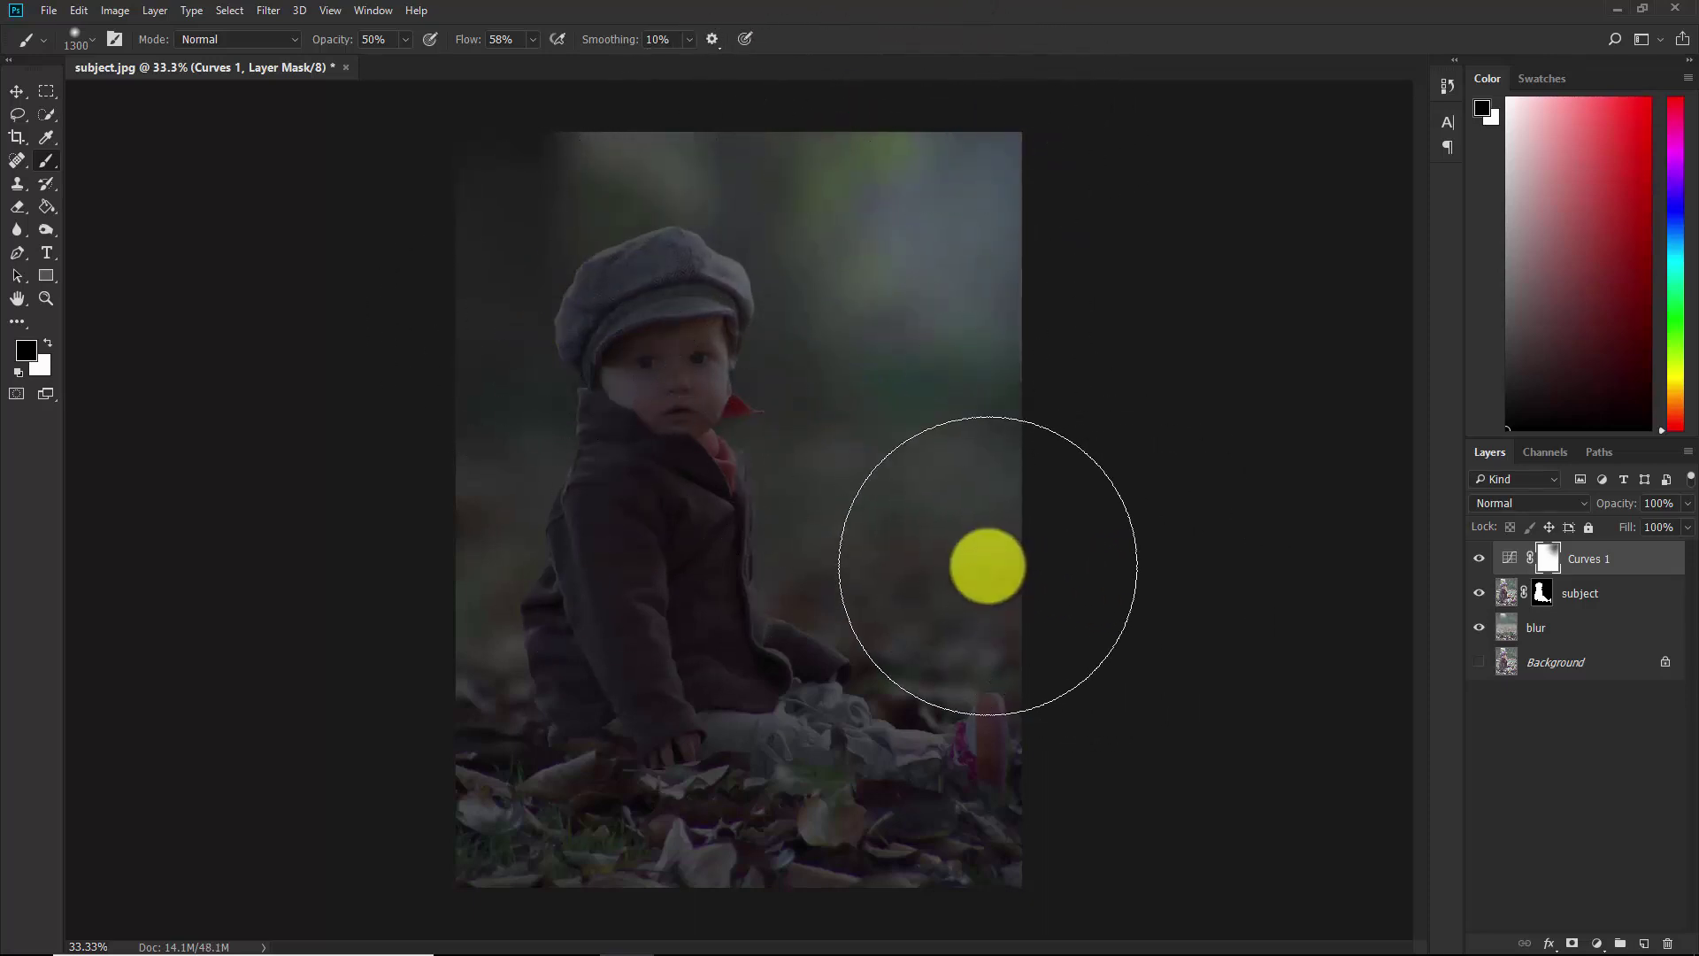
pyautogui.press('ctrl')
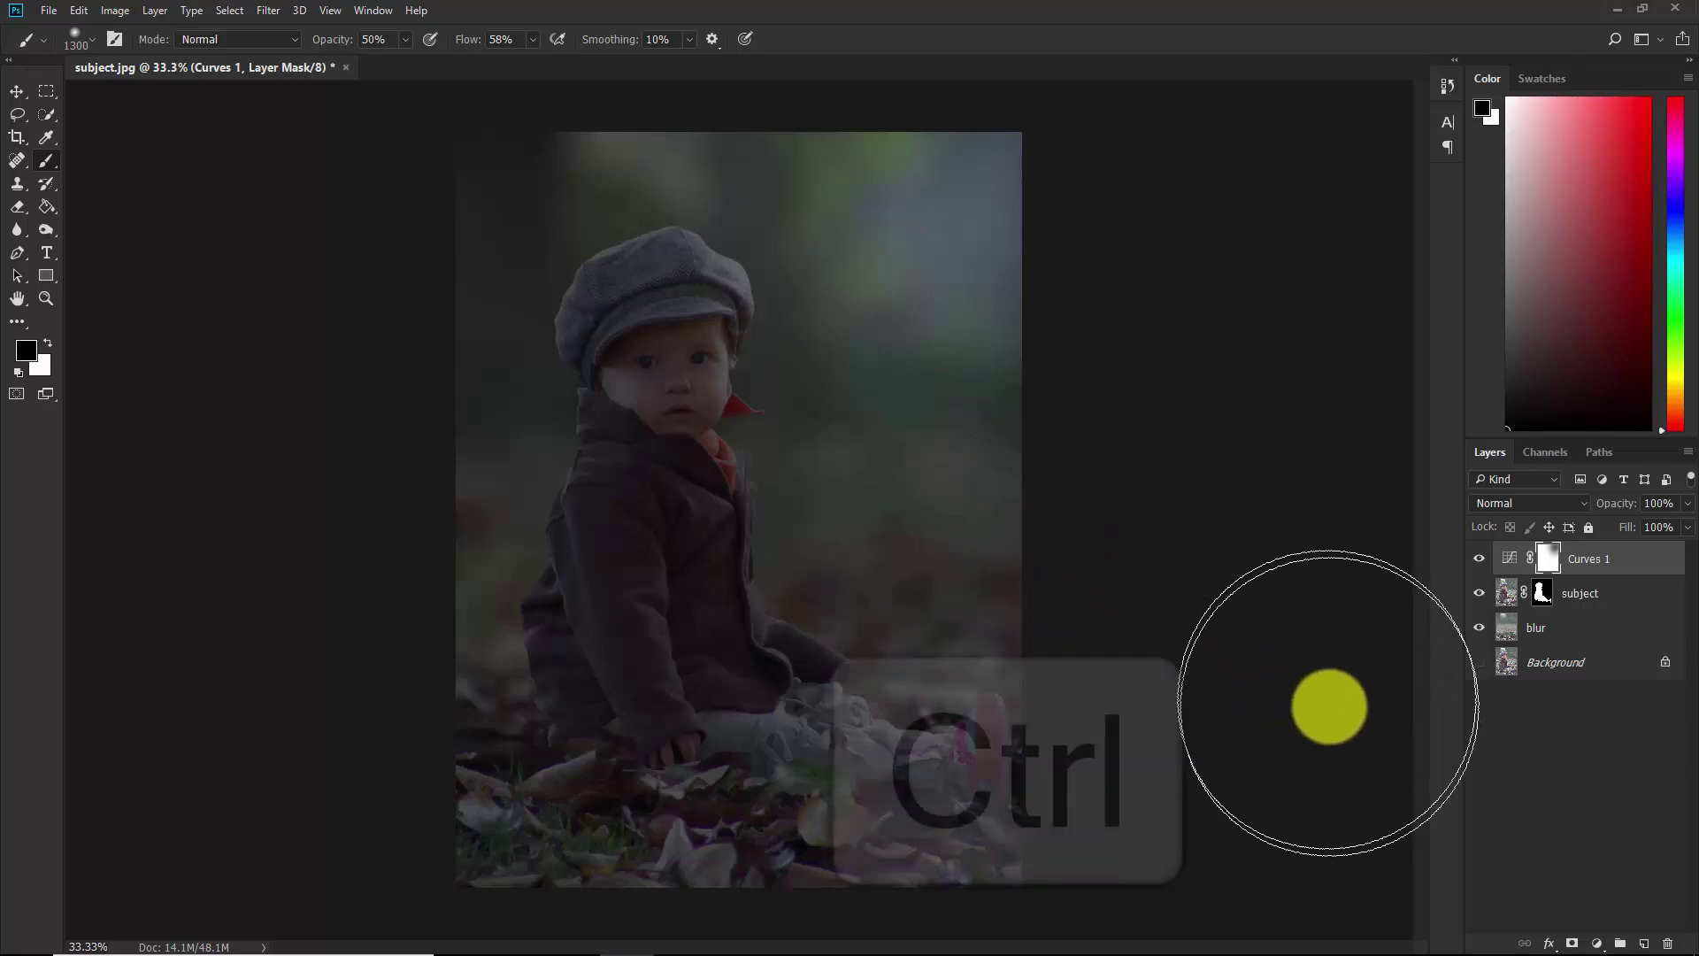
# Load the subject mask selection and paint the Curves 1 mask over the child's back, cap and jacket.
pyautogui.keyDown('ctrl'); pyautogui.click(1544, 595); pyautogui.keyUp('ctrl')
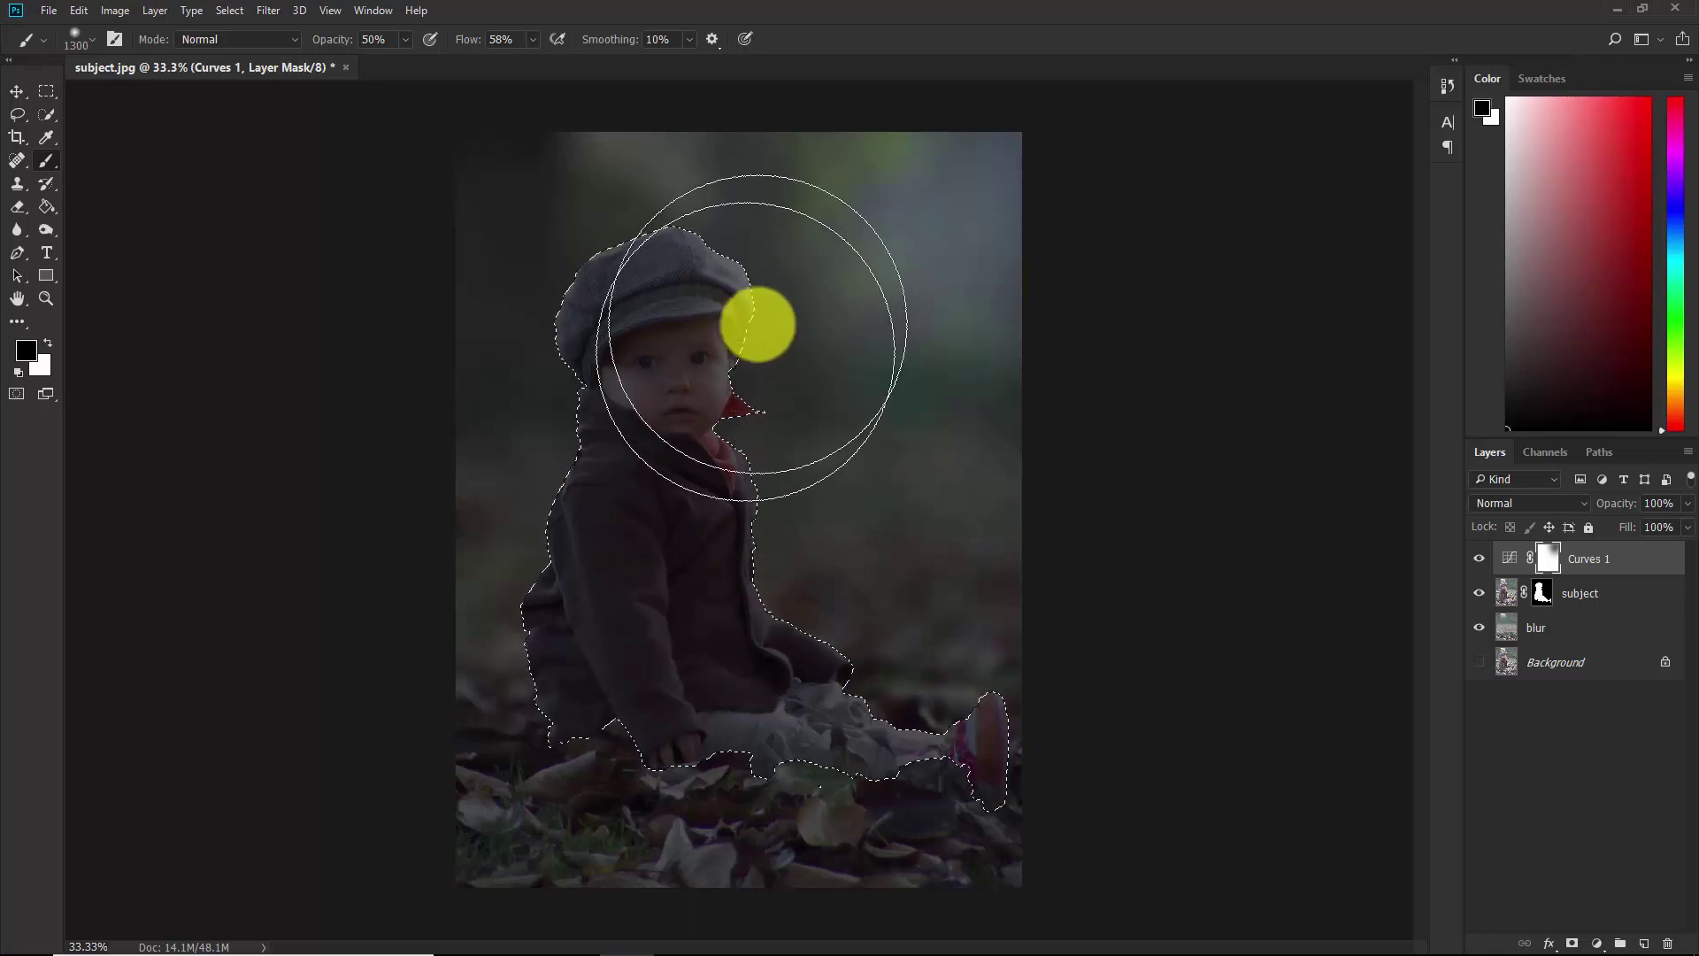
pyautogui.press('[')
pyautogui.press('[')
pyautogui.press('[')
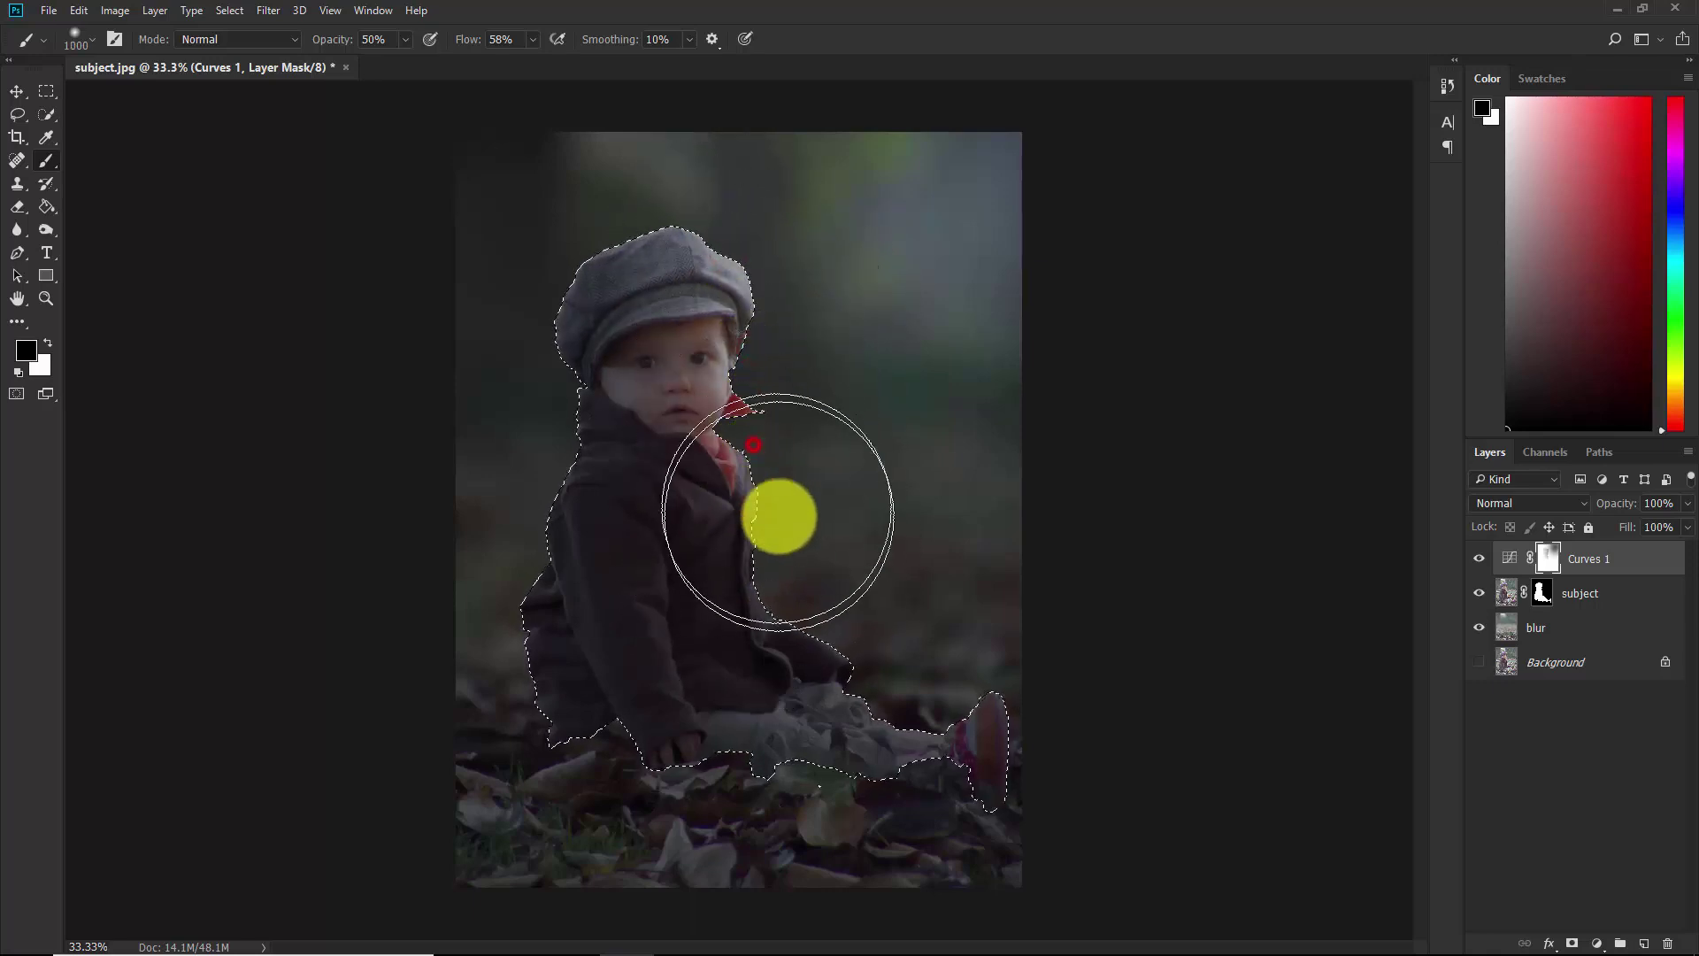
pyautogui.moveTo(807, 661)
pyautogui.mouseDown()
pyautogui.moveTo(849, 619)
pyautogui.moveTo(861, 635)
pyautogui.mouseUp()
pyautogui.press('[')
pyautogui.press('[')
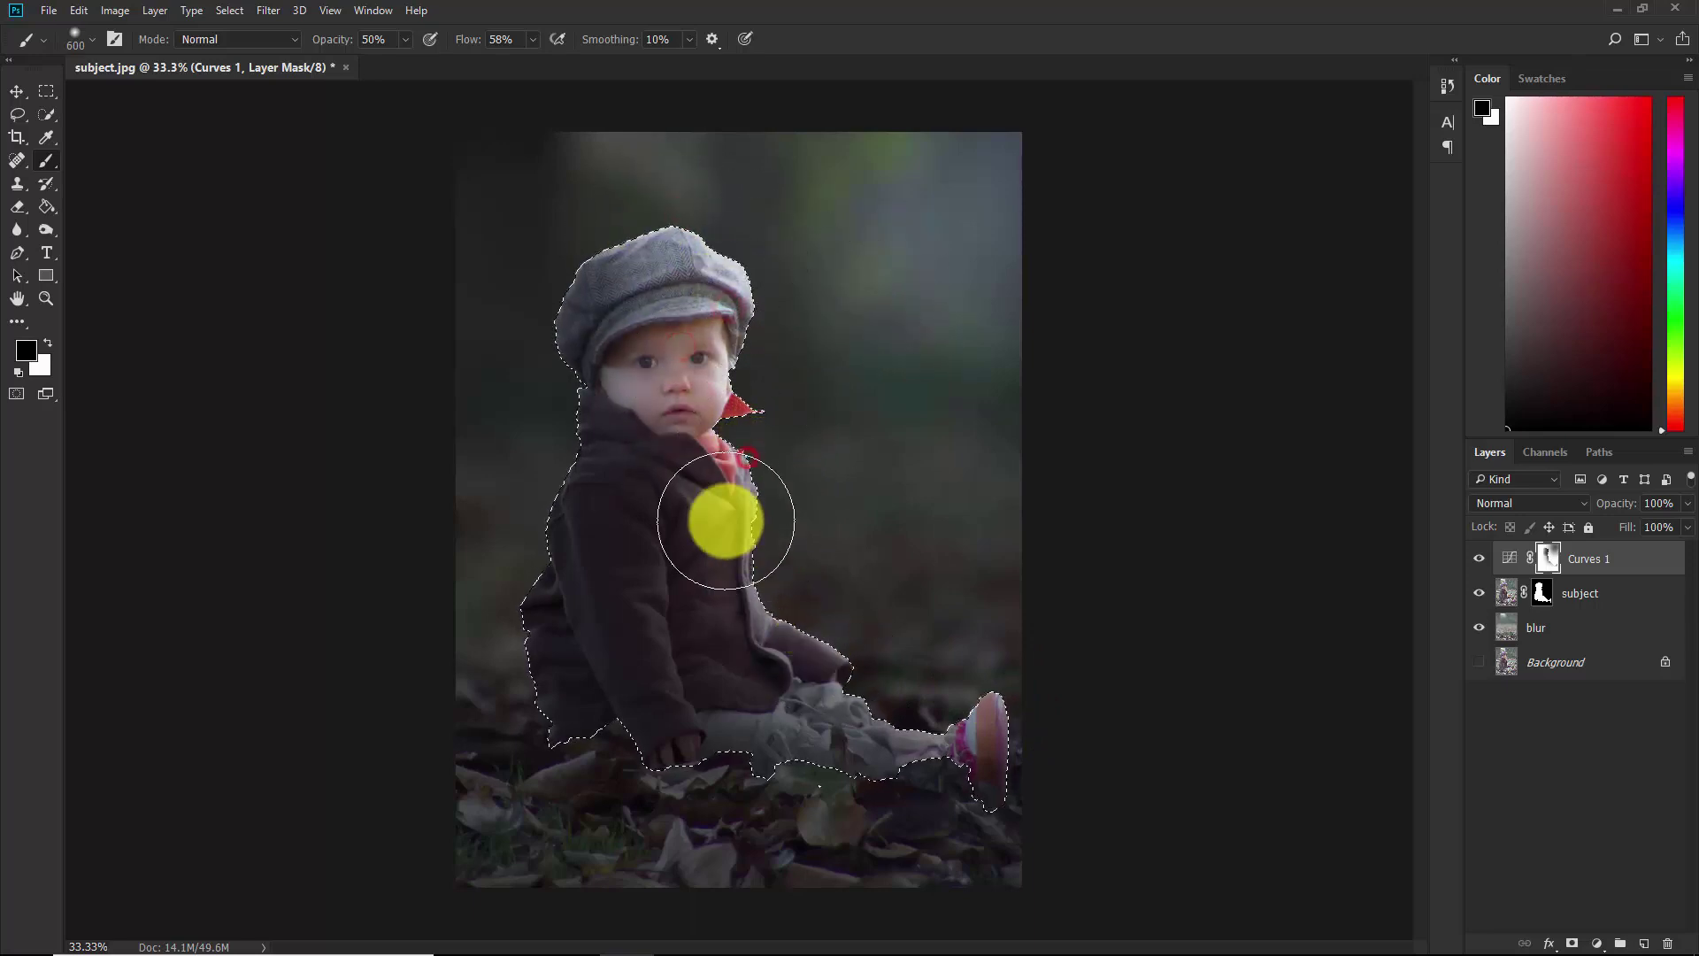
pyautogui.click(1016, 687)
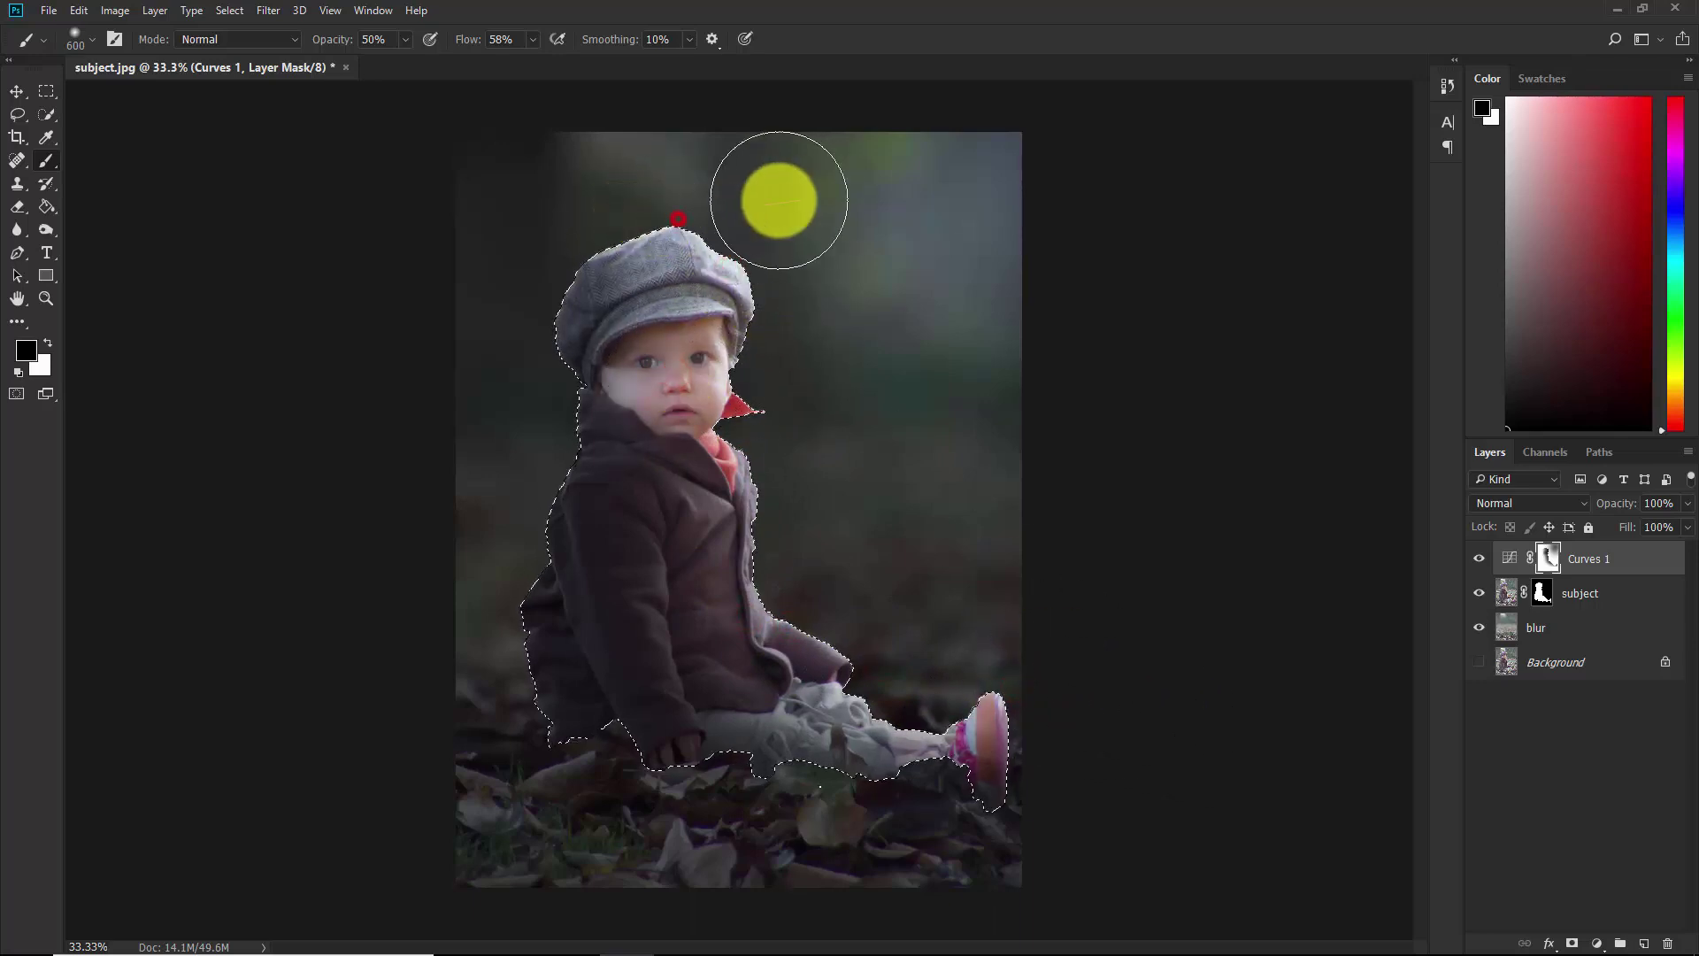
pyautogui.click(721, 242)
pyautogui.click(768, 442)
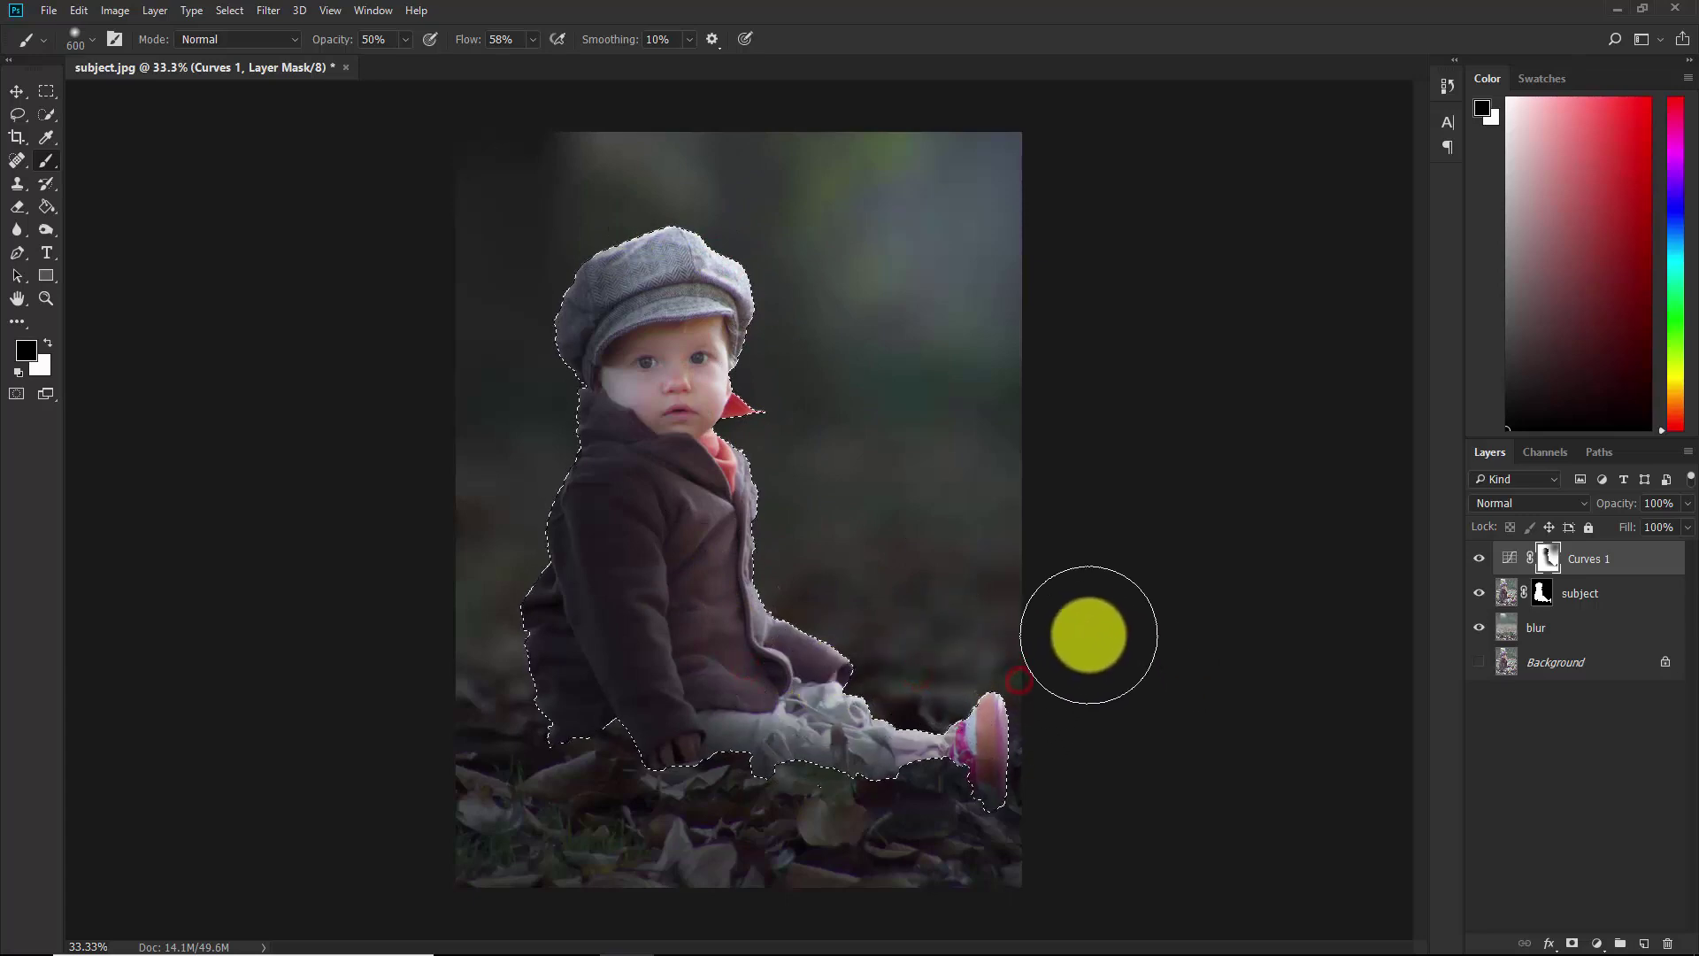
# Deselect, zoom out, and toggle Curves 1 off and on to compare the result.
pyautogui.hotkey('ctrl', 'd')
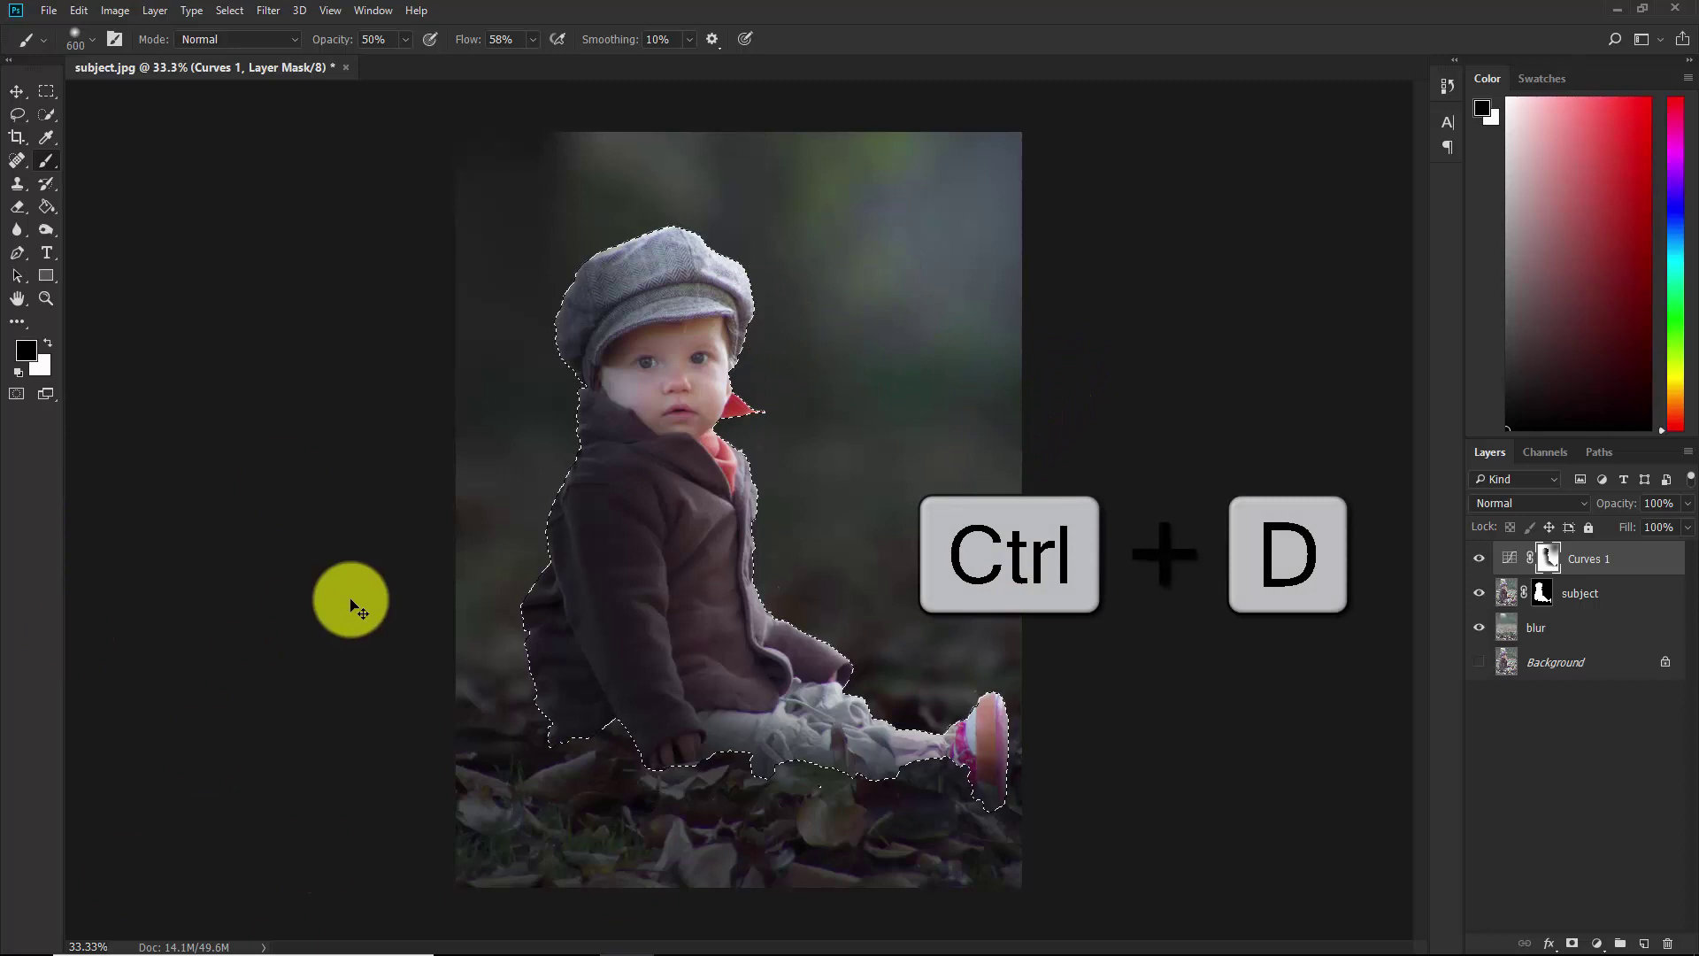
pyautogui.hotkey('ctrl', '-')
pyautogui.hotkey('ctrl', '-')
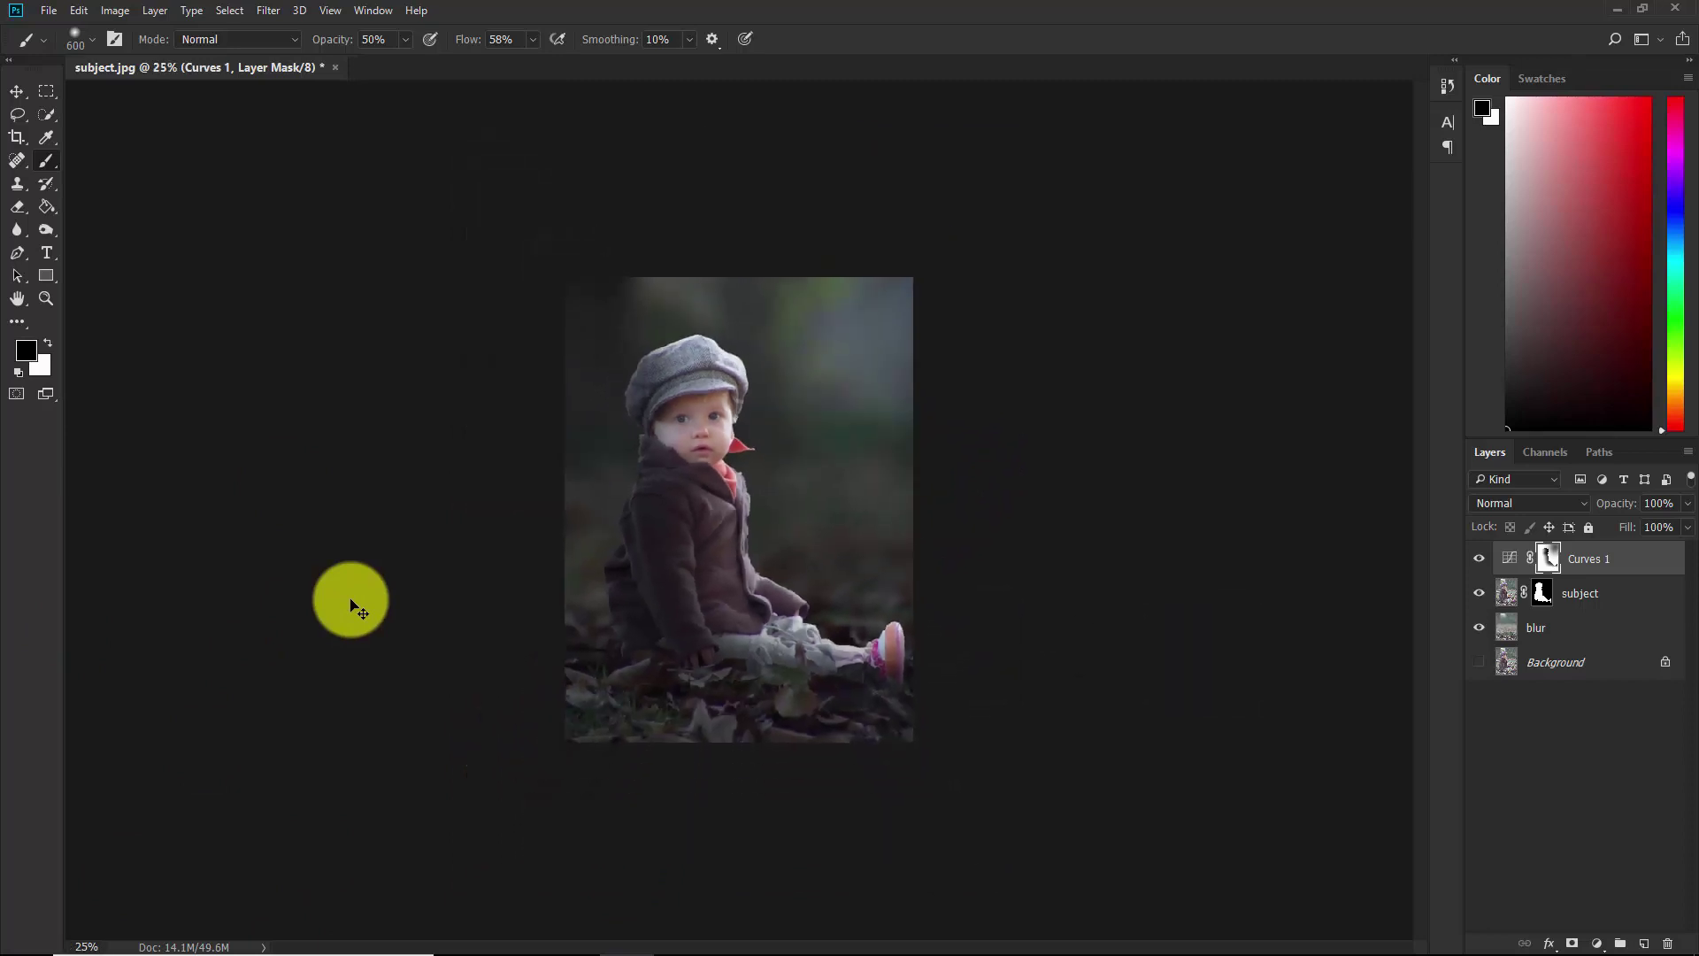
pyautogui.click(1479, 558)
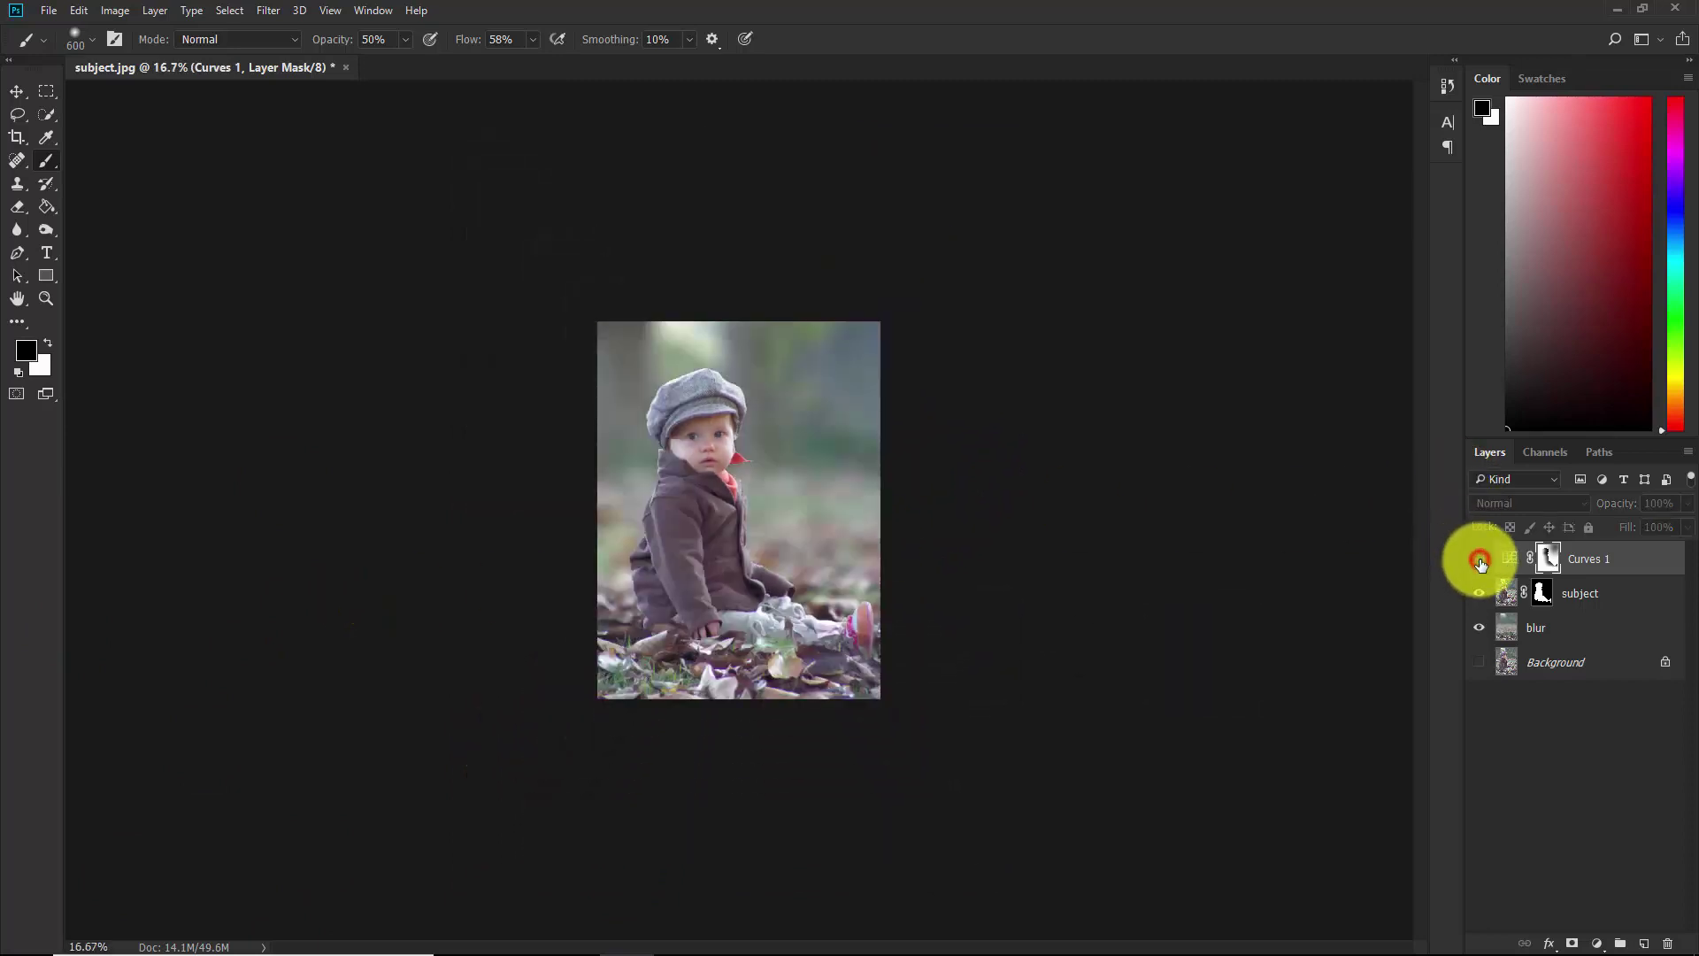
pyautogui.click(1480, 560)
pyautogui.hotkey('ctrl', '+')
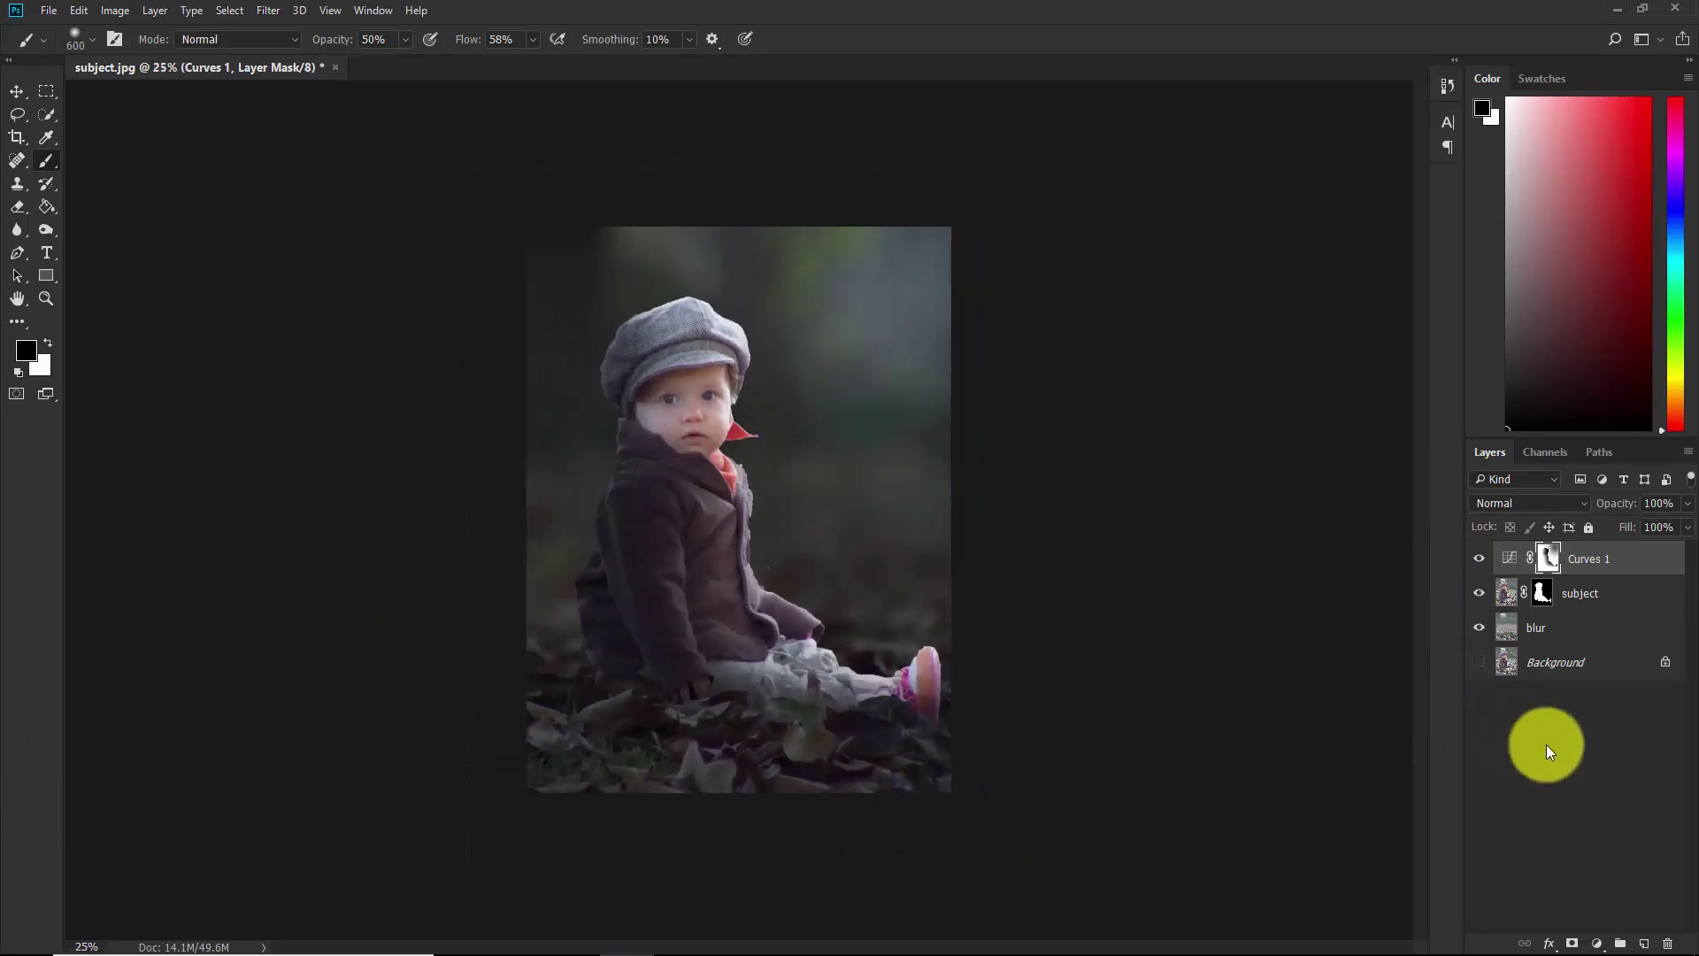
# Create a new layer above Curves 1 named light.
pyautogui.click(1648, 944)
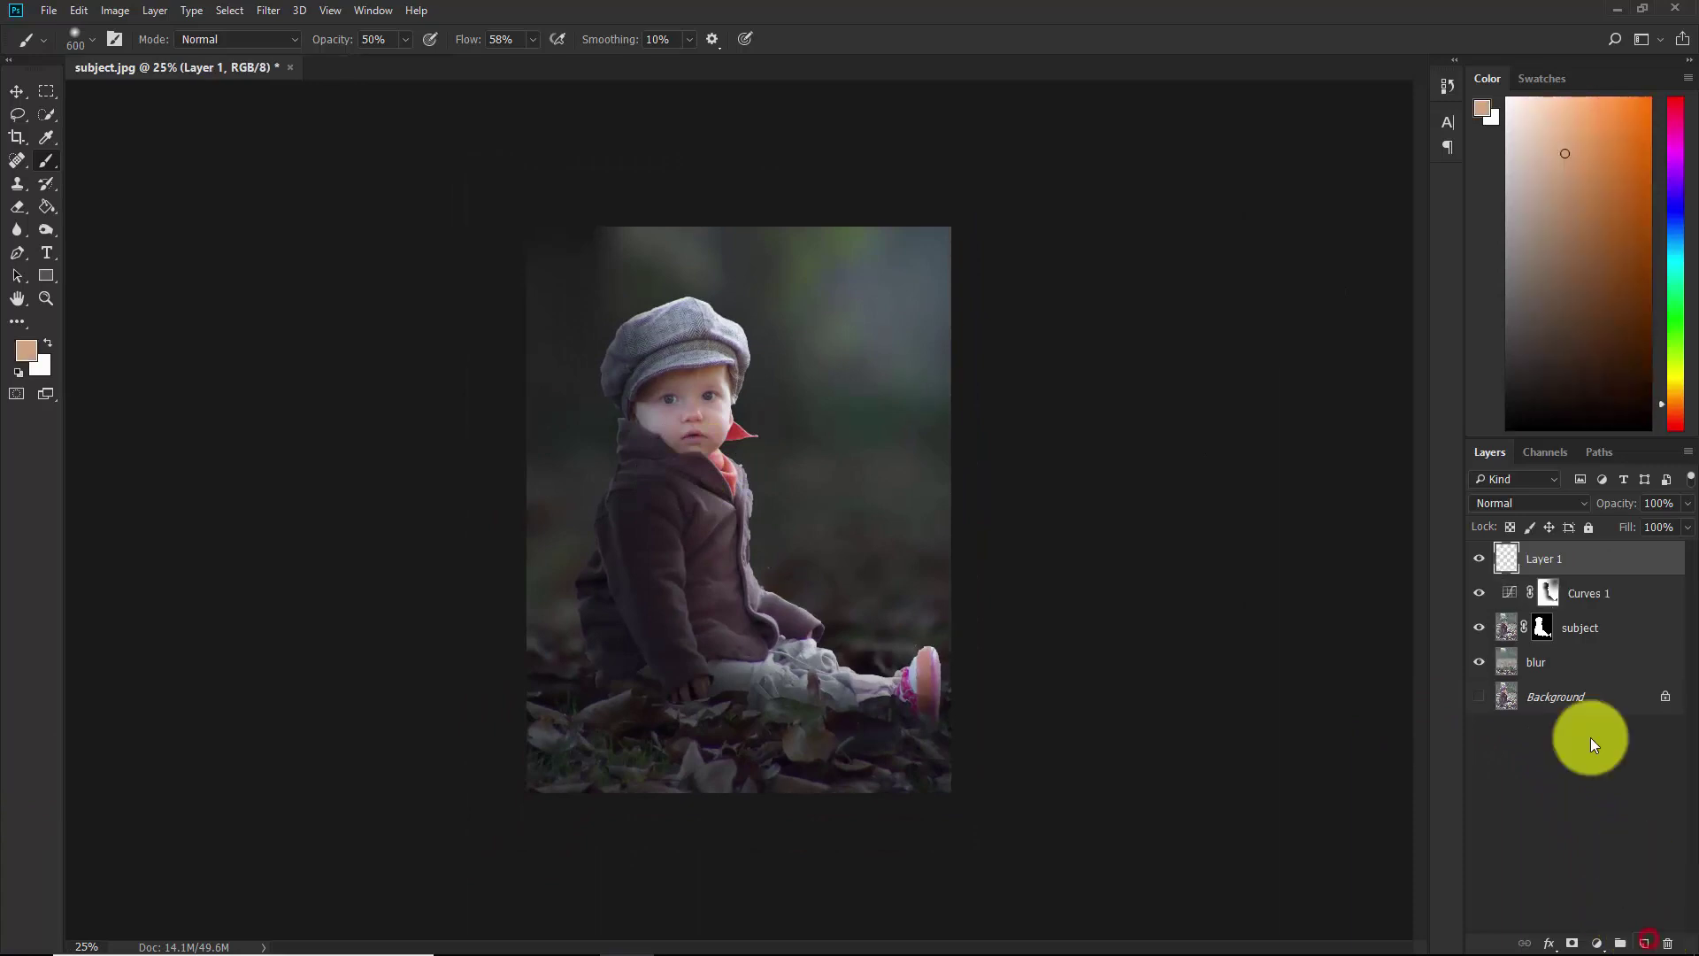
pyautogui.click(1550, 558)
pyautogui.doubleClick(1551, 559)
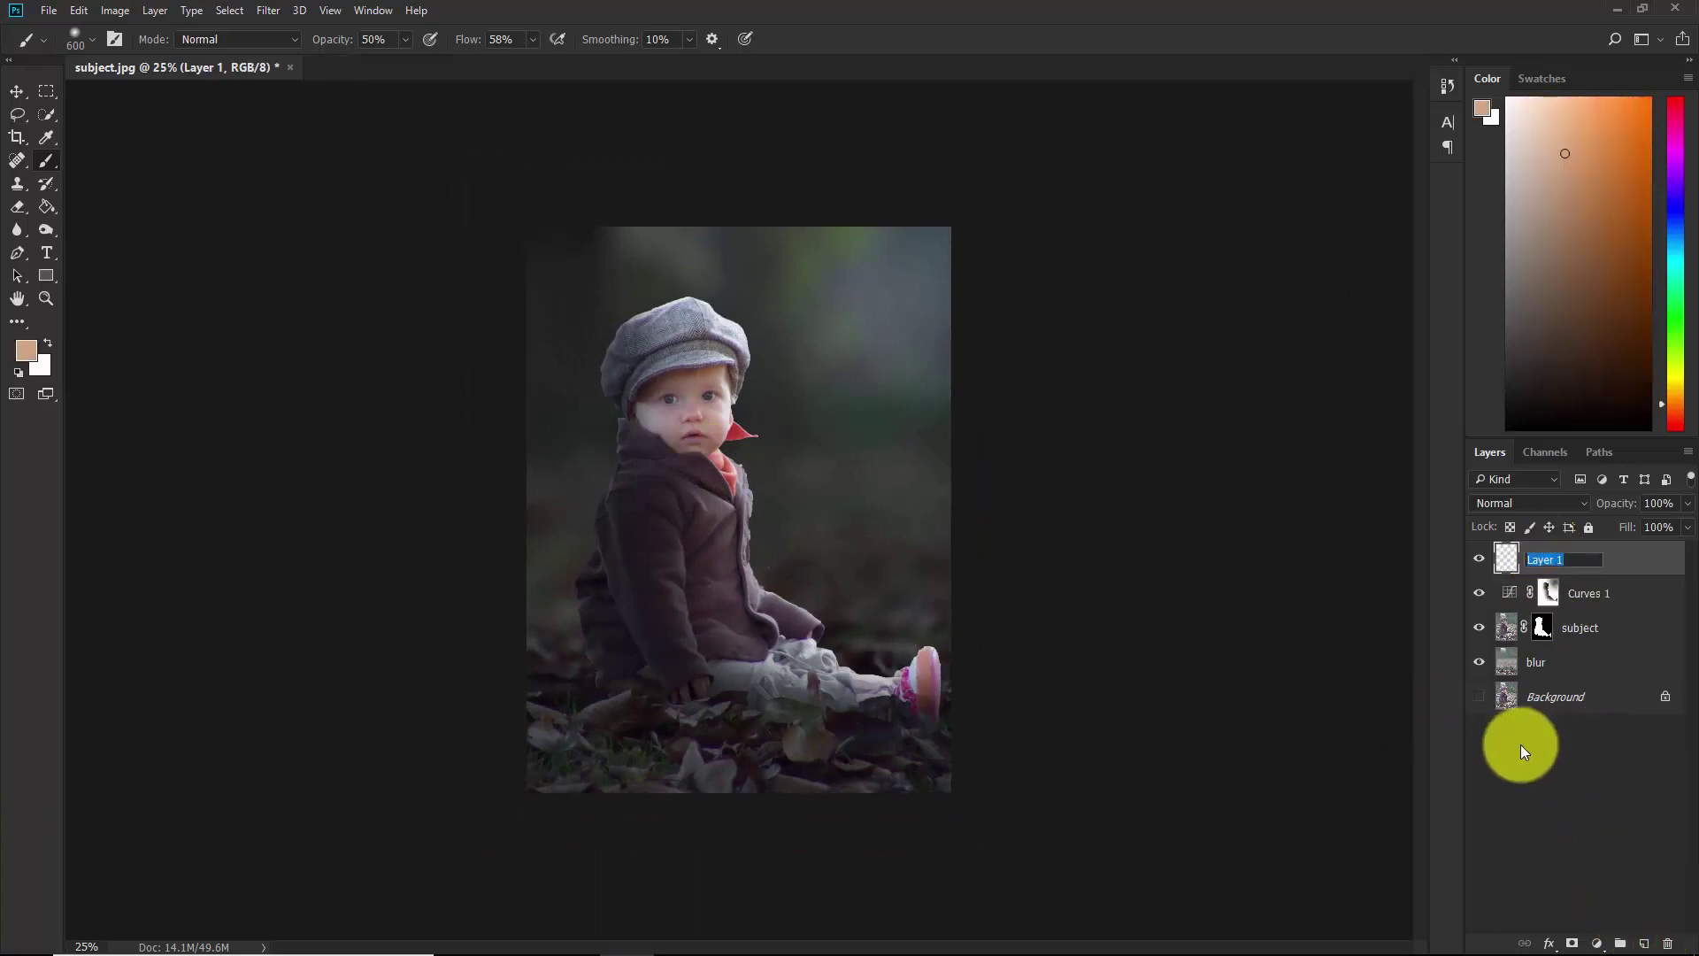
pyautogui.write('light')
pyautogui.press('Return')
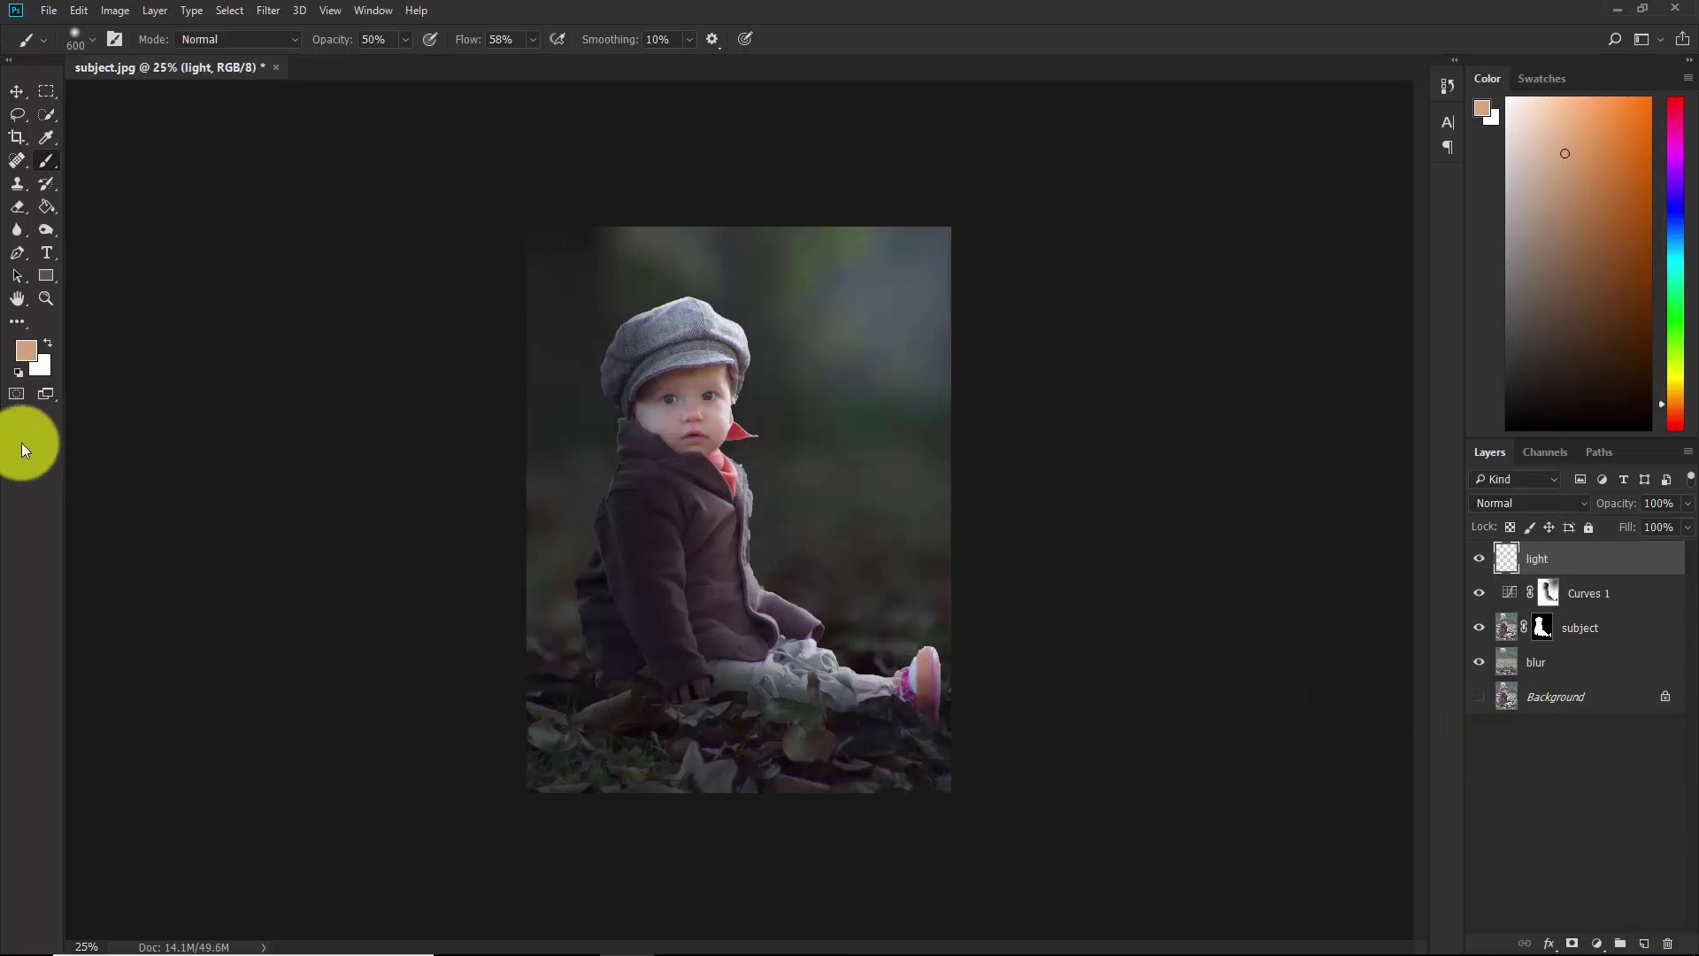
# Set the foreground colour to black and fill the light layer with the Paint Bucket.
pyautogui.click(25, 356)
pyautogui.click(310, 376)
pyautogui.moveTo(310, 377); pyautogui.dragTo(241, 453)
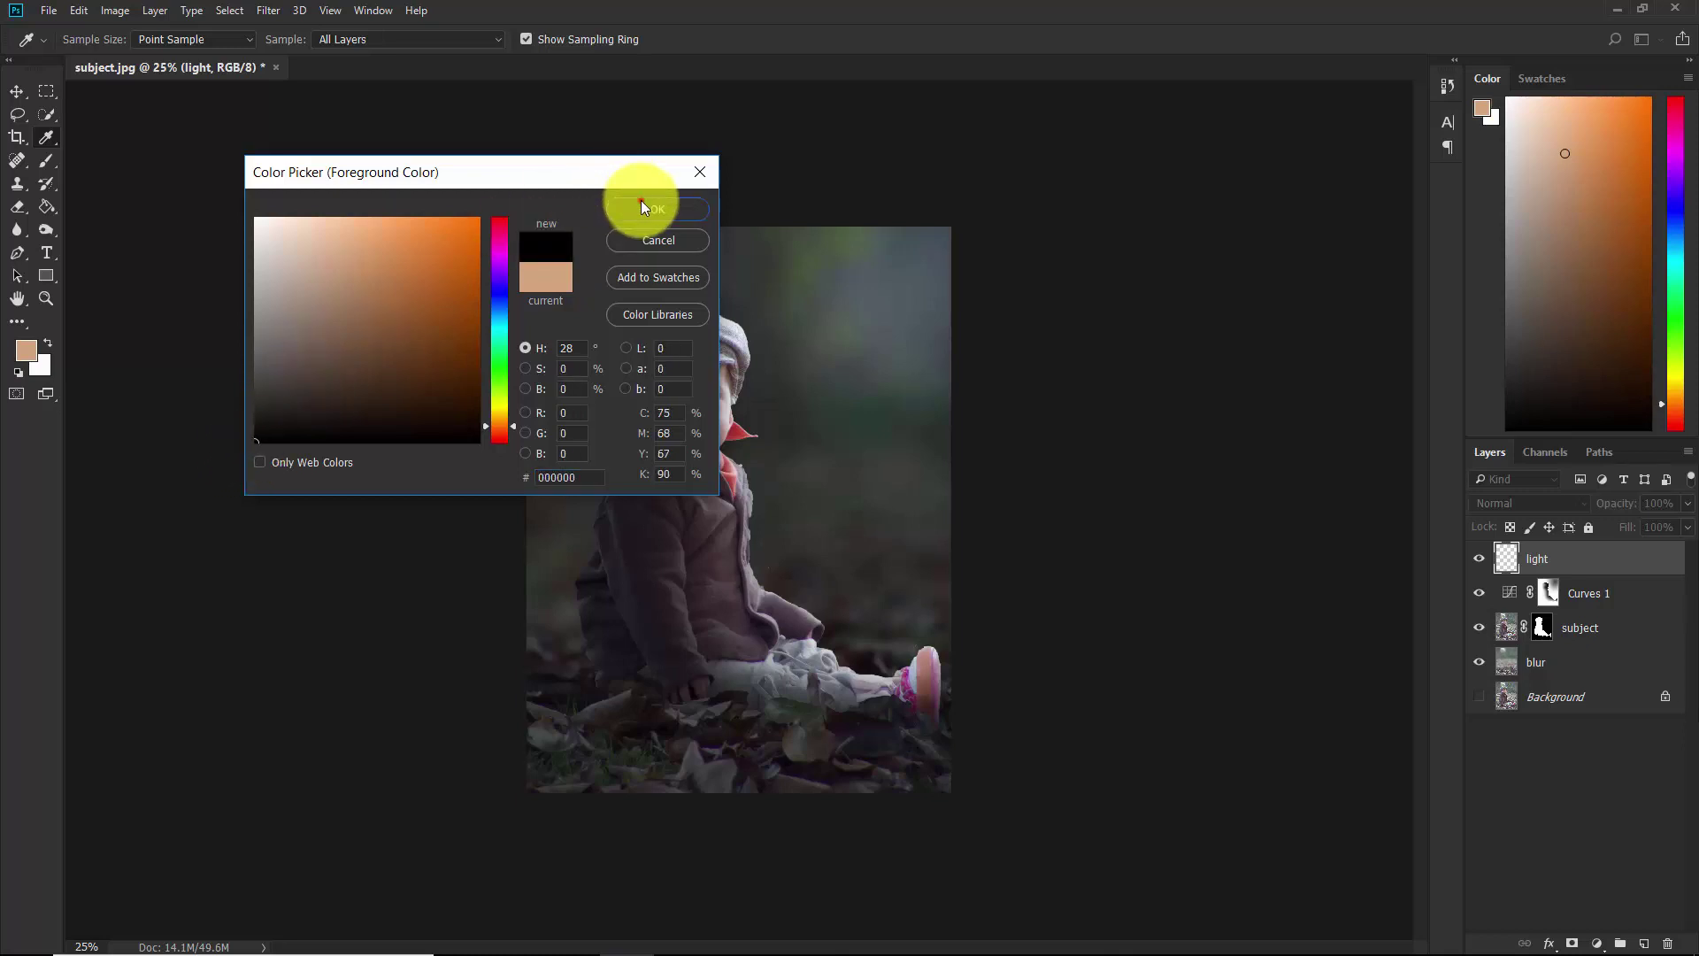
pyautogui.click(640, 202)
pyautogui.click(39, 230)
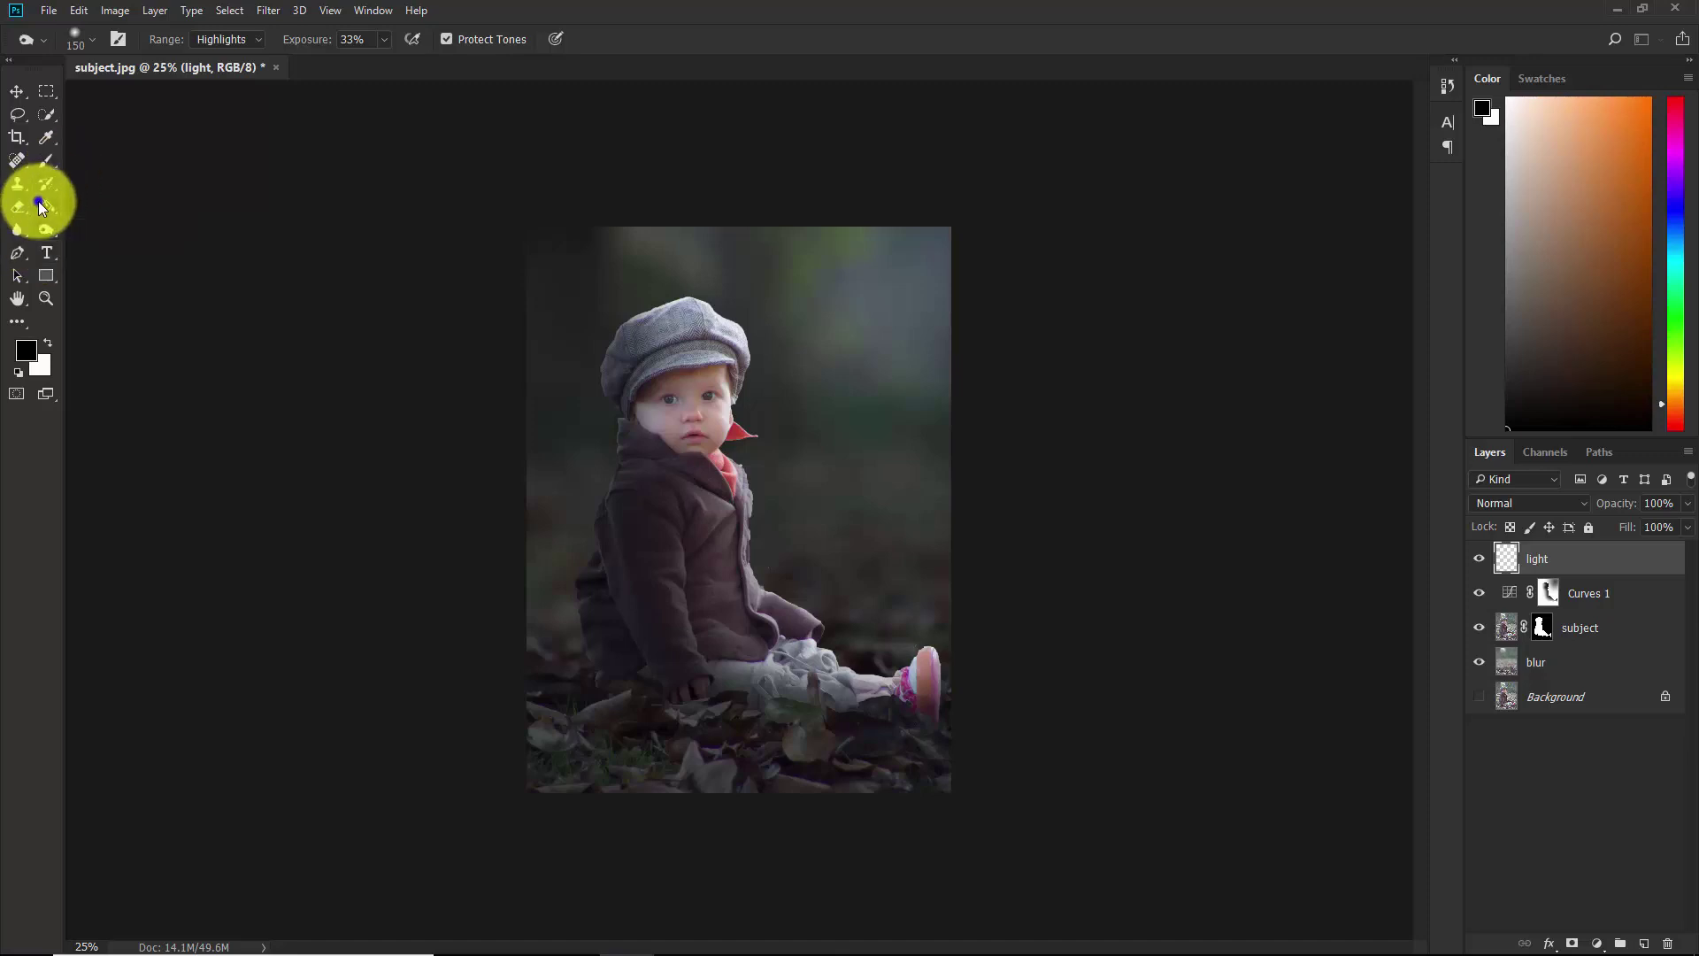
pyautogui.click(46, 205)
pyautogui.click(129, 221)
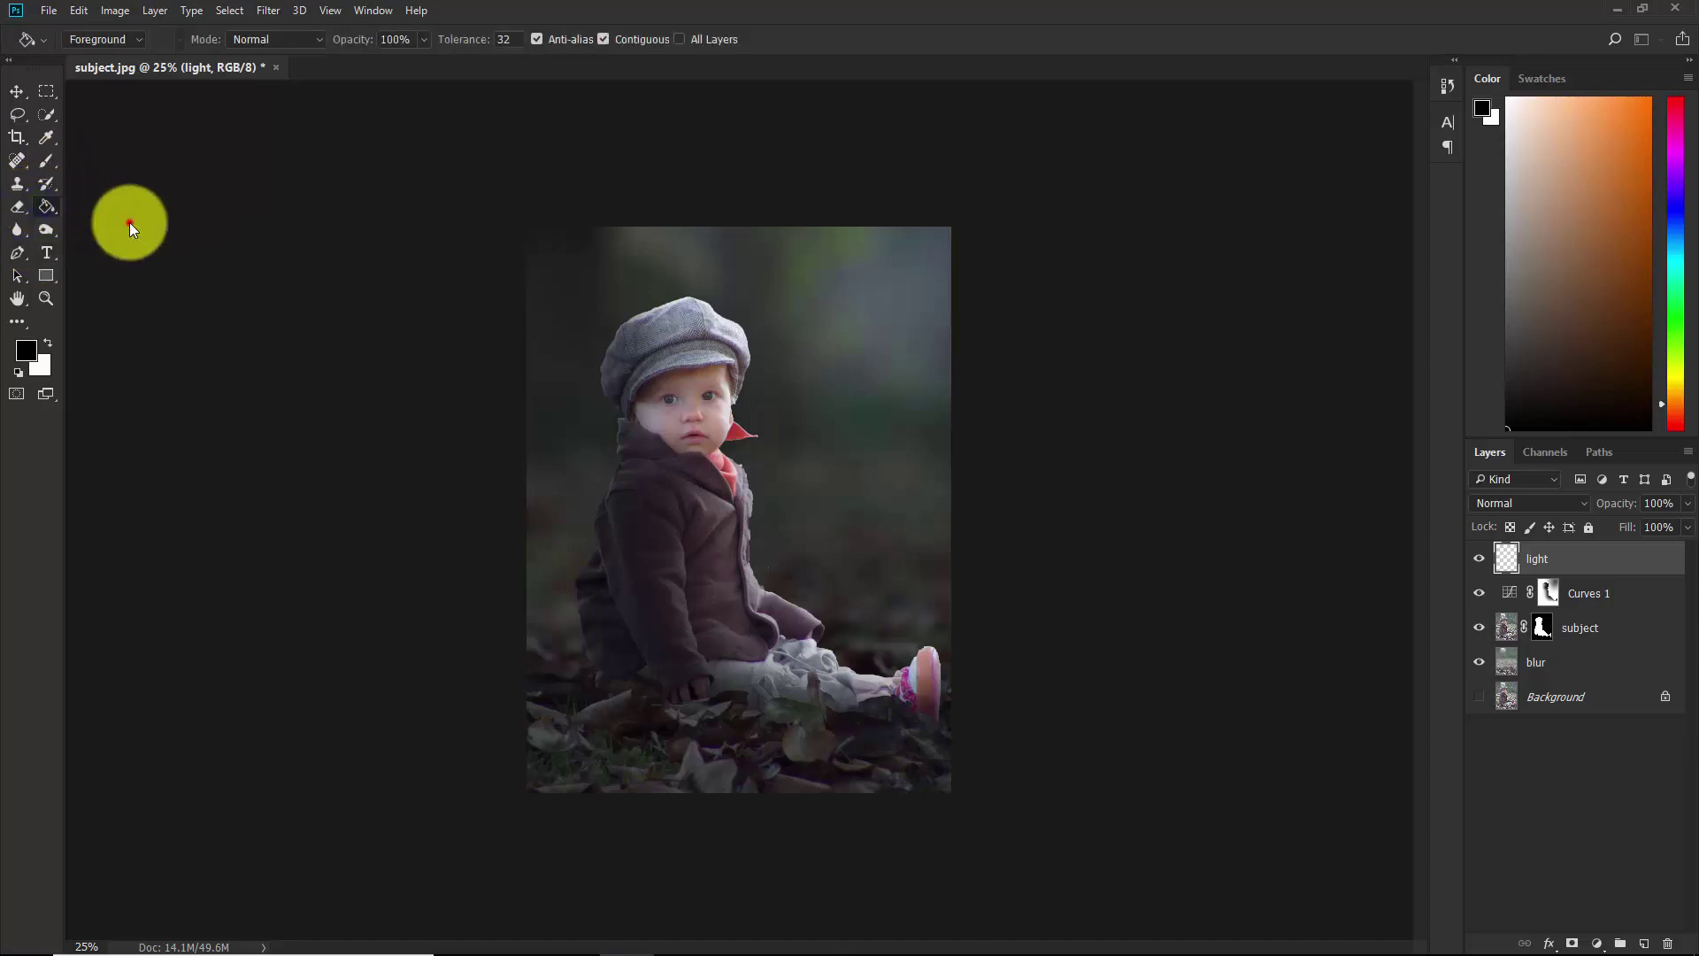
pyautogui.click(621, 387)
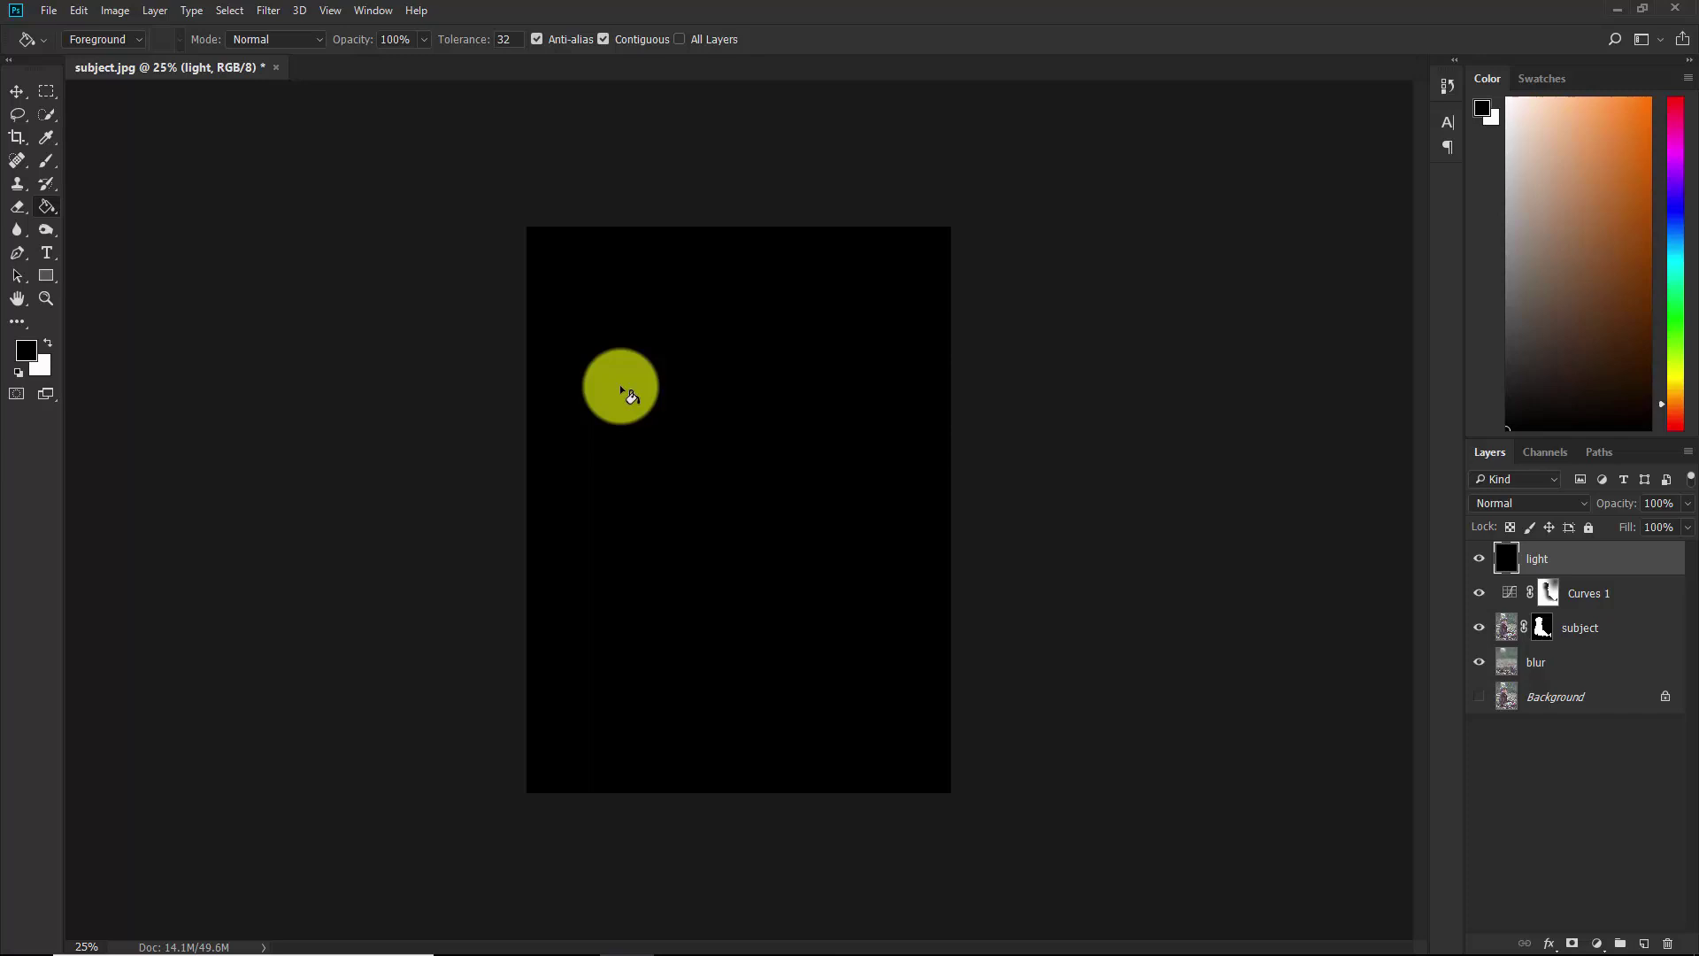
# Render a 105mm Prime lens flare at brightness 104, centred toward the upper-right corner.
pyautogui.click(268, 10)
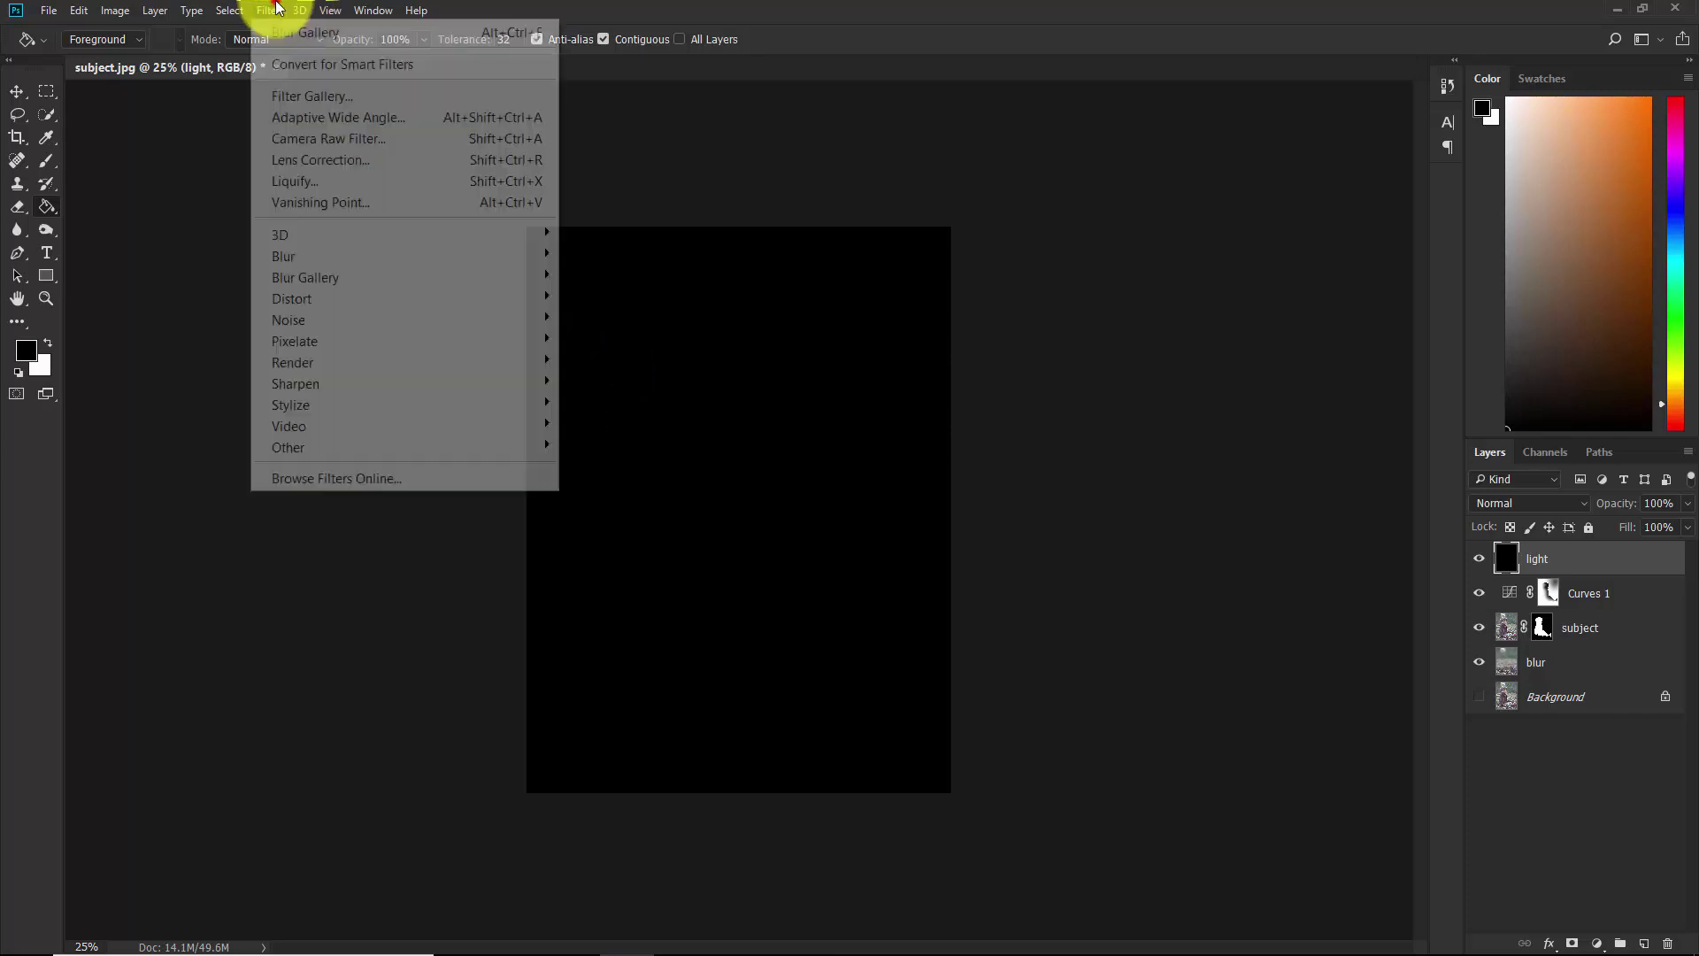
pyautogui.moveTo(405, 364)
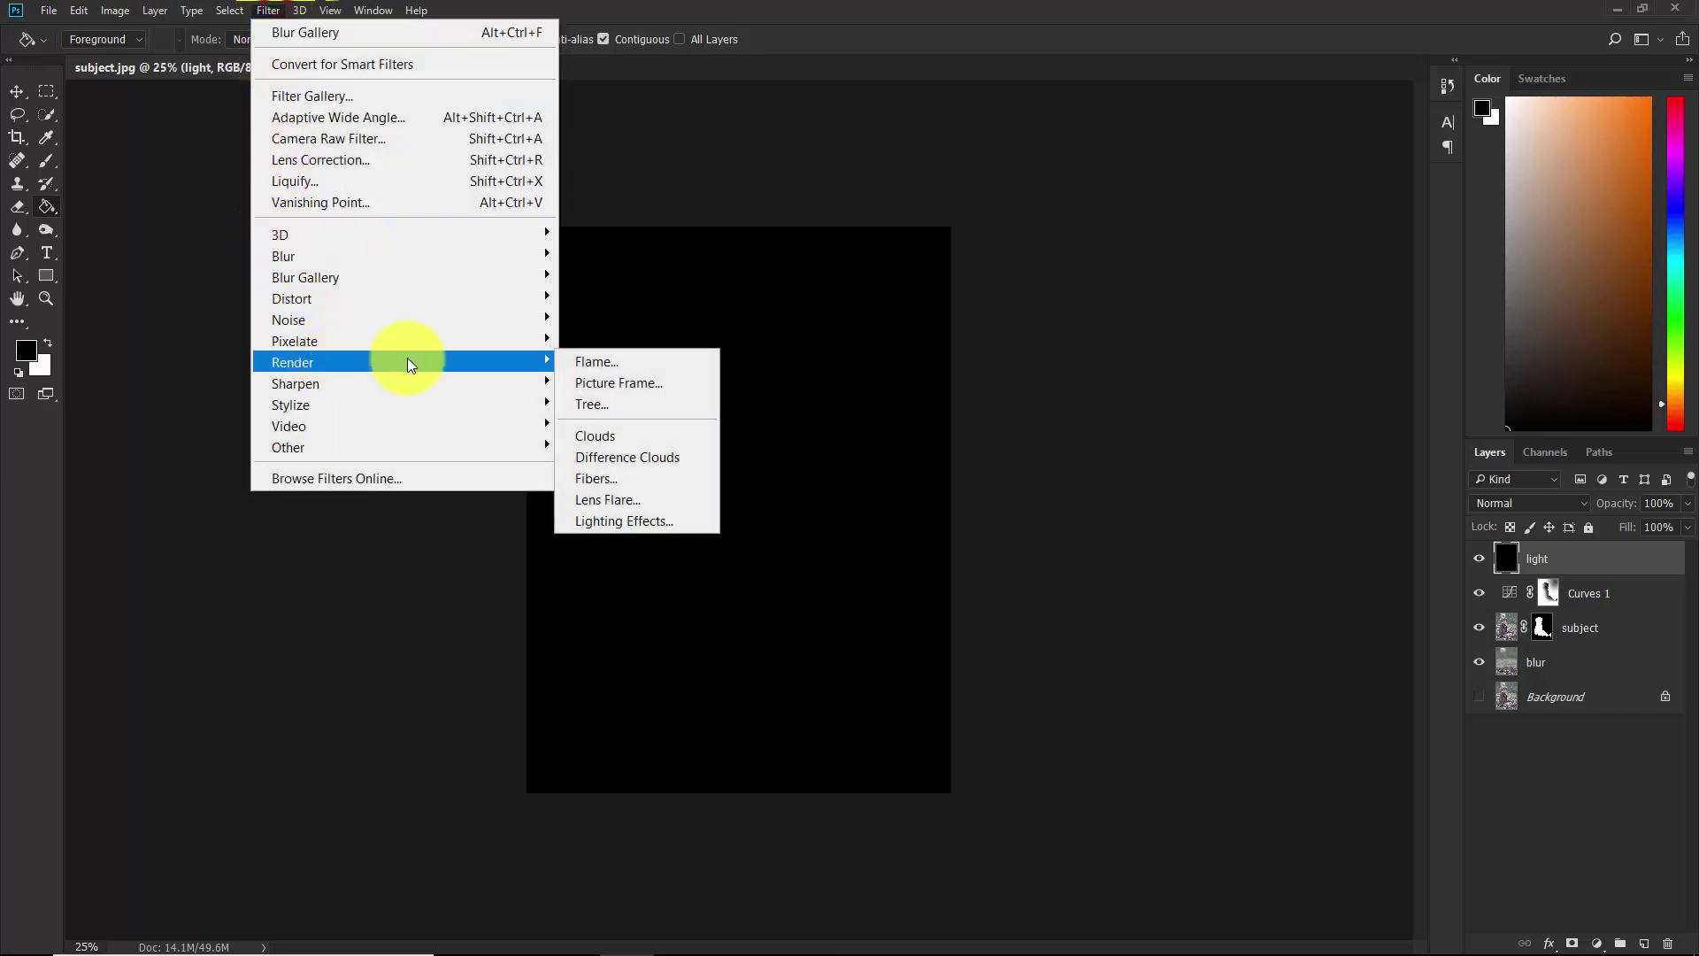
pyautogui.click(602, 501)
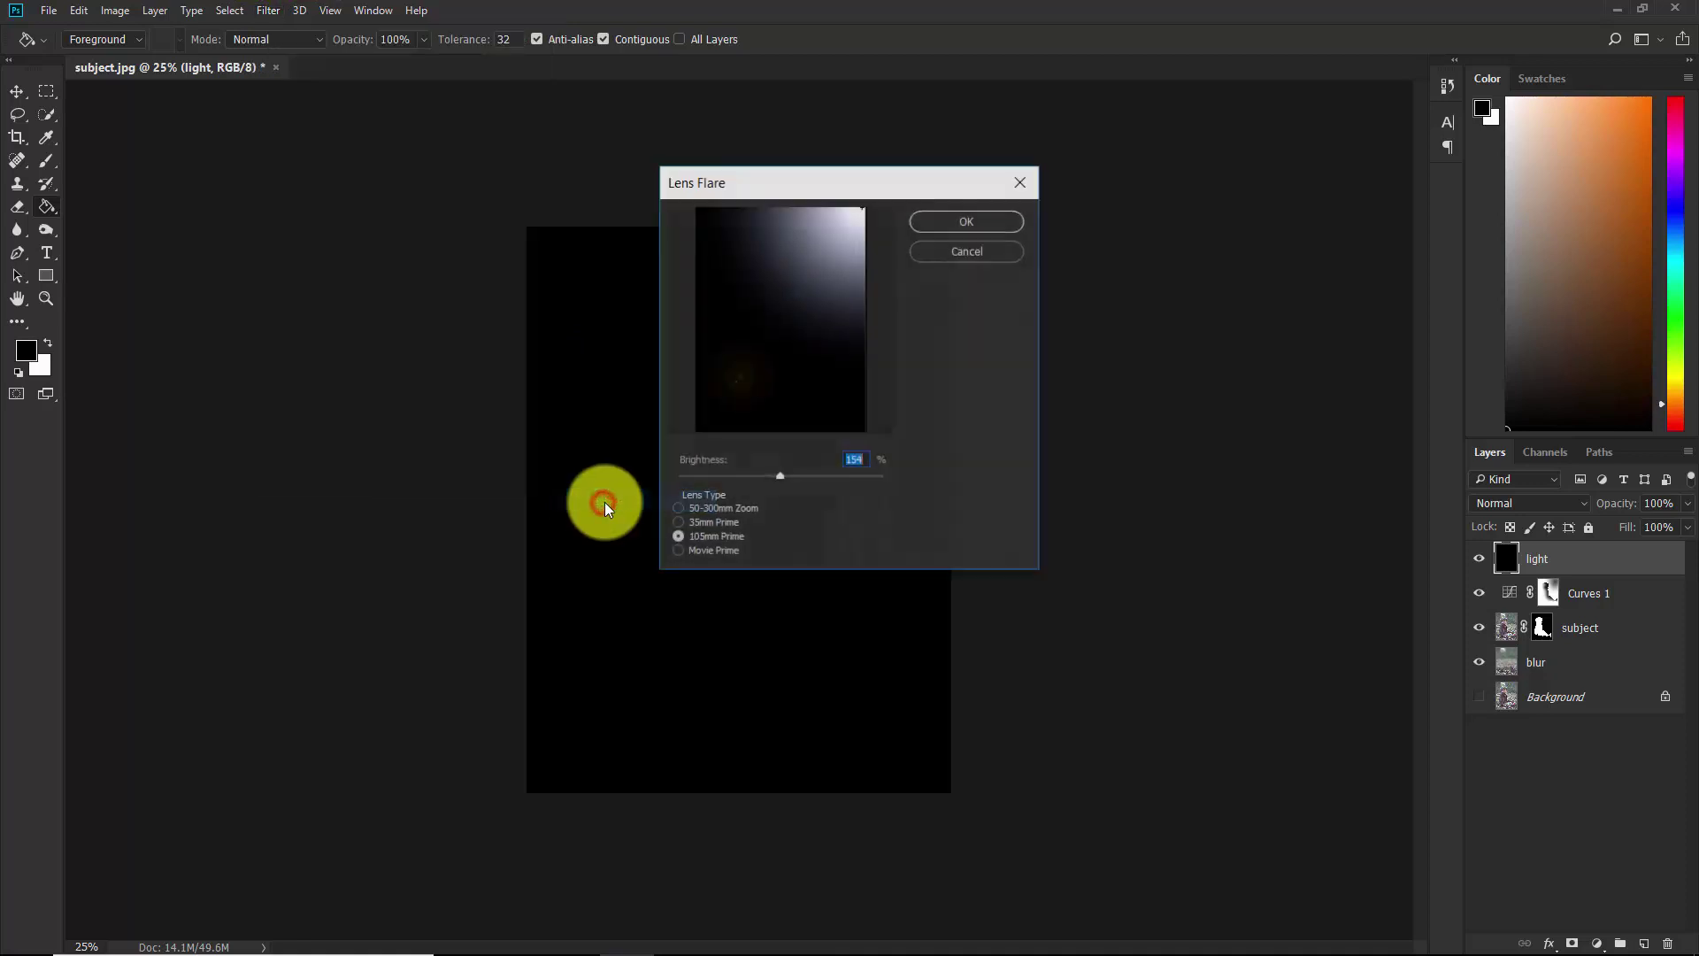
pyautogui.click(678, 523)
pyautogui.click(678, 509)
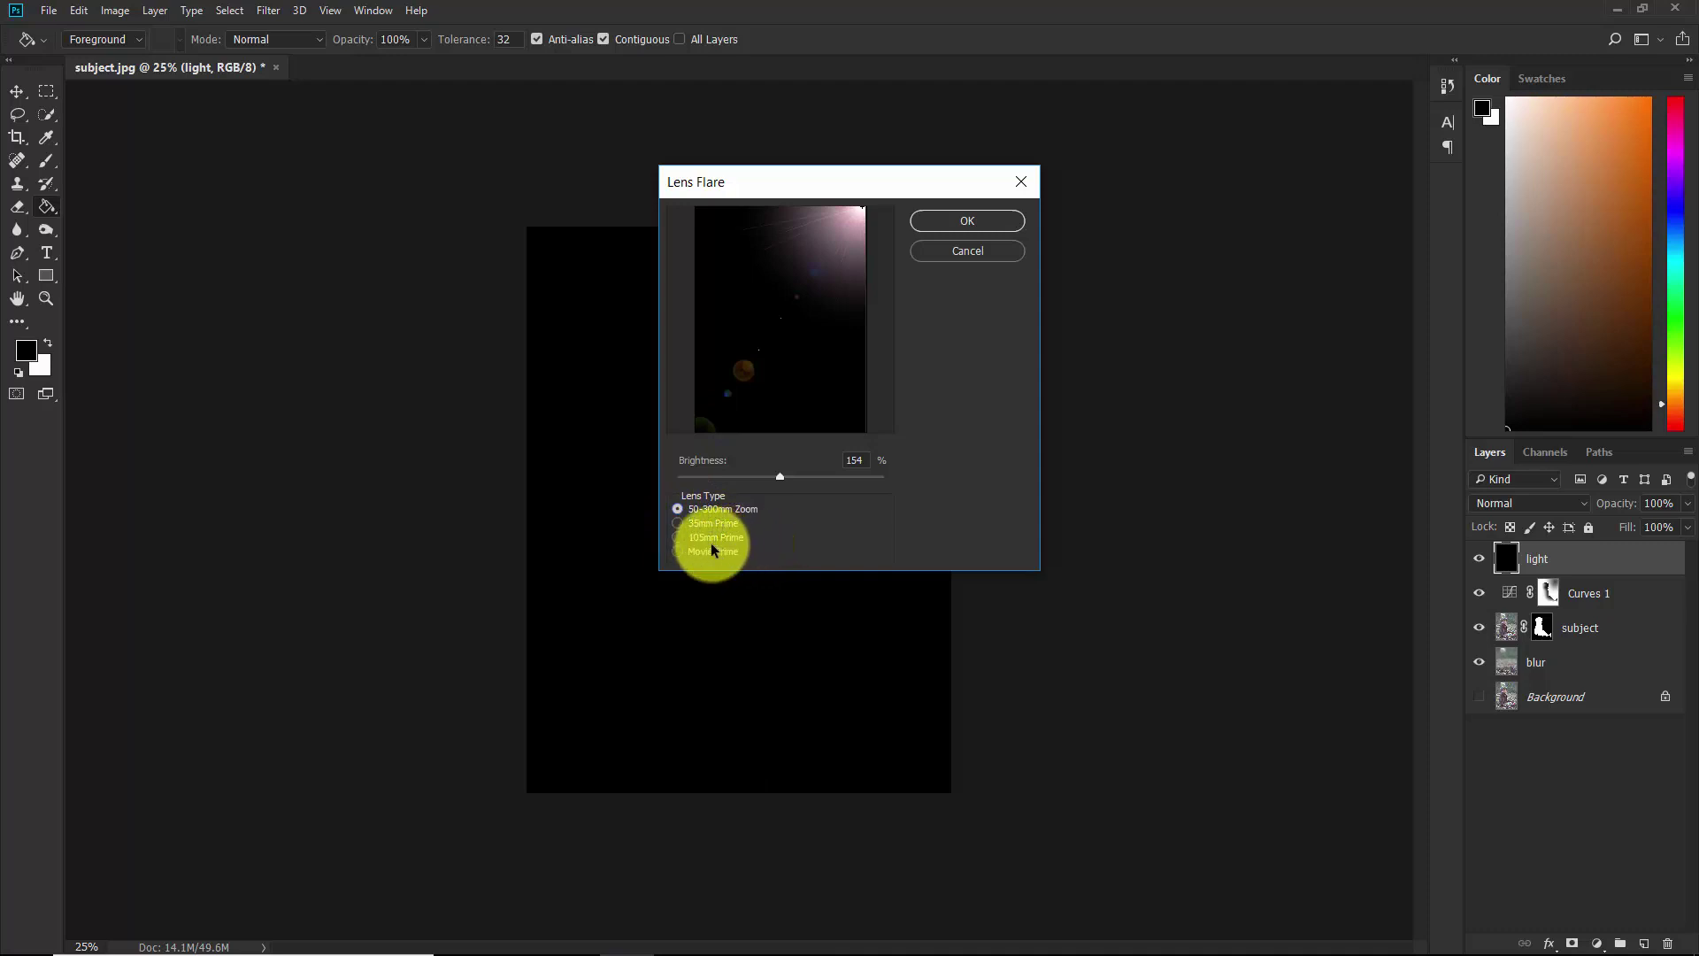
pyautogui.click(678, 537)
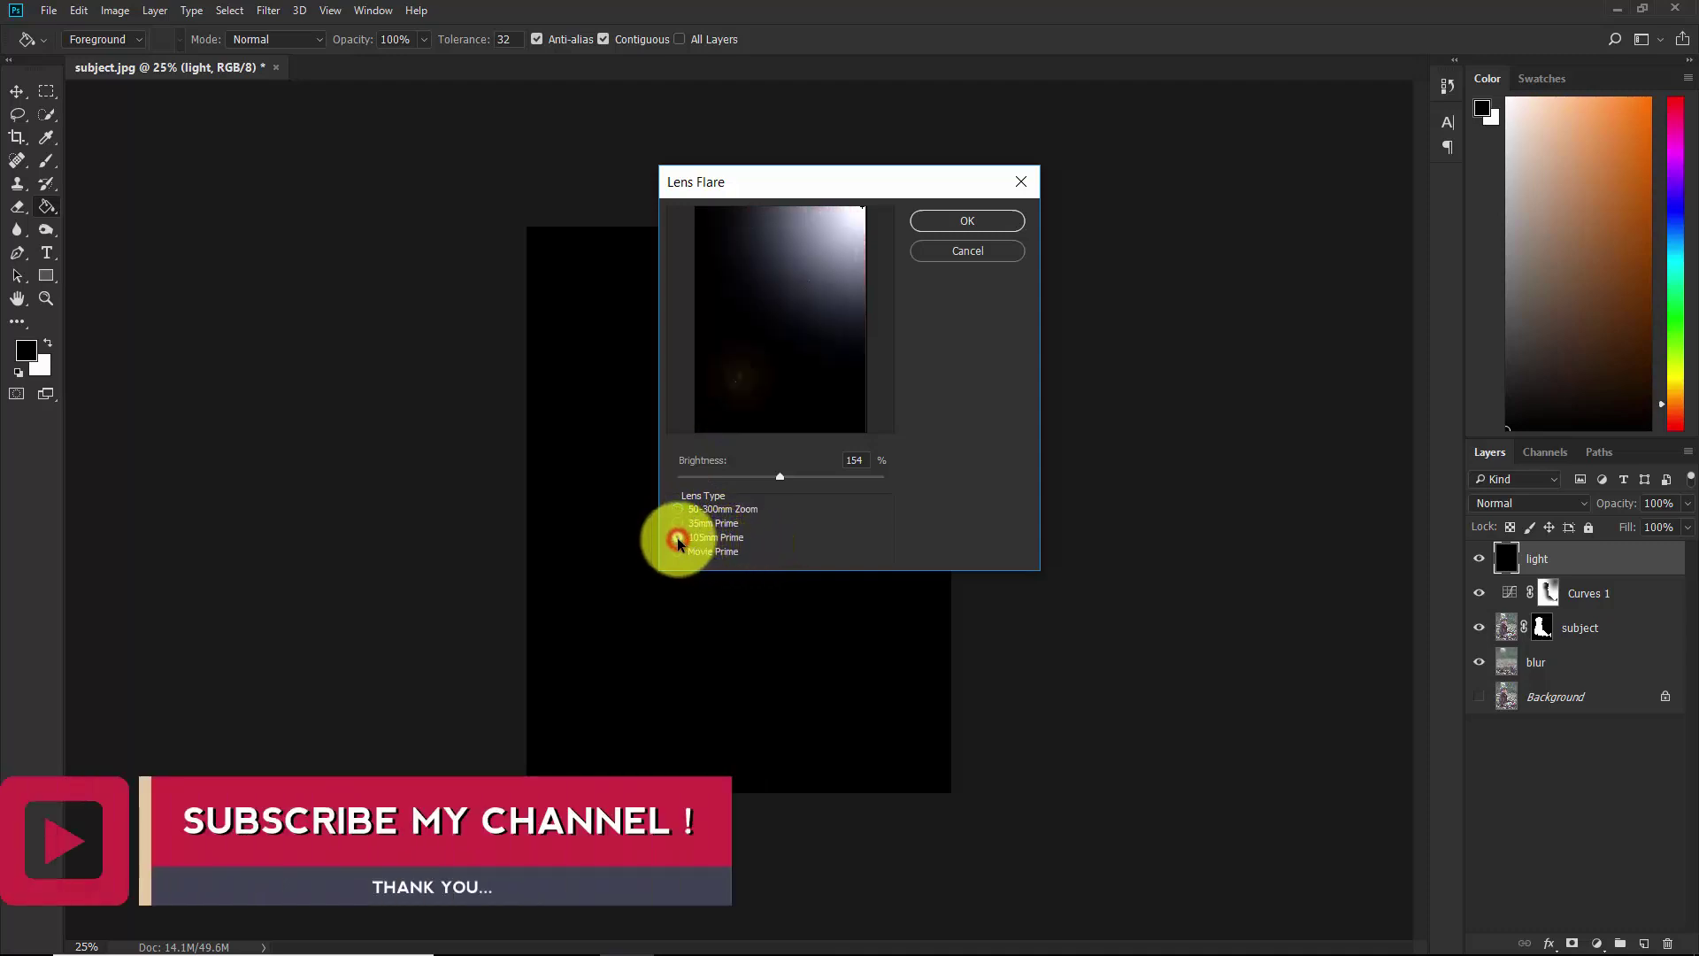
pyautogui.moveTo(781, 478); pyautogui.dragTo(744, 475)
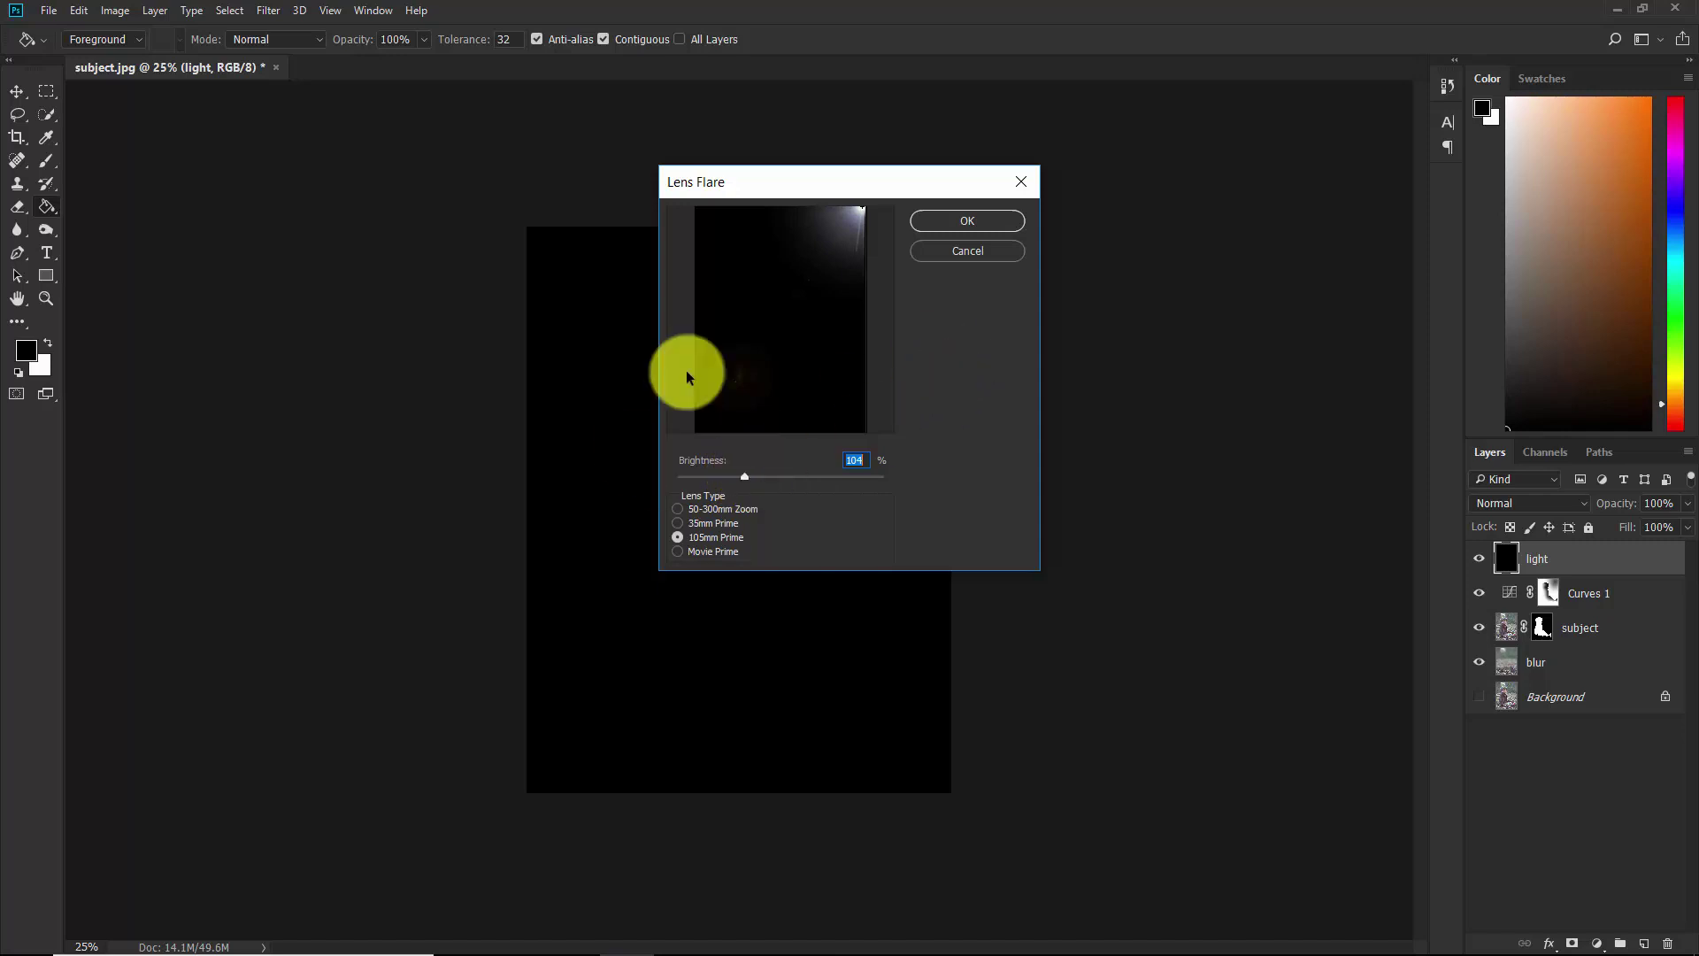
pyautogui.moveTo(740, 345); pyautogui.dragTo(846, 230)
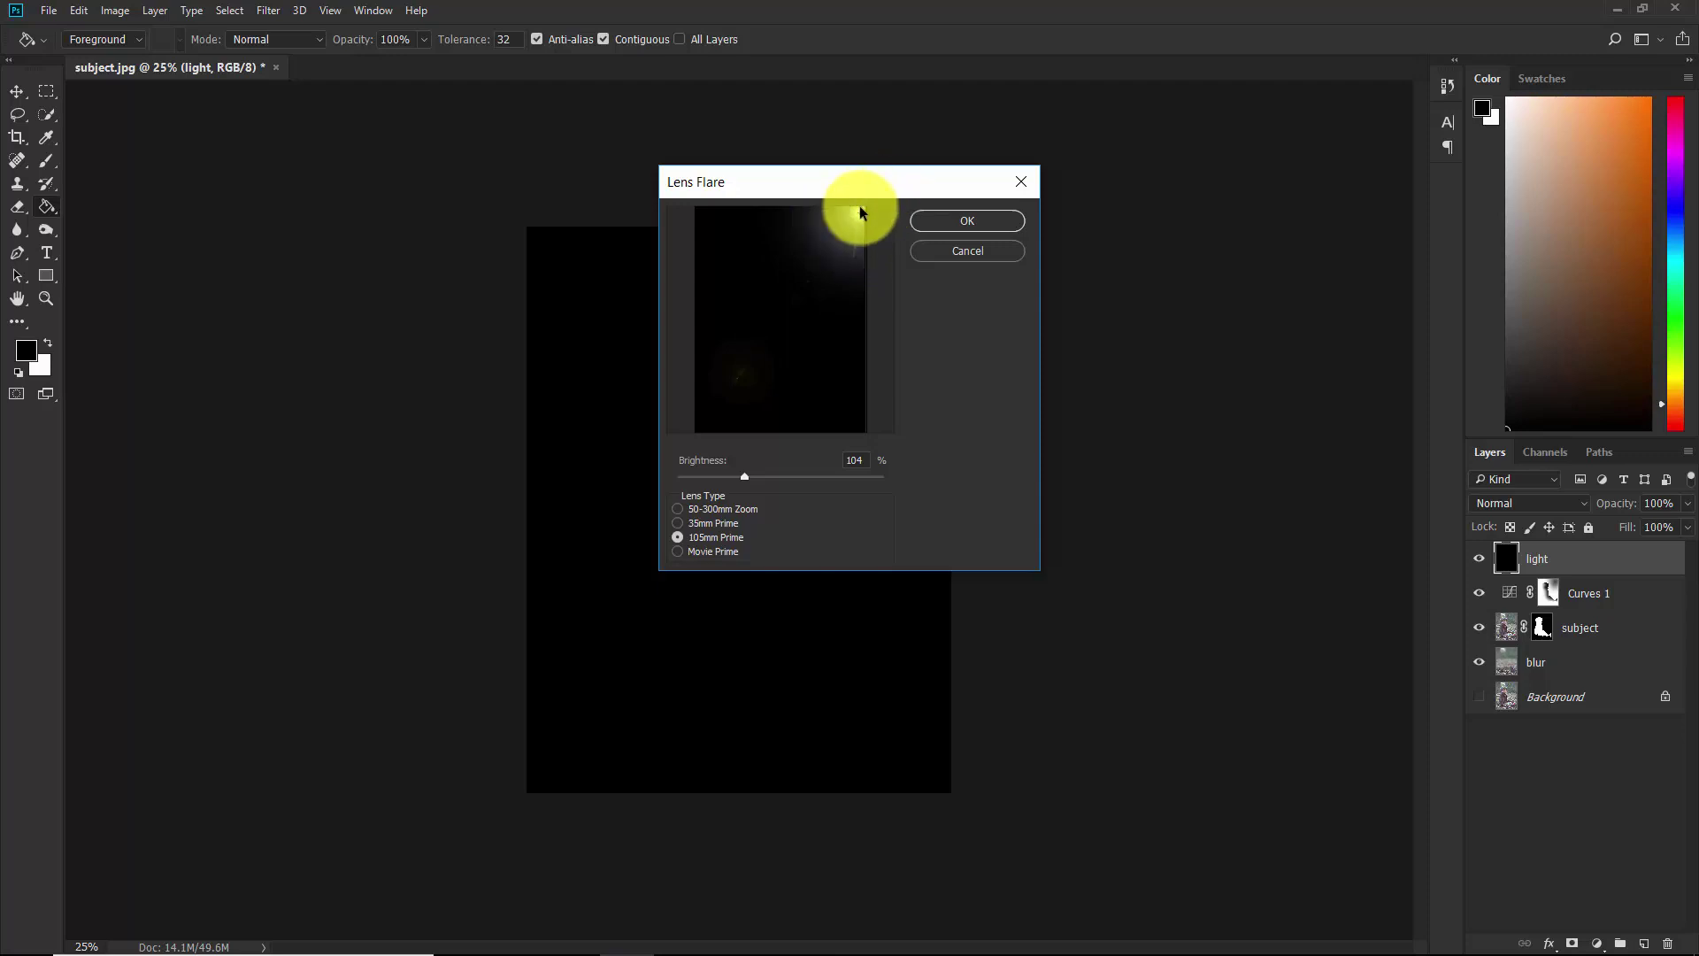
pyautogui.click(966, 221)
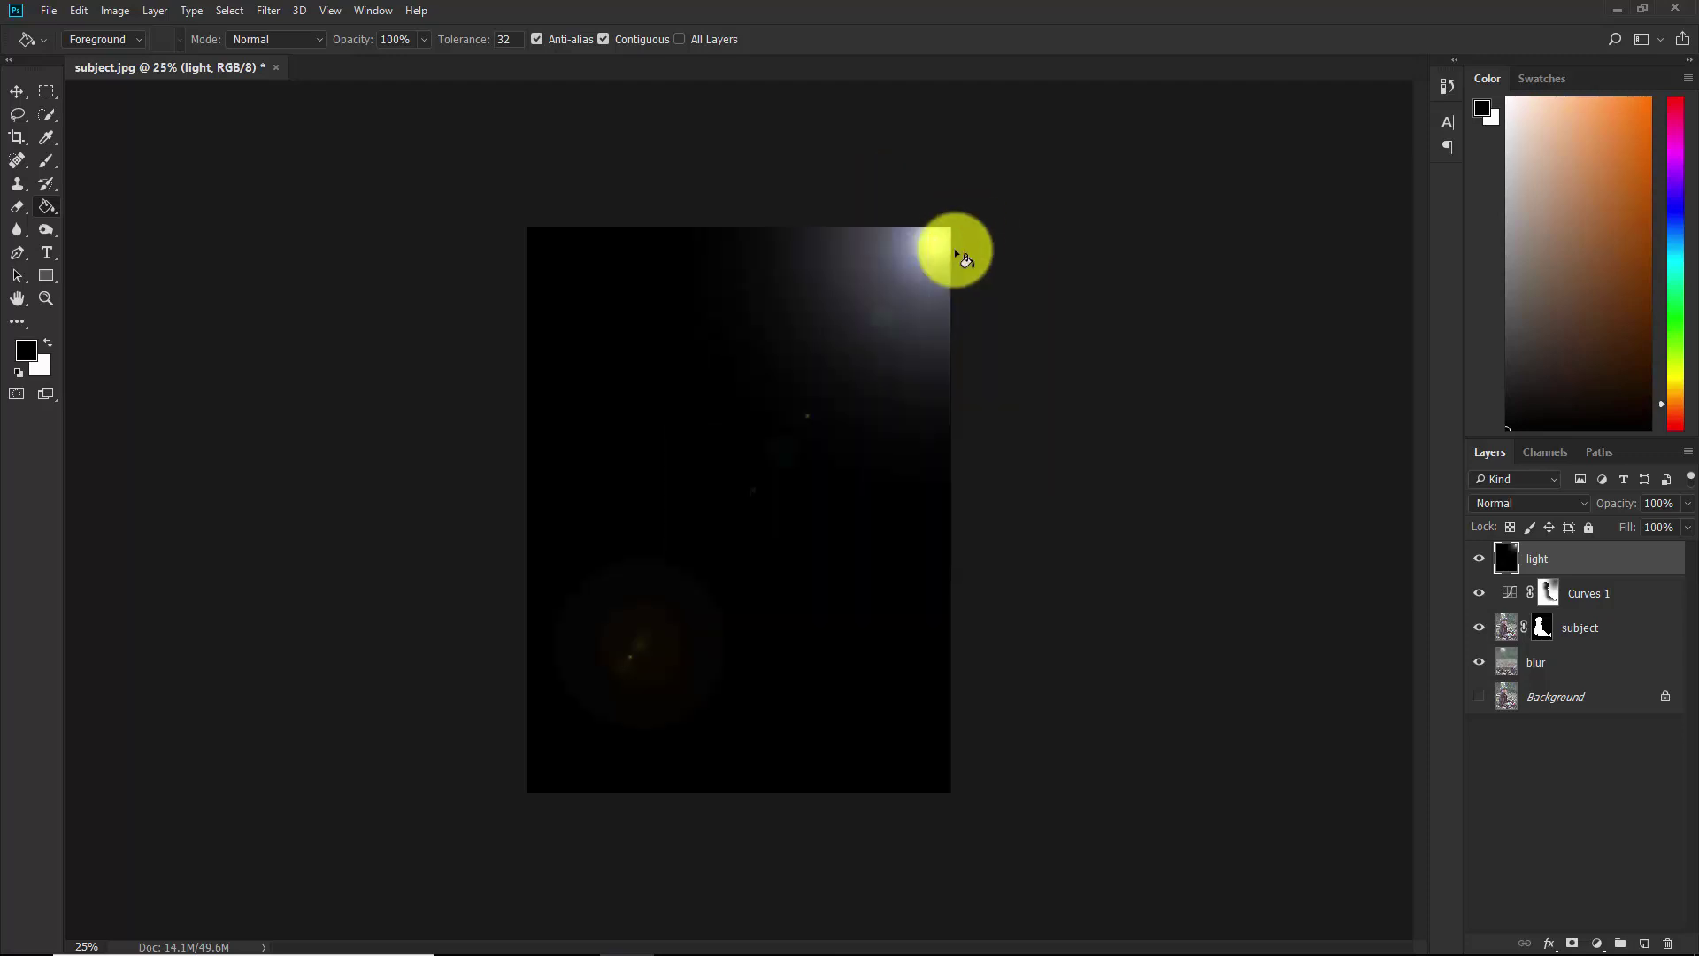
# Switch the light layer to Screen blend mode and toggle its visibility to compare.
pyautogui.click(1506, 500)
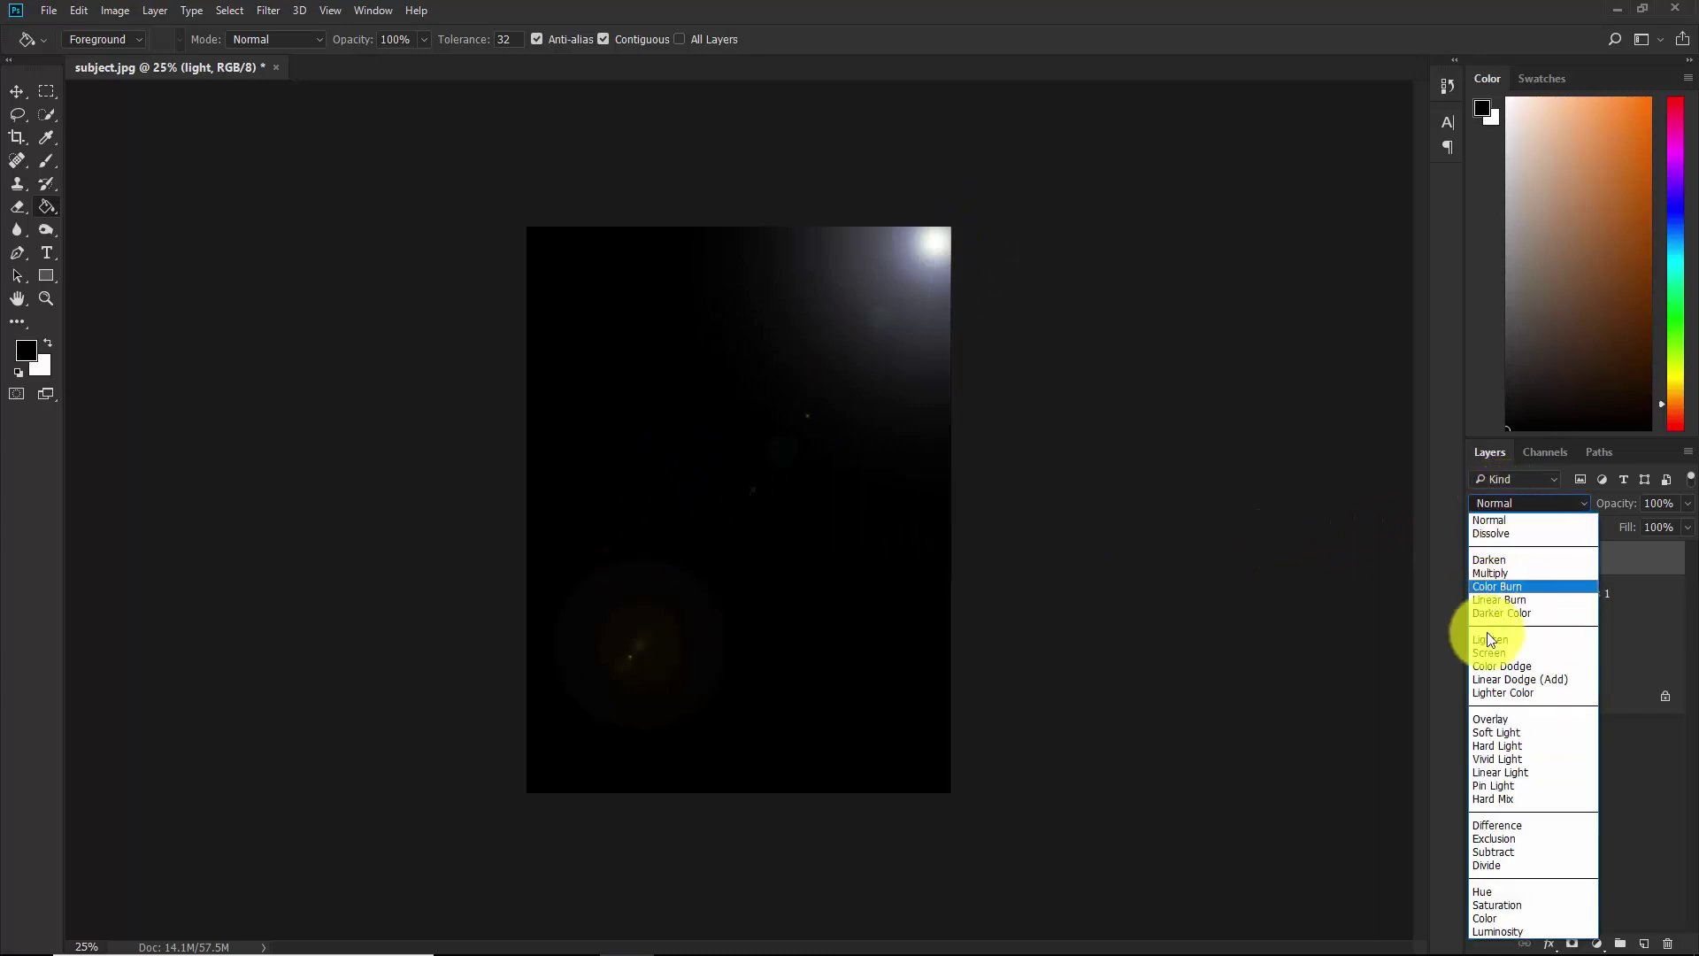
pyautogui.click(1494, 654)
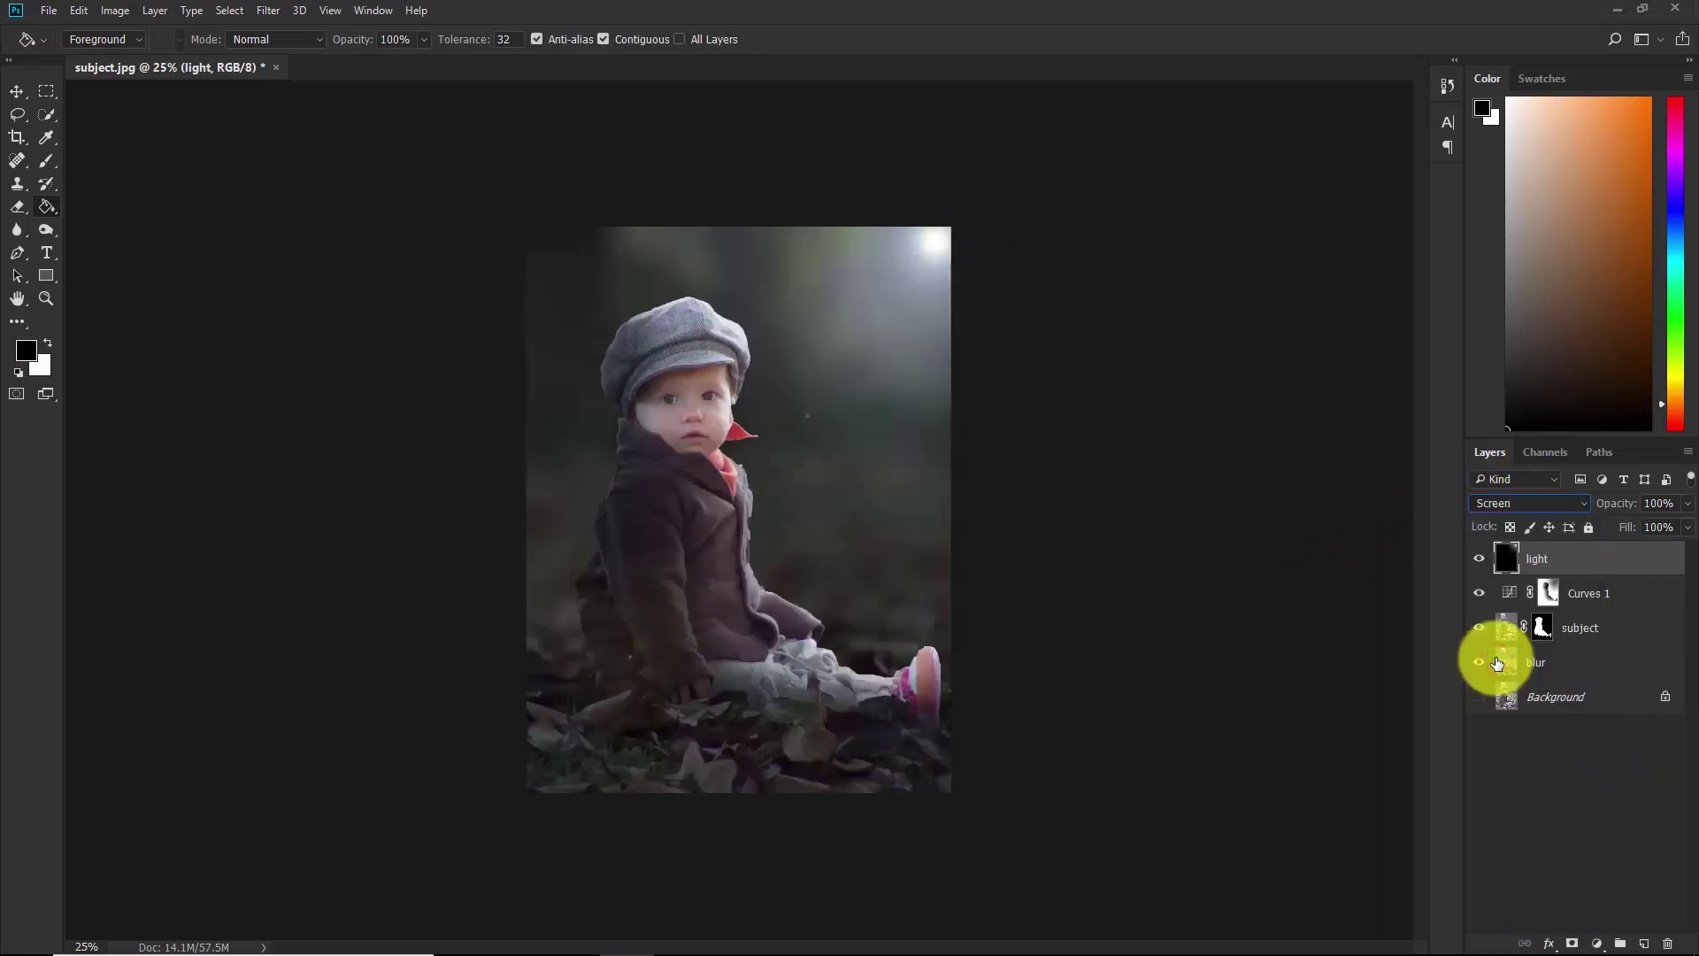
pyautogui.click(1481, 557)
pyautogui.click(1480, 557)
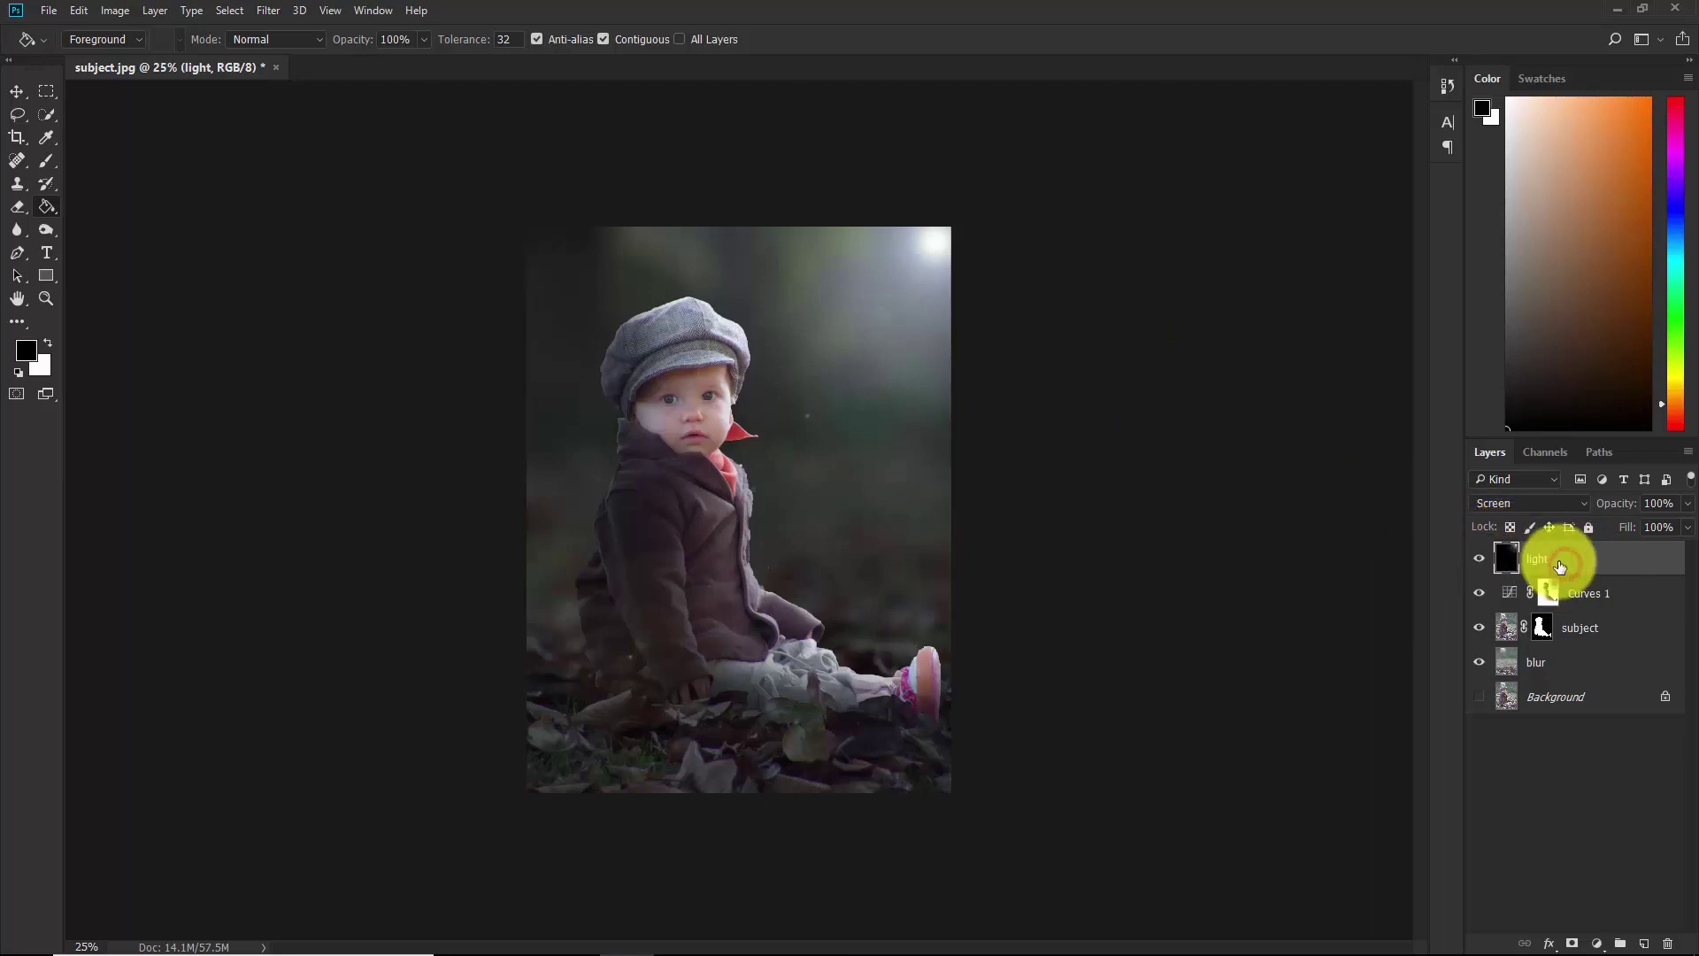
pyautogui.click(113, 10)
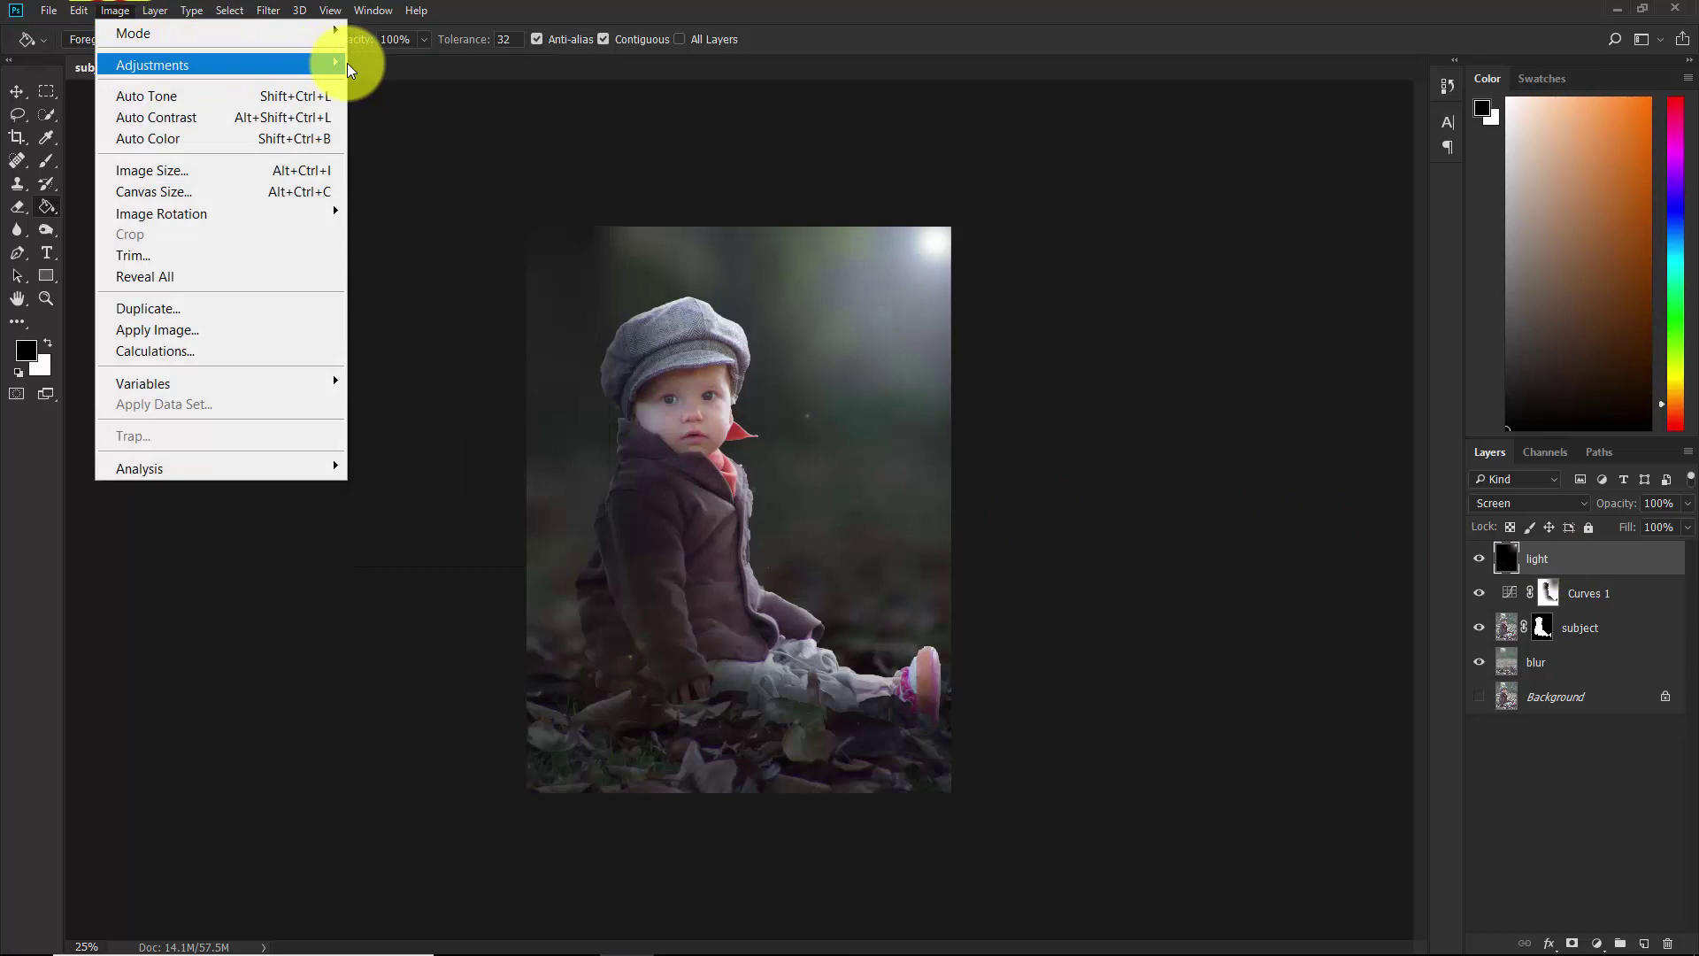
# Colorize the flare warm orange in Hue/Saturation with Hue 22 and Saturation 50.
pyautogui.moveTo(324, 67)
pyautogui.click(416, 177)
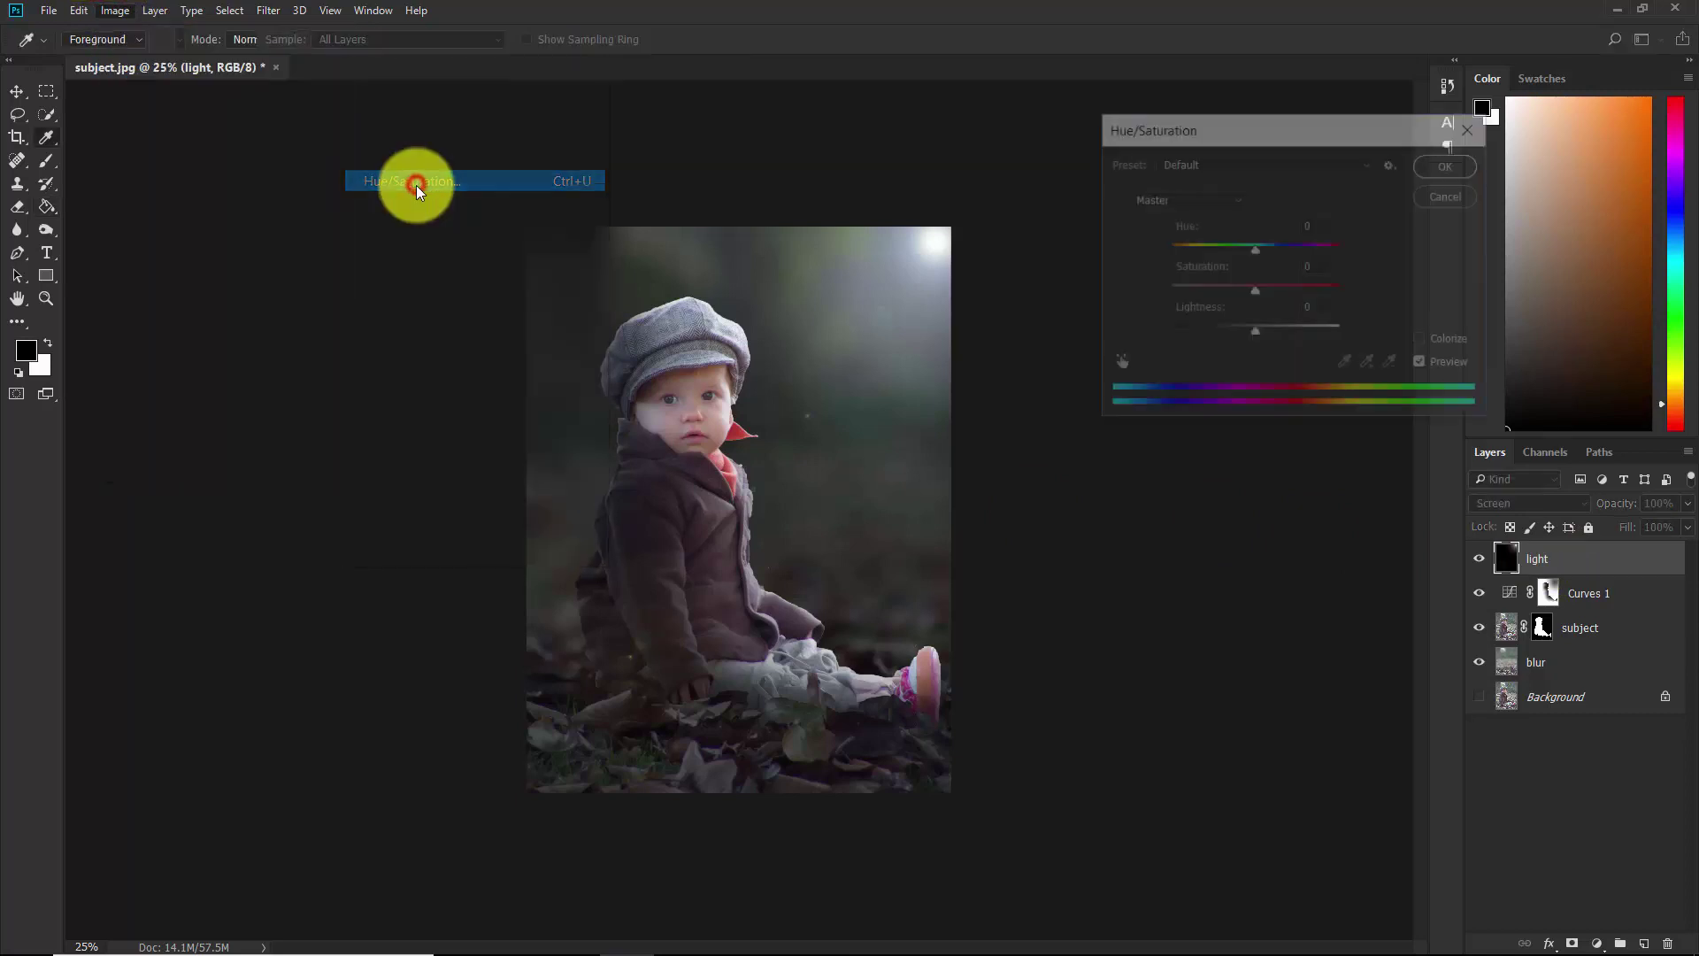
pyautogui.moveTo(1301, 125); pyautogui.dragTo(1139, 90)
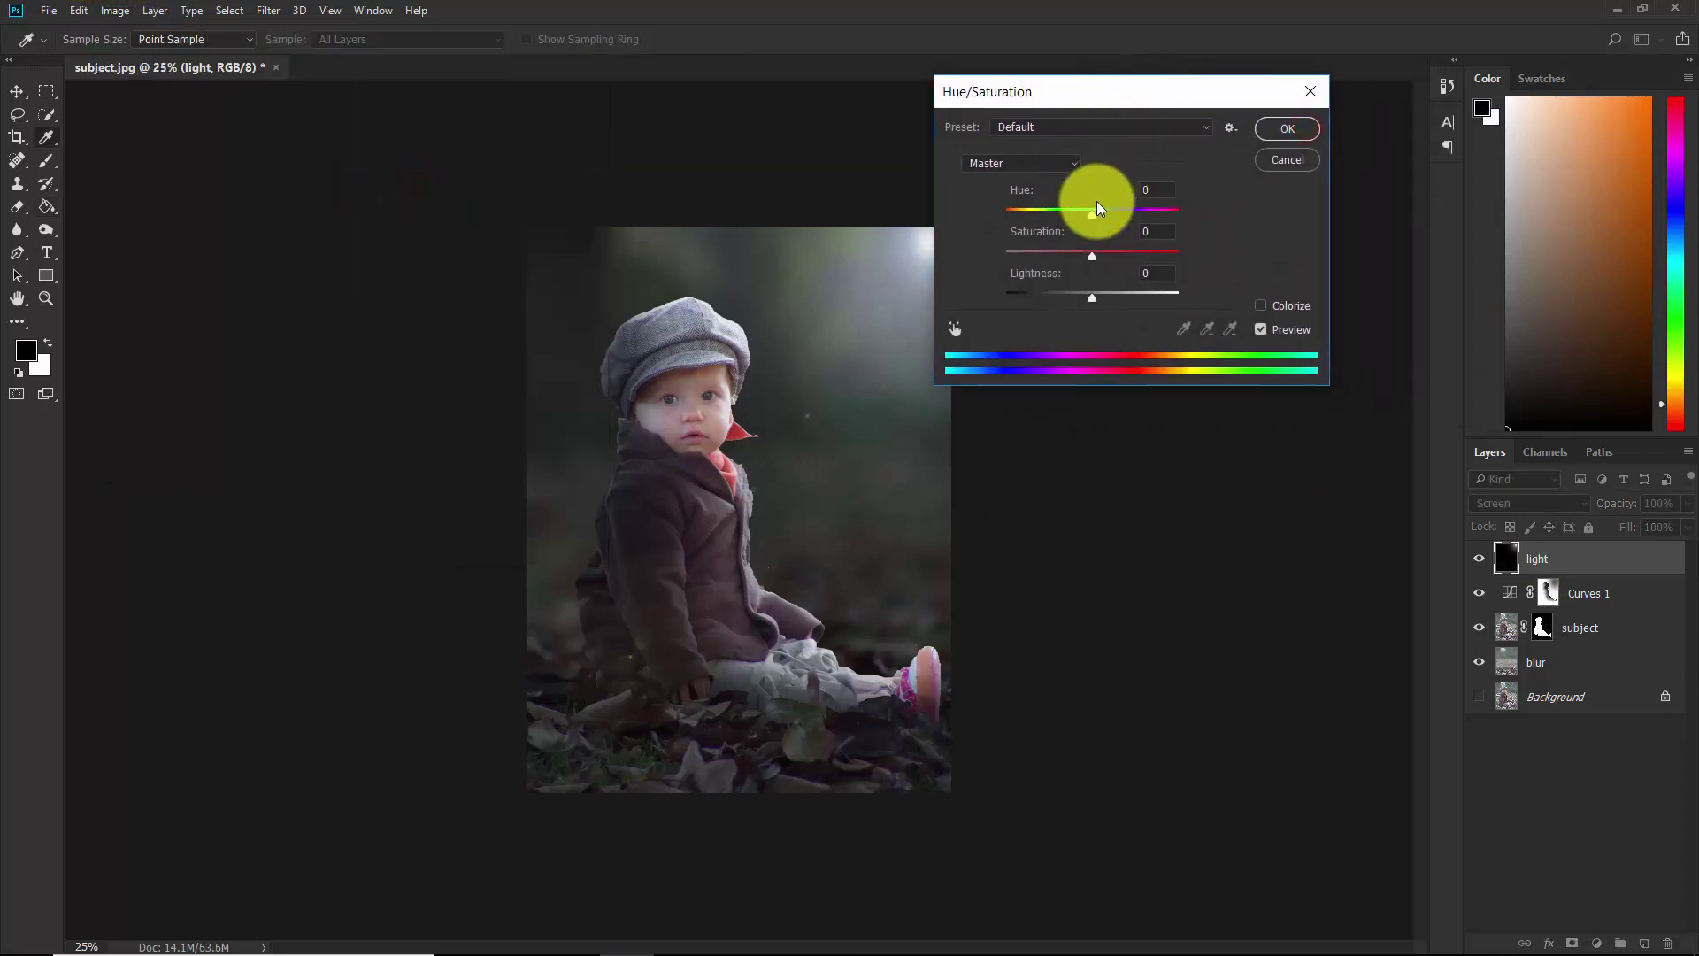
pyautogui.moveTo(1078, 213)
pyautogui.mouseDown()
pyautogui.moveTo(1005, 216)
pyautogui.moveTo(1096, 222)
pyautogui.mouseUp()
pyautogui.moveTo(1100, 95); pyautogui.dragTo(1175, 127)
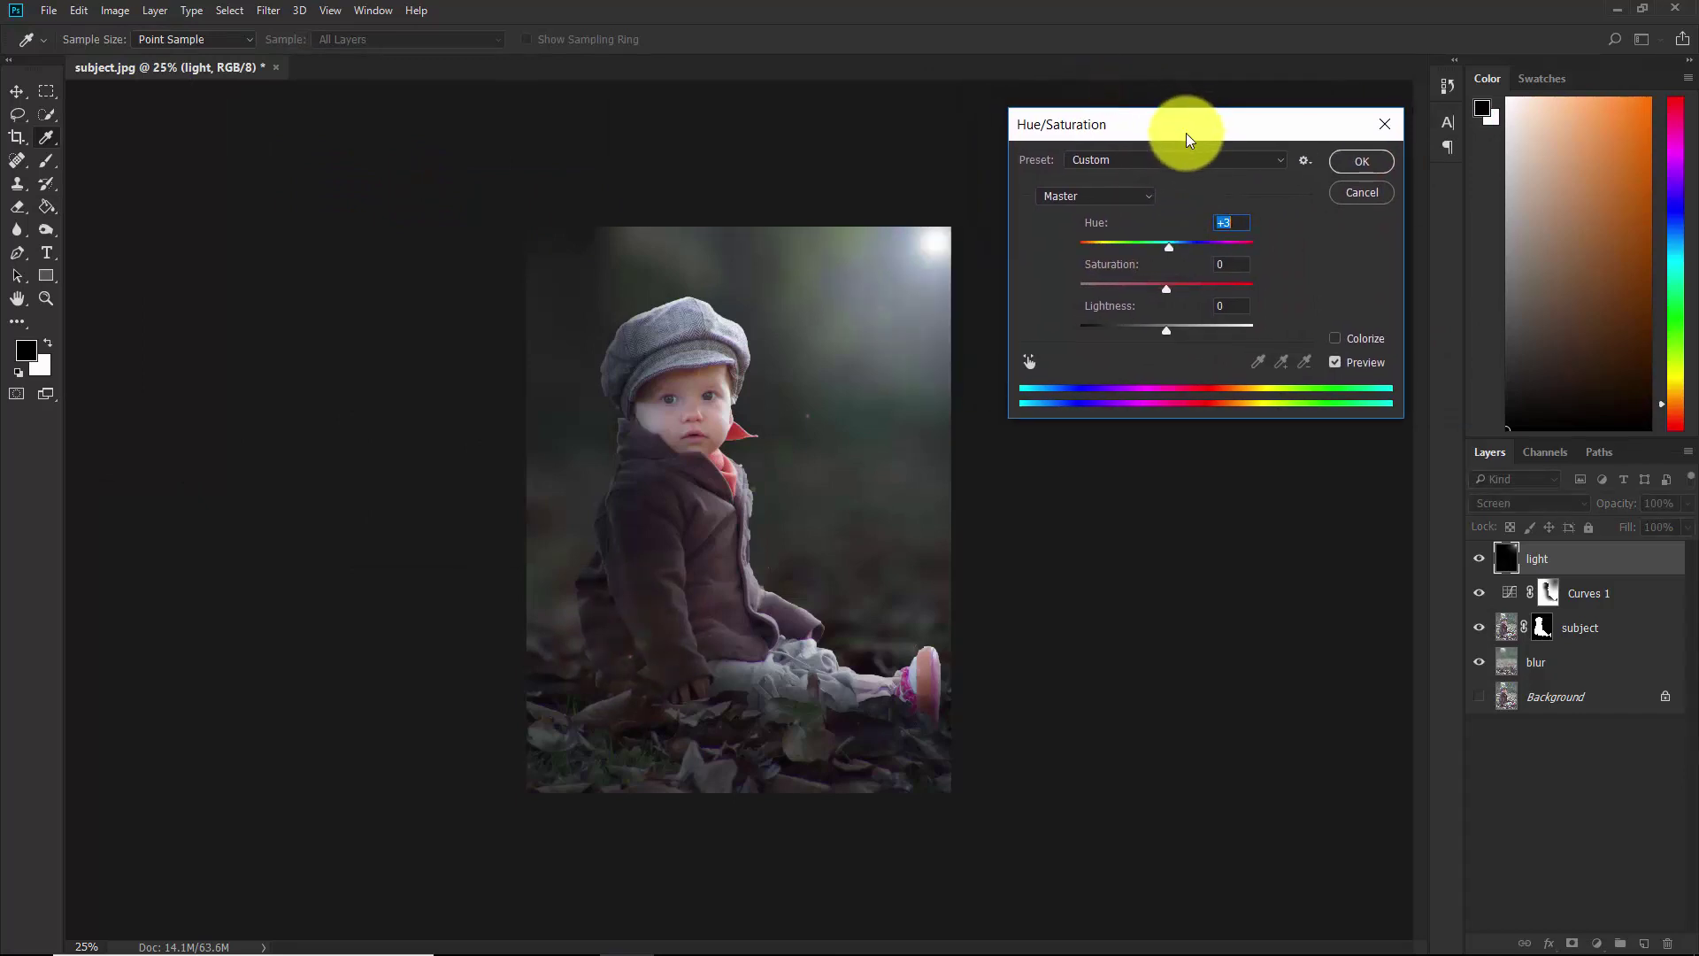
pyautogui.doubleClick(1234, 222)
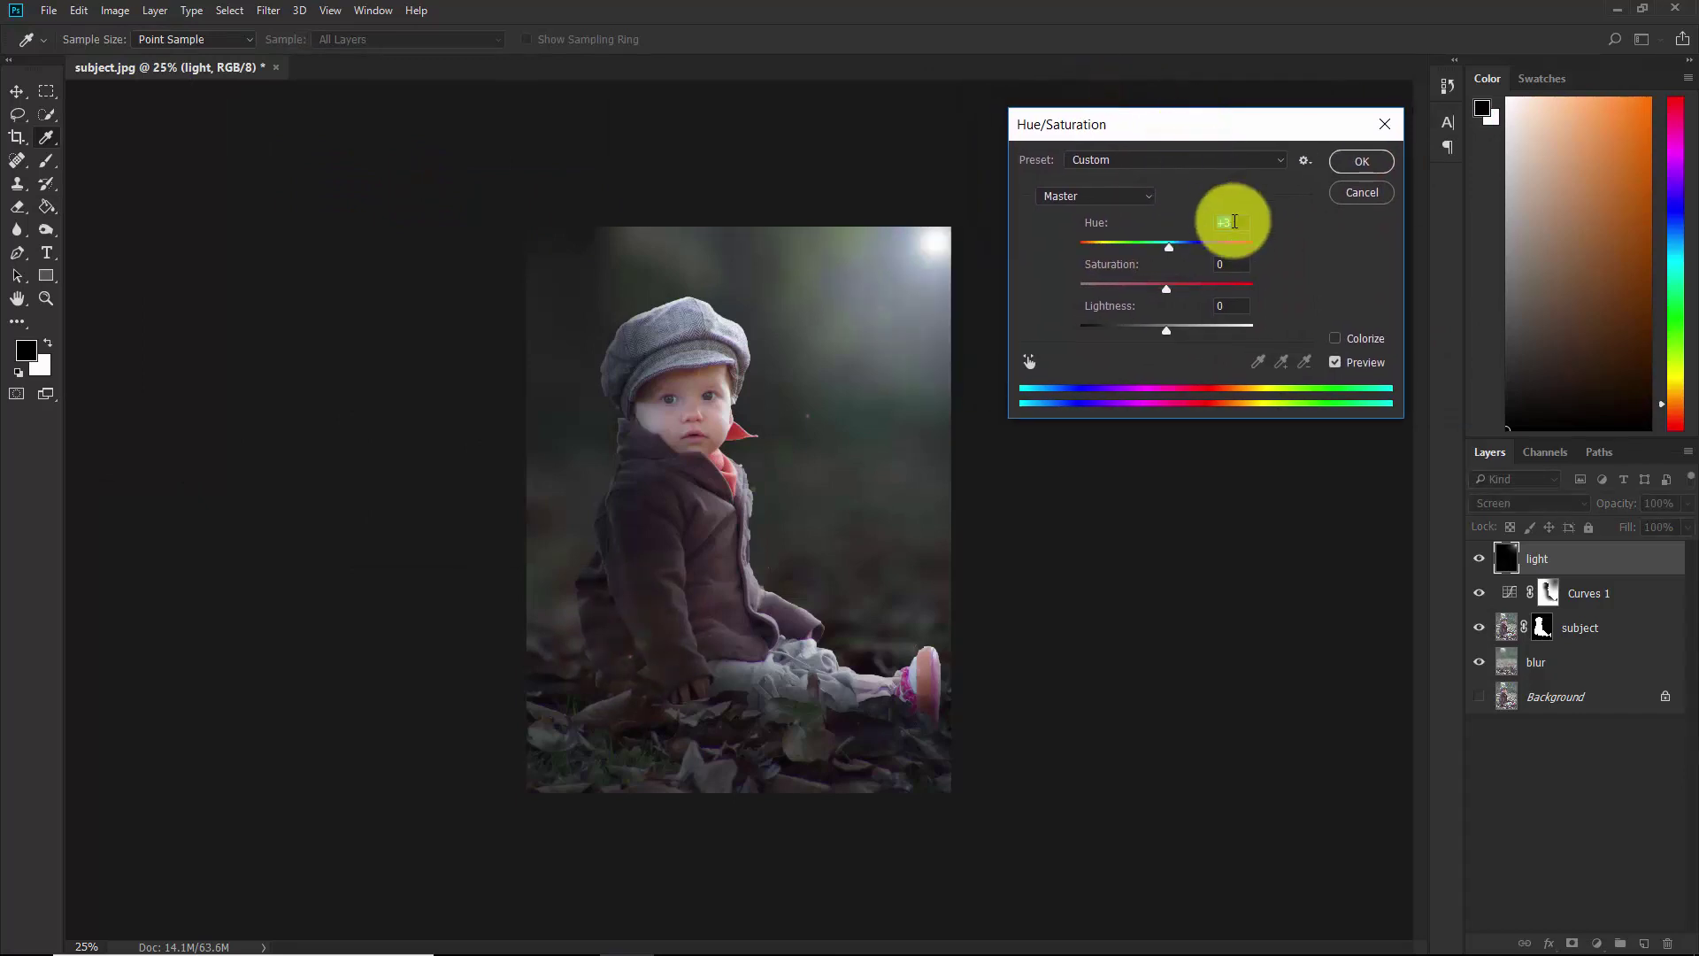
pyautogui.click(1336, 339)
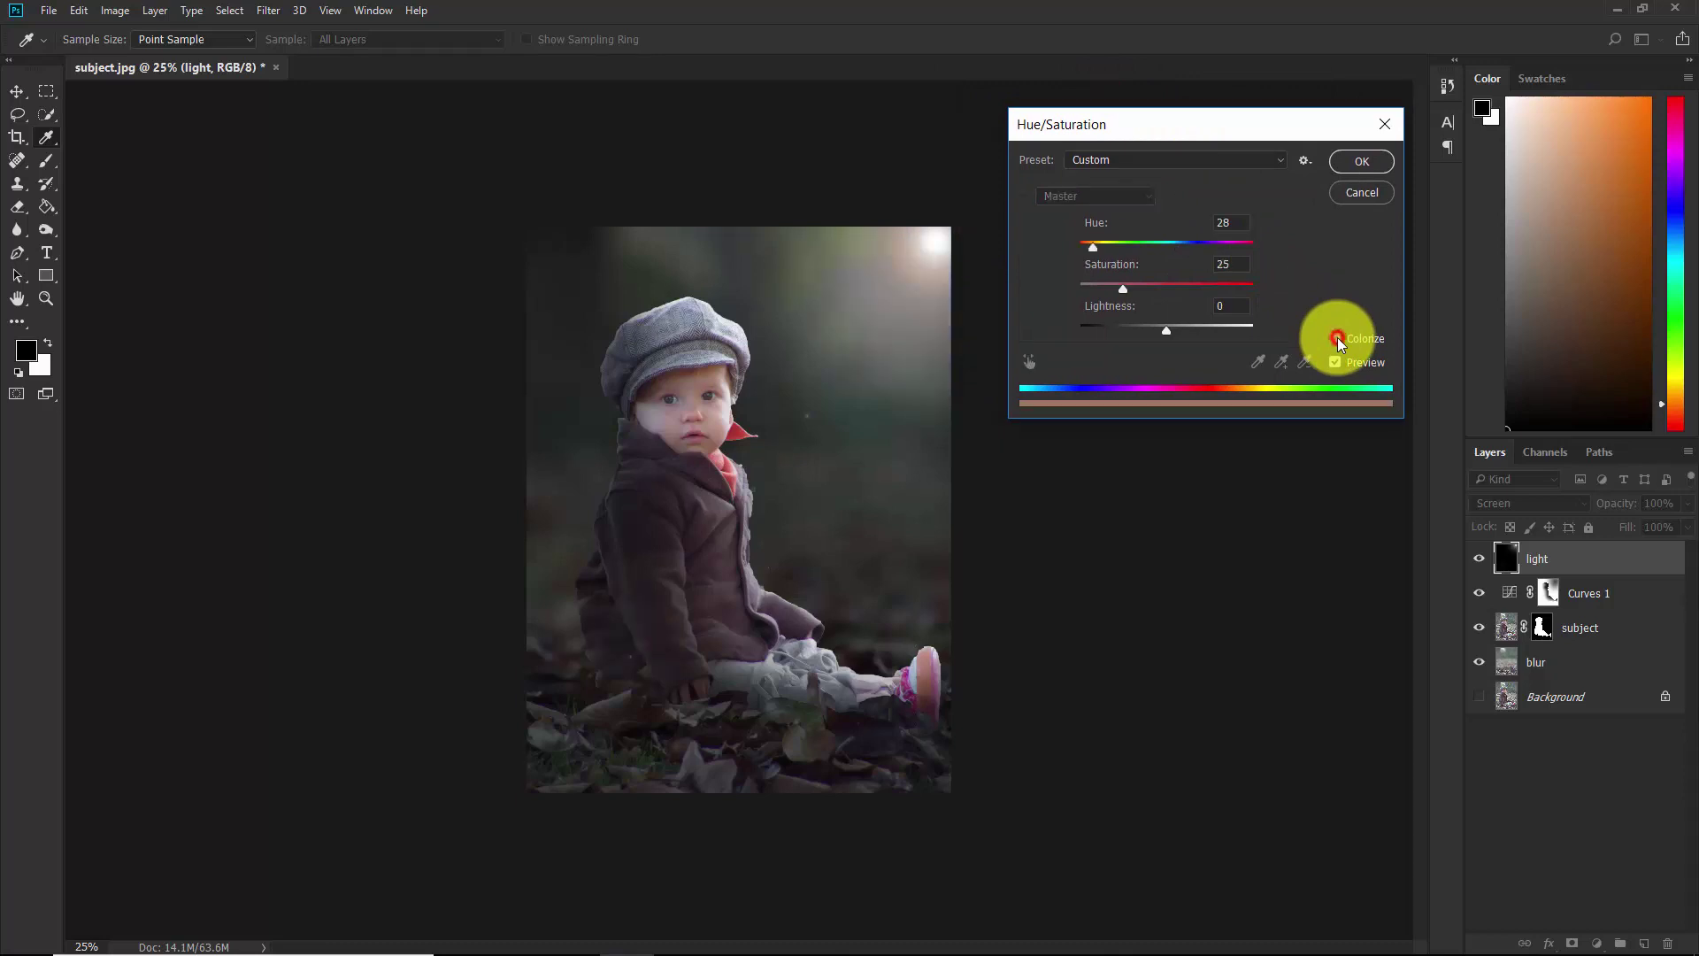
pyautogui.moveTo(1100, 248)
pyautogui.mouseDown()
pyautogui.moveTo(1159, 244)
pyautogui.moveTo(1075, 250)
pyautogui.mouseUp()
pyautogui.click(891, 273)
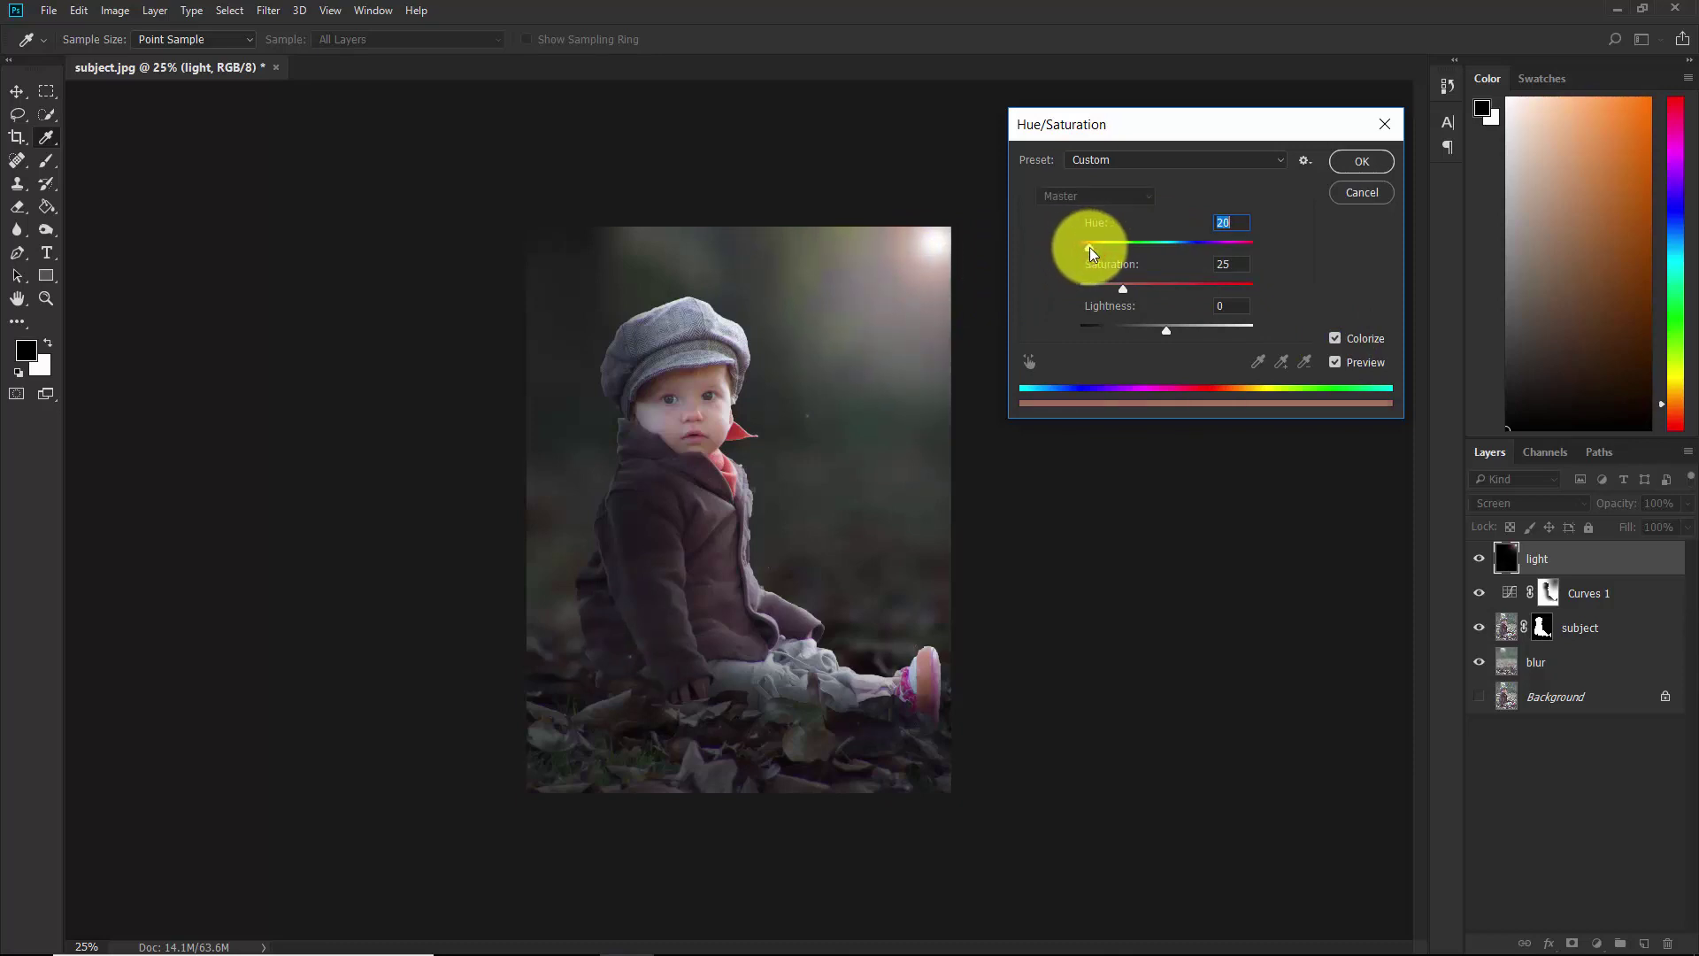
pyautogui.moveTo(1086, 242); pyautogui.dragTo(1091, 247)
pyautogui.moveTo(1088, 246); pyautogui.dragTo(1139, 290)
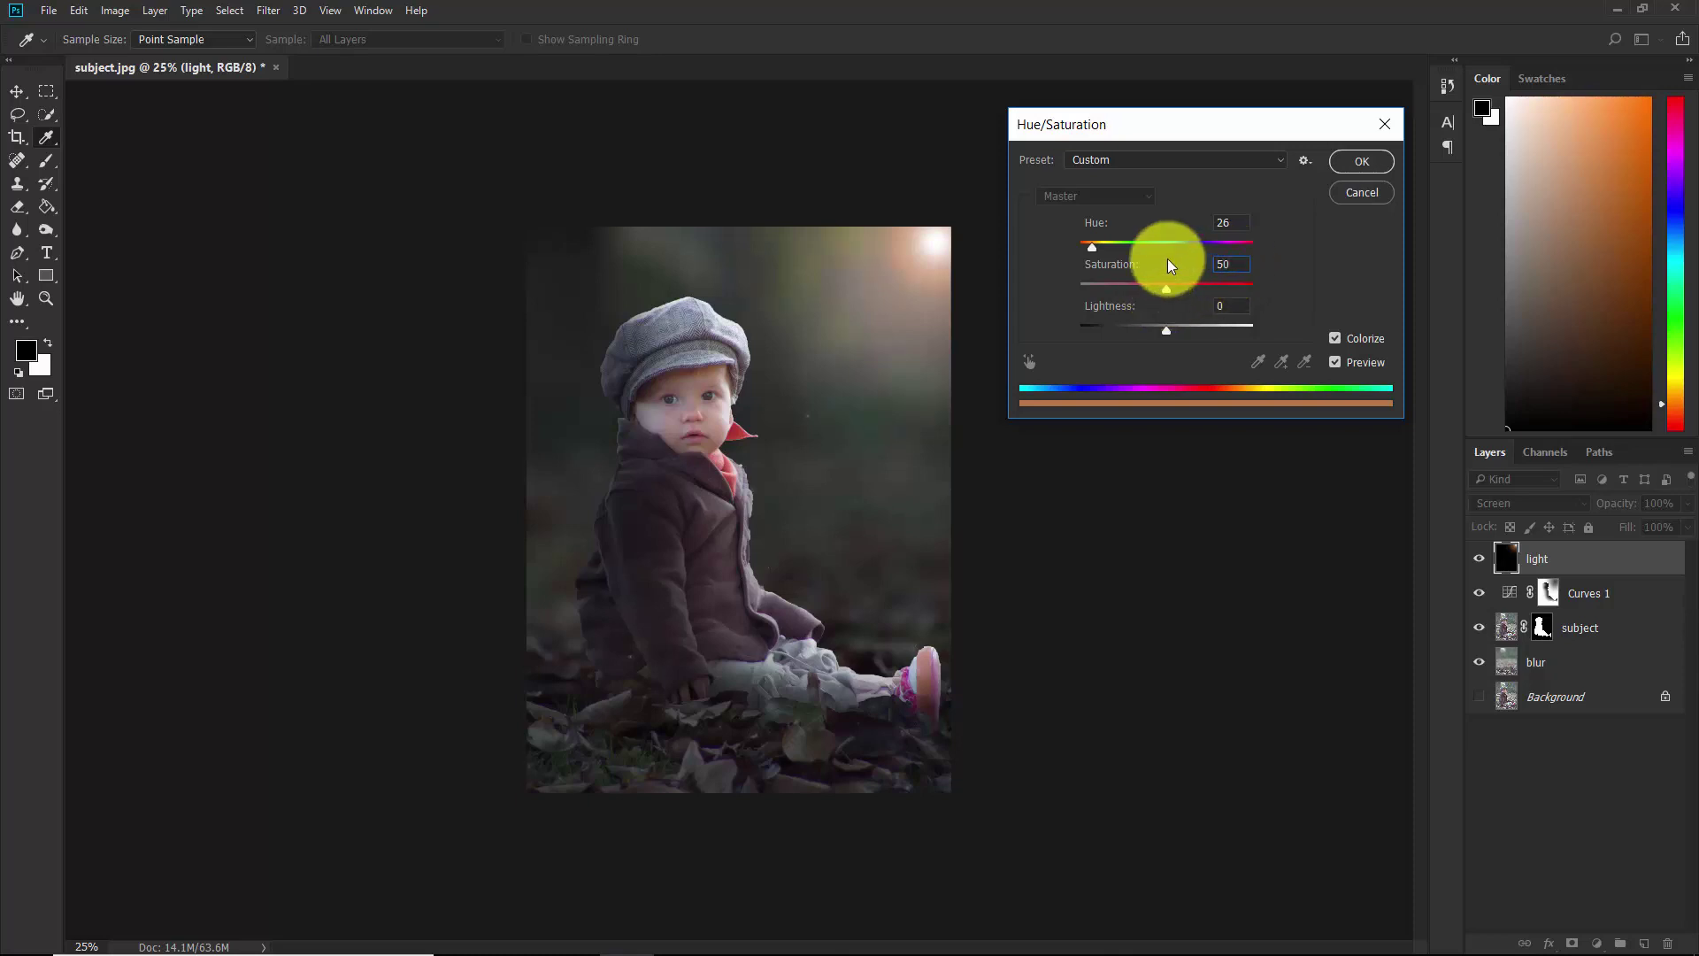
pyautogui.moveTo(1092, 251); pyautogui.dragTo(1096, 252)
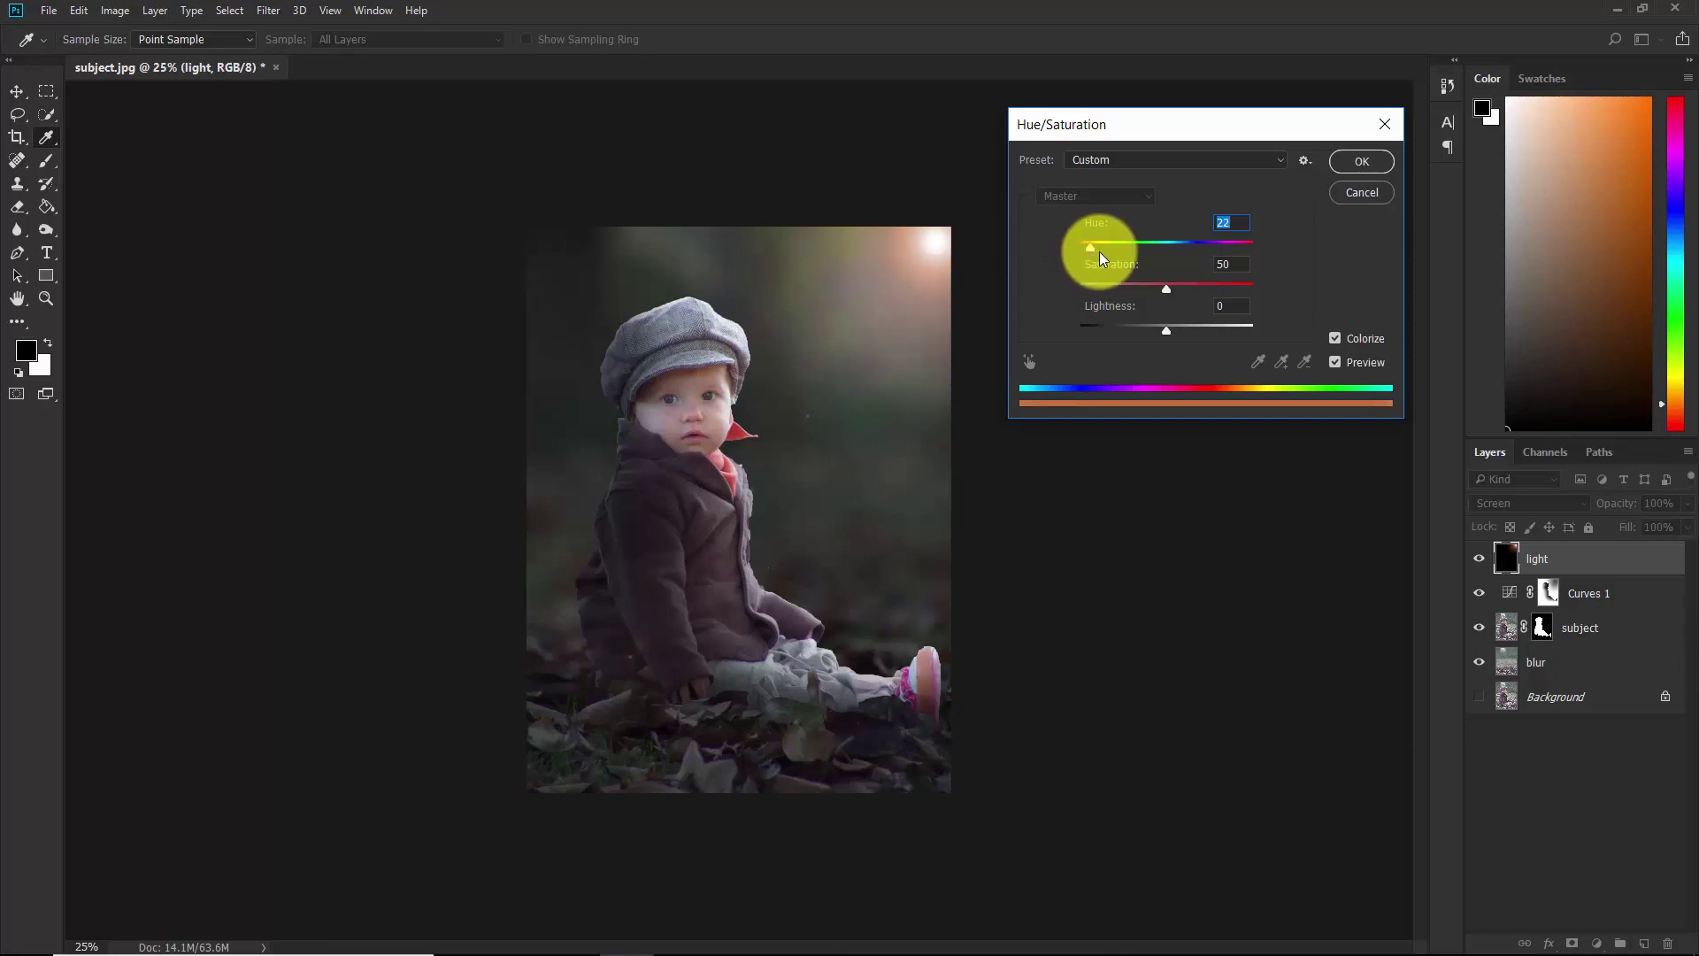
pyautogui.click(1358, 159)
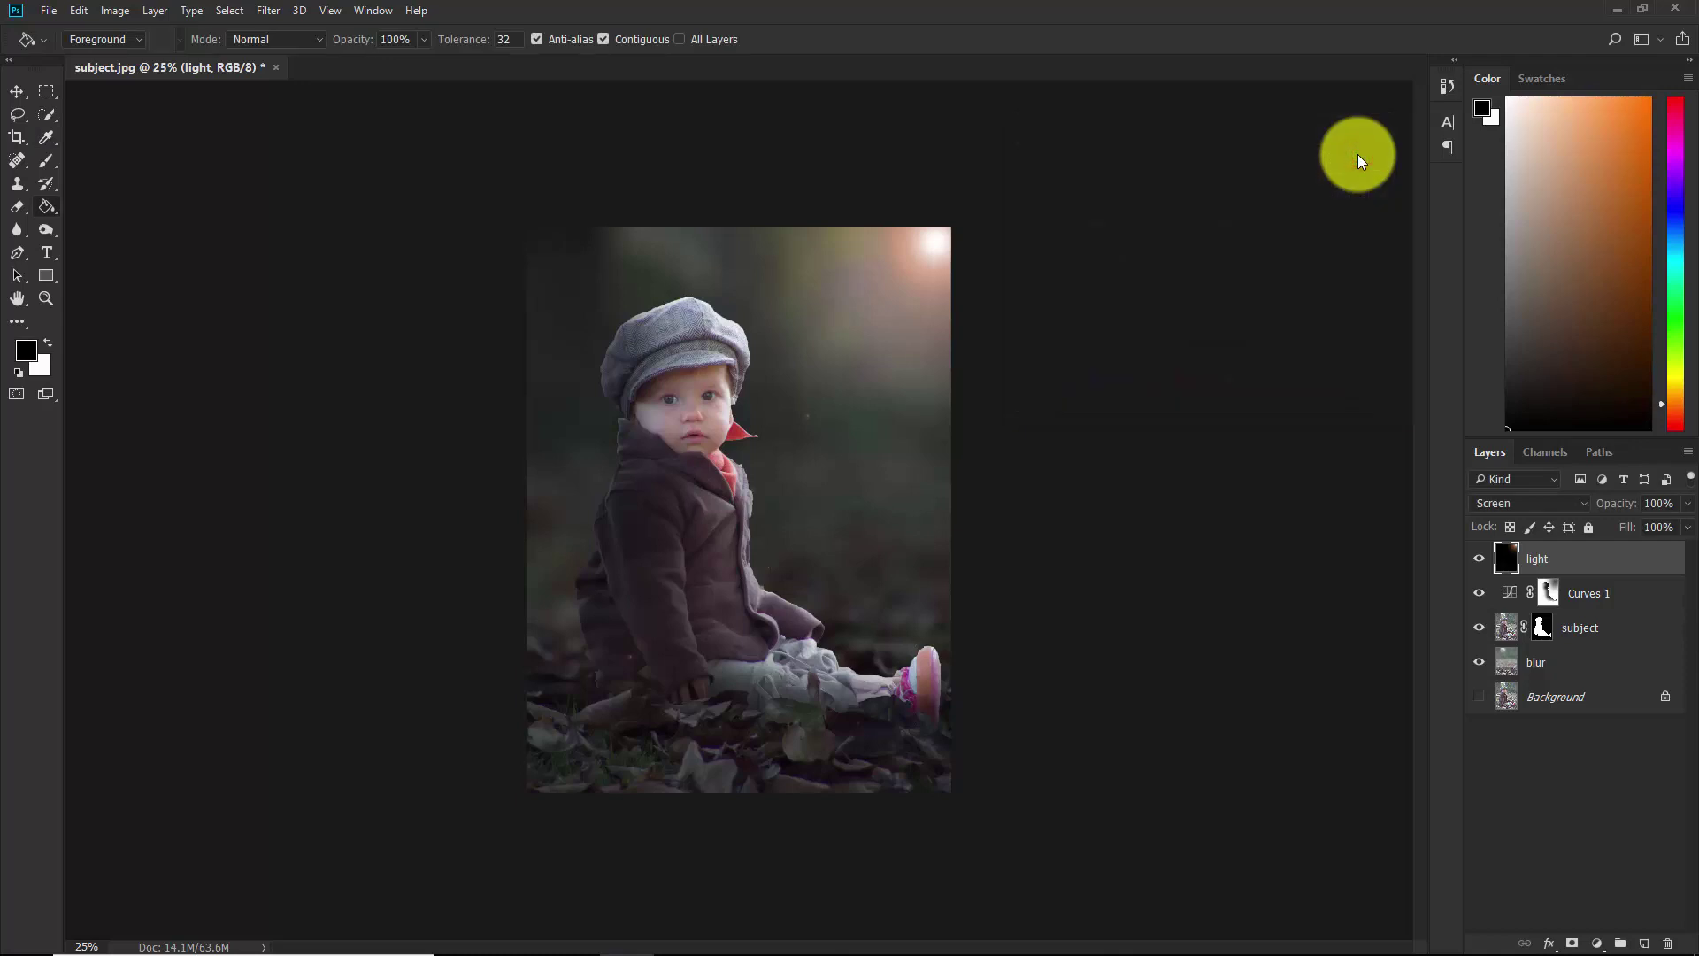
# Free-transform the light layer up to 130% from the bottom-left corner and reposition the glow.
pyautogui.hotkey('ctrl', 't')
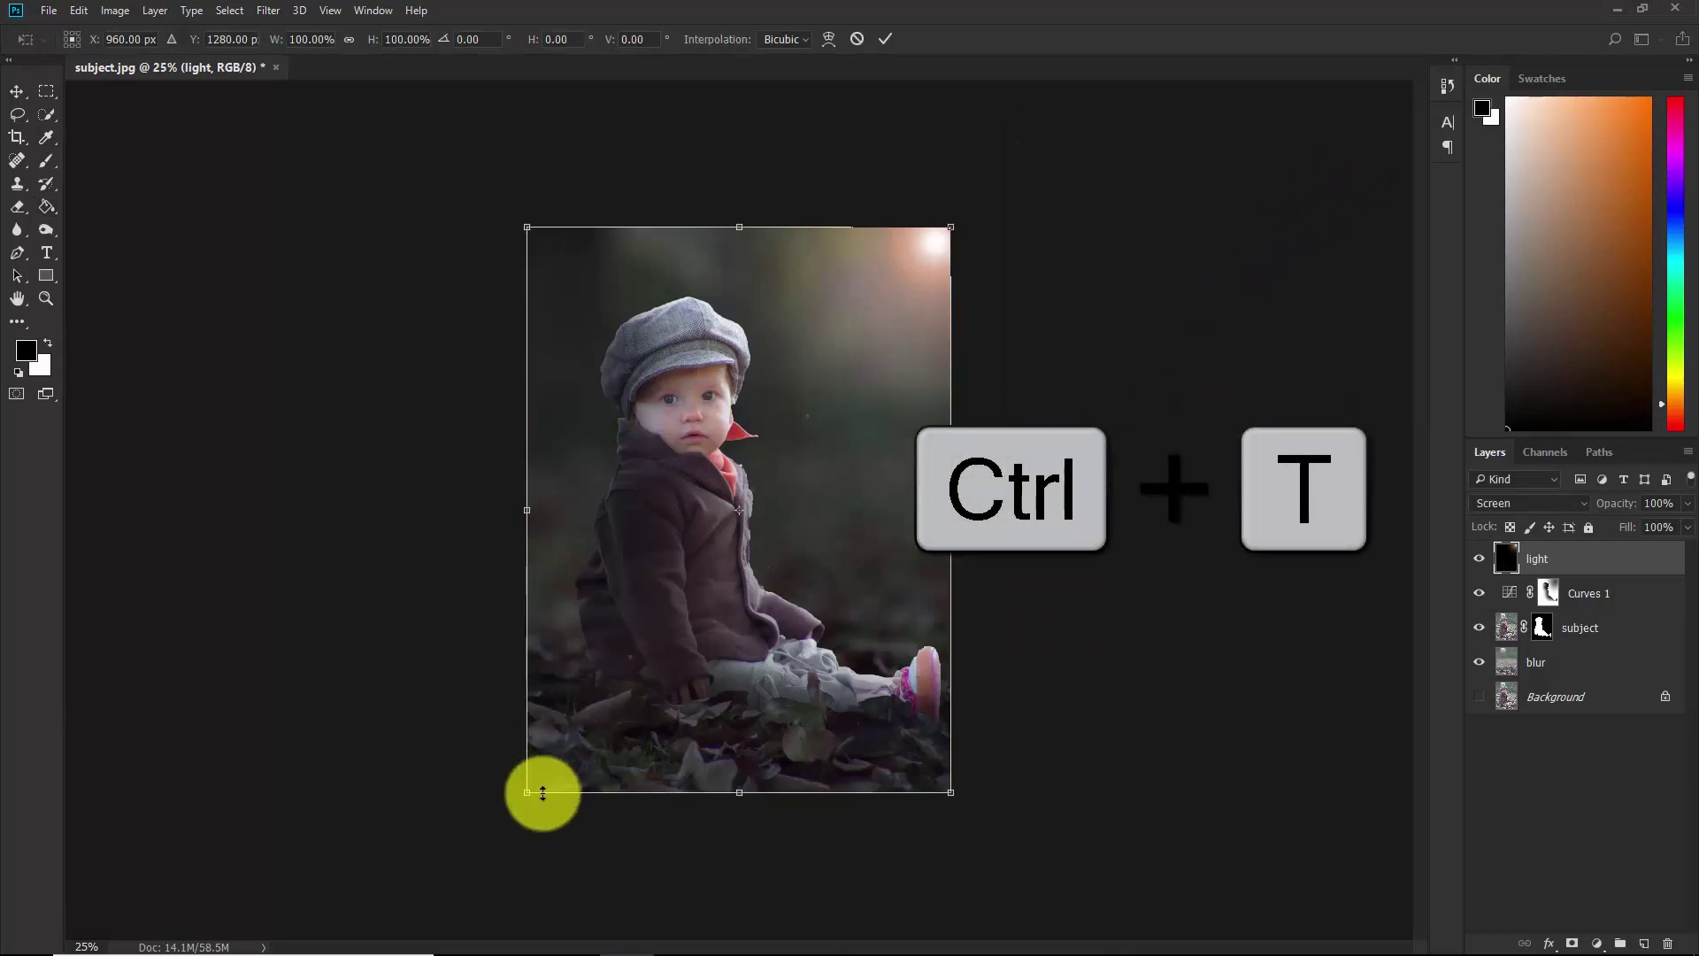
pyautogui.moveTo(528, 793); pyautogui.dragTo(409, 911)
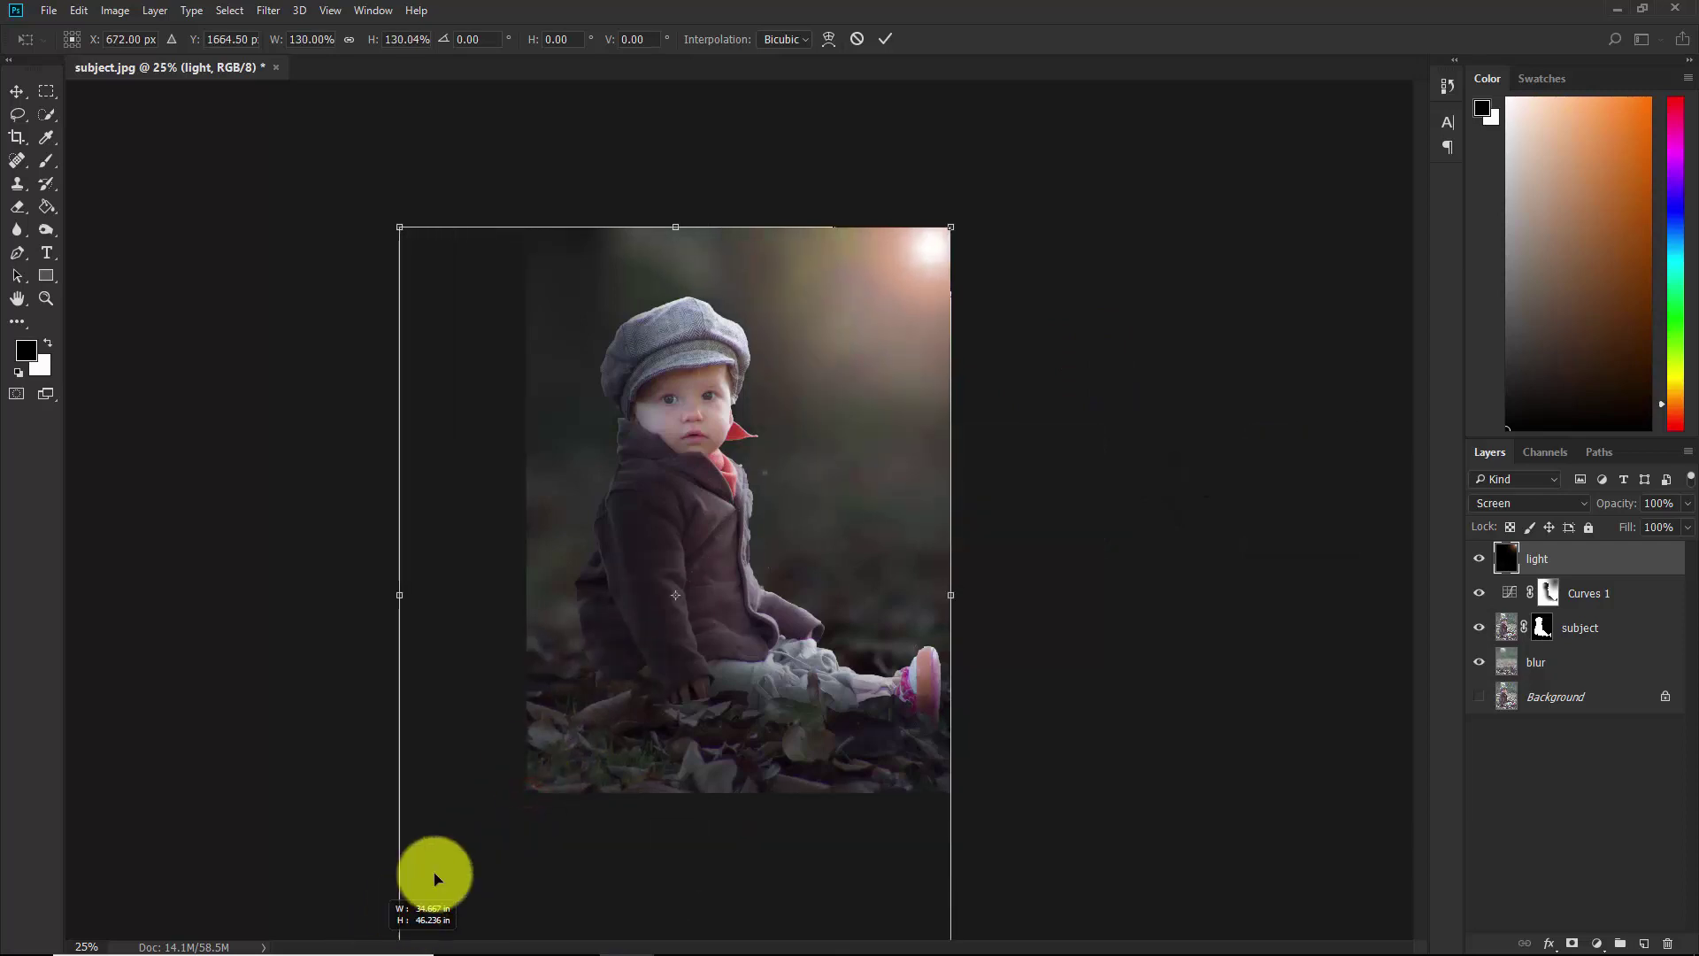
pyautogui.moveTo(847, 486)
pyautogui.mouseDown()
pyautogui.moveTo(869, 463)
pyautogui.moveTo(839, 486)
pyautogui.moveTo(858, 481)
pyautogui.mouseUp()
pyautogui.click(887, 39)
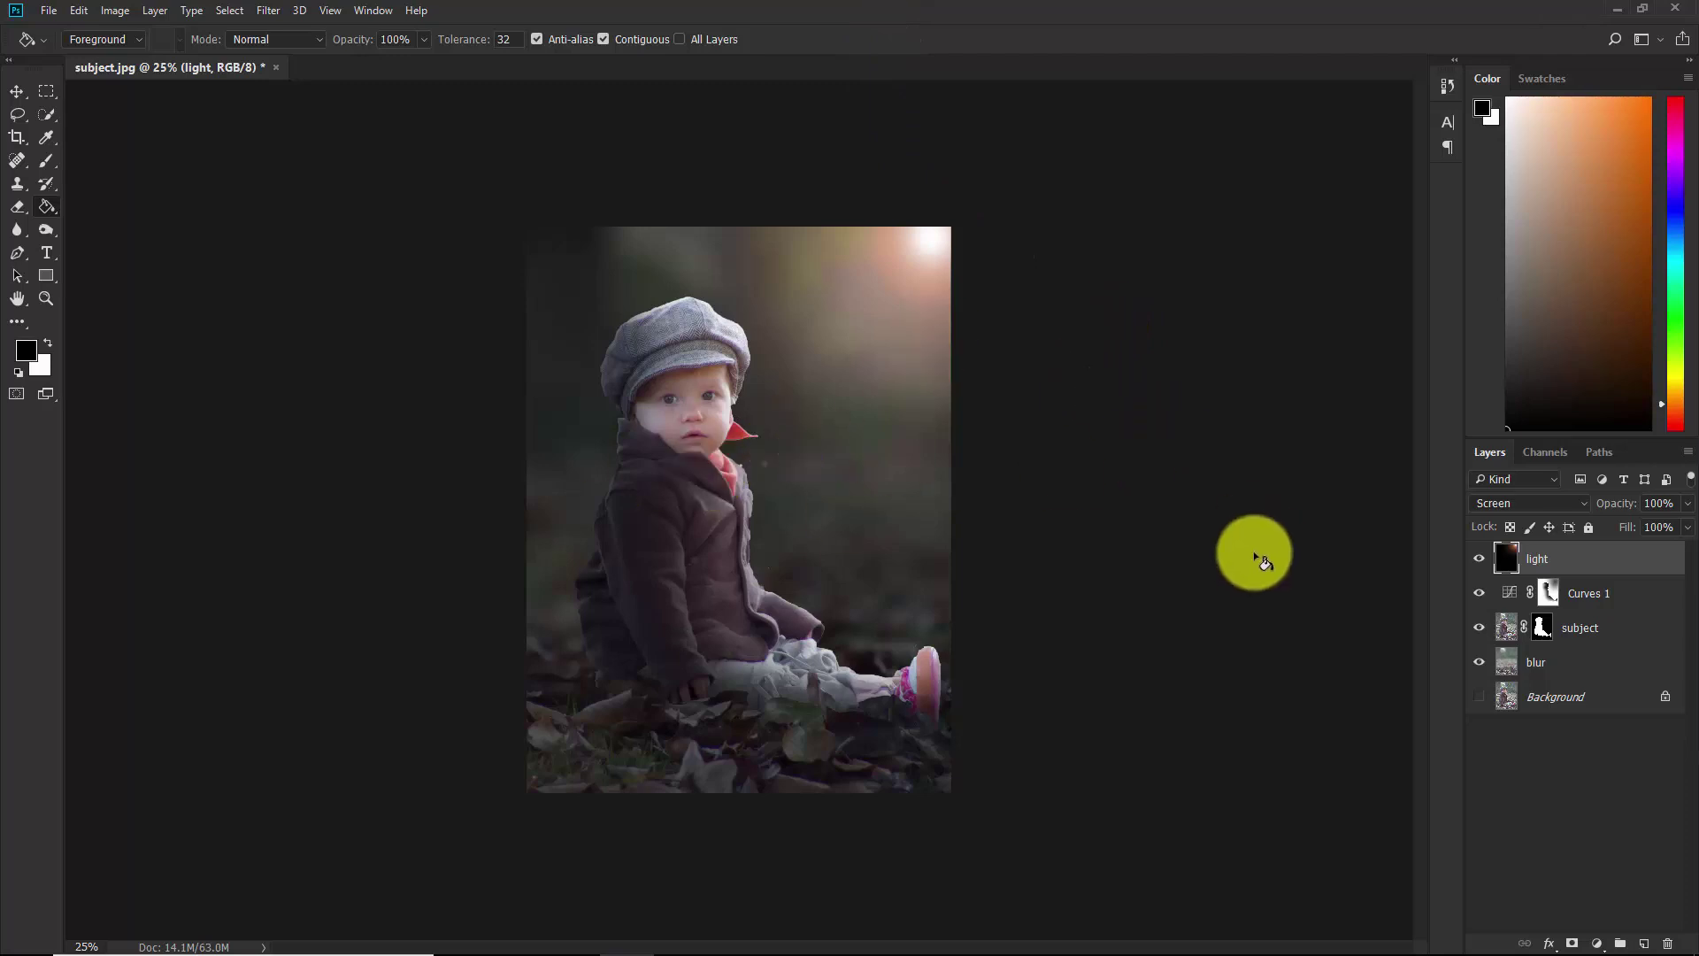
# Create an empty Layer 1 above the subject layer and turn it into a clipping mask.
pyautogui.click(1606, 628)
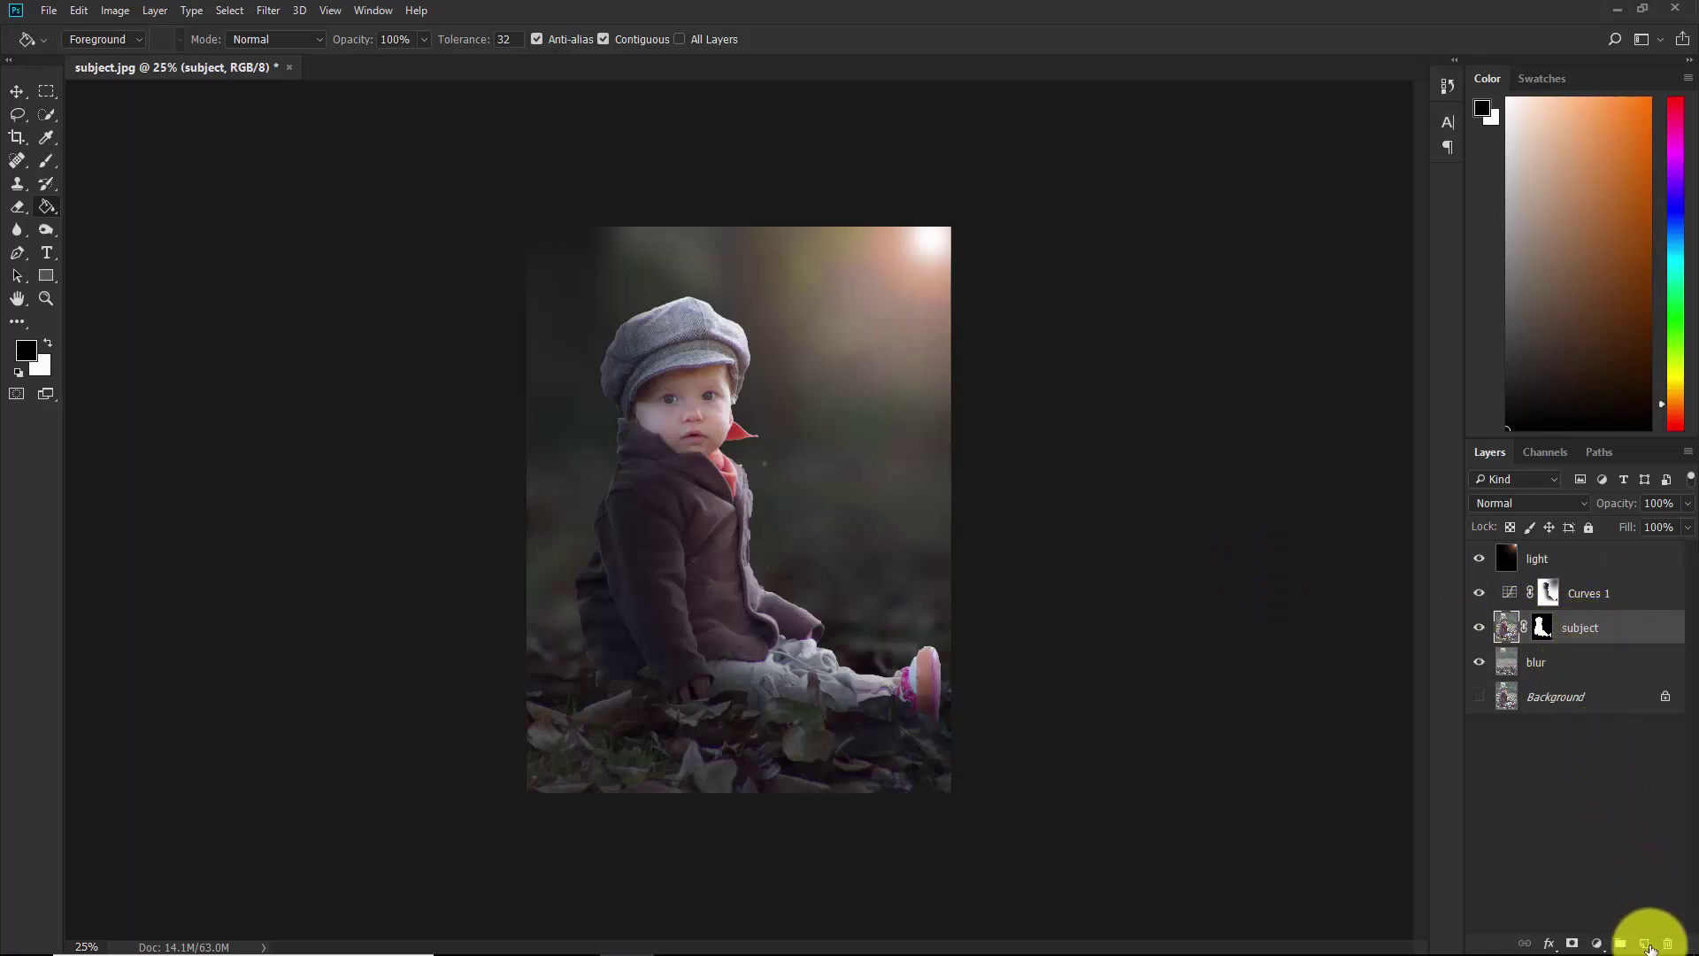
pyautogui.click(1644, 943)
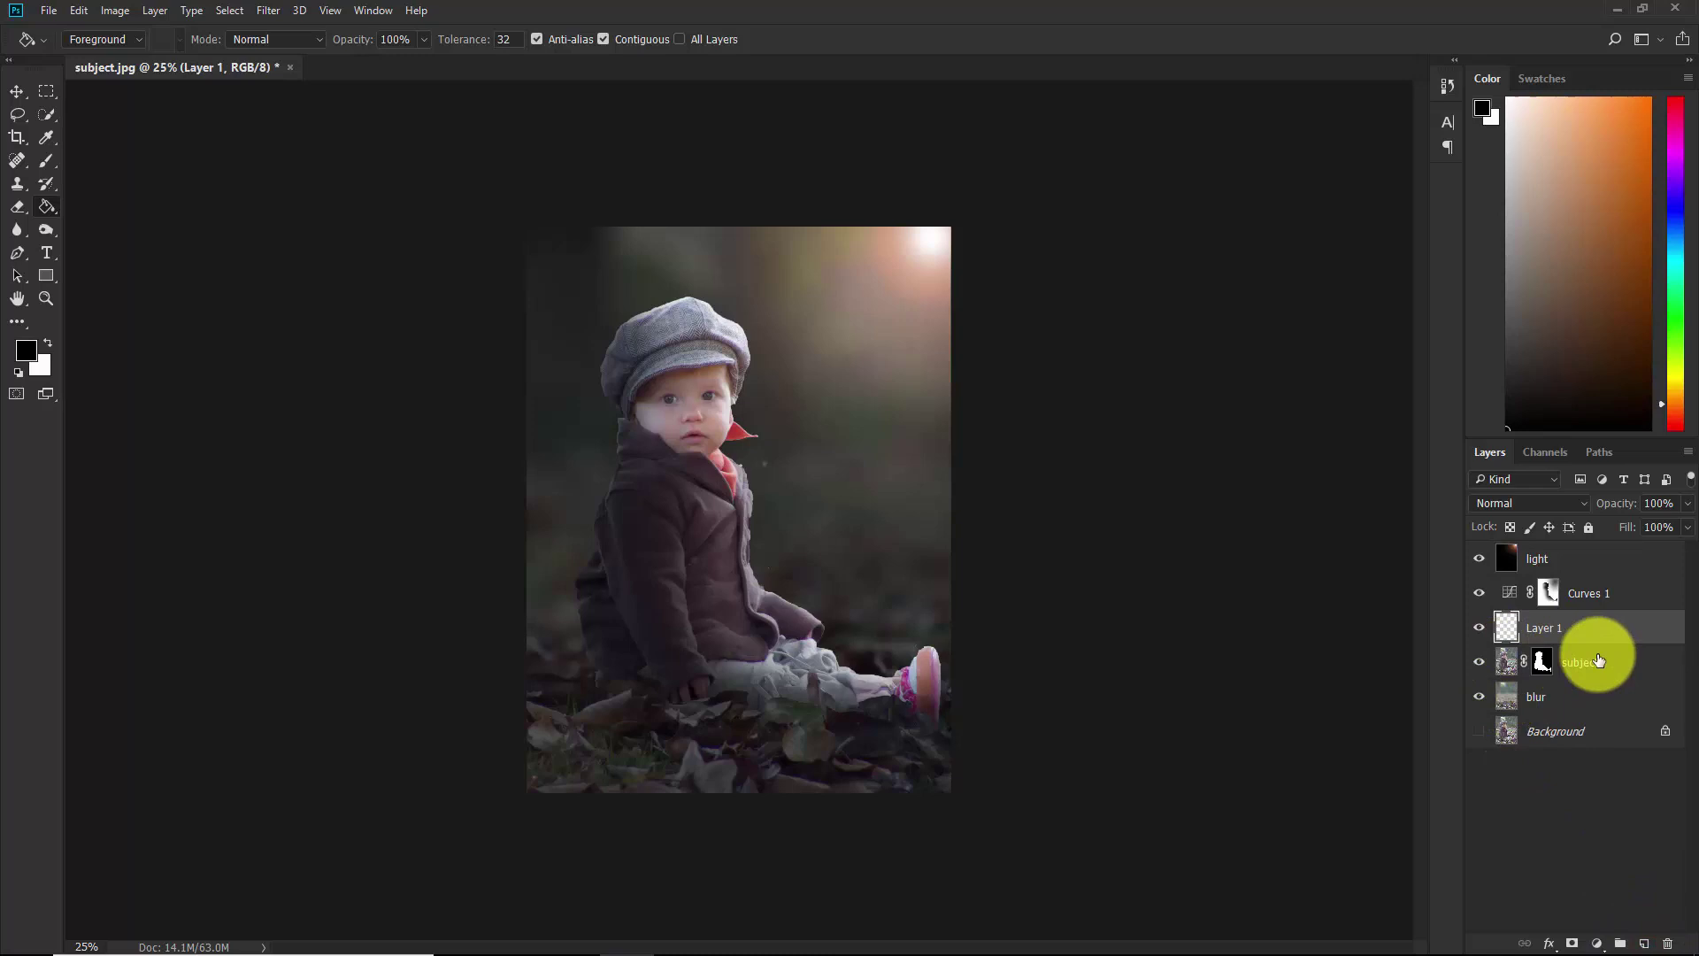
pyautogui.rightClick(1544, 631)
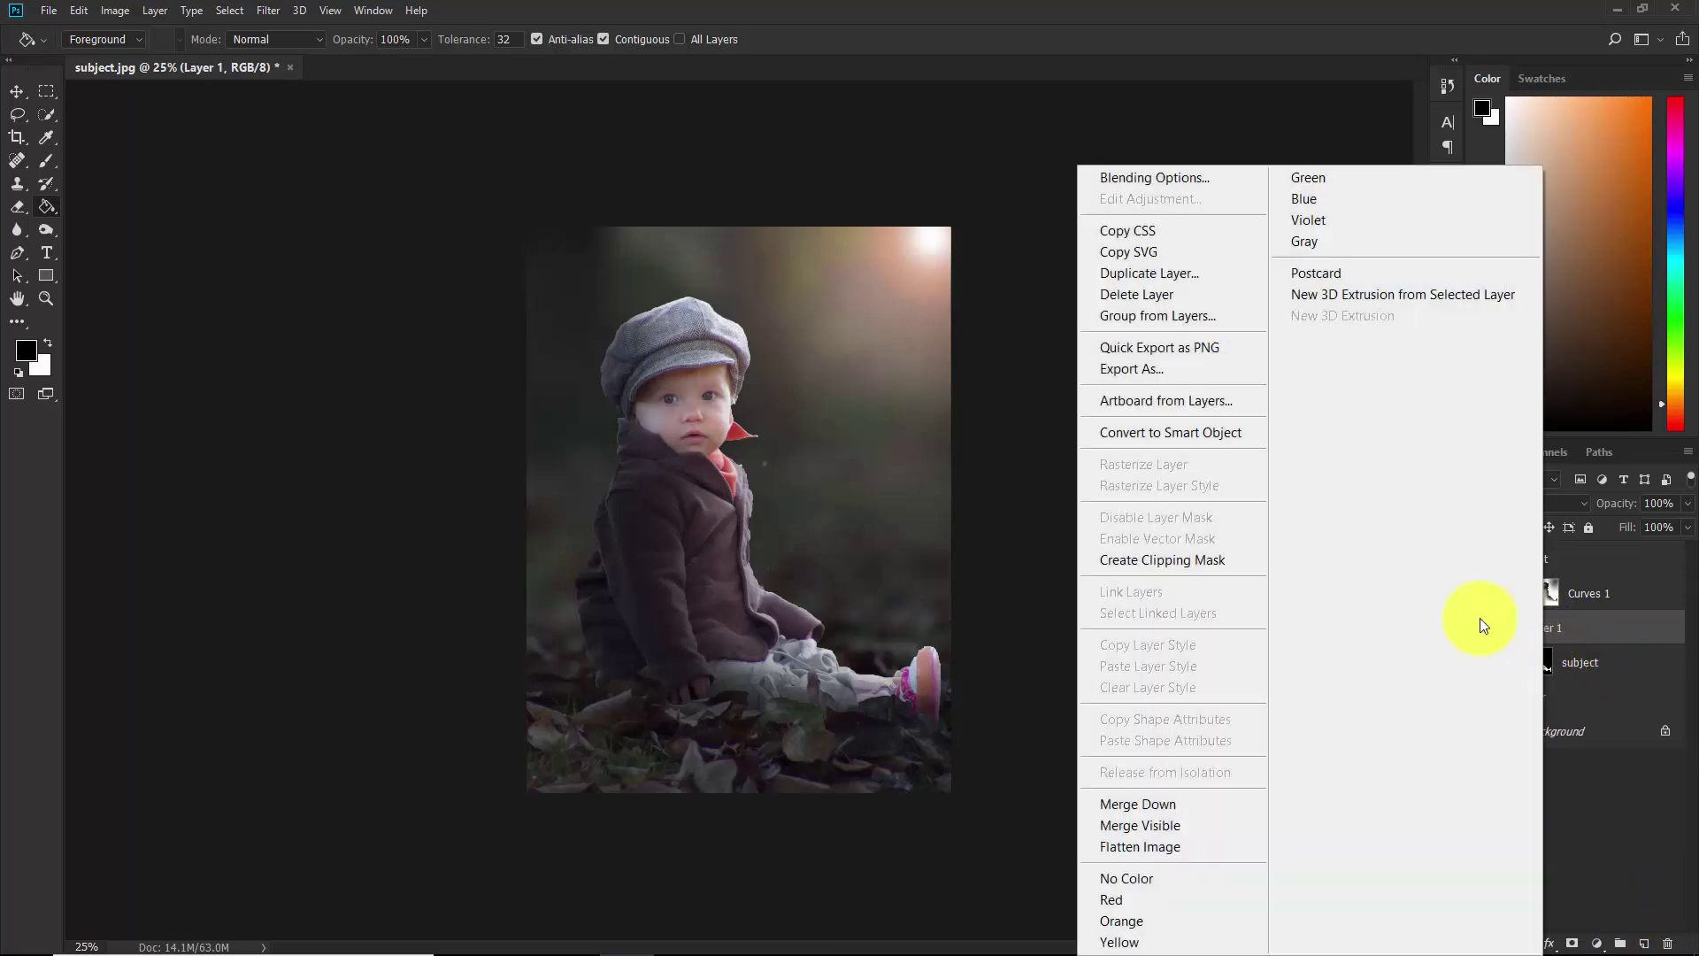
pyautogui.click(1175, 561)
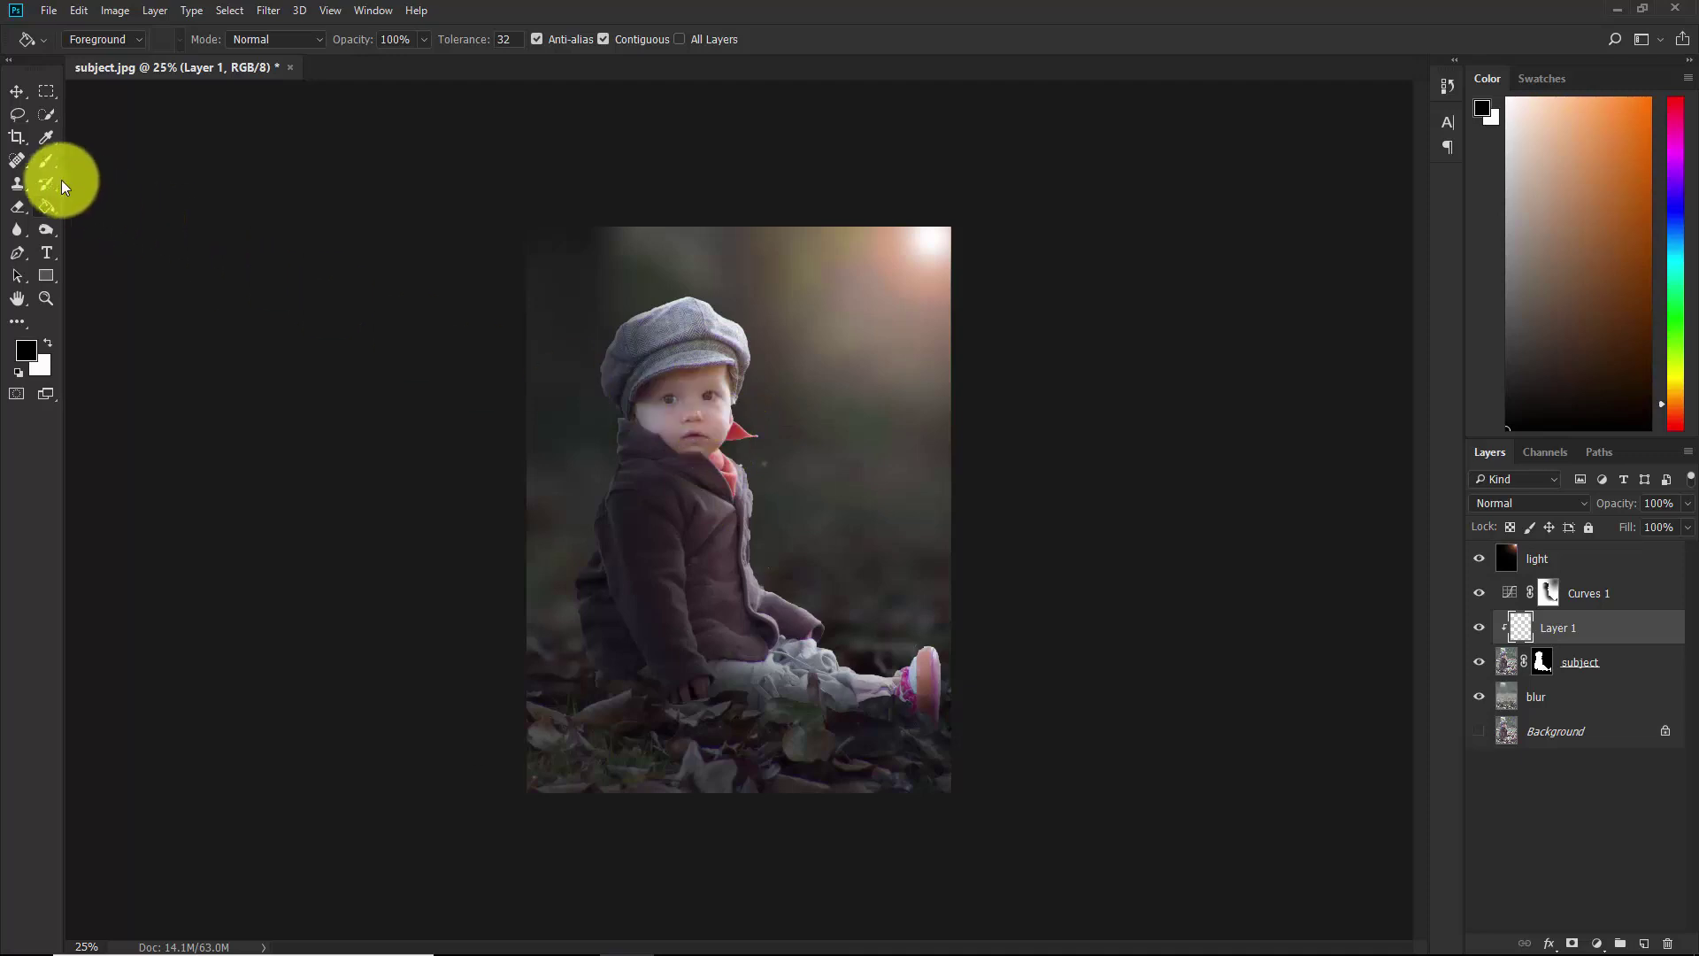
# Sample the glow's colour with the Brush and paint the child peach at 100% opacity.
pyautogui.click(44, 159)
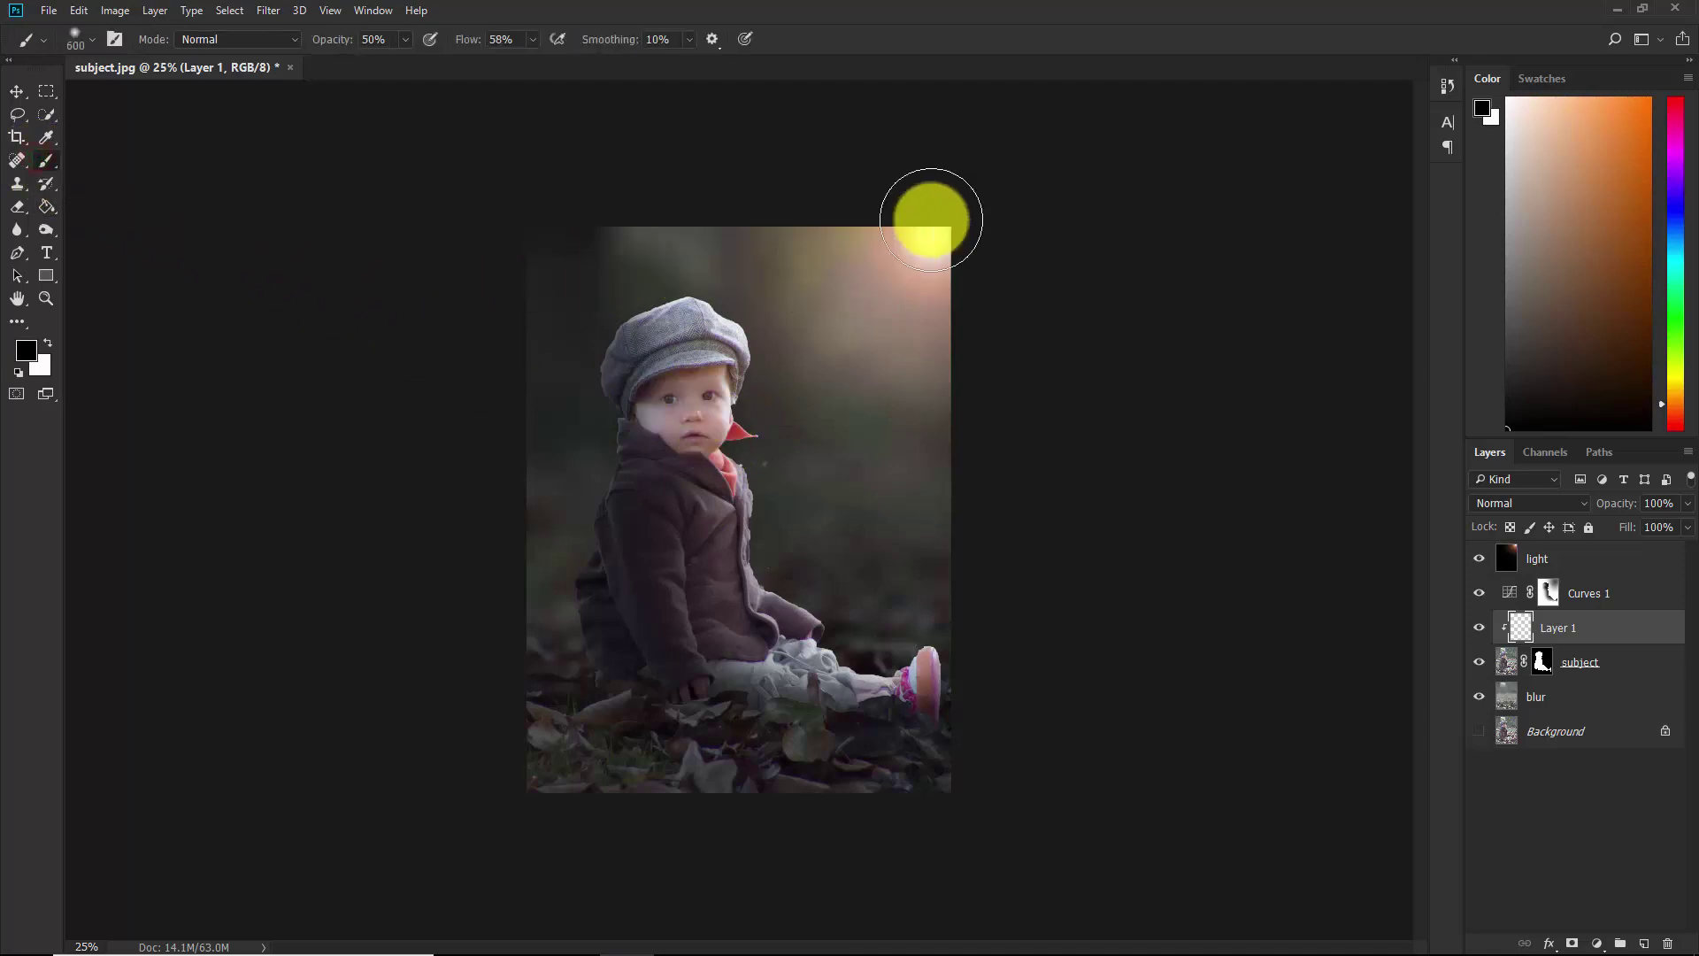
pyautogui.press('alt')
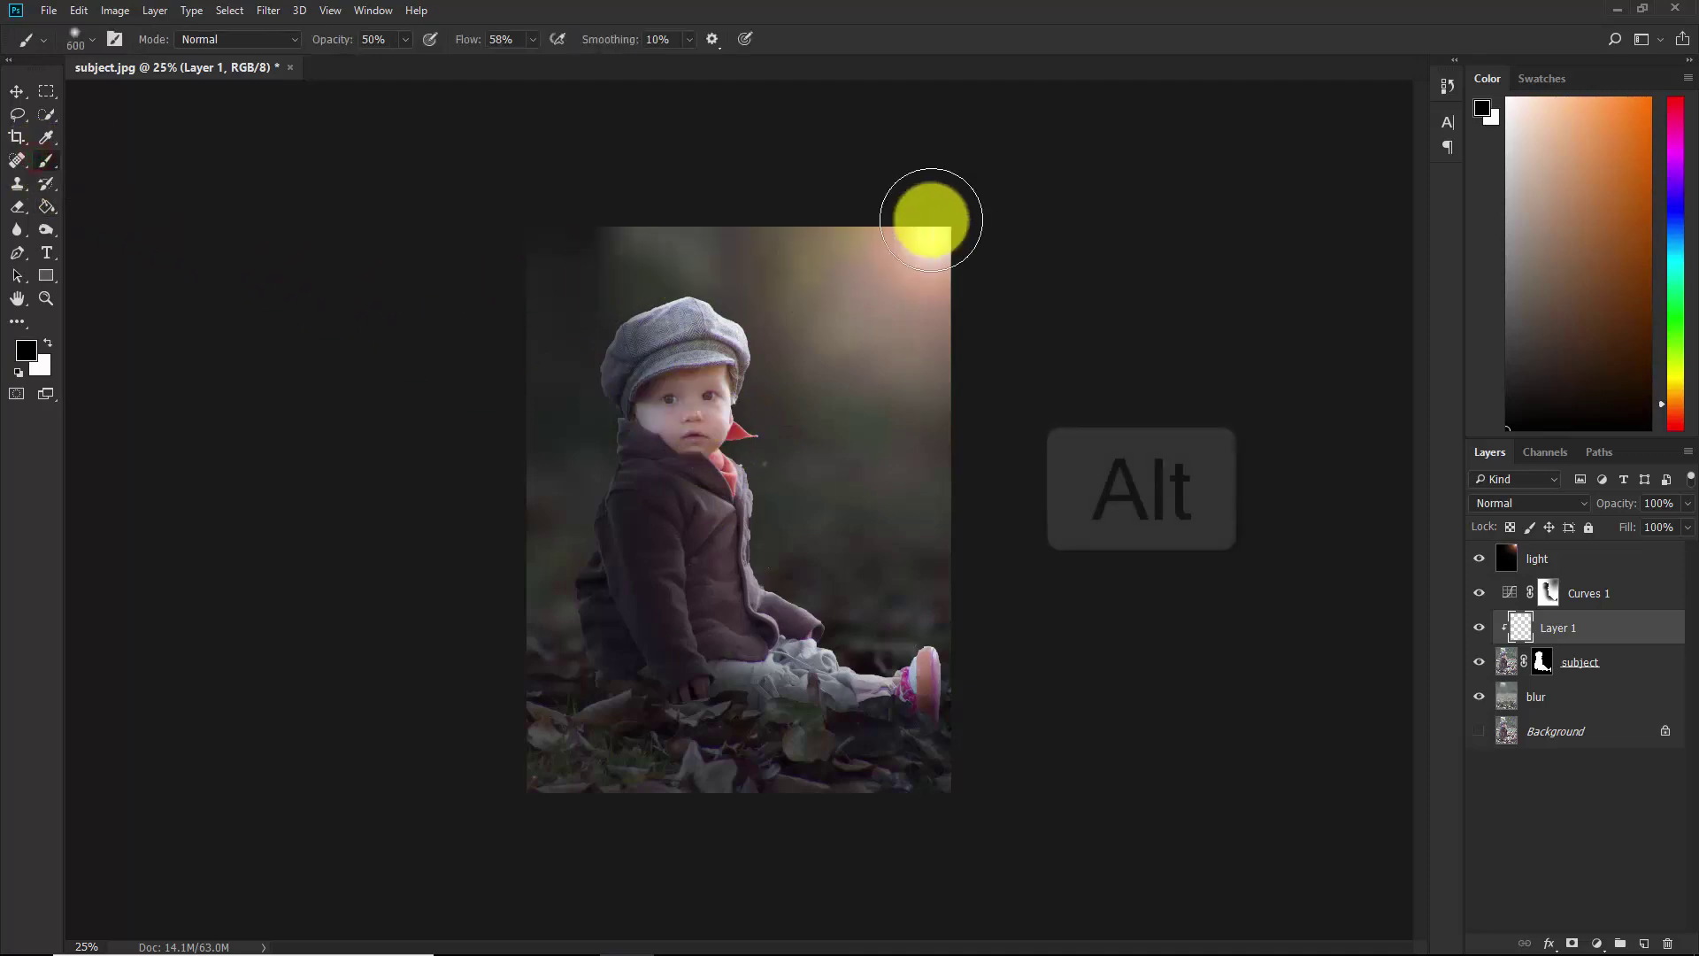
pyautogui.keyDown('alt'); pyautogui.click(916, 271); pyautogui.keyUp('alt')
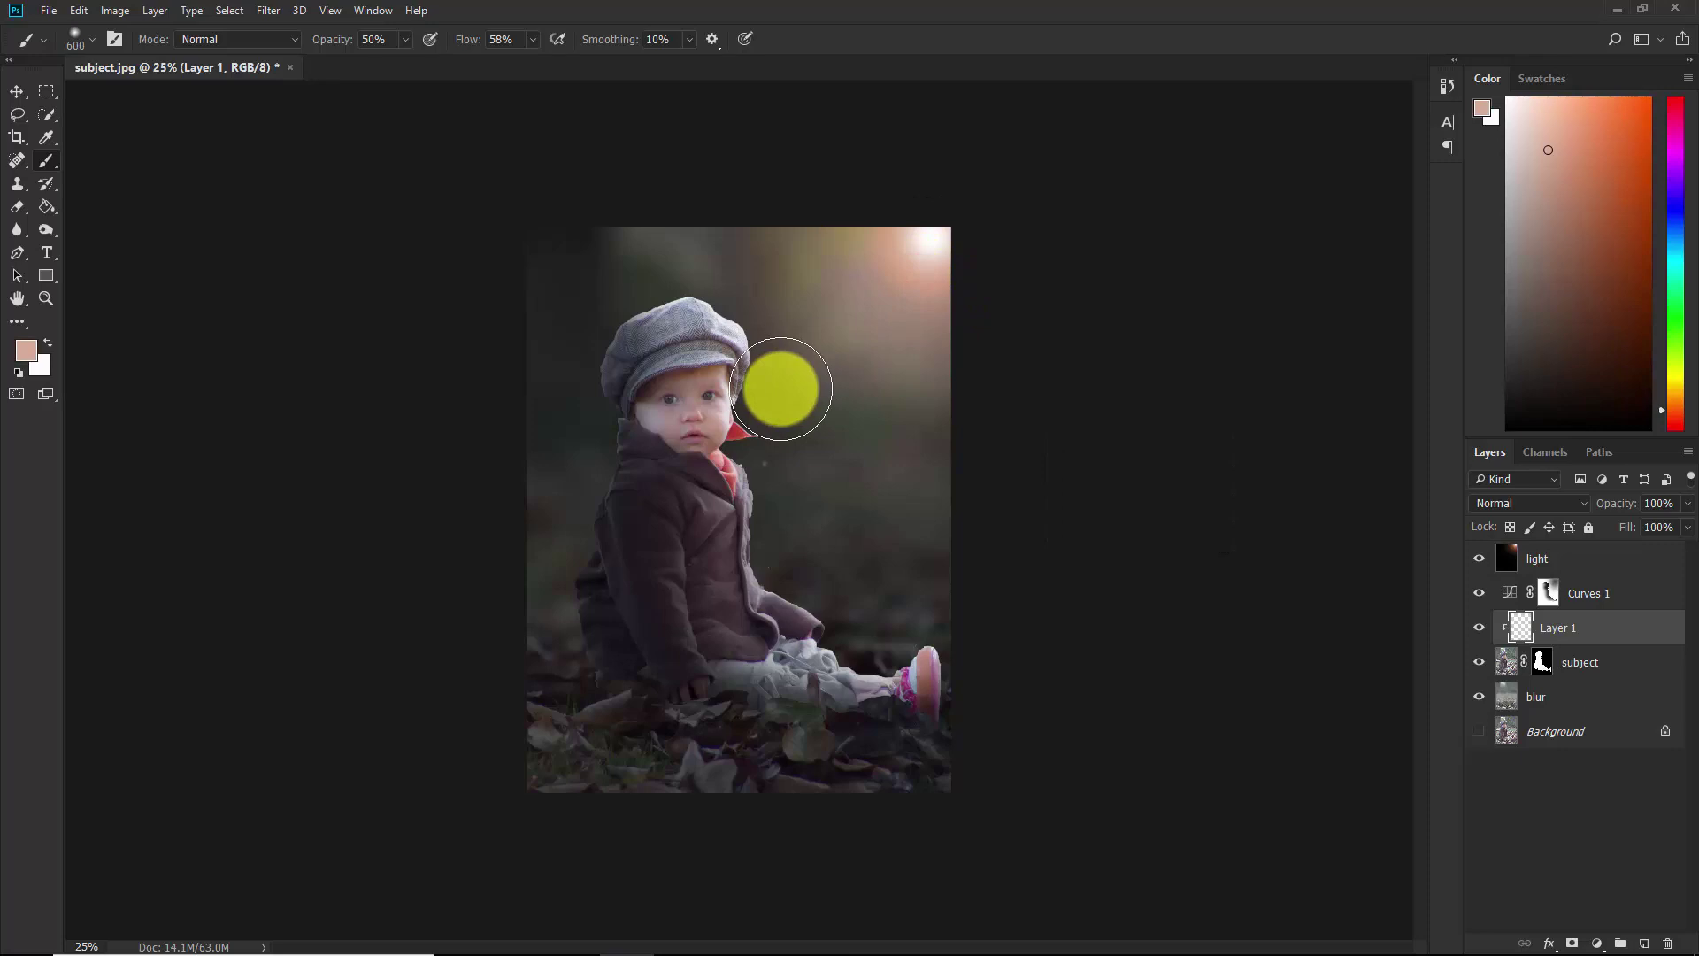
pyautogui.hotkey('ctrl', '+')
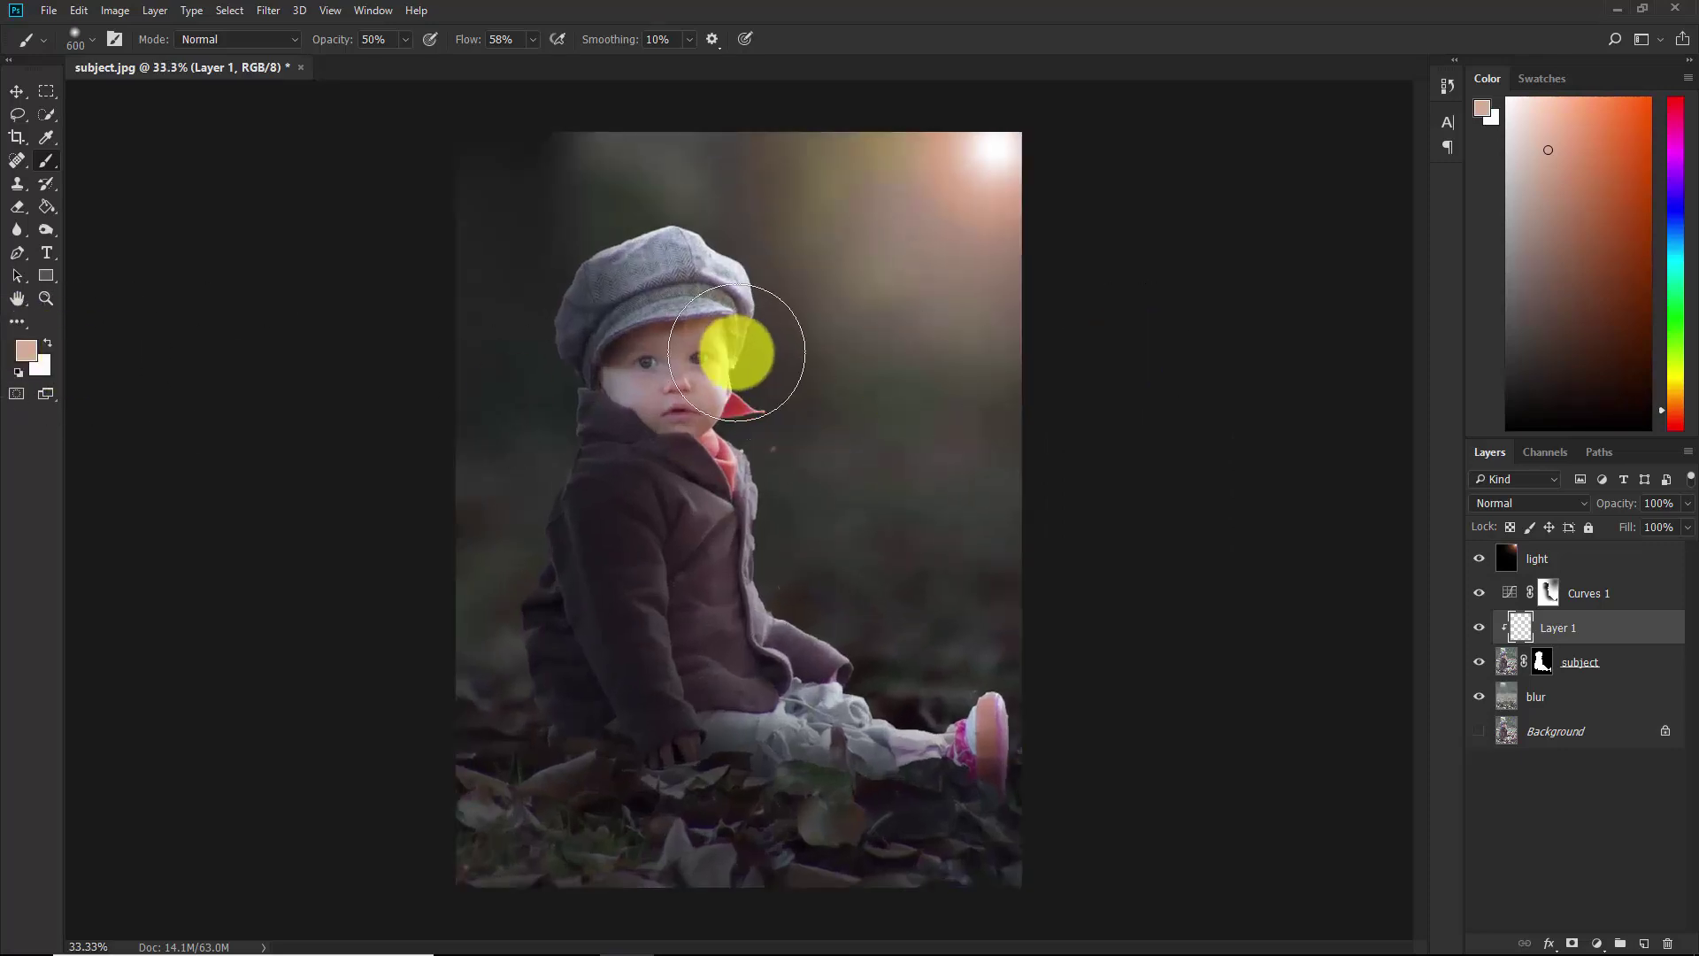
pyautogui.click(682, 258)
pyautogui.moveTo(741, 270)
pyautogui.mouseDown()
pyautogui.moveTo(713, 247)
pyautogui.moveTo(605, 231)
pyautogui.mouseUp()
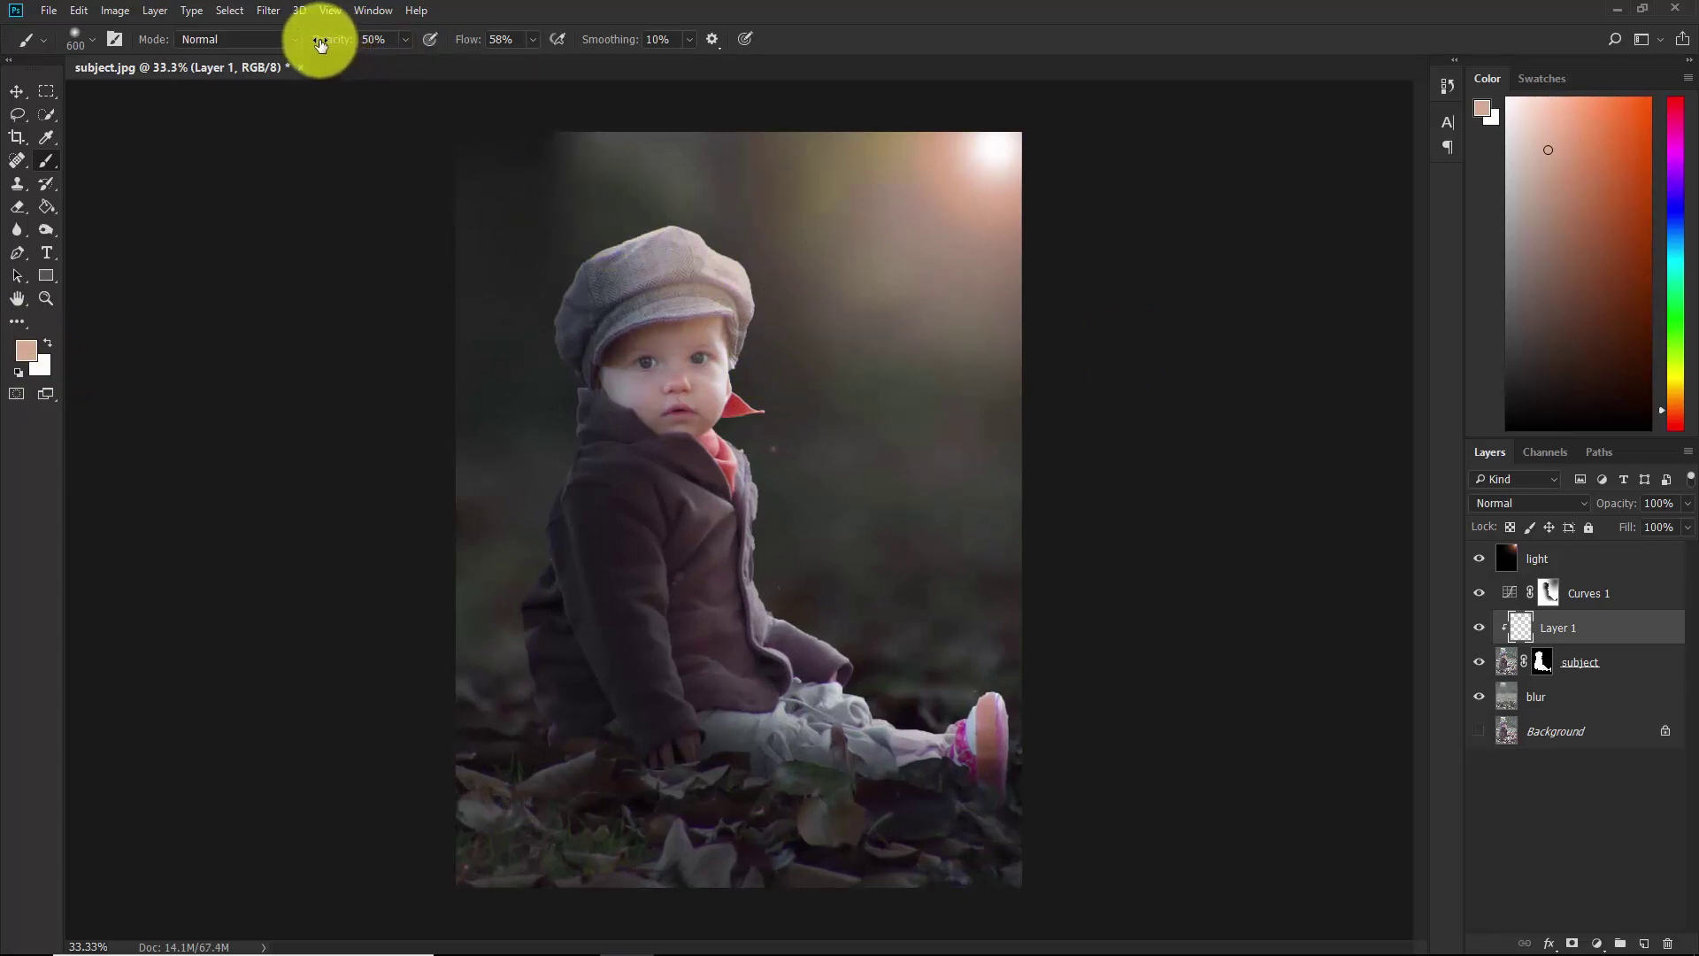
pyautogui.moveTo(326, 33); pyautogui.dragTo(561, 106)
pyautogui.click(683, 237)
pyautogui.moveTo(684, 239)
pyautogui.mouseDown()
pyautogui.moveTo(740, 286)
pyautogui.moveTo(748, 377)
pyautogui.moveTo(715, 362)
pyautogui.moveTo(764, 422)
pyautogui.moveTo(746, 449)
pyautogui.moveTo(760, 587)
pyautogui.moveTo(826, 645)
pyautogui.moveTo(1025, 696)
pyautogui.moveTo(912, 731)
pyautogui.mouseUp()
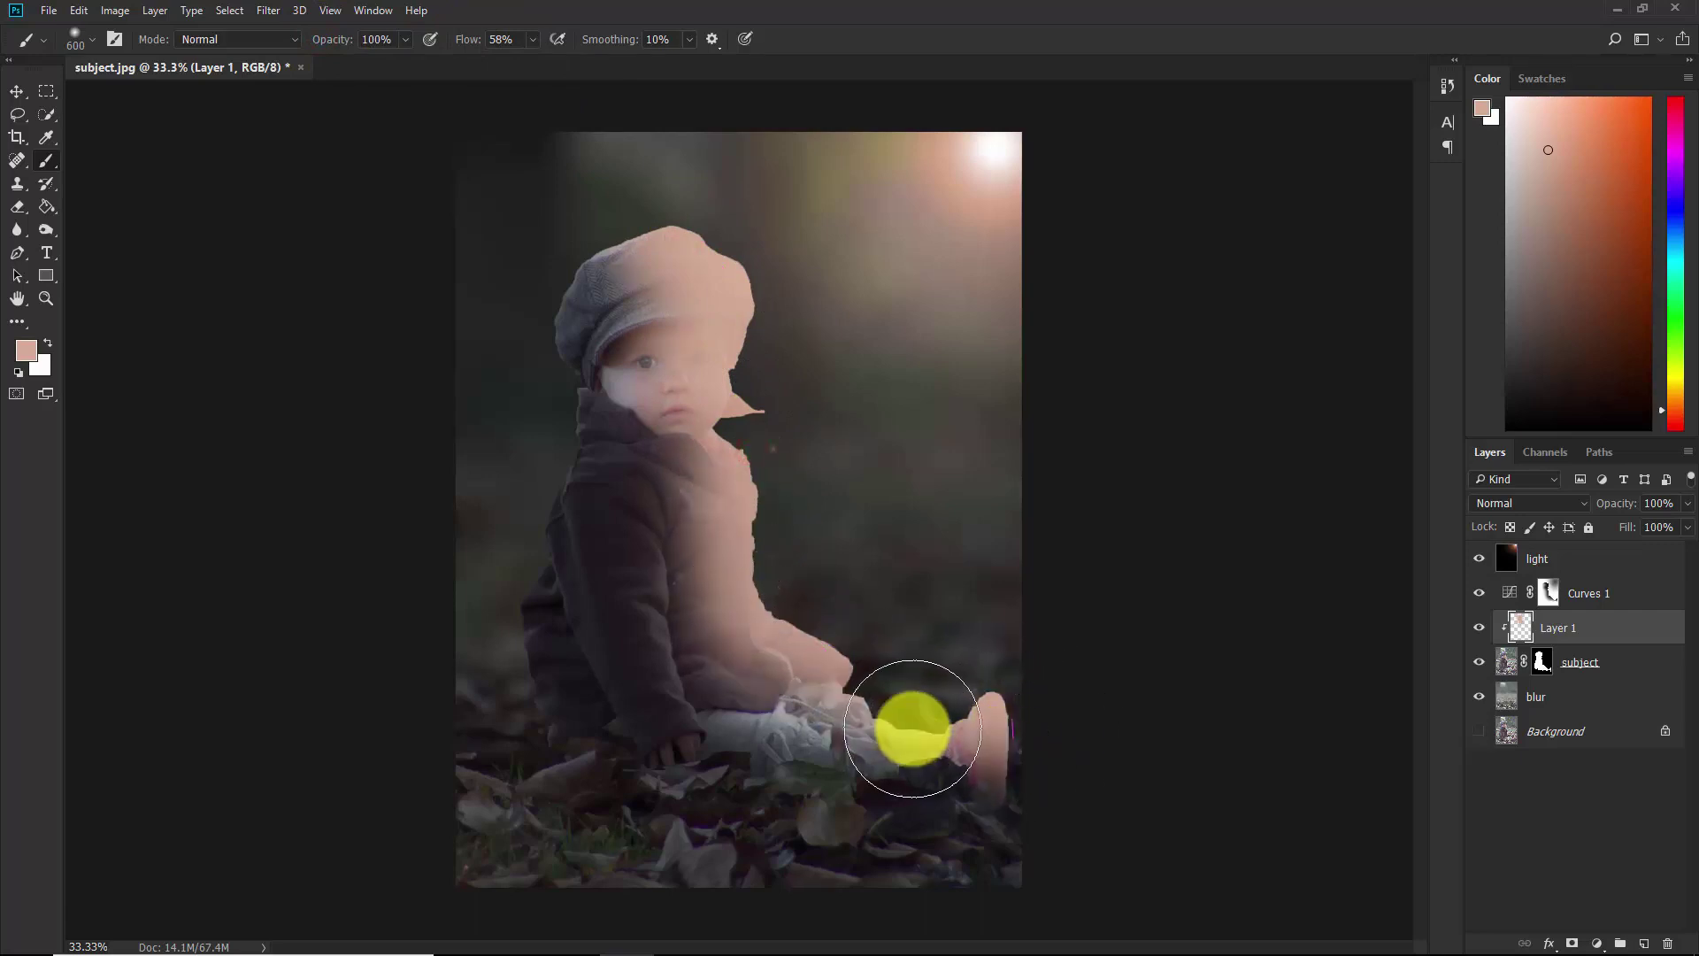
pyautogui.moveTo(702, 246)
pyautogui.mouseDown()
pyautogui.moveTo(649, 251)
pyautogui.moveTo(680, 303)
pyautogui.moveTo(728, 512)
pyautogui.moveTo(706, 611)
pyautogui.moveTo(1058, 744)
pyautogui.moveTo(735, 594)
pyautogui.moveTo(581, 231)
pyautogui.moveTo(735, 478)
pyautogui.moveTo(621, 646)
pyautogui.moveTo(660, 682)
pyautogui.moveTo(565, 224)
pyautogui.moveTo(1484, 428)
pyautogui.mouseUp()
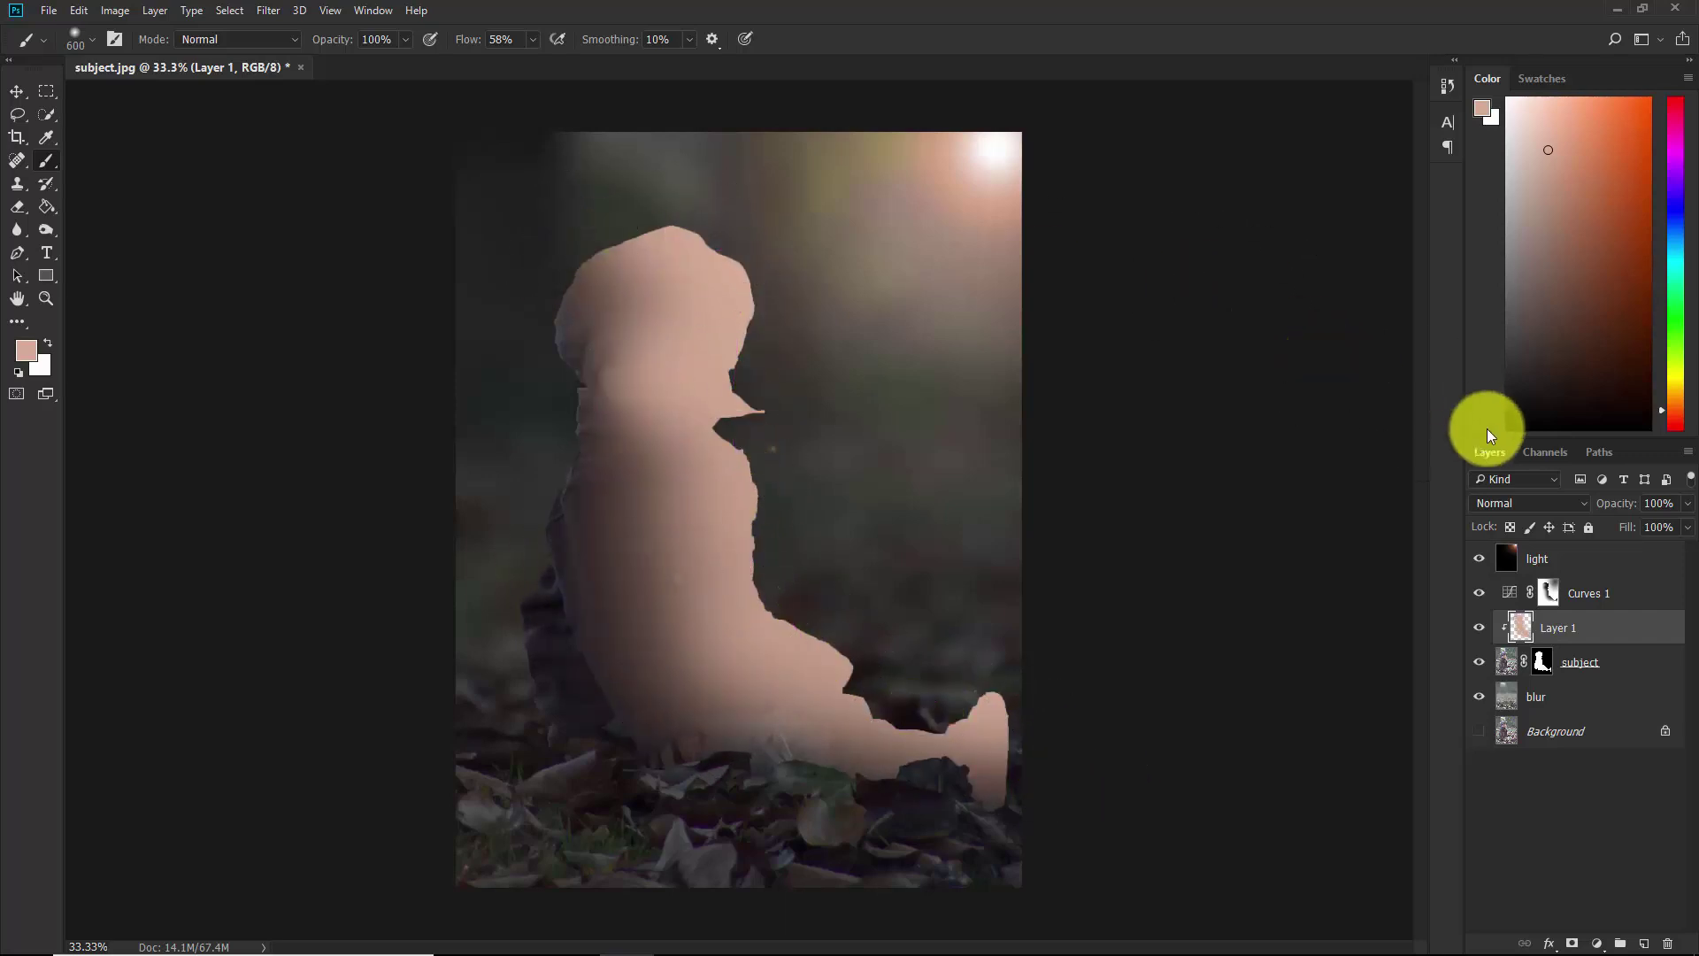
# Set Layer 1 to Overlay blending and toggle its visibility to compare the warm tint.
pyautogui.click(1495, 502)
pyautogui.click(1494, 722)
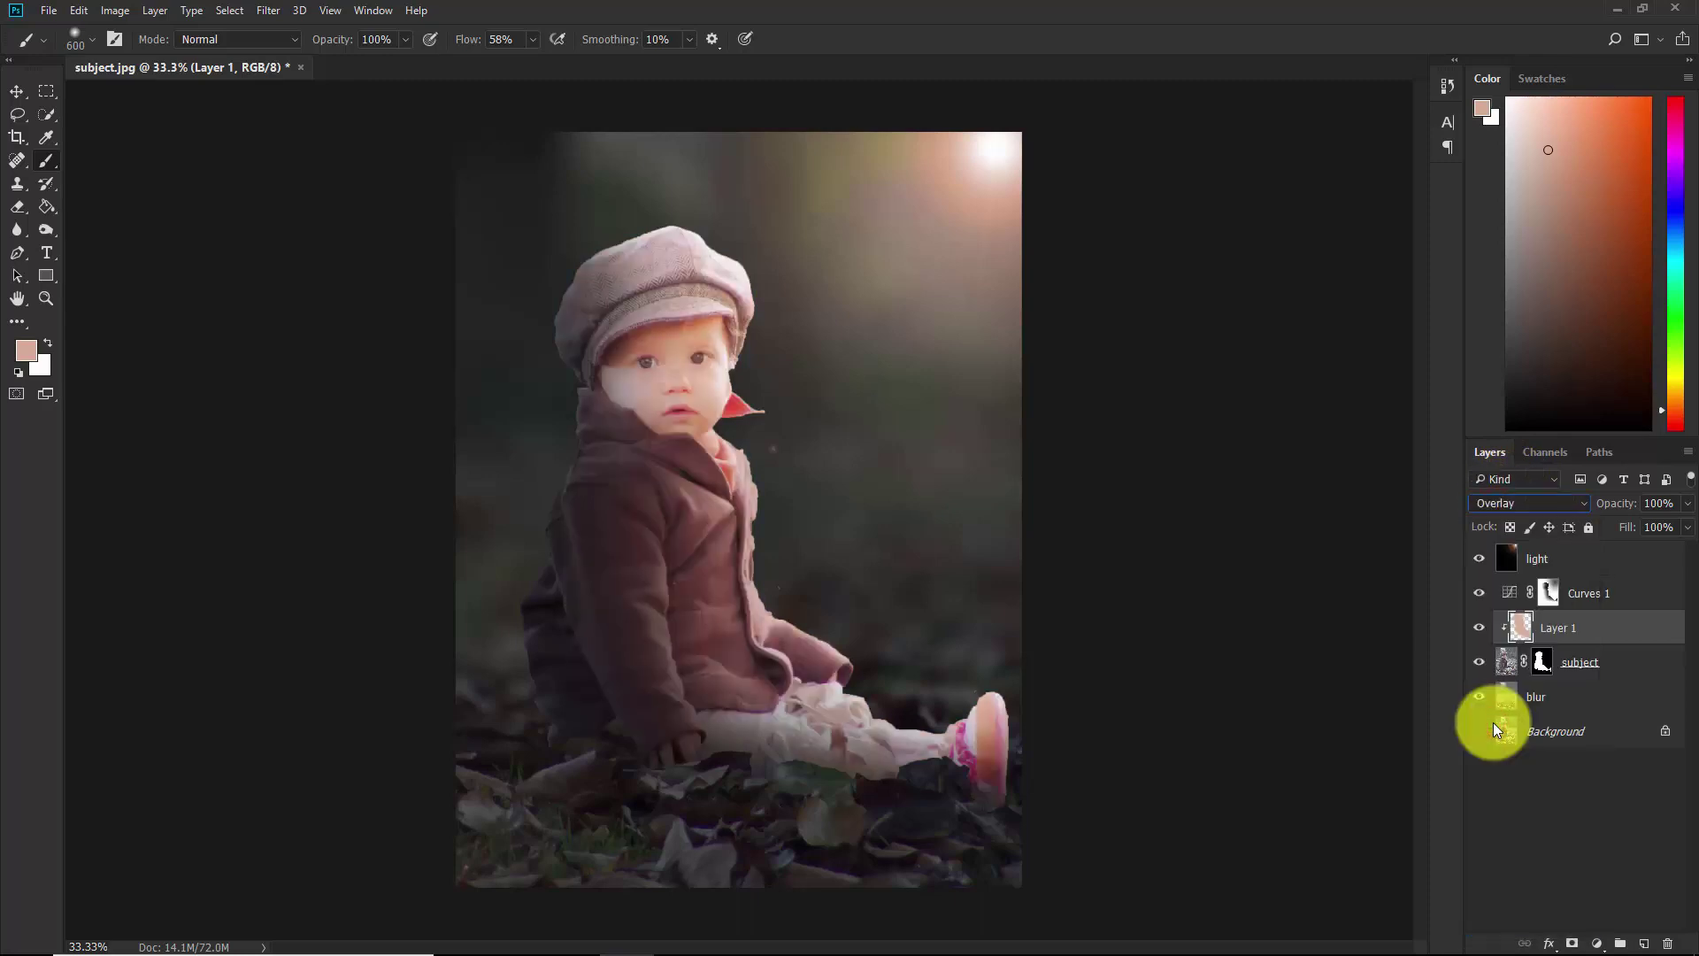
pyautogui.click(1479, 628)
pyautogui.click(1479, 628)
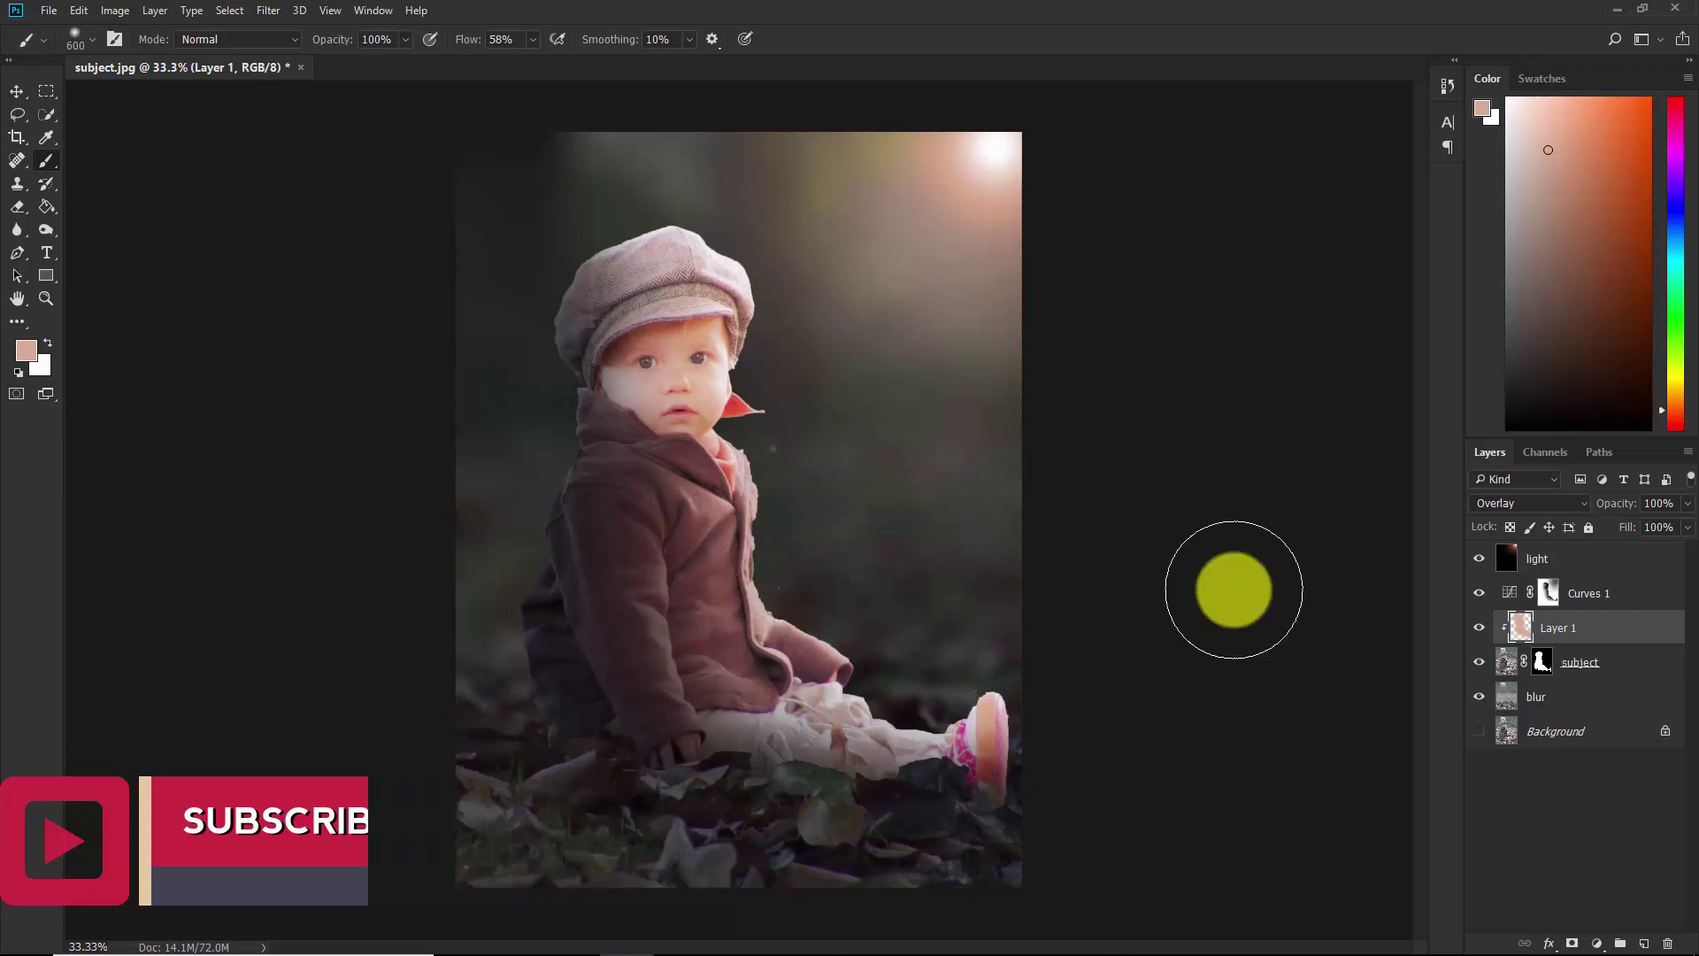
# In Layer 1's Blending Options, split the Underlying Layer black slider to 63/106.
pyautogui.doubleClick(1666, 630)
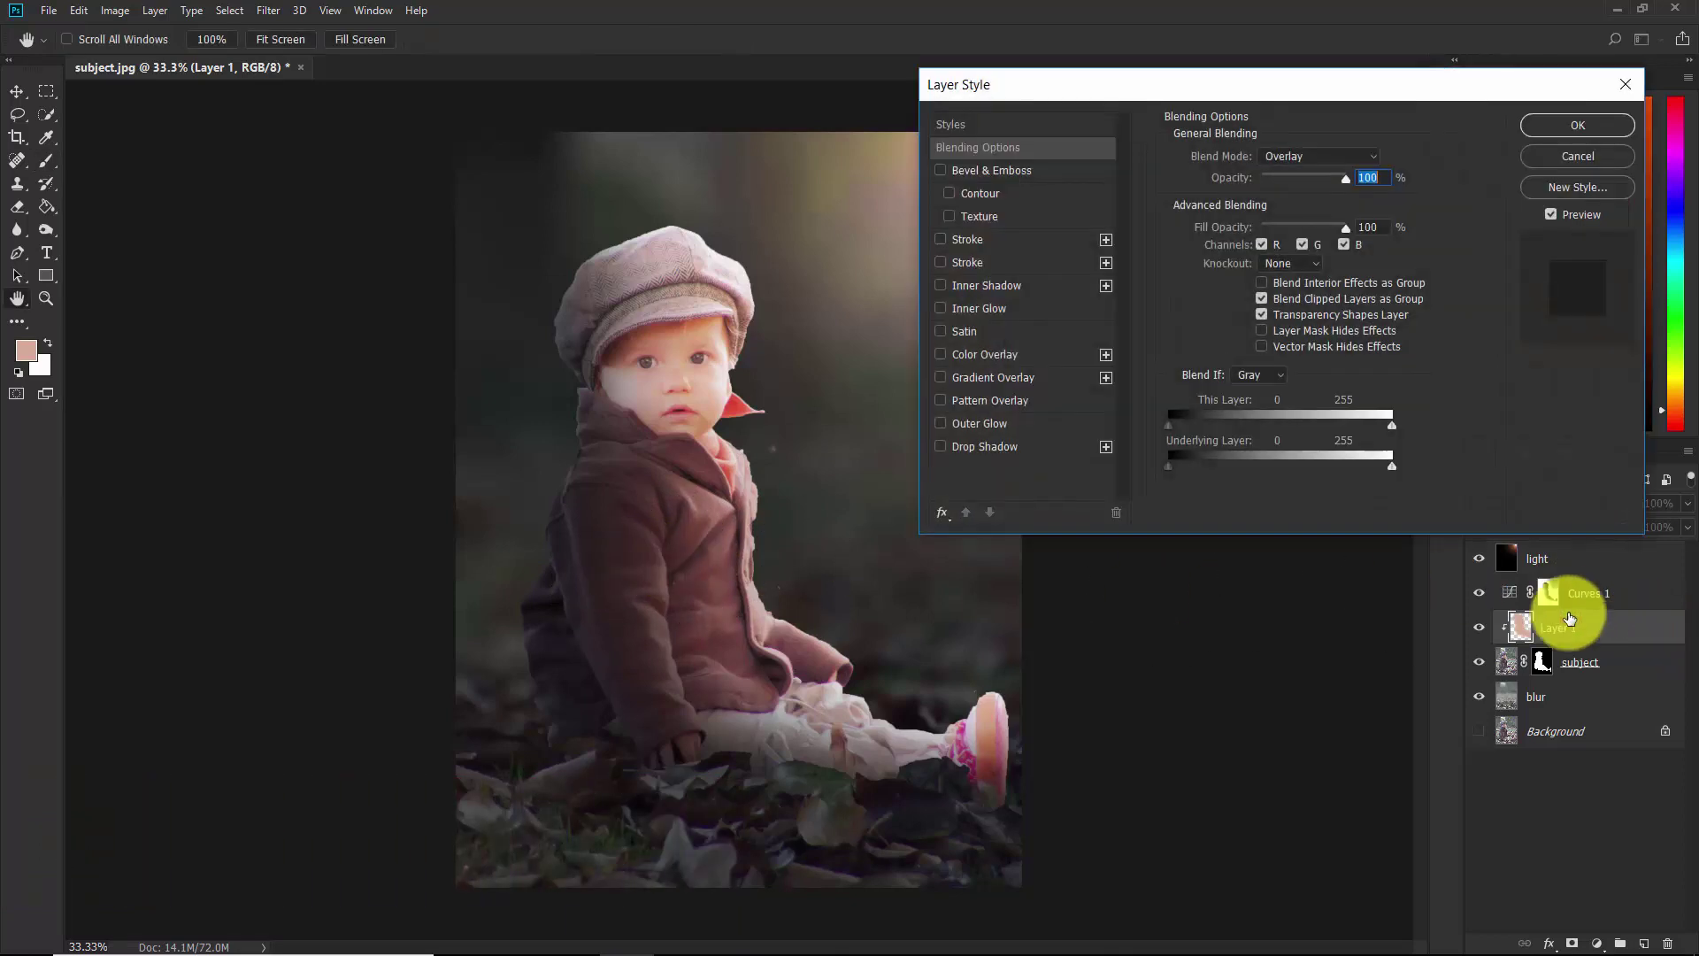
pyautogui.moveTo(1222, 80); pyautogui.dragTo(1121, 207)
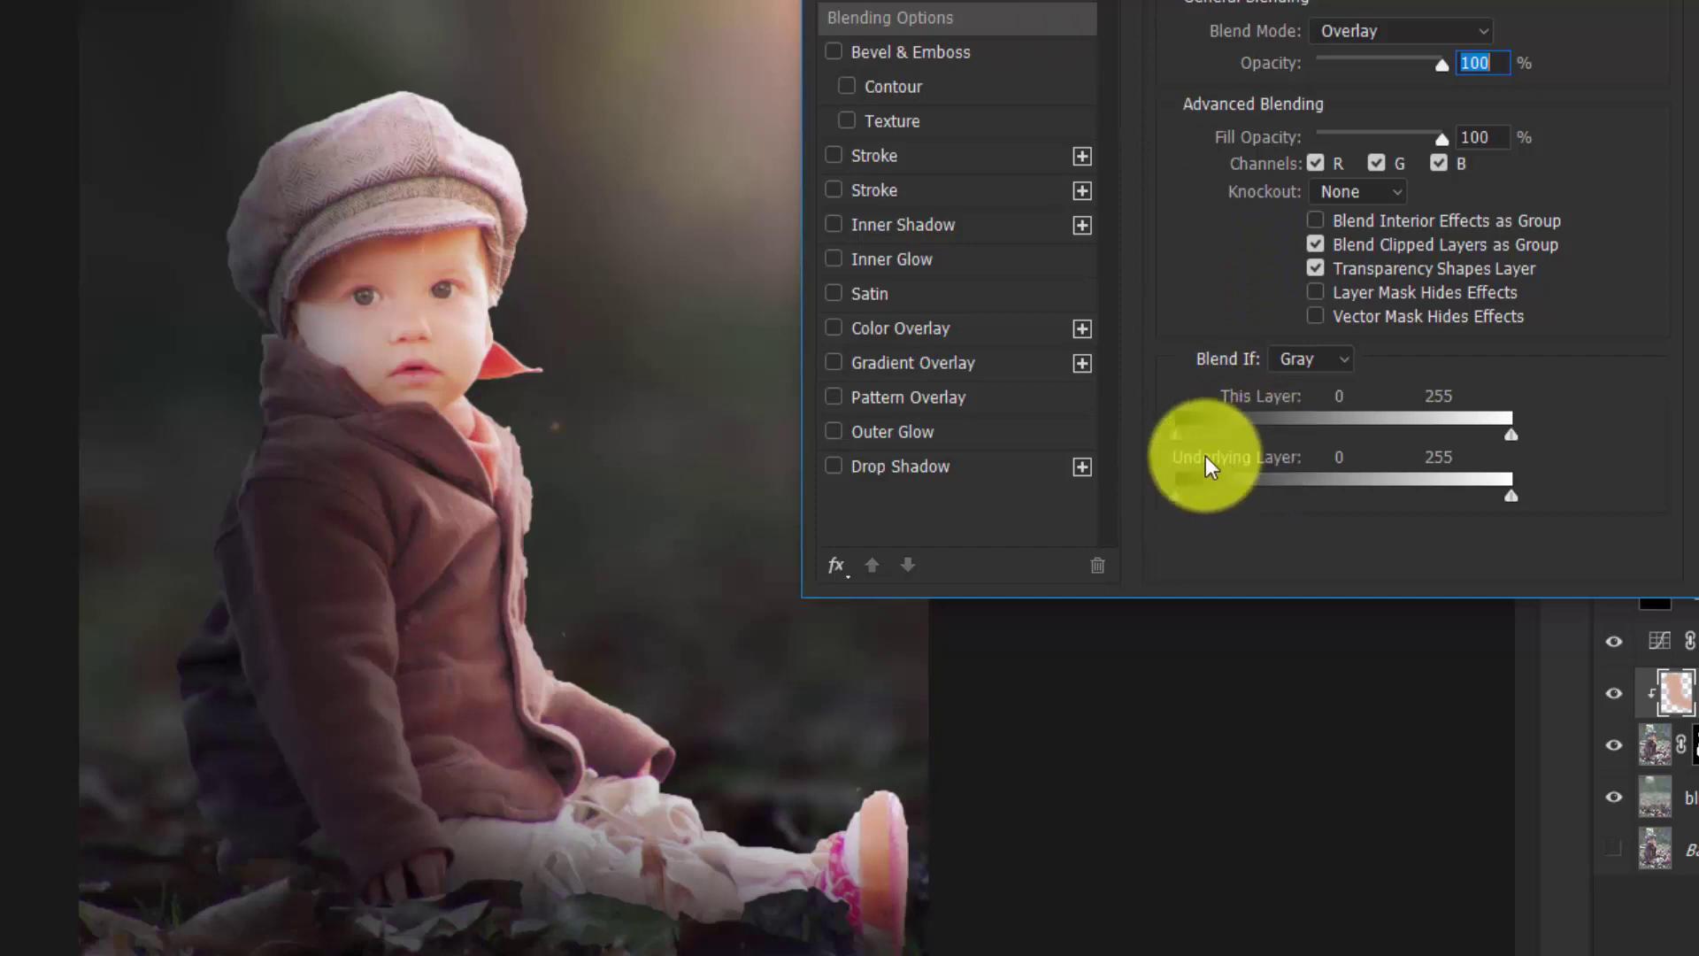
pyautogui.moveTo(1175, 495); pyautogui.dragTo(1291, 495)
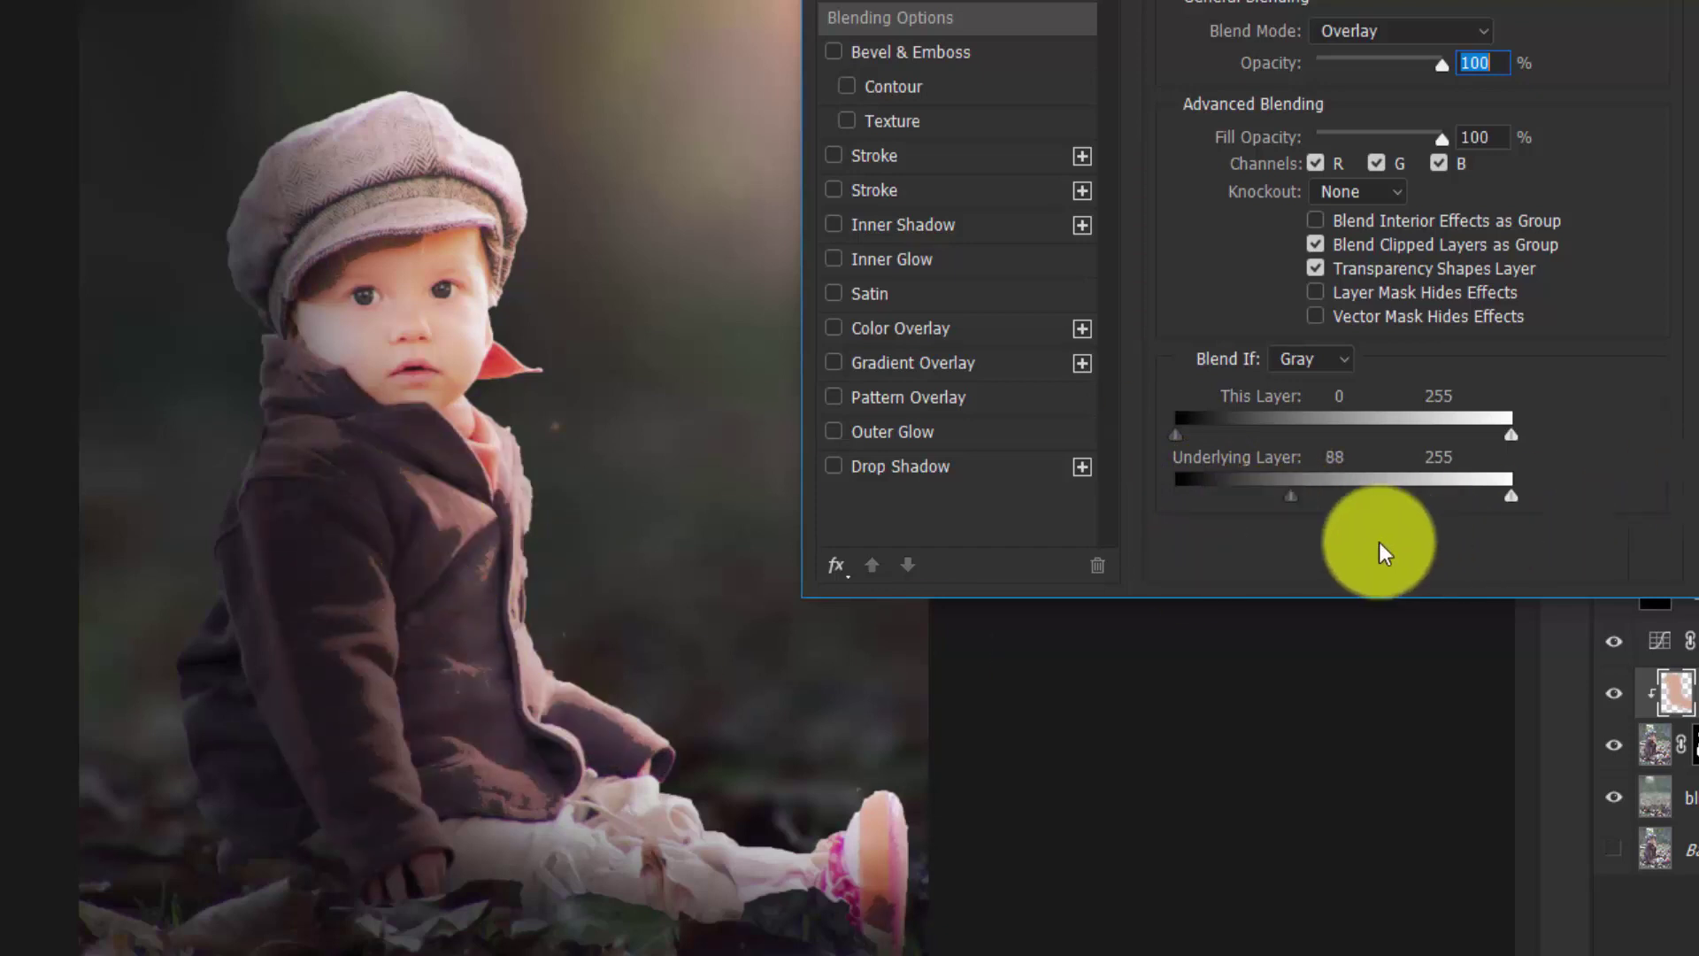
pyautogui.moveTo(1288, 493)
pyautogui.mouseDown()
pyautogui.moveTo(1377, 493)
pyautogui.moveTo(1283, 528)
pyautogui.moveTo(1305, 531)
pyautogui.moveTo(1328, 520)
pyautogui.moveTo(1179, 523)
pyautogui.moveTo(1261, 528)
pyautogui.moveTo(1261, 498)
pyautogui.mouseUp()
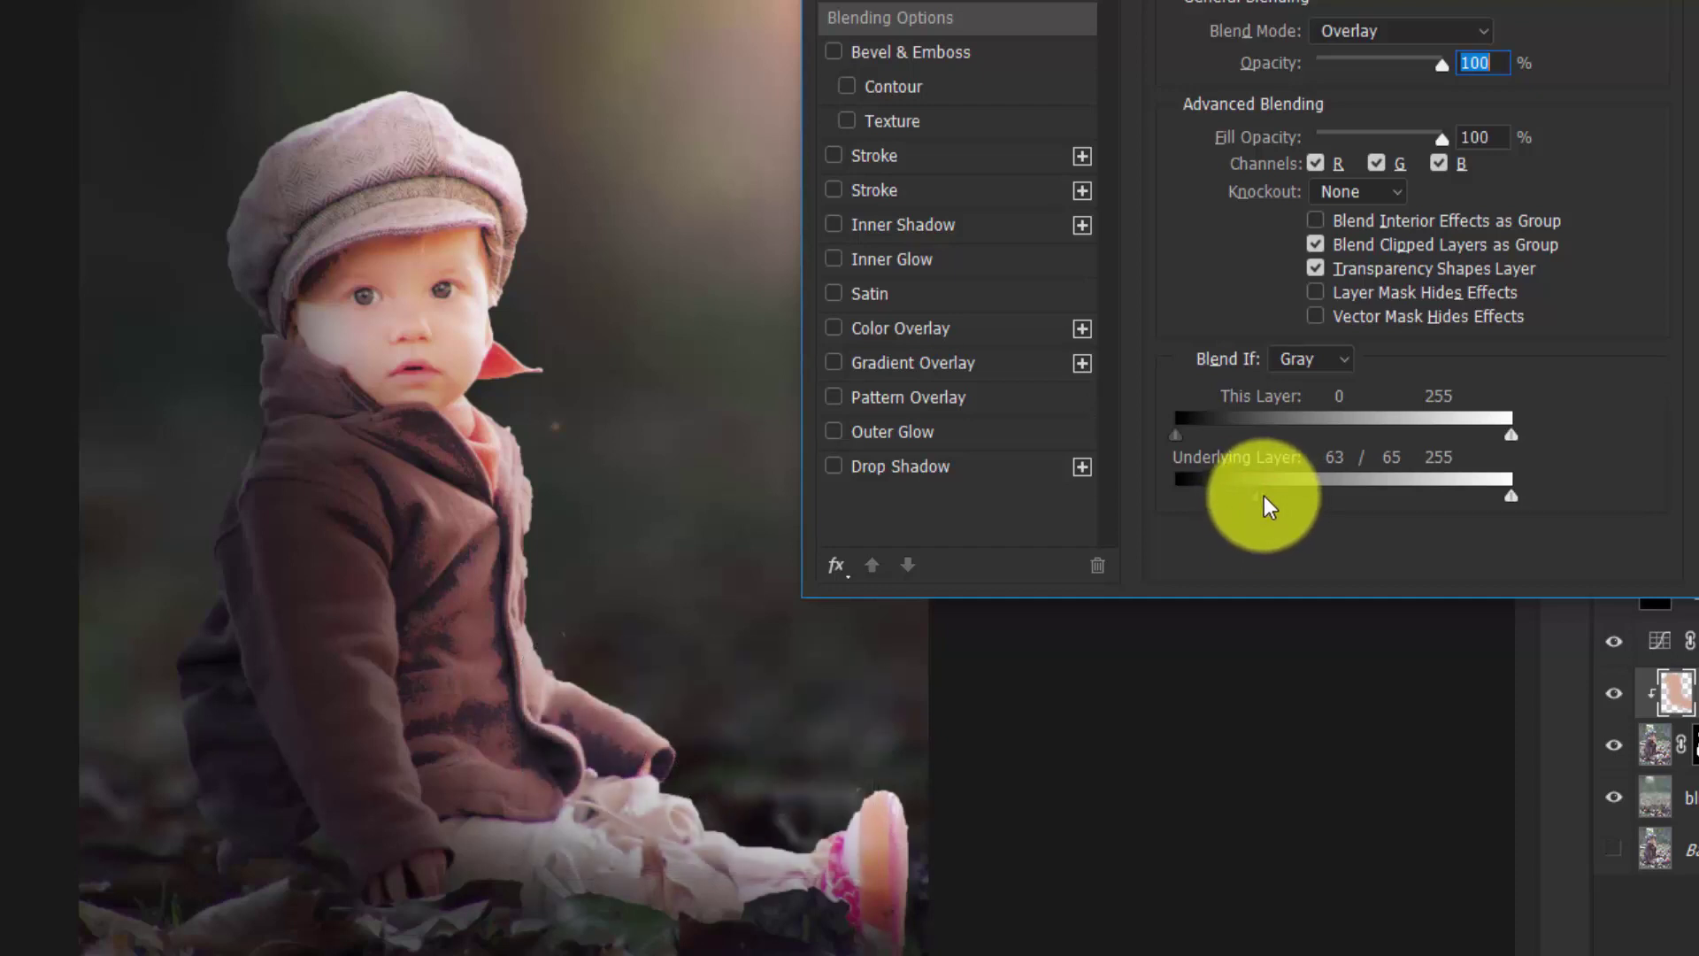
pyautogui.moveTo(1264, 495); pyautogui.dragTo(1386, 494)
pyautogui.moveTo(1259, 492)
pyautogui.mouseDown()
pyautogui.moveTo(1299, 493)
pyautogui.moveTo(1260, 493)
pyautogui.mouseUp()
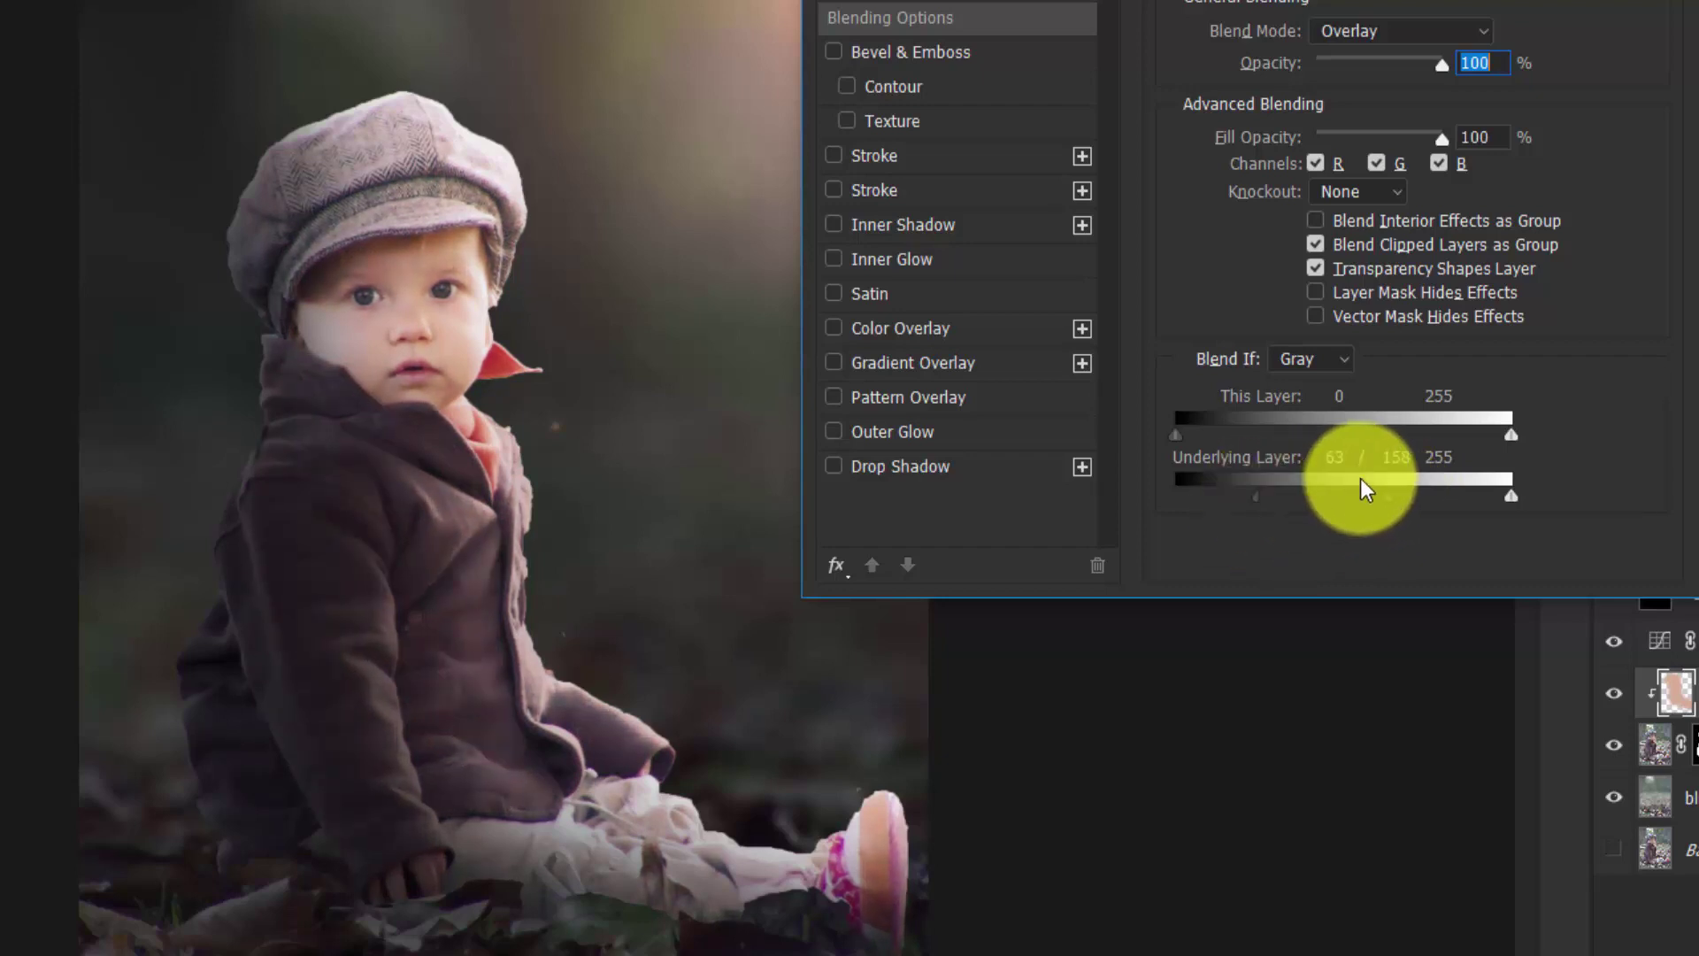
pyautogui.click(1386, 495)
pyautogui.moveTo(1363, 496); pyautogui.dragTo(1316, 497)
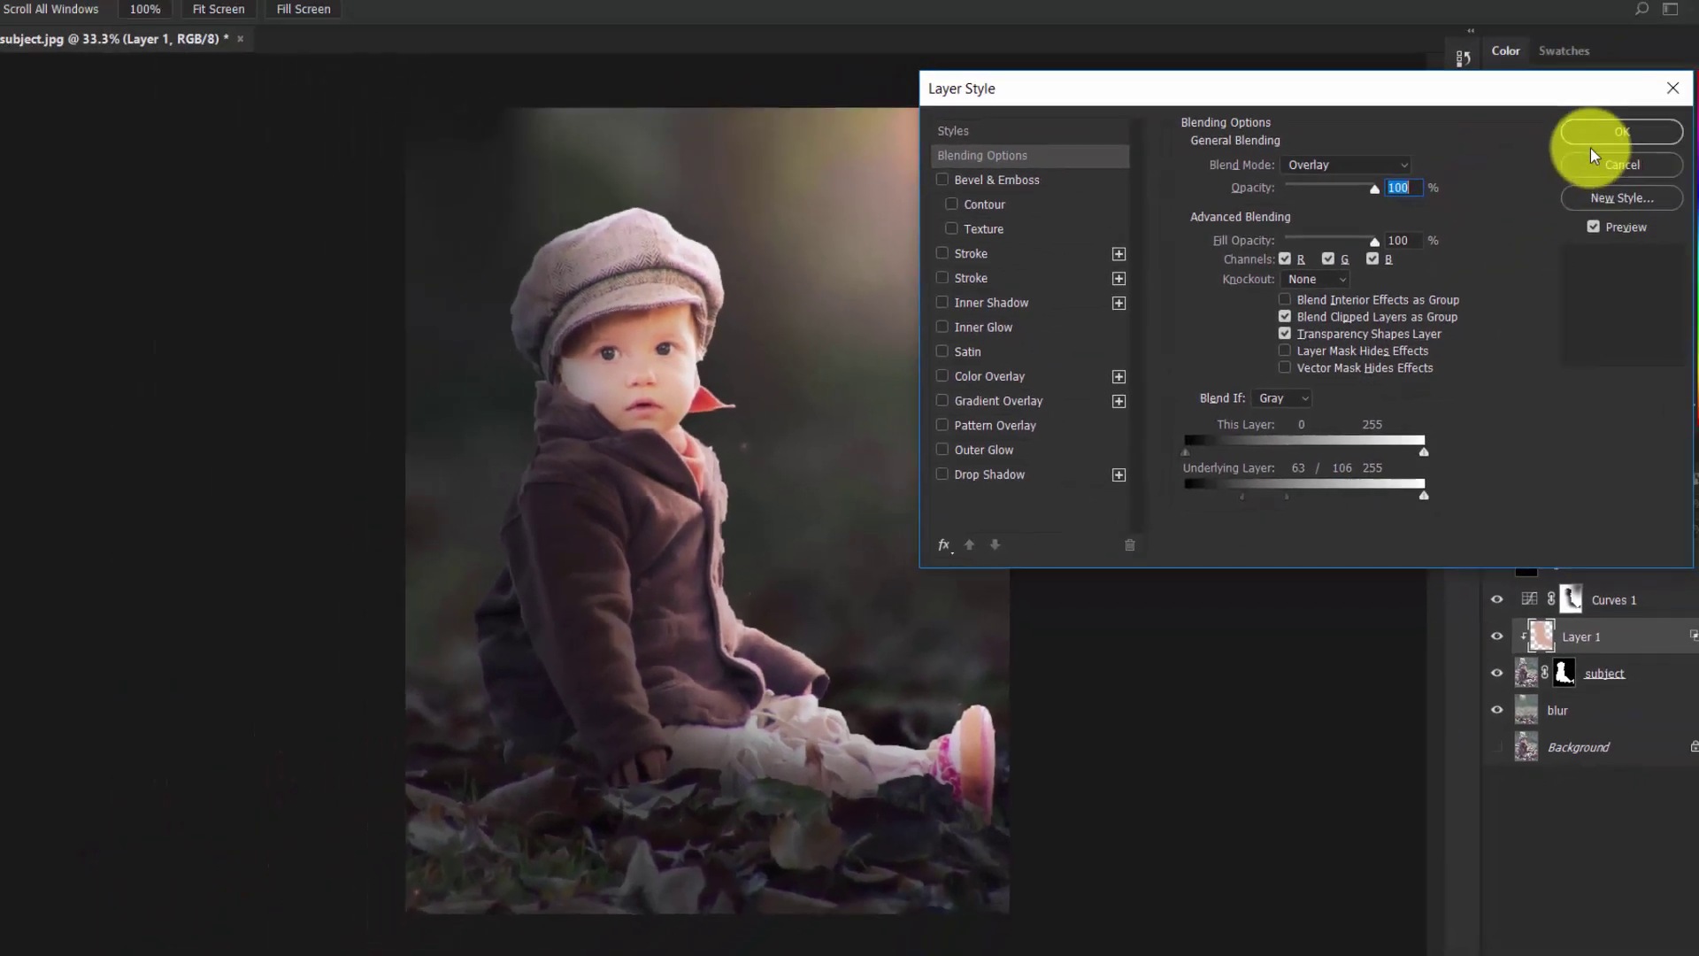
pyautogui.click(1686, 46)
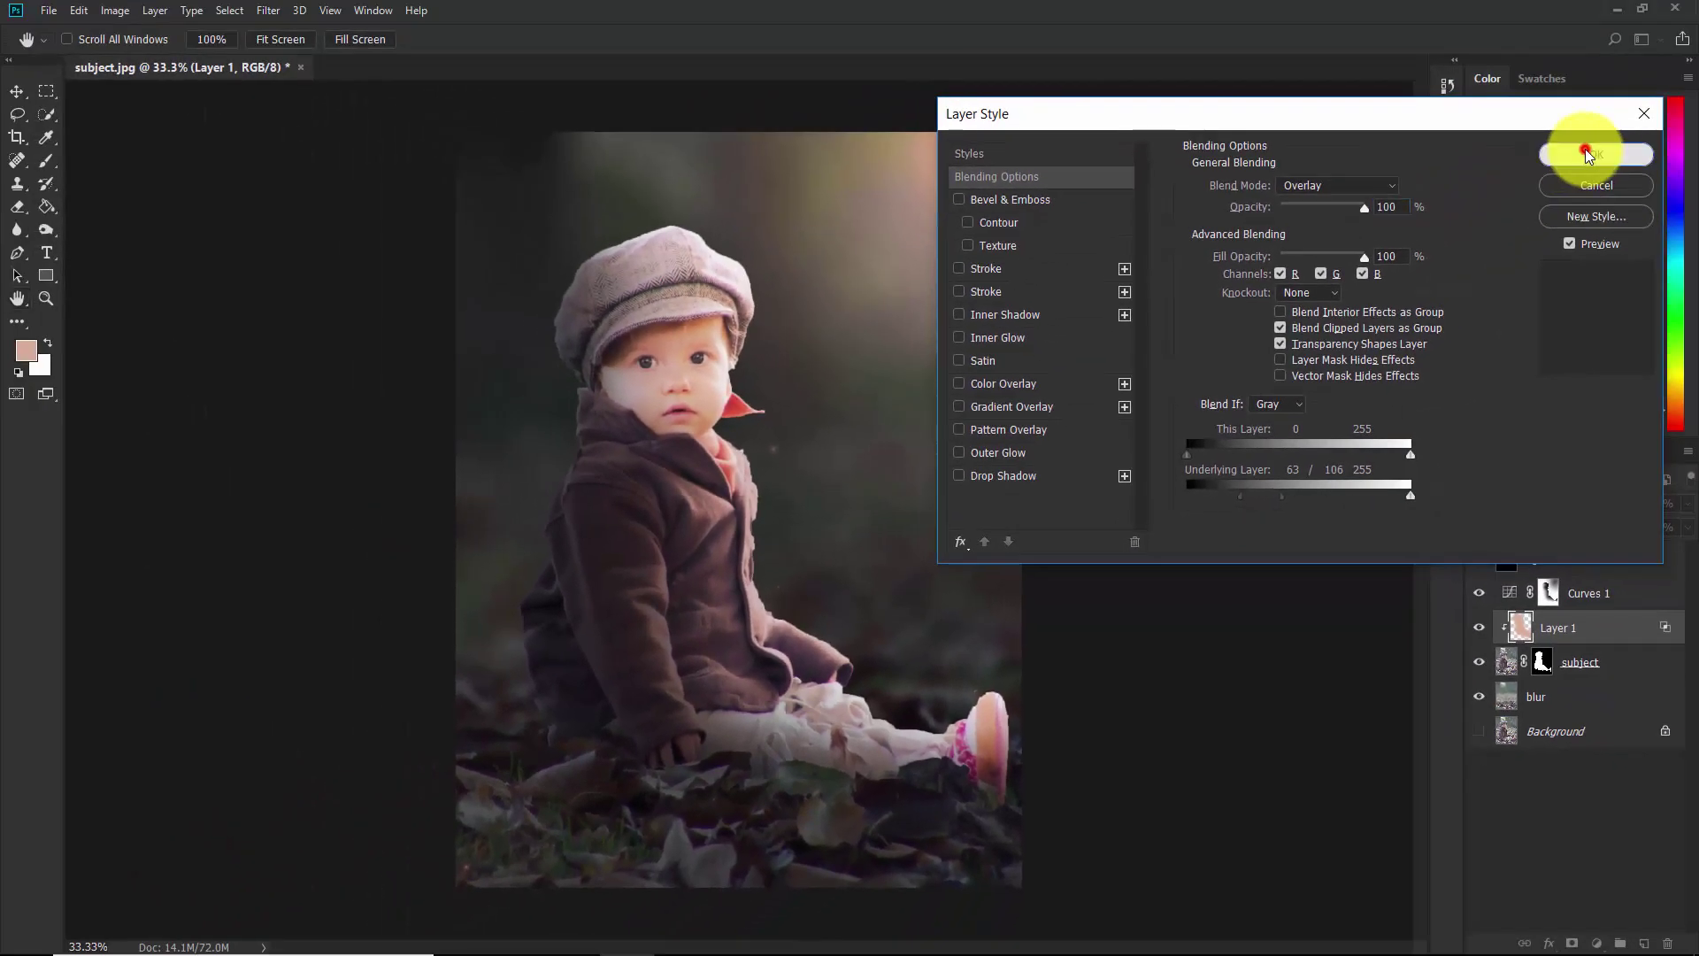
# Toggle Layer 1 to compare the tint, then zoom out to view the whole image.
pyautogui.click(1480, 628)
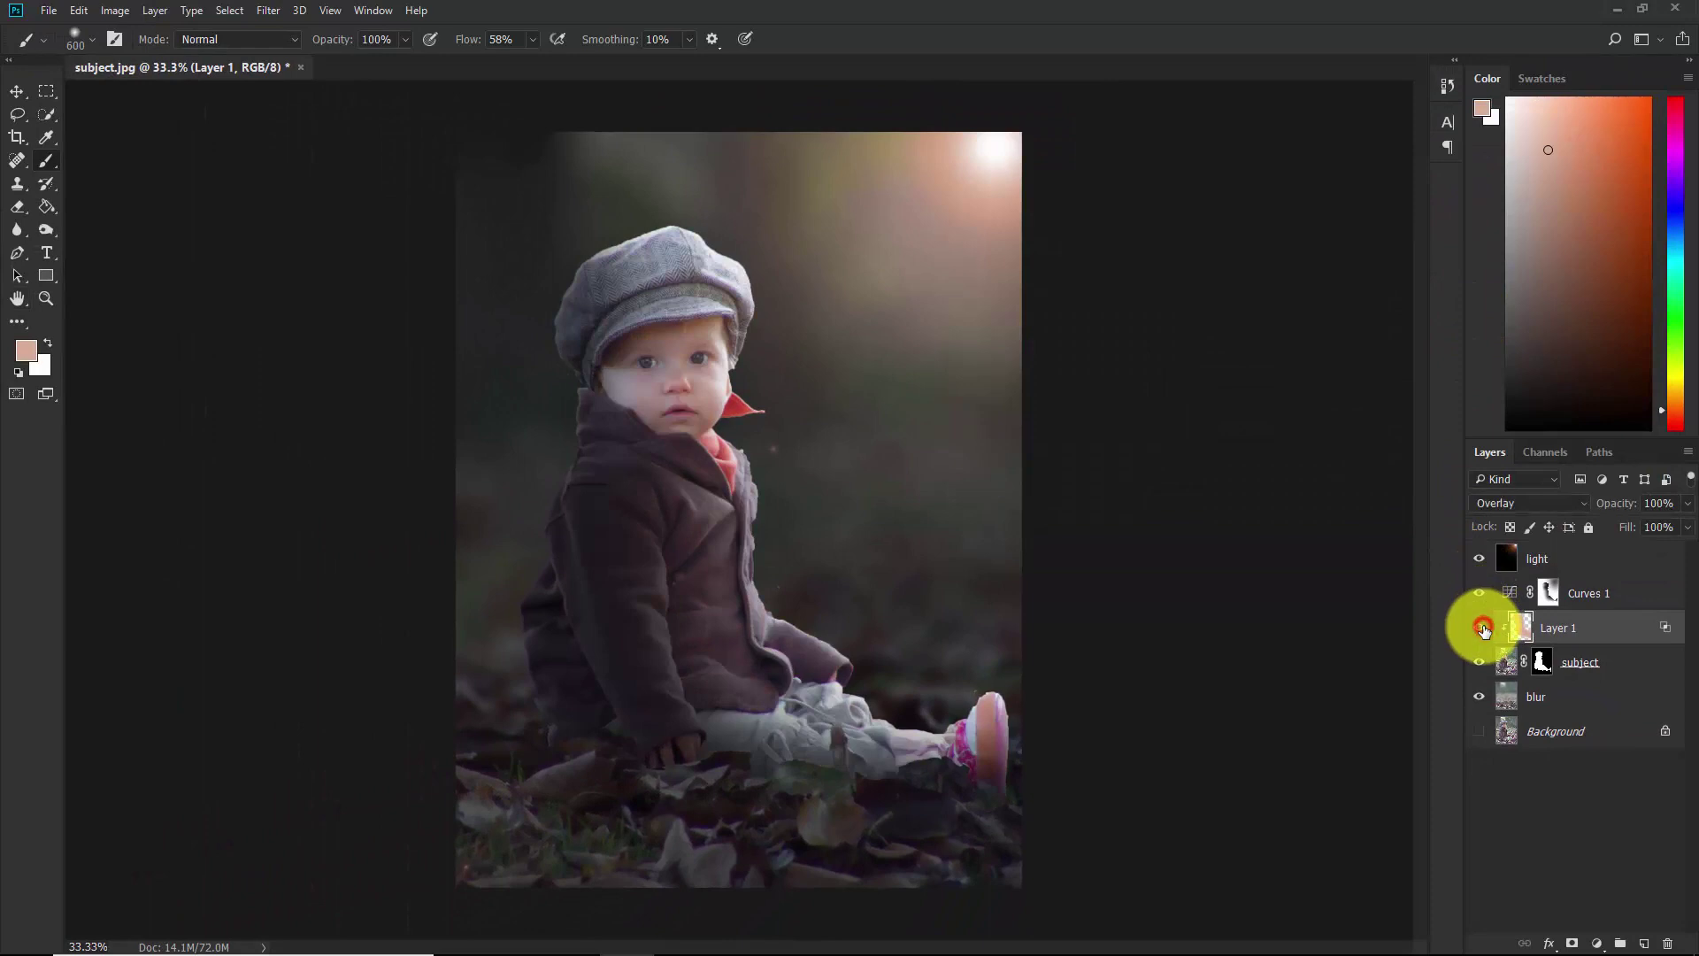
pyautogui.click(1481, 627)
pyautogui.click(1542, 793)
pyautogui.hotkey('ctrl', '-')
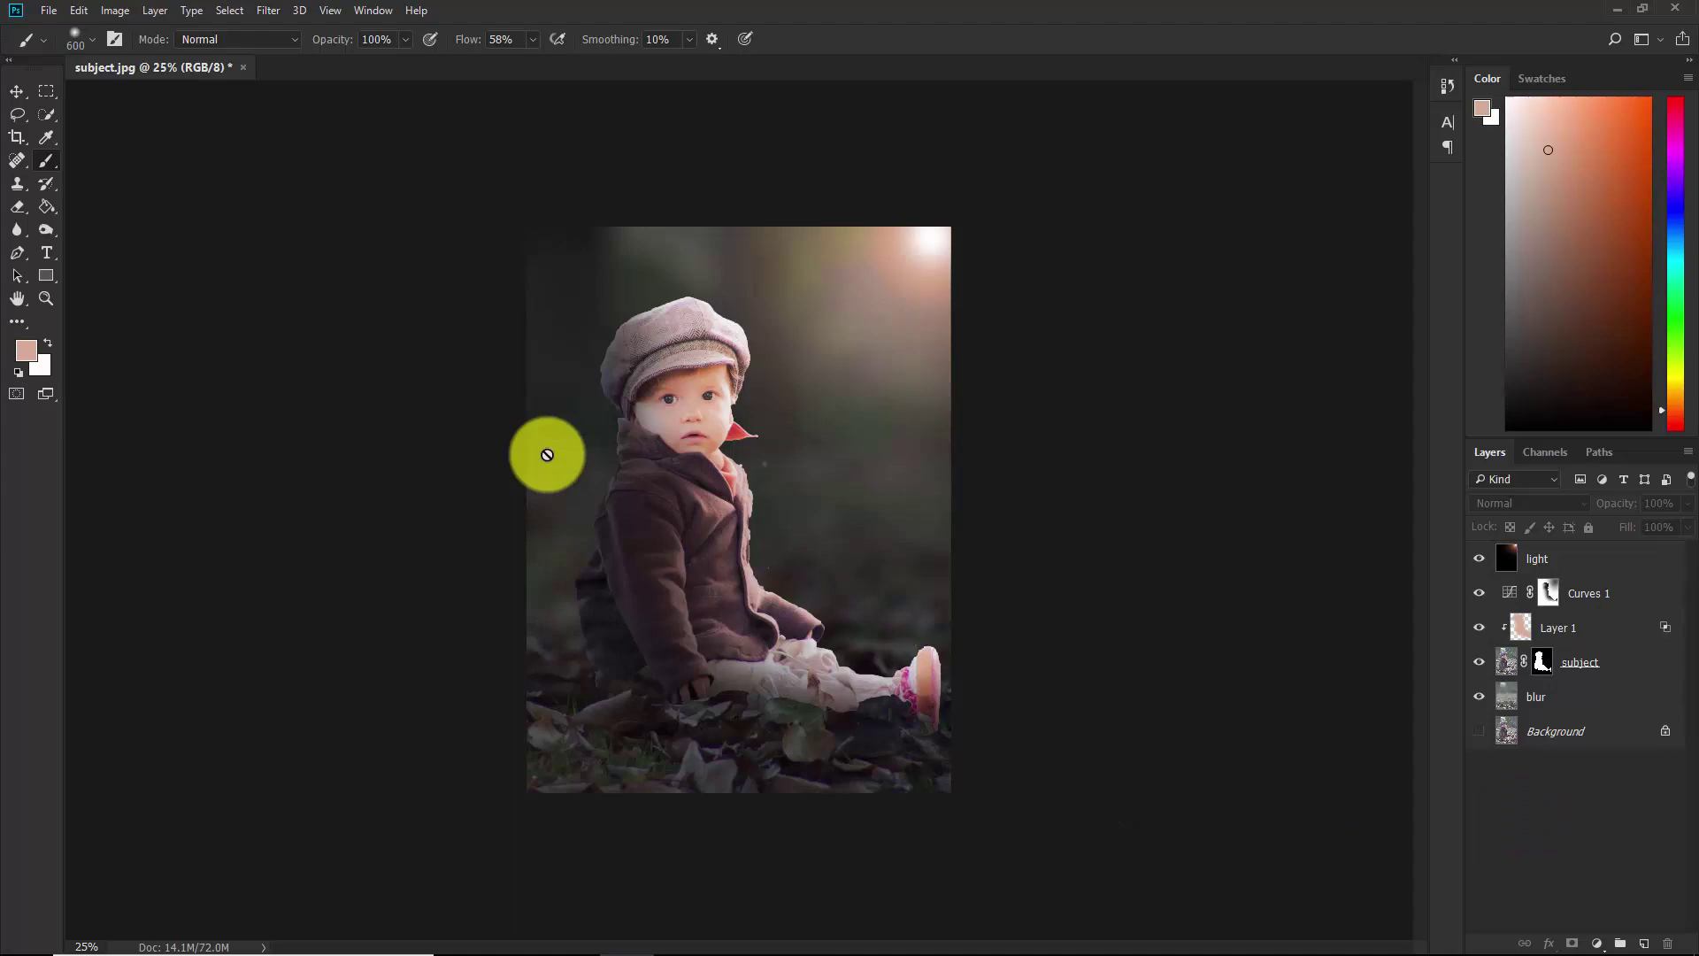
pyautogui.click(53, 10)
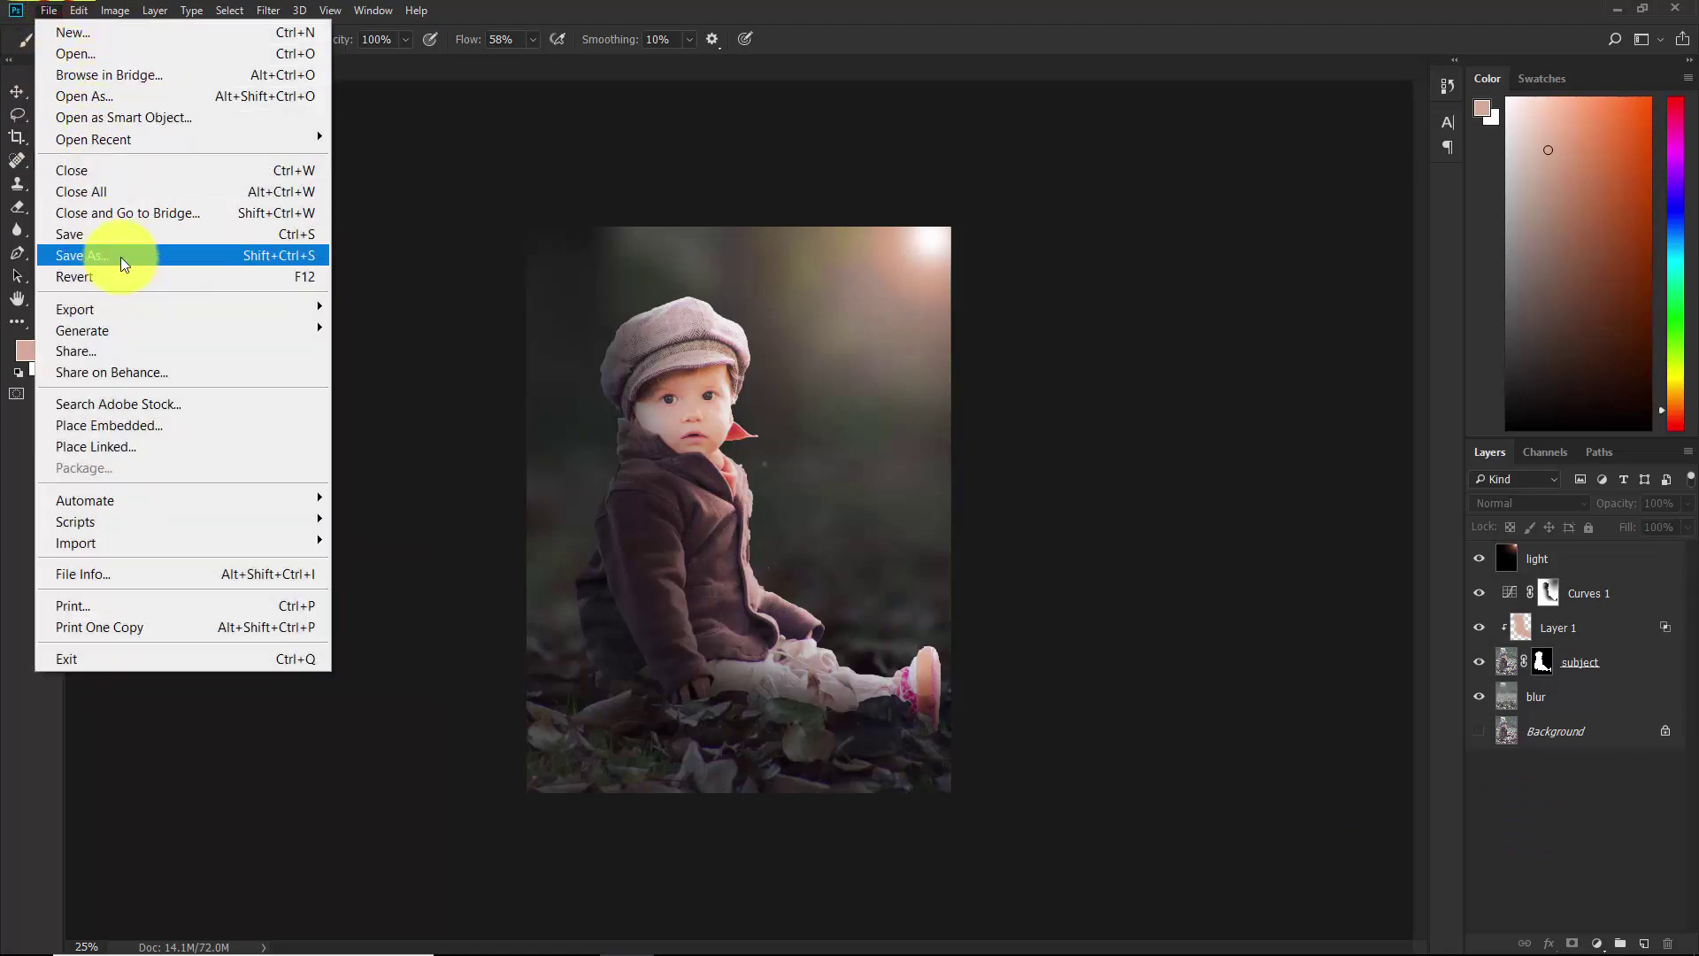
# Open leaves.png from the project folder in its own document tab.
pyautogui.click(97, 54)
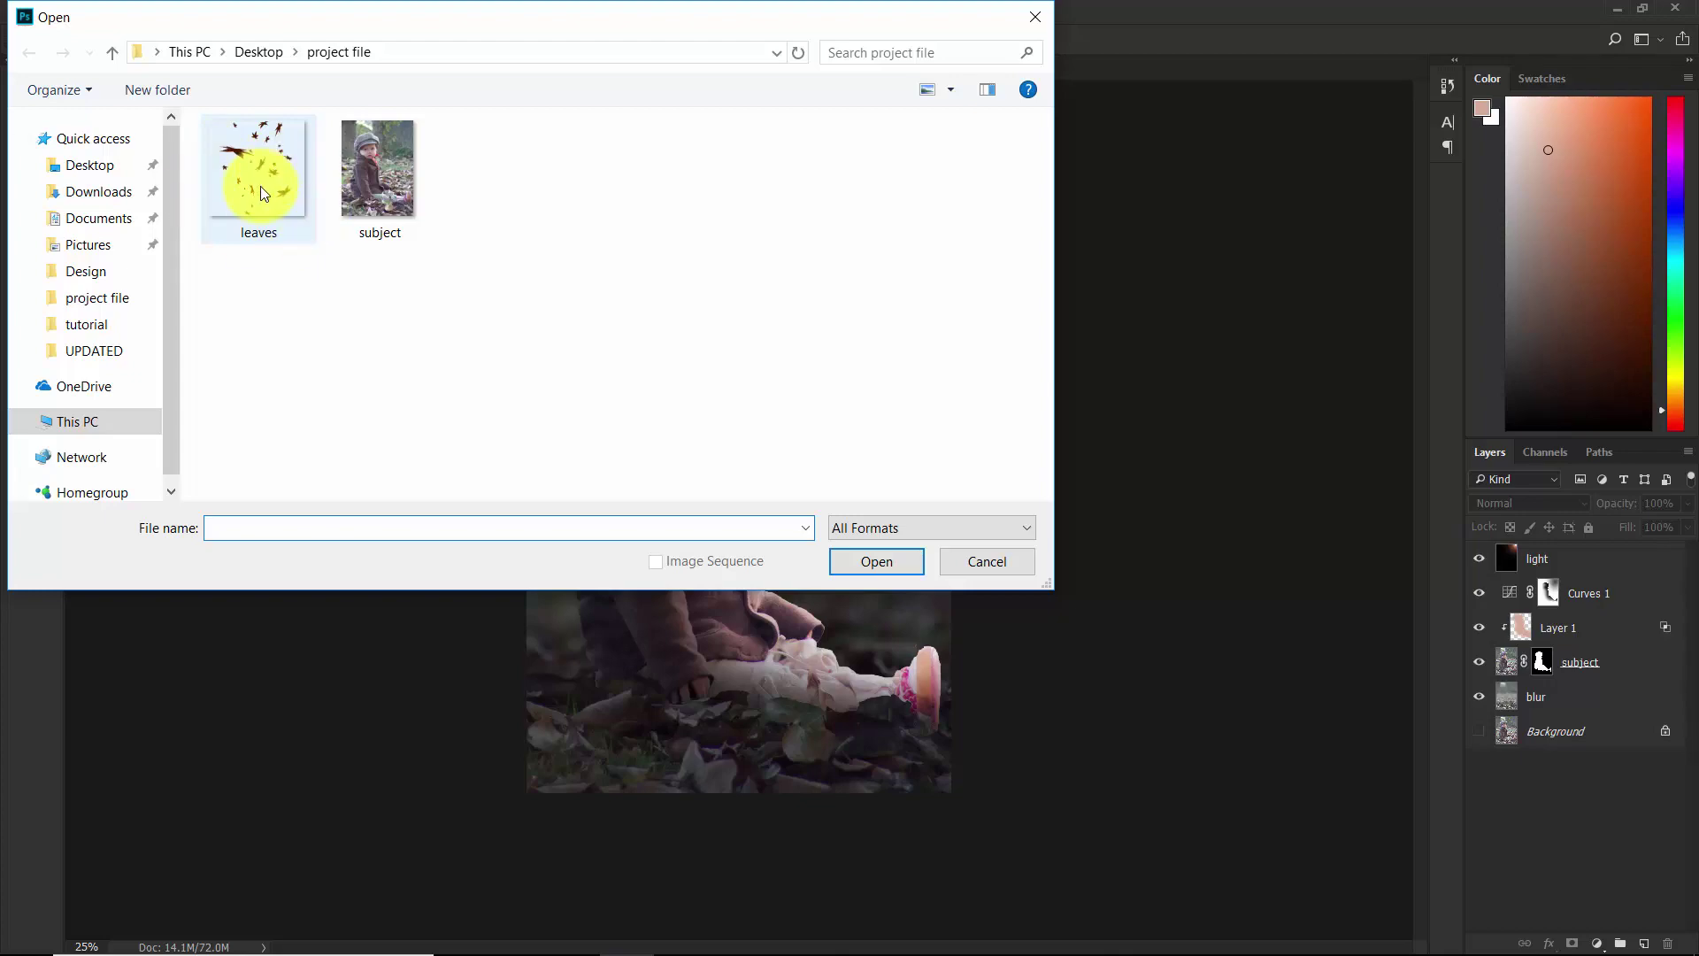
pyautogui.click(260, 187)
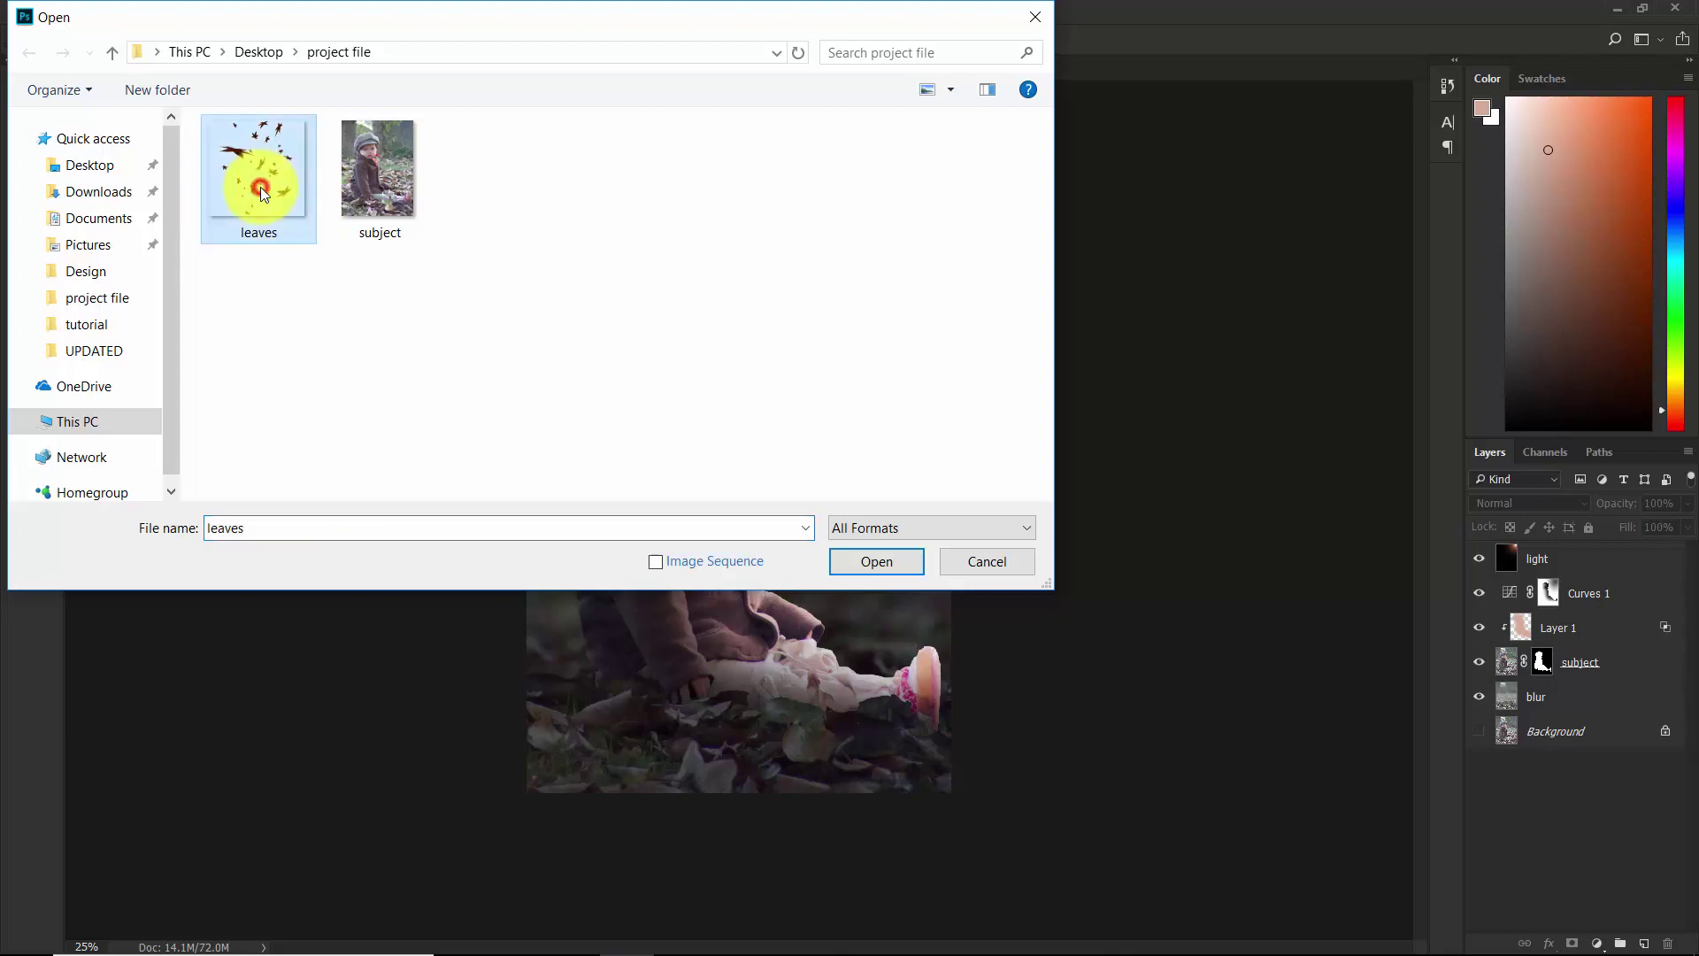
pyautogui.click(864, 562)
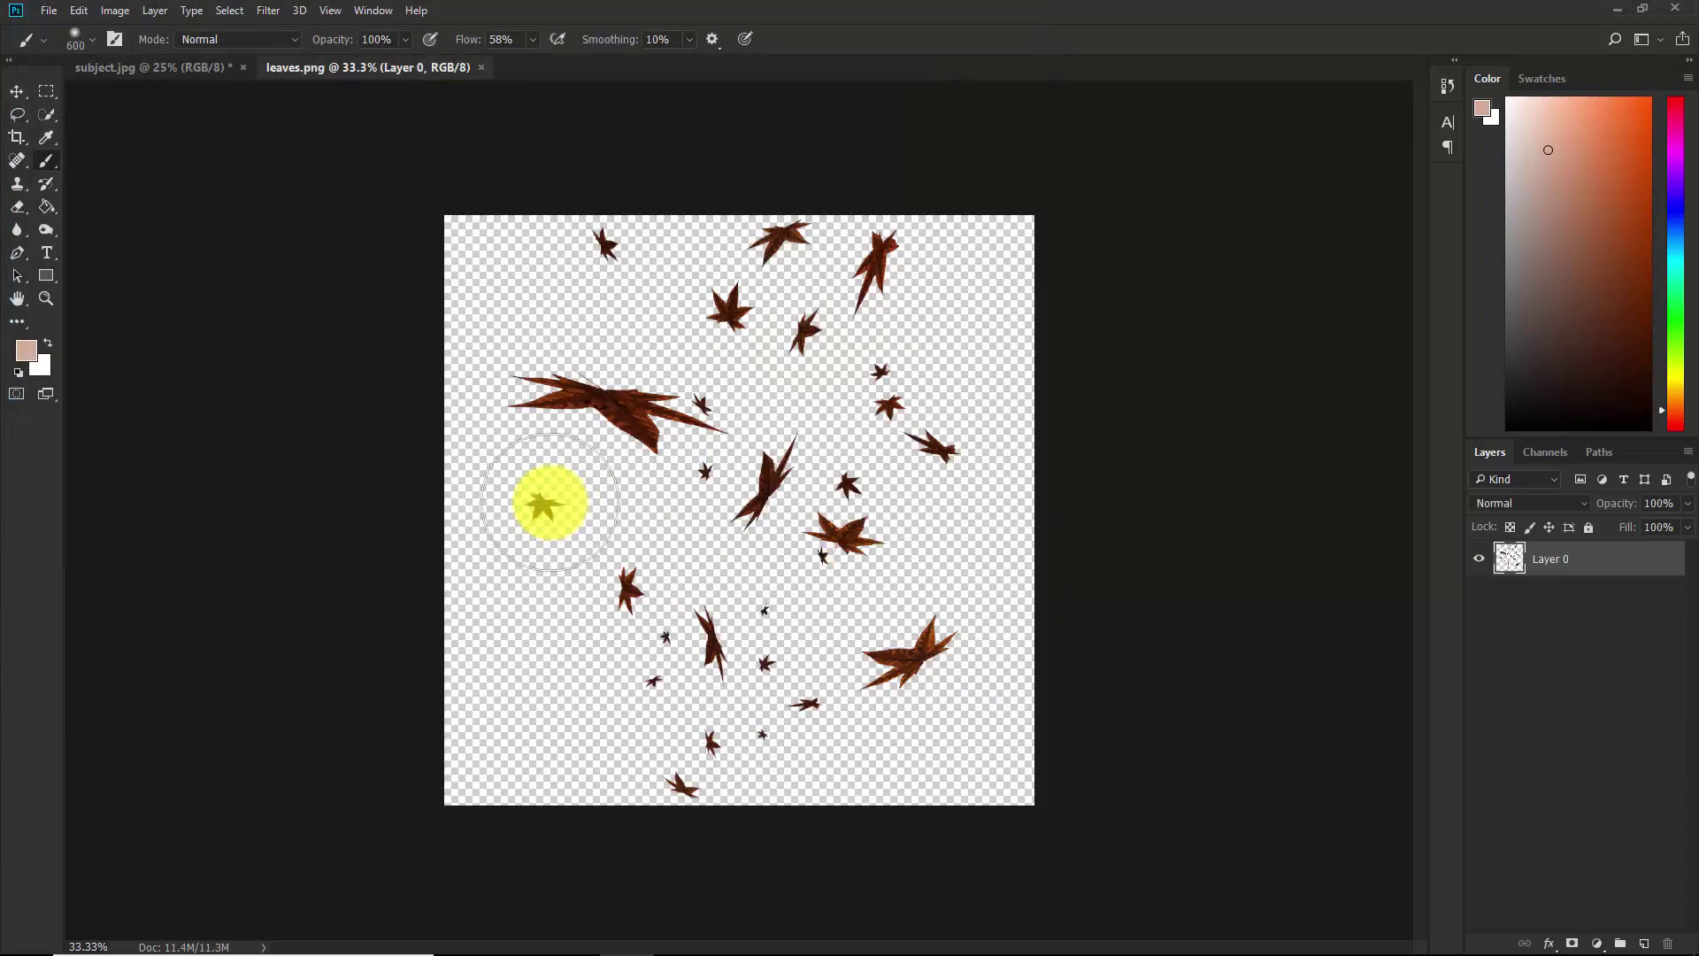
pyautogui.click(17, 89)
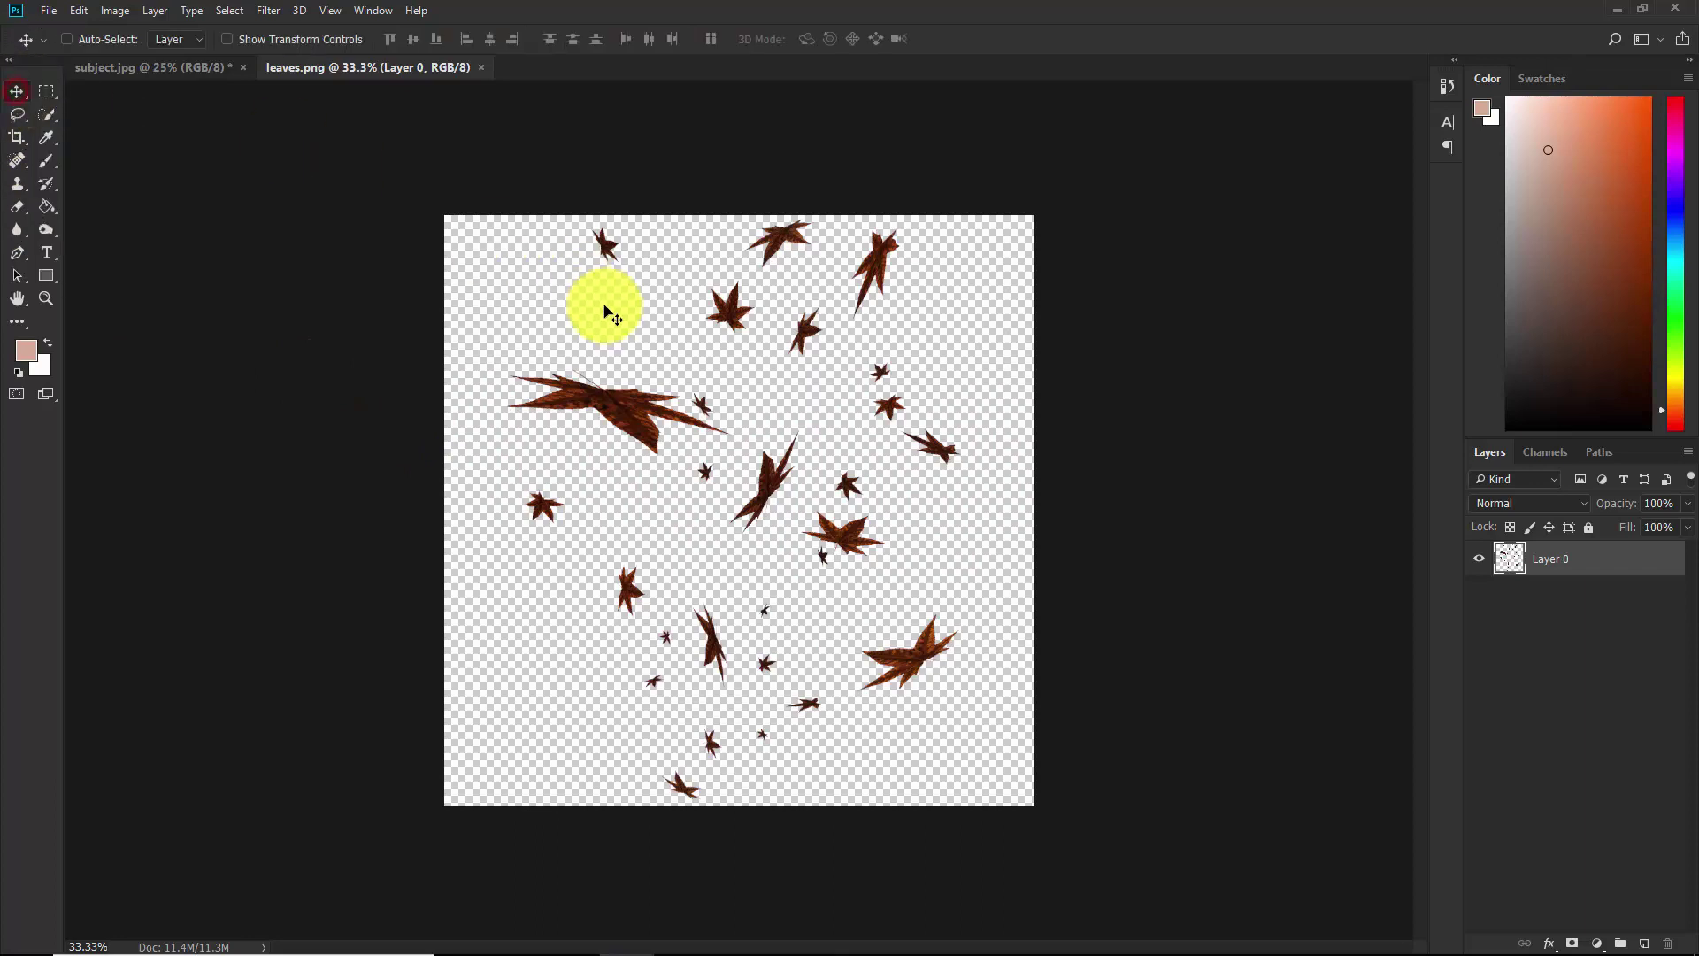
# Drag the leaves into subject.jpg, enlarge them to about 128%, and shift them up-left.
pyautogui.moveTo(636, 410); pyautogui.dragTo(649, 443)
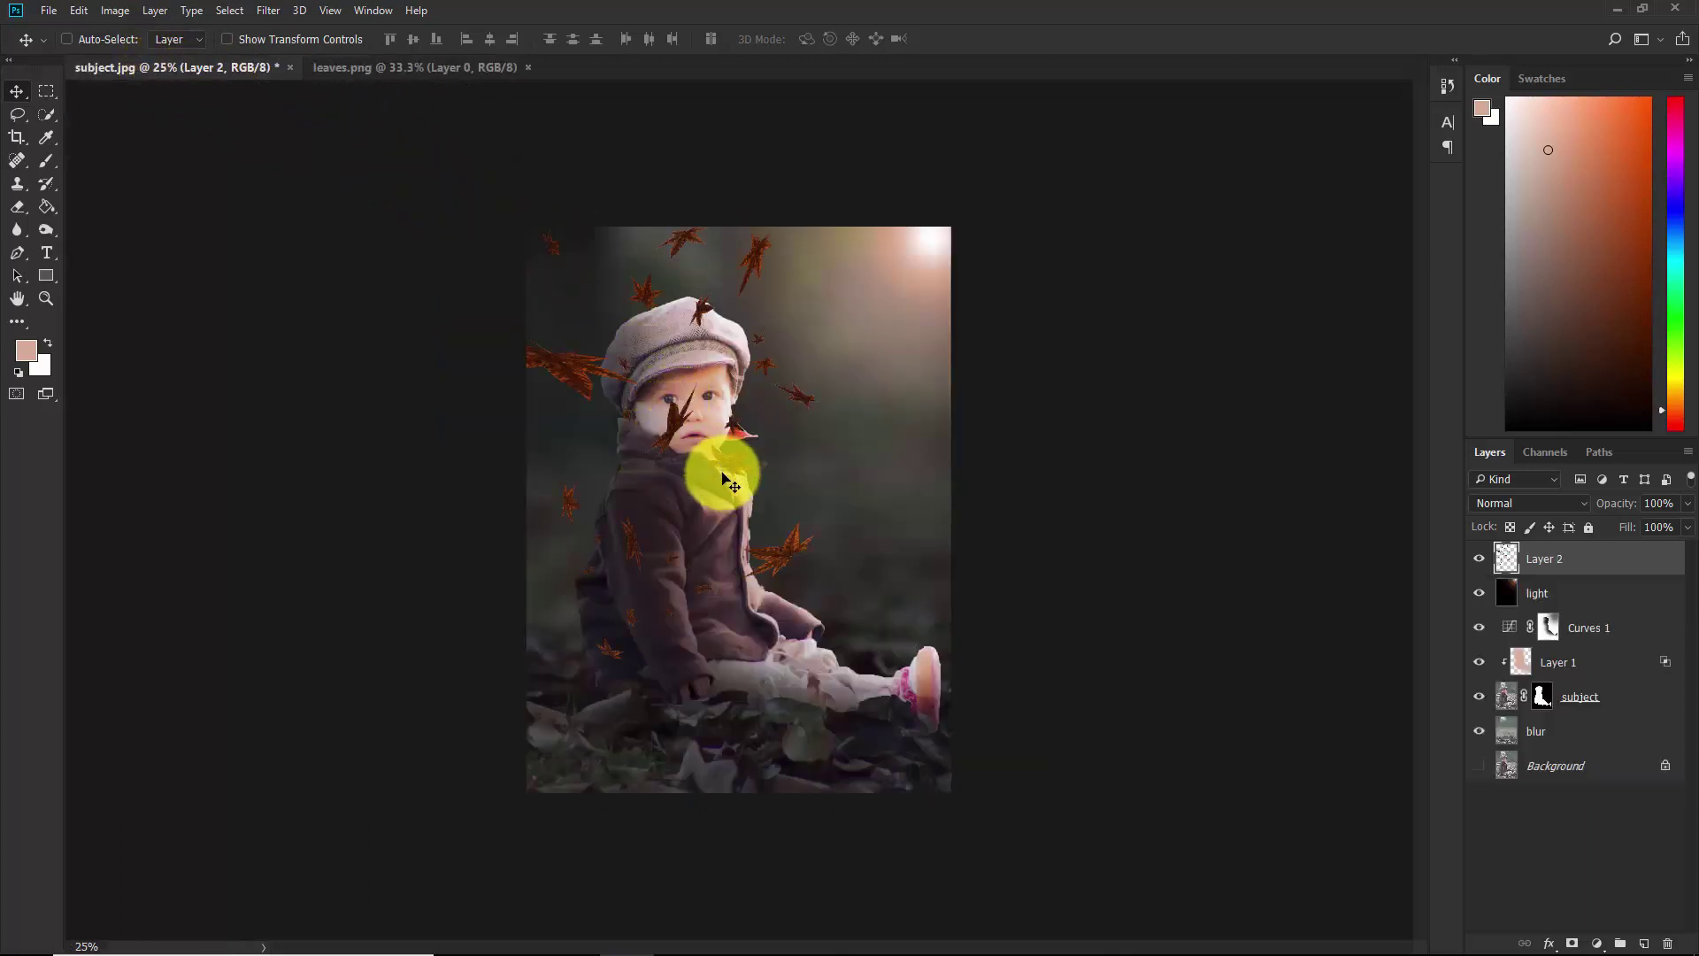
pyautogui.moveTo(735, 480); pyautogui.dragTo(776, 545)
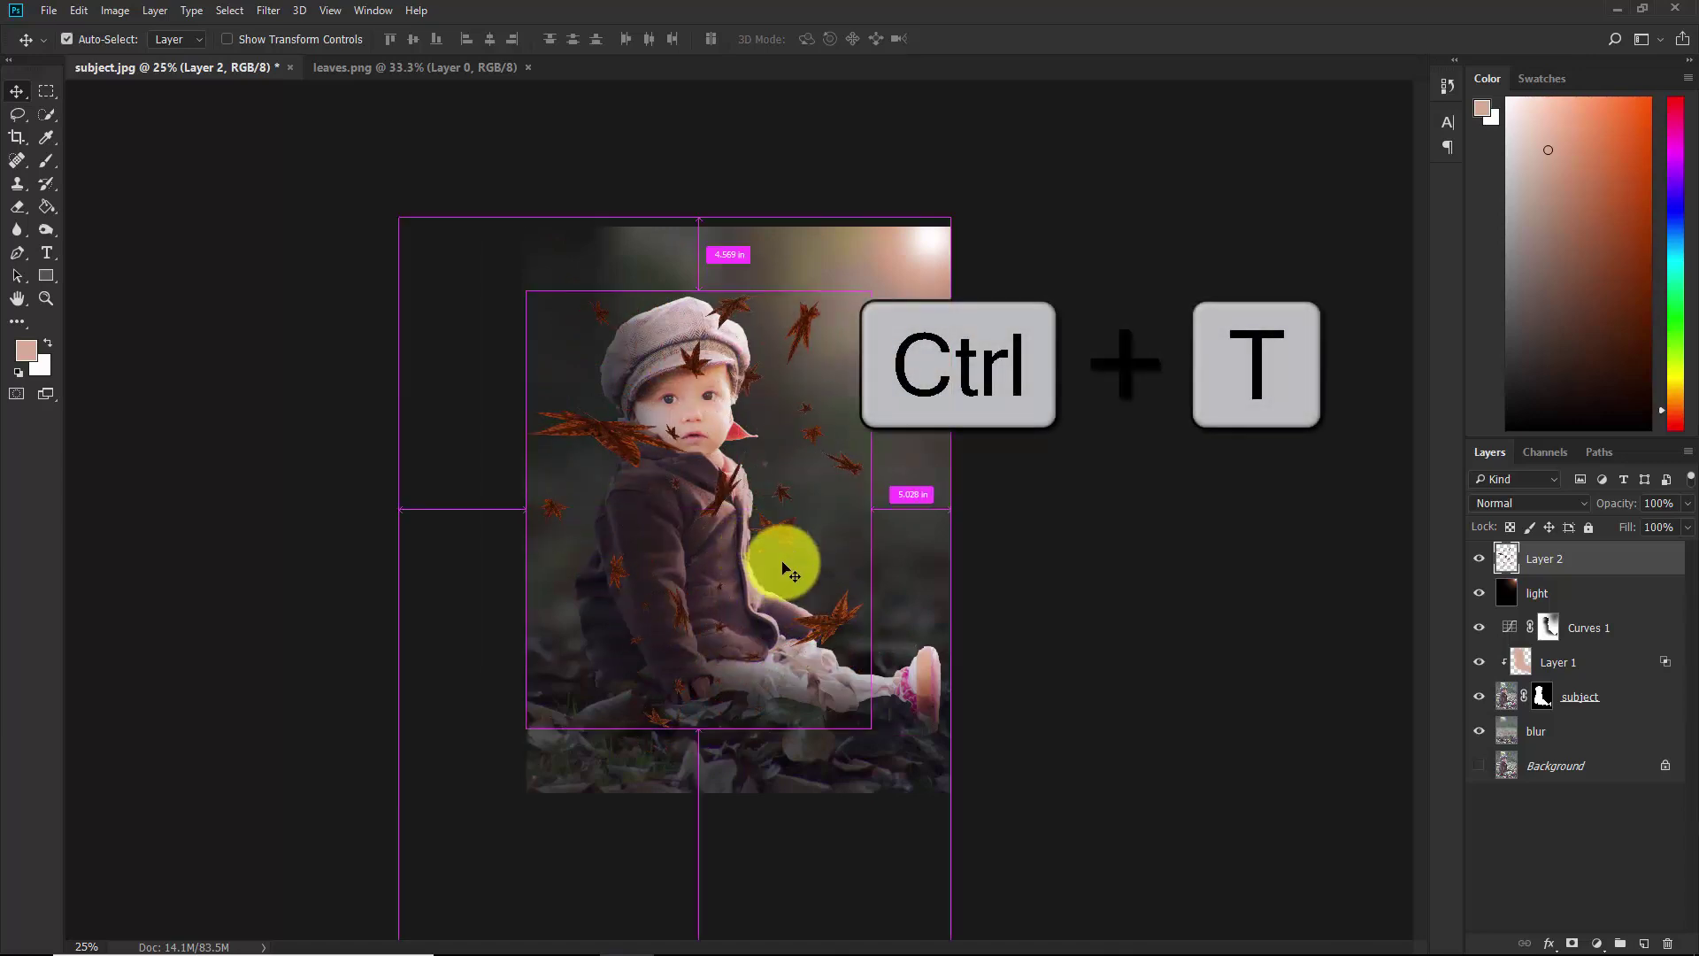
pyautogui.hotkey('ctrl', 't')
pyautogui.moveTo(871, 731); pyautogui.dragTo(908, 775)
pyautogui.moveTo(826, 607); pyautogui.dragTo(780, 582)
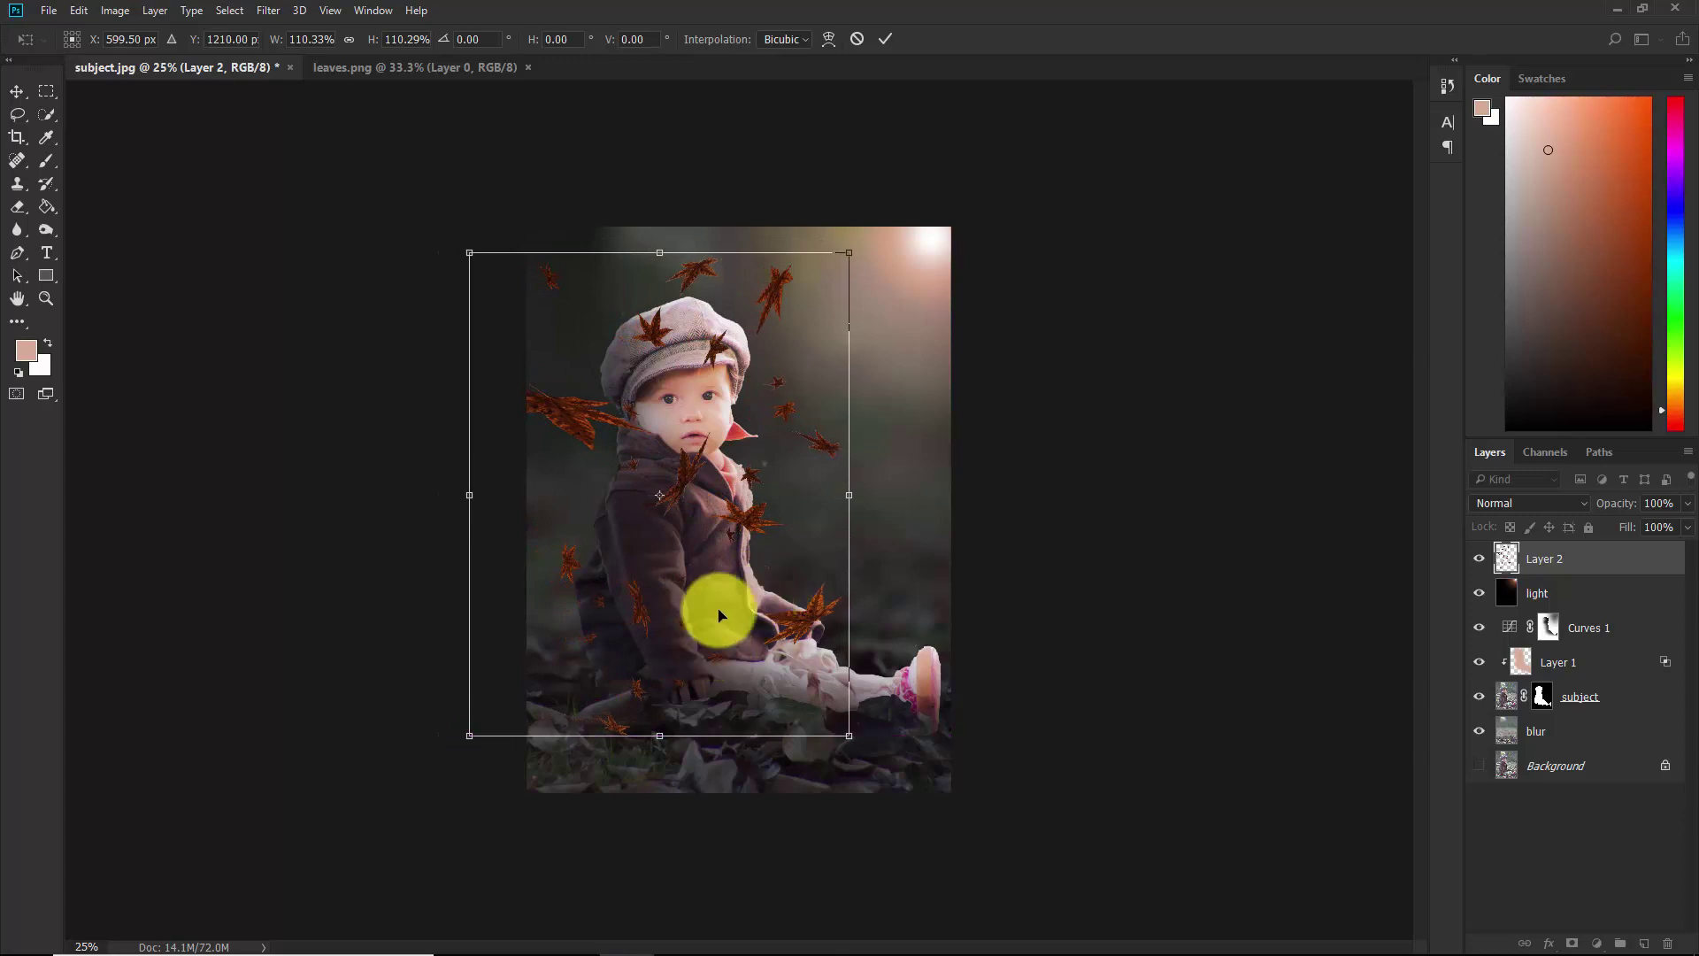
pyautogui.click(886, 38)
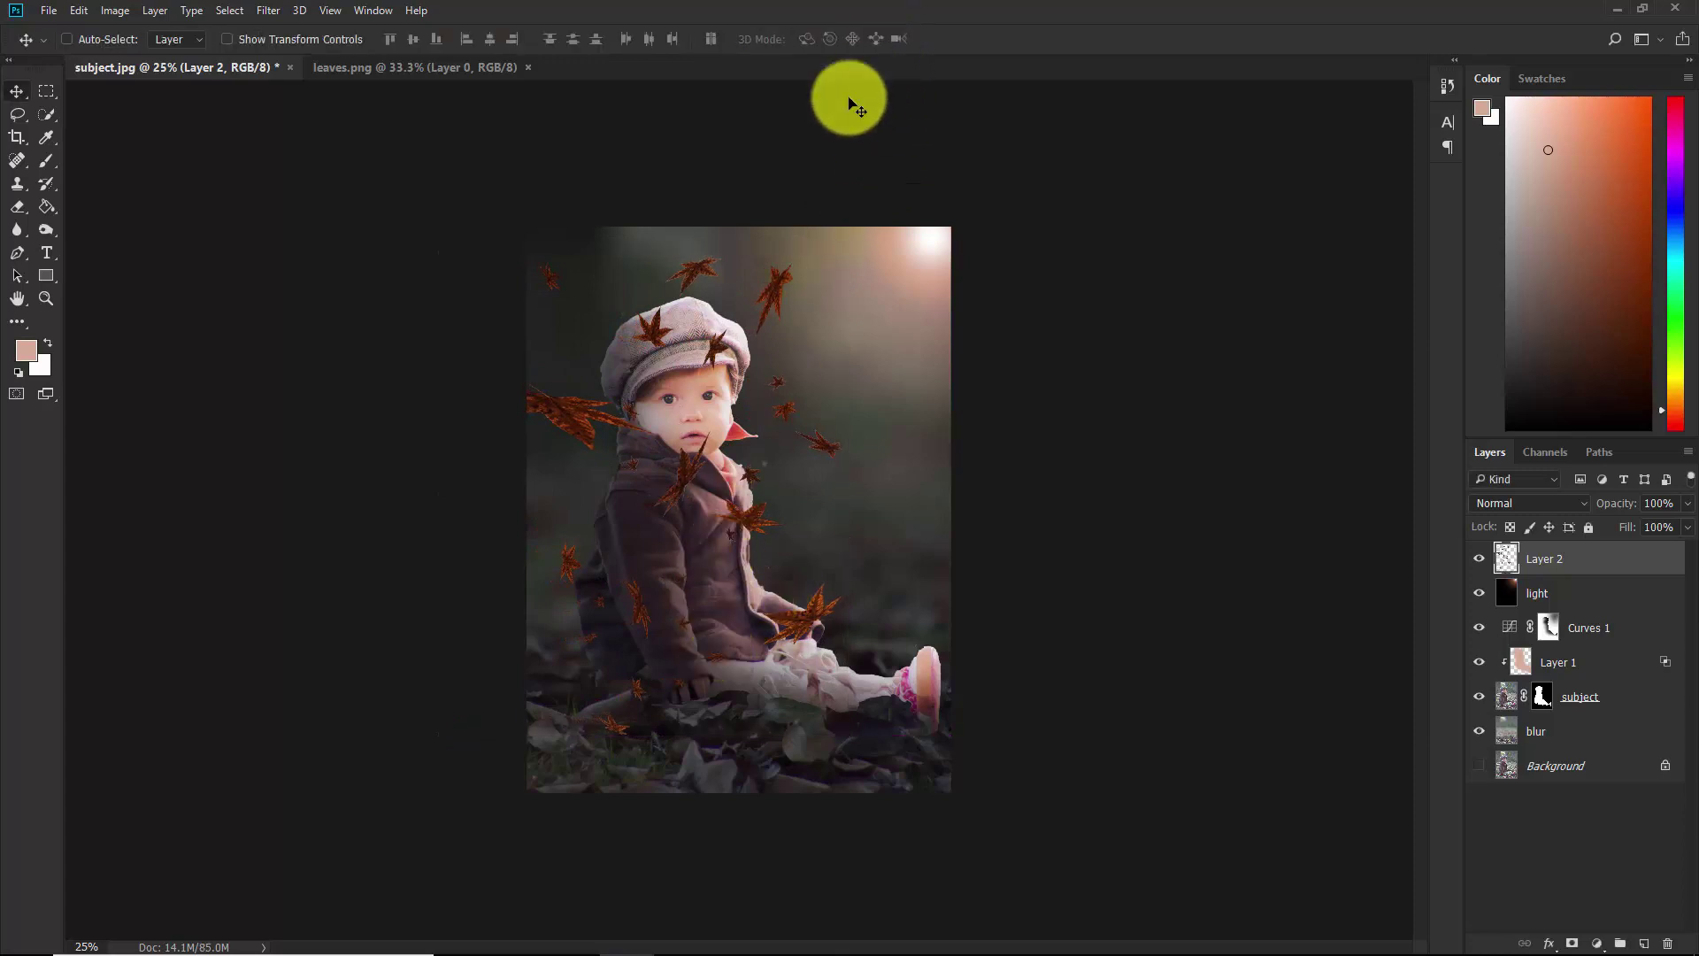
# Convert Layer 2 to a smart object and apply a Gaussian Blur filter to it.
pyautogui.rightClick(1564, 566)
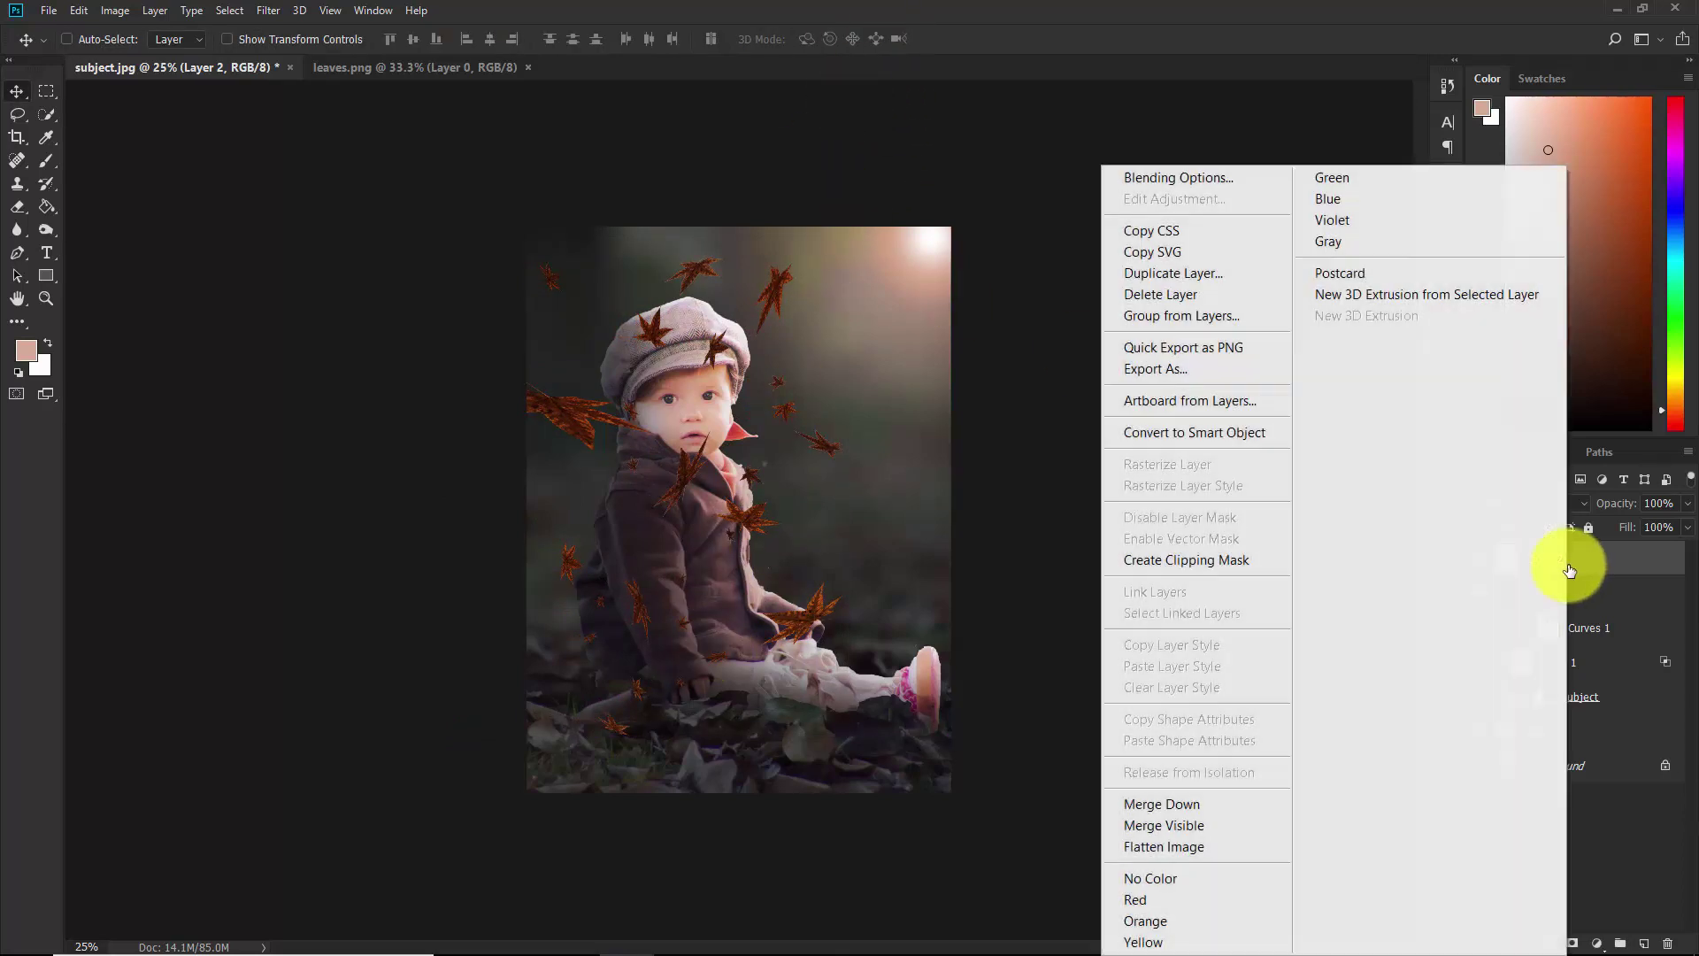
pyautogui.click(1210, 440)
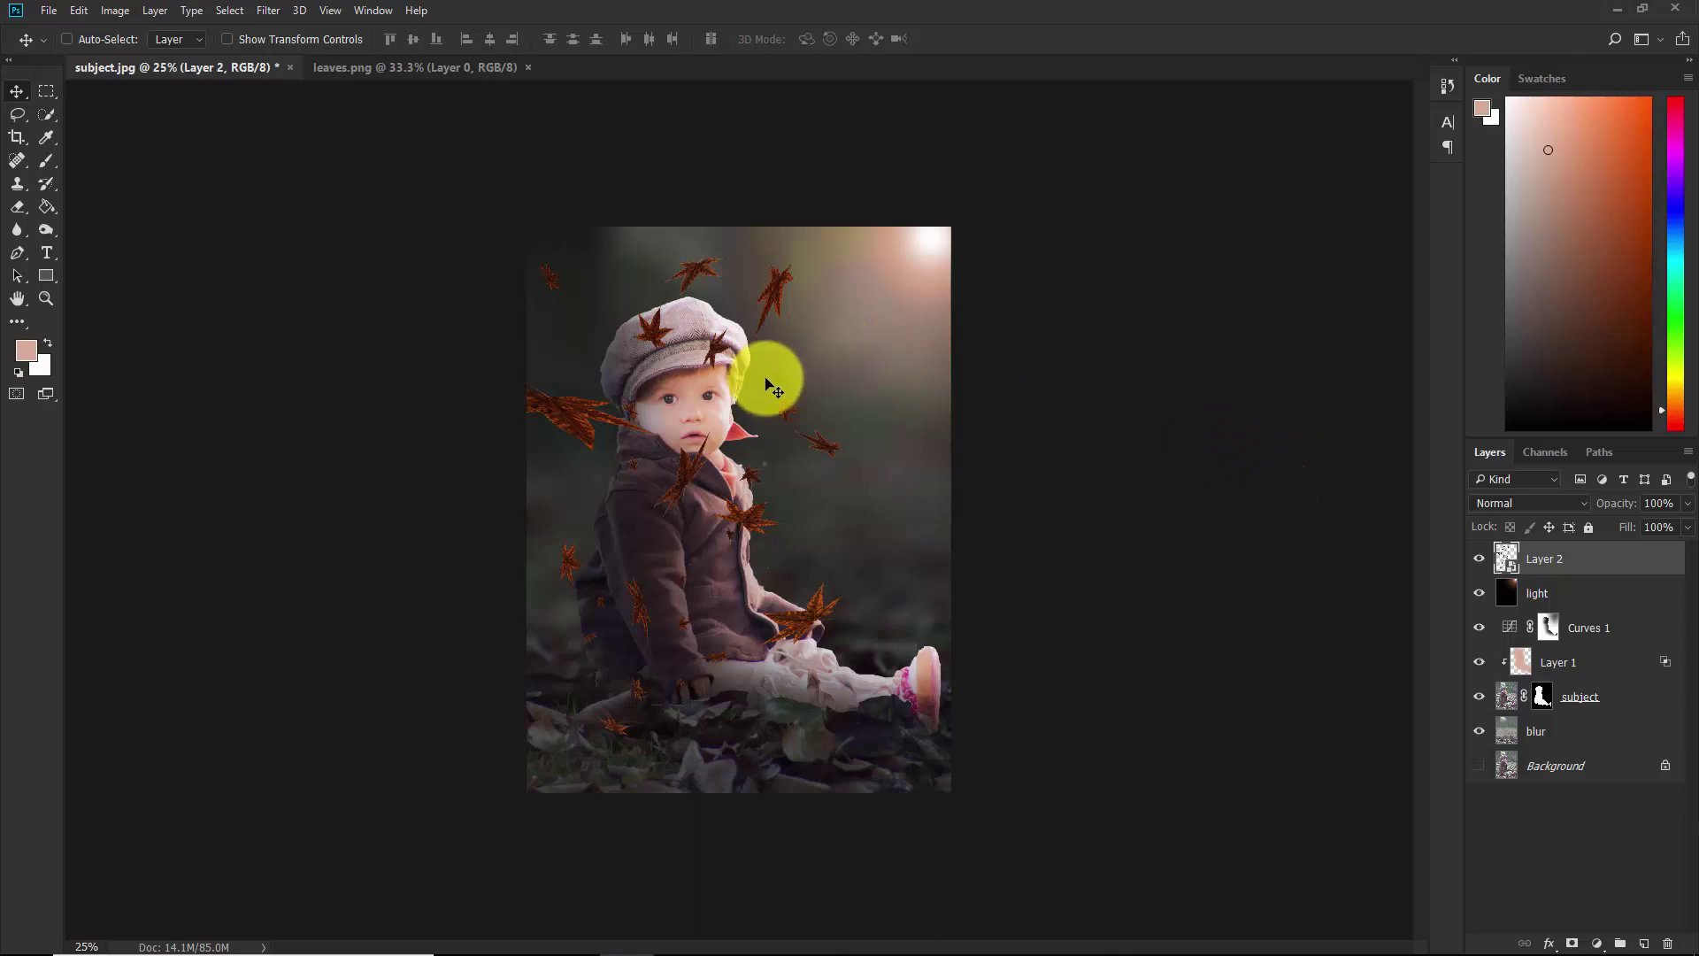
pyautogui.click(265, 10)
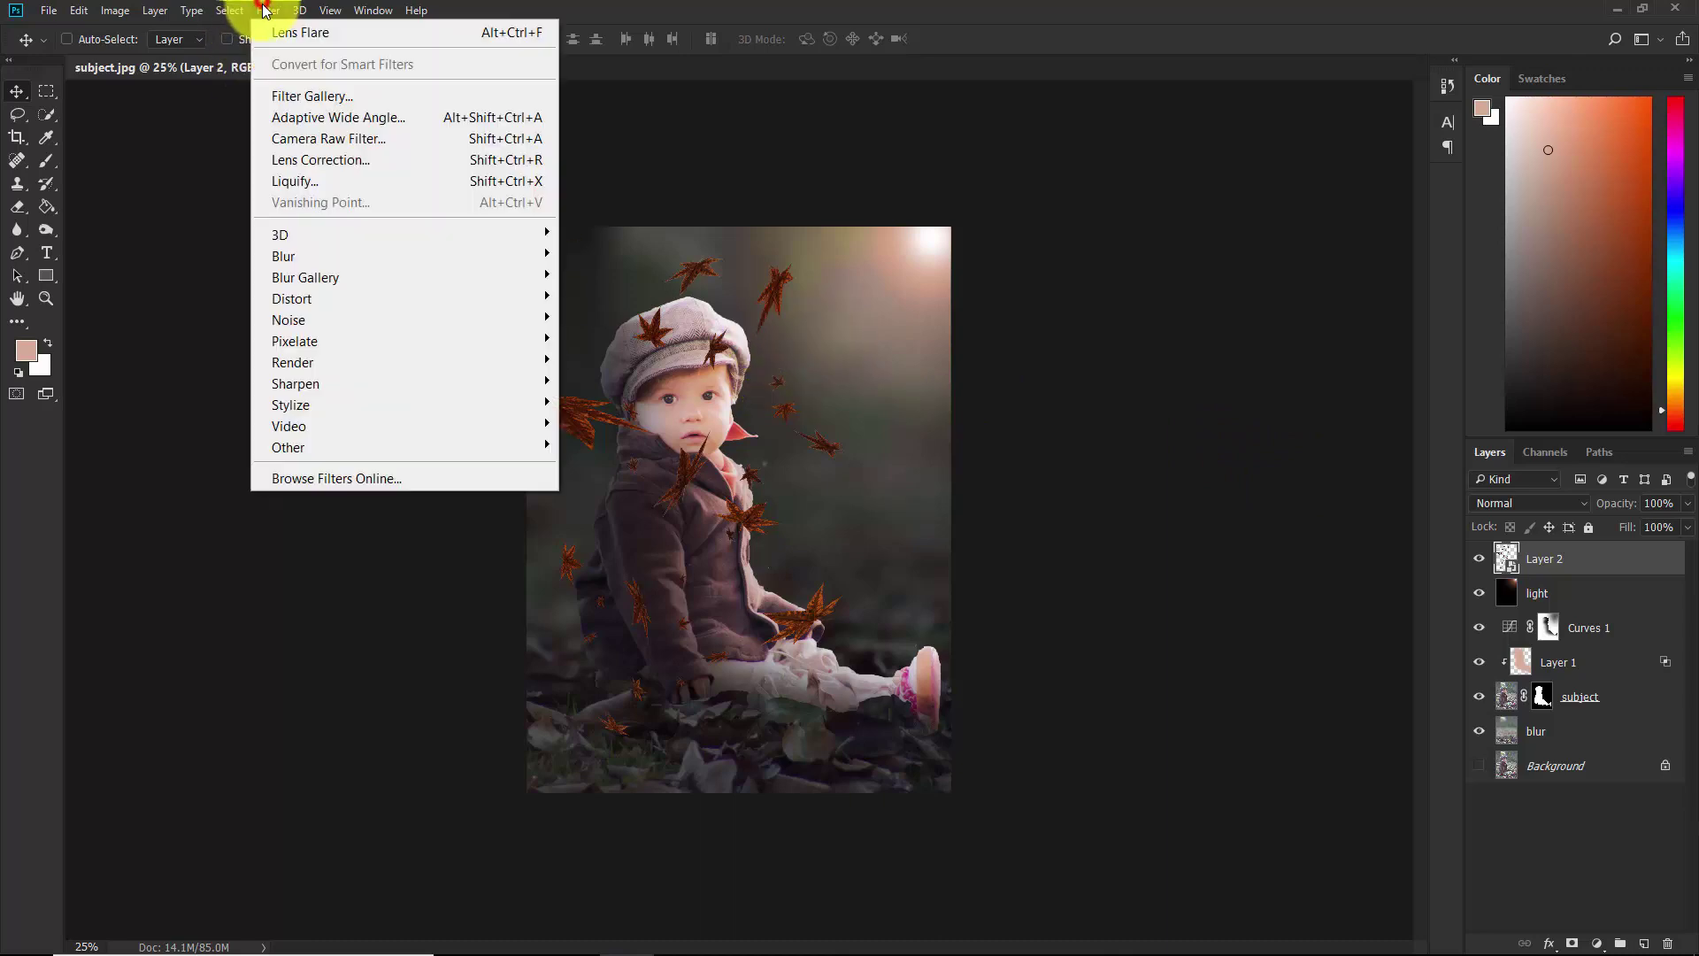
pyautogui.moveTo(410, 257)
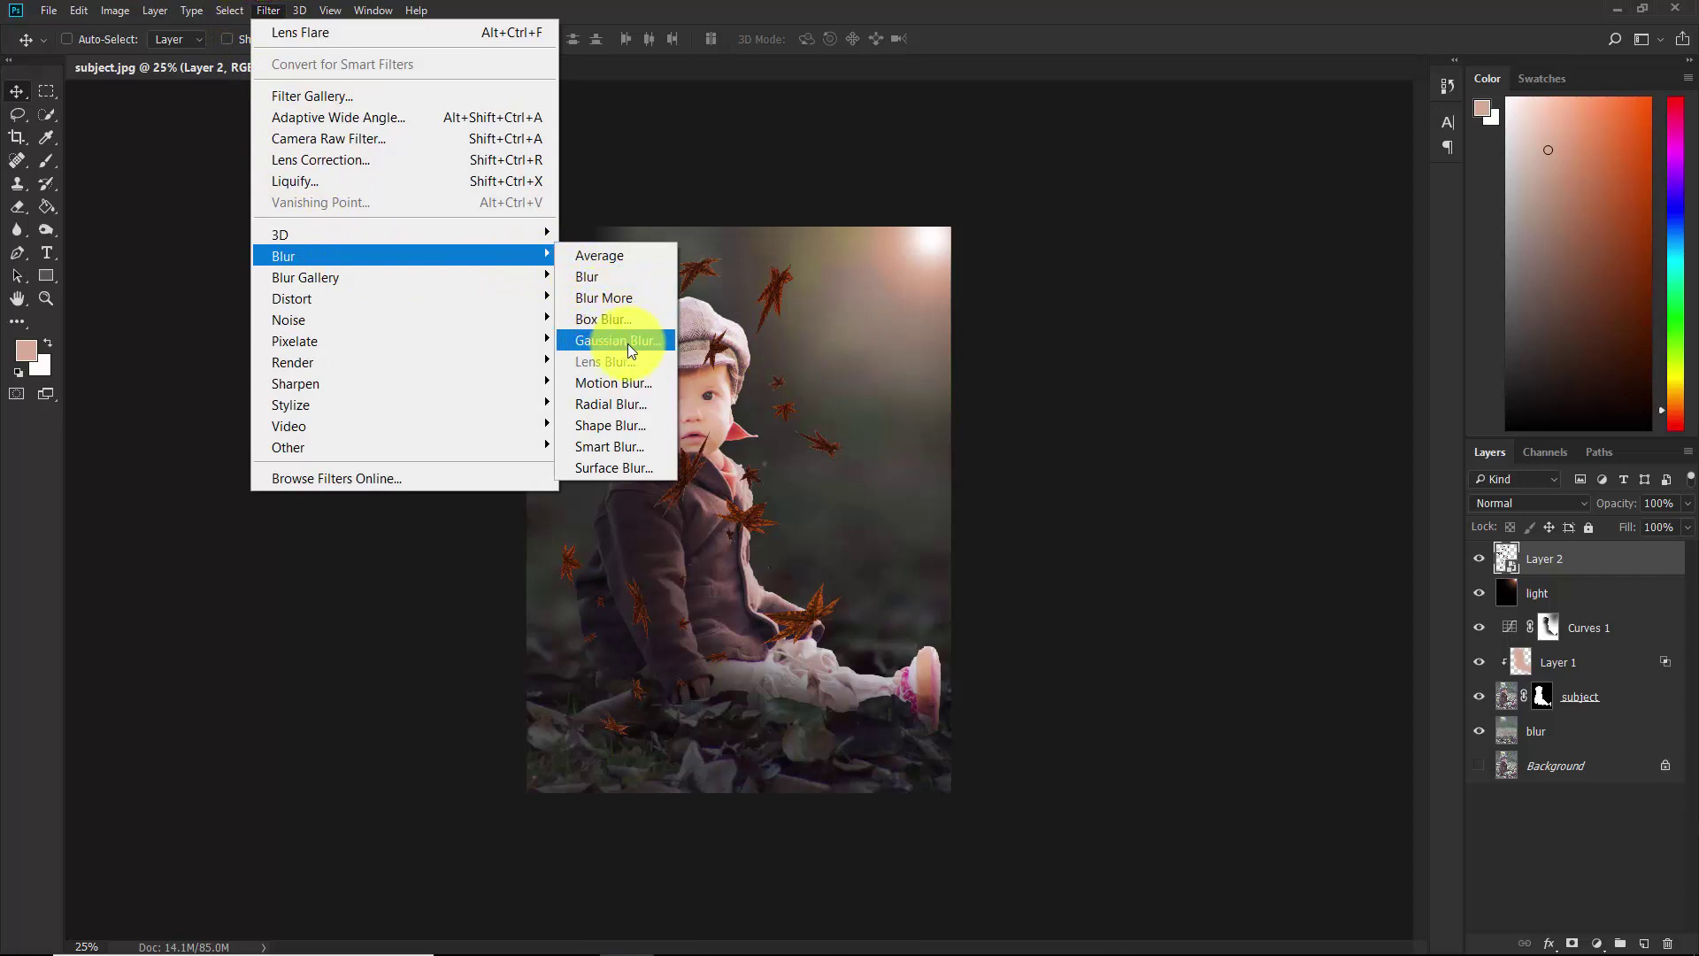
pyautogui.click(617, 340)
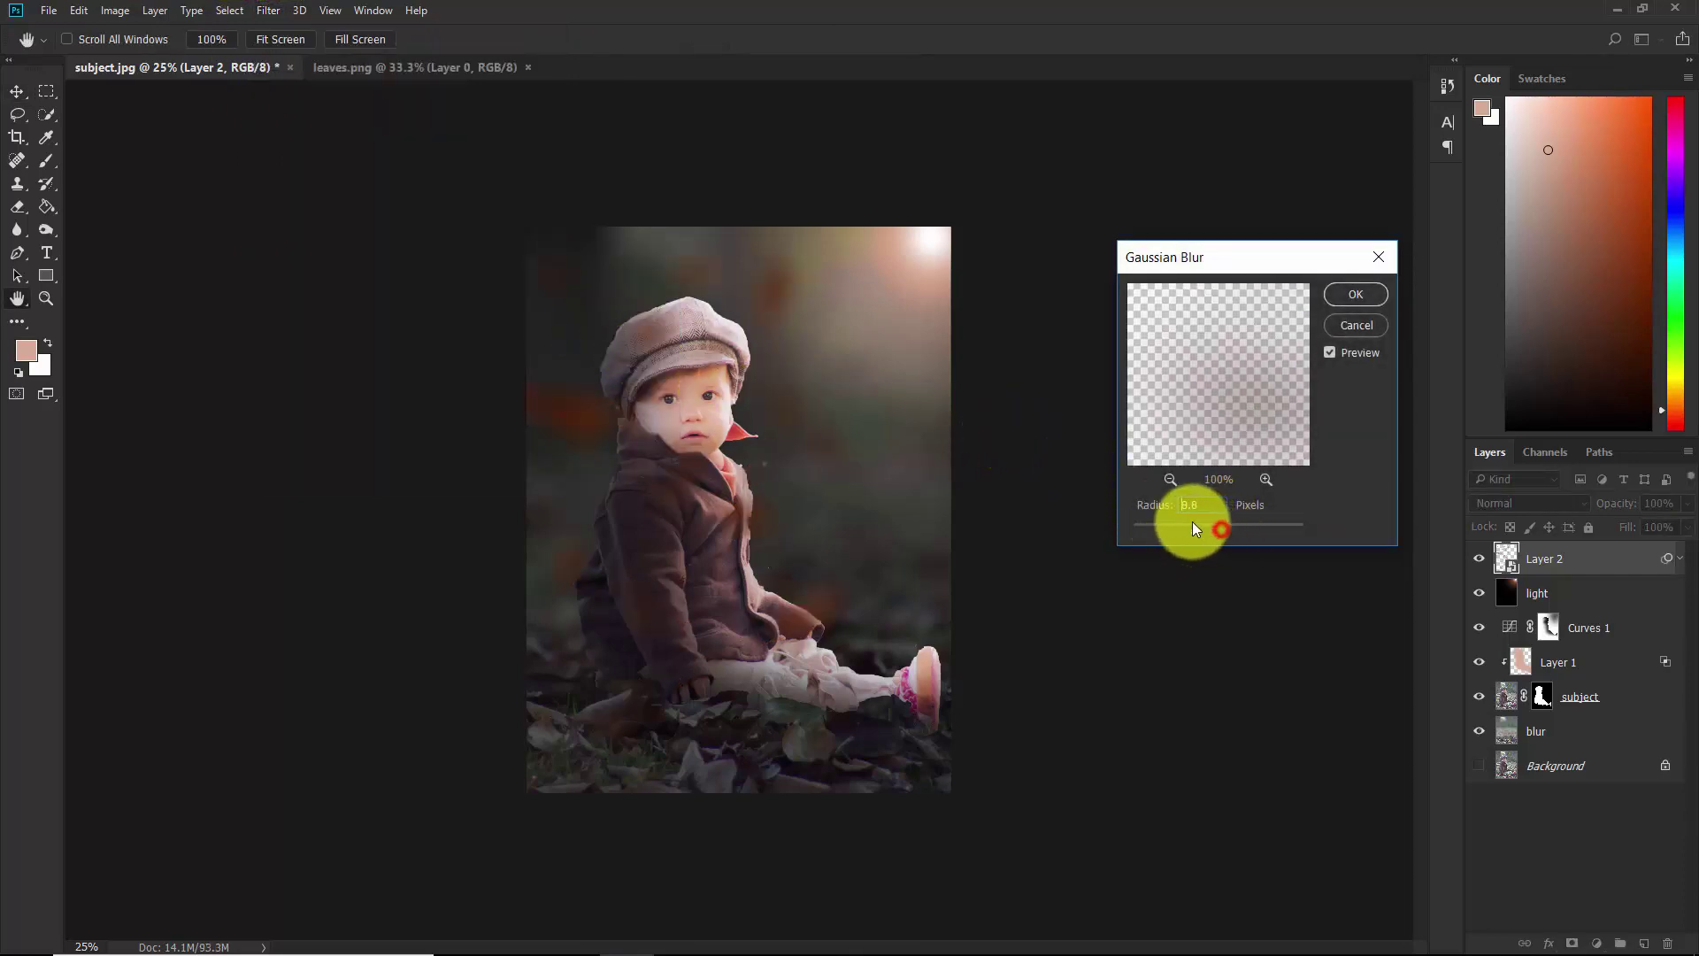
# Set the Gaussian Blur radius to 10 pixels, apply it, and select the smart filter mask.
pyautogui.moveTo(1193, 522); pyautogui.dragTo(1192, 522)
pyautogui.doubleClick(1212, 504)
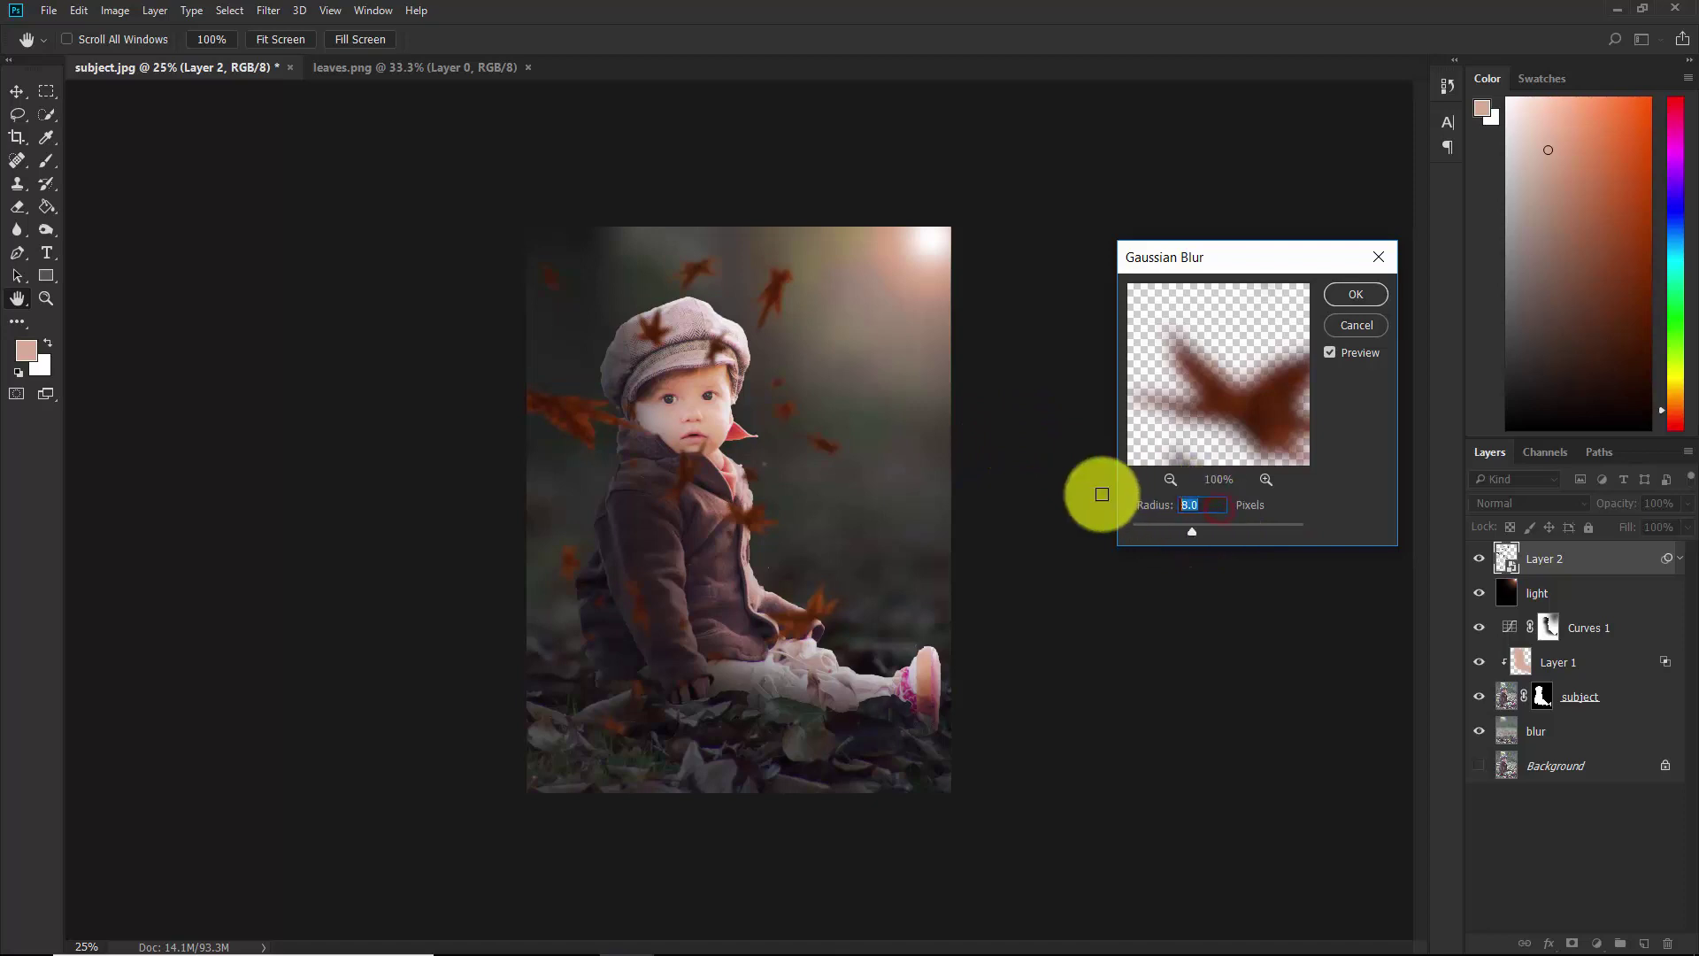
pyautogui.write('20')
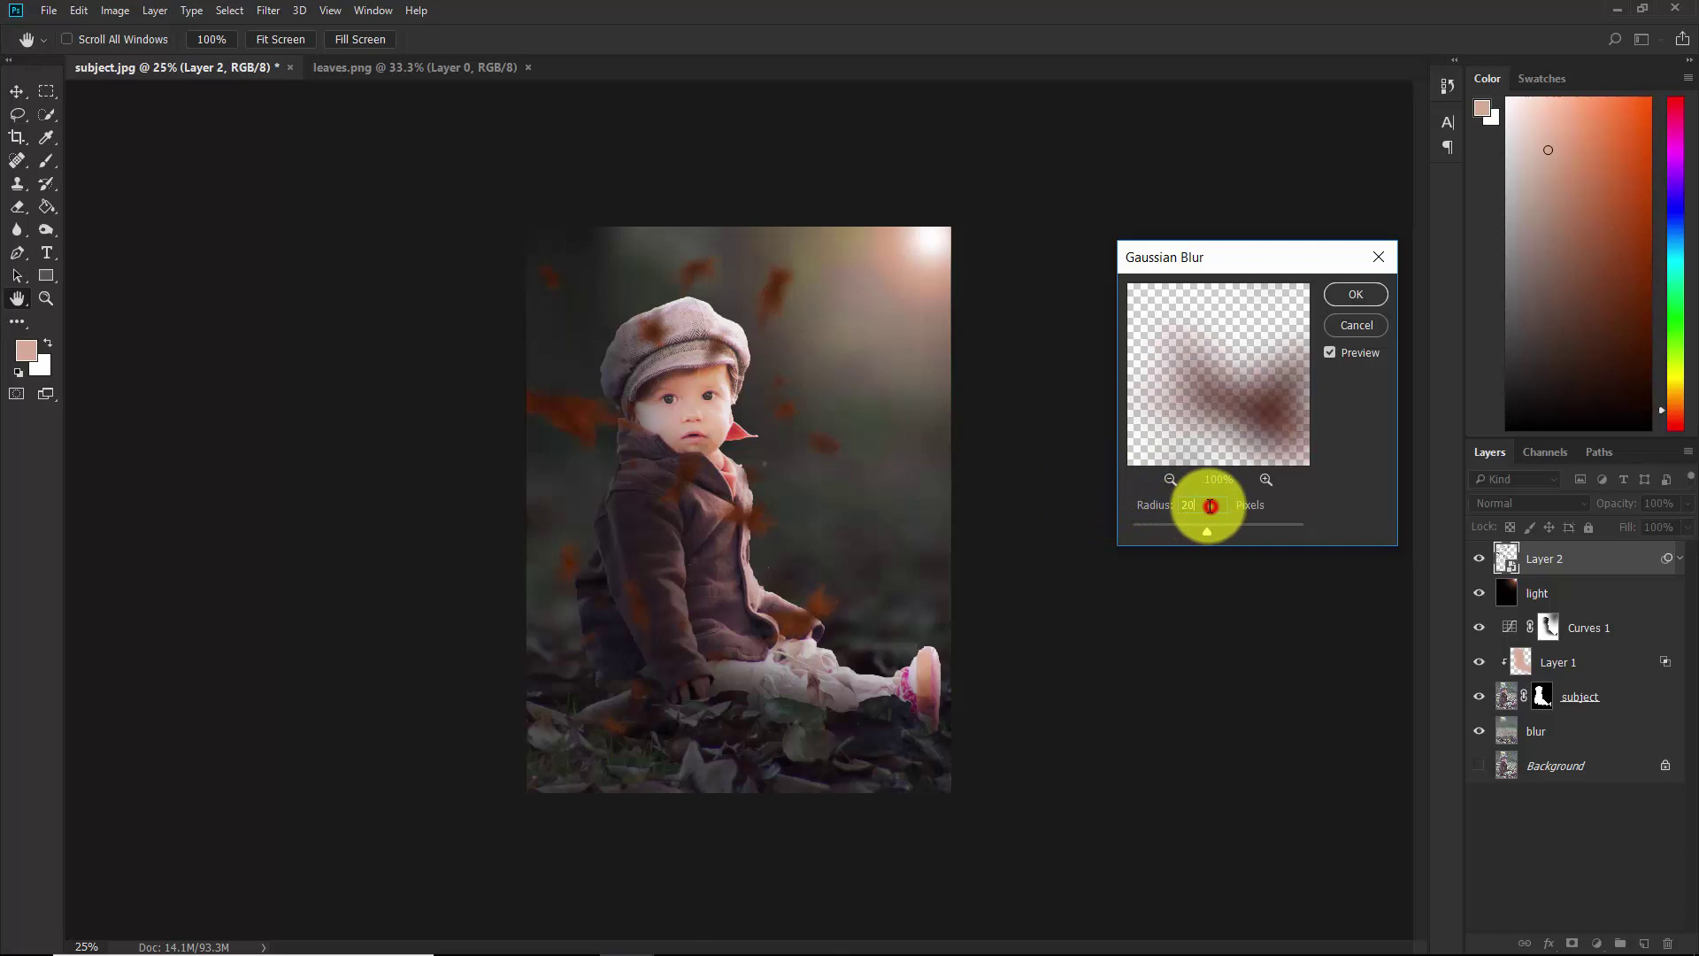
pyautogui.doubleClick(1210, 506)
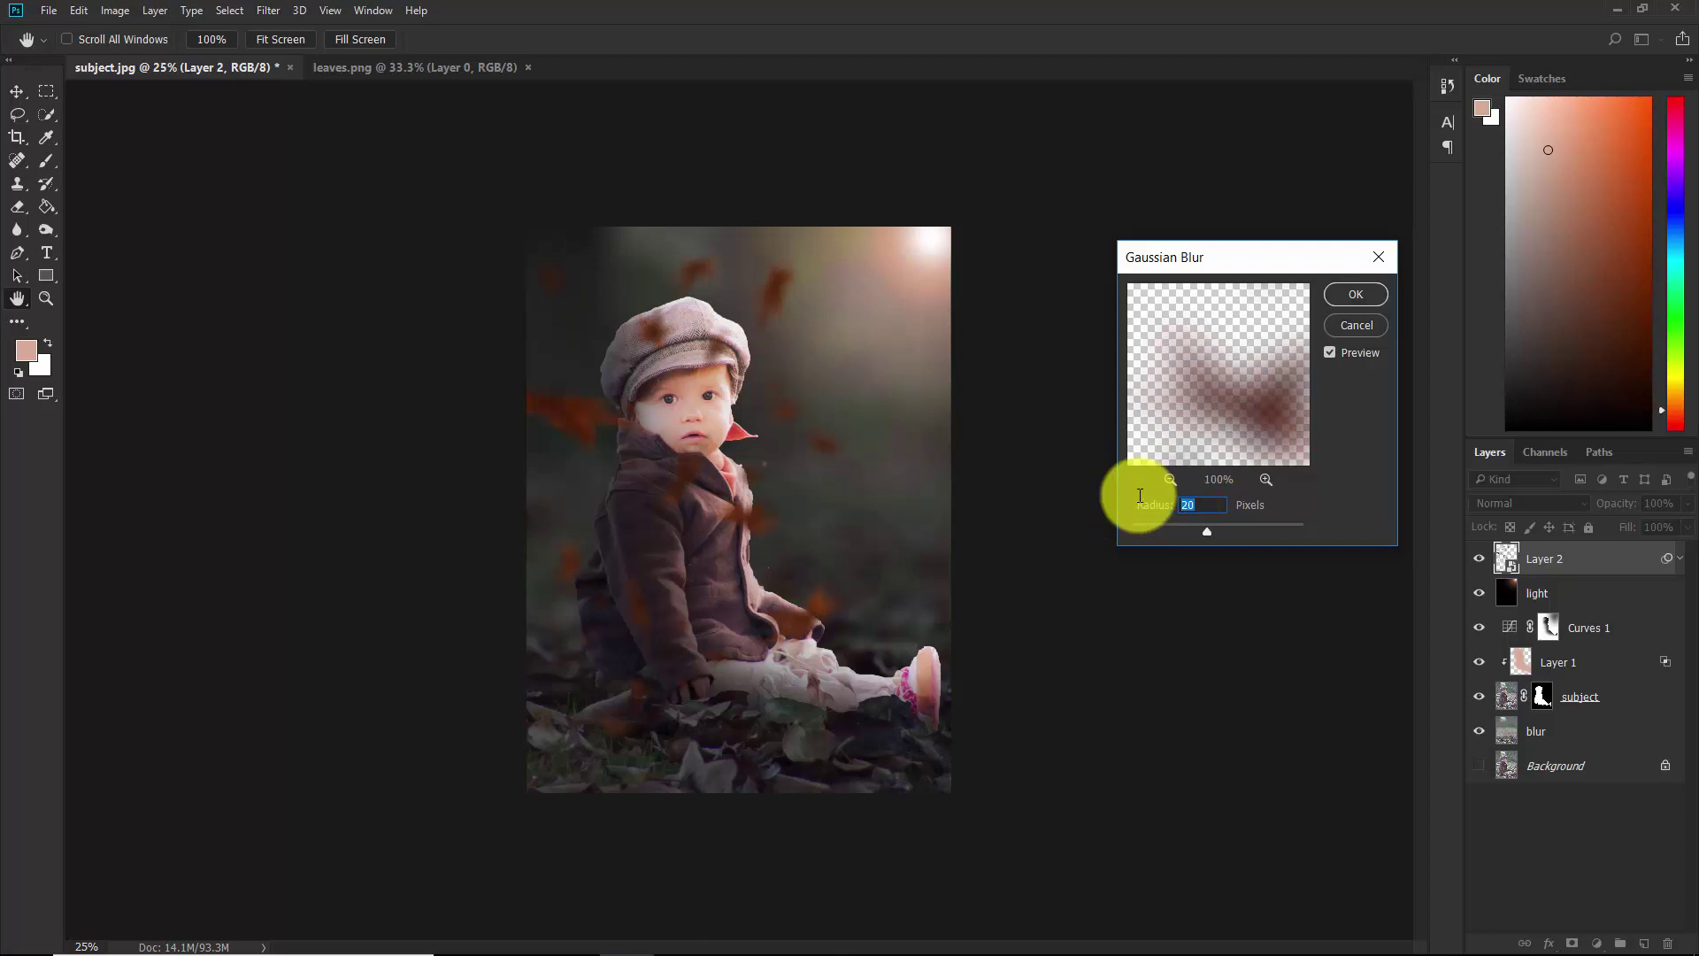
pyautogui.write('10')
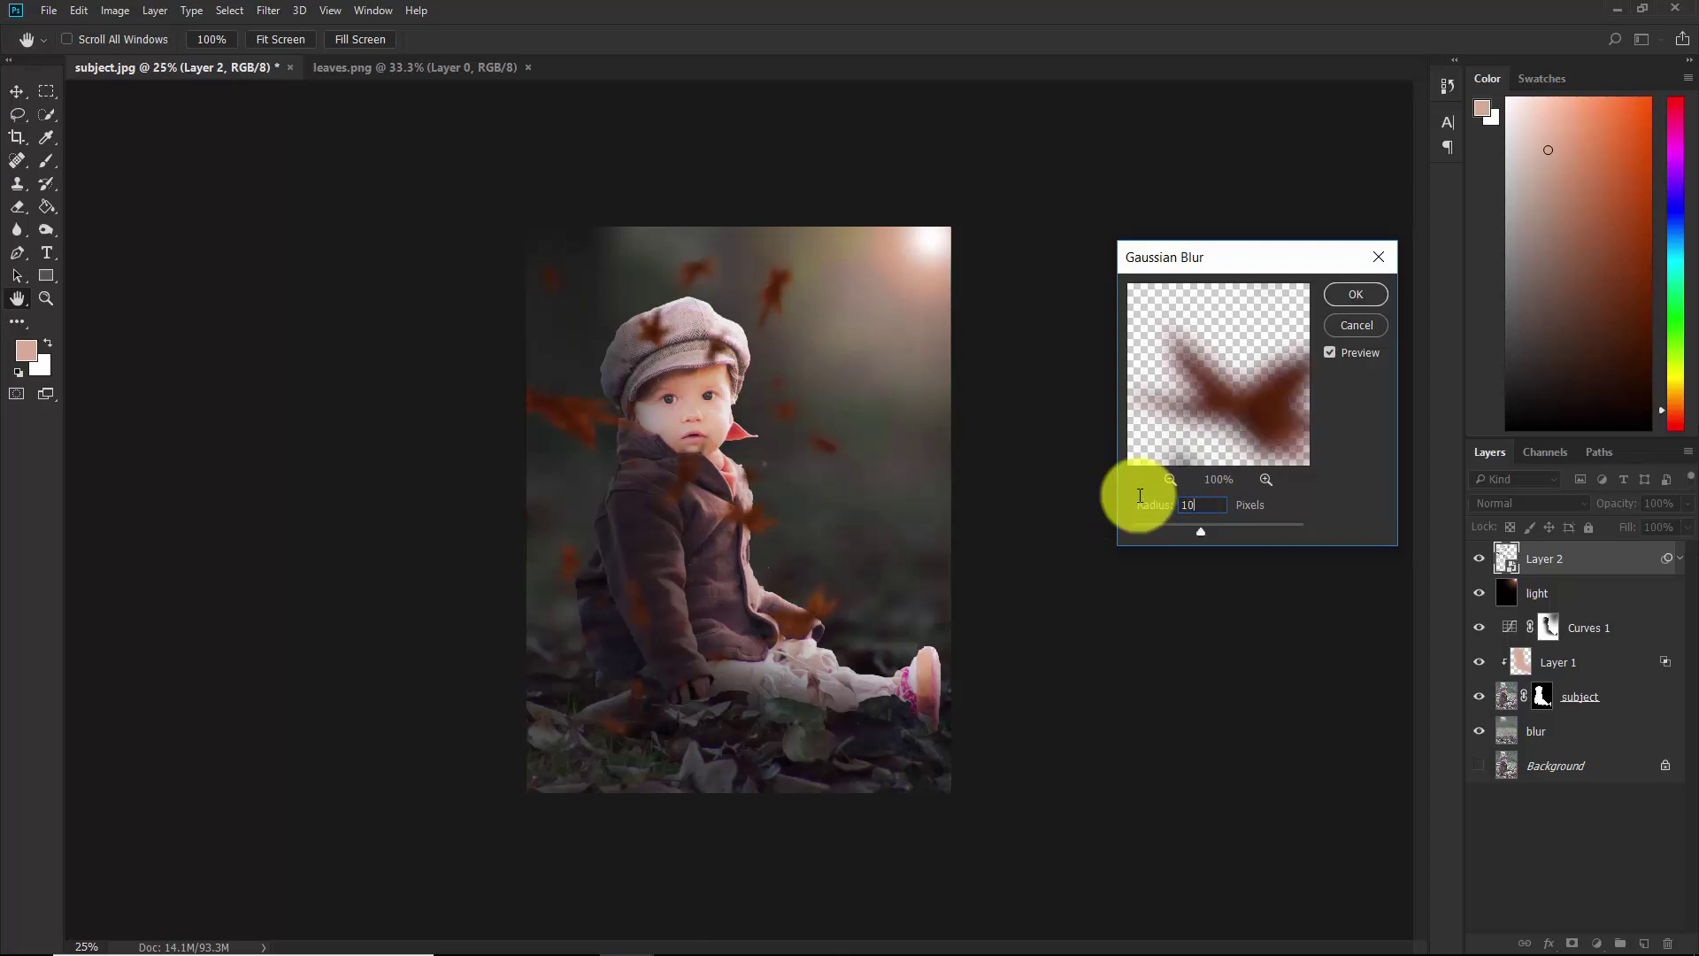
pyautogui.click(1340, 299)
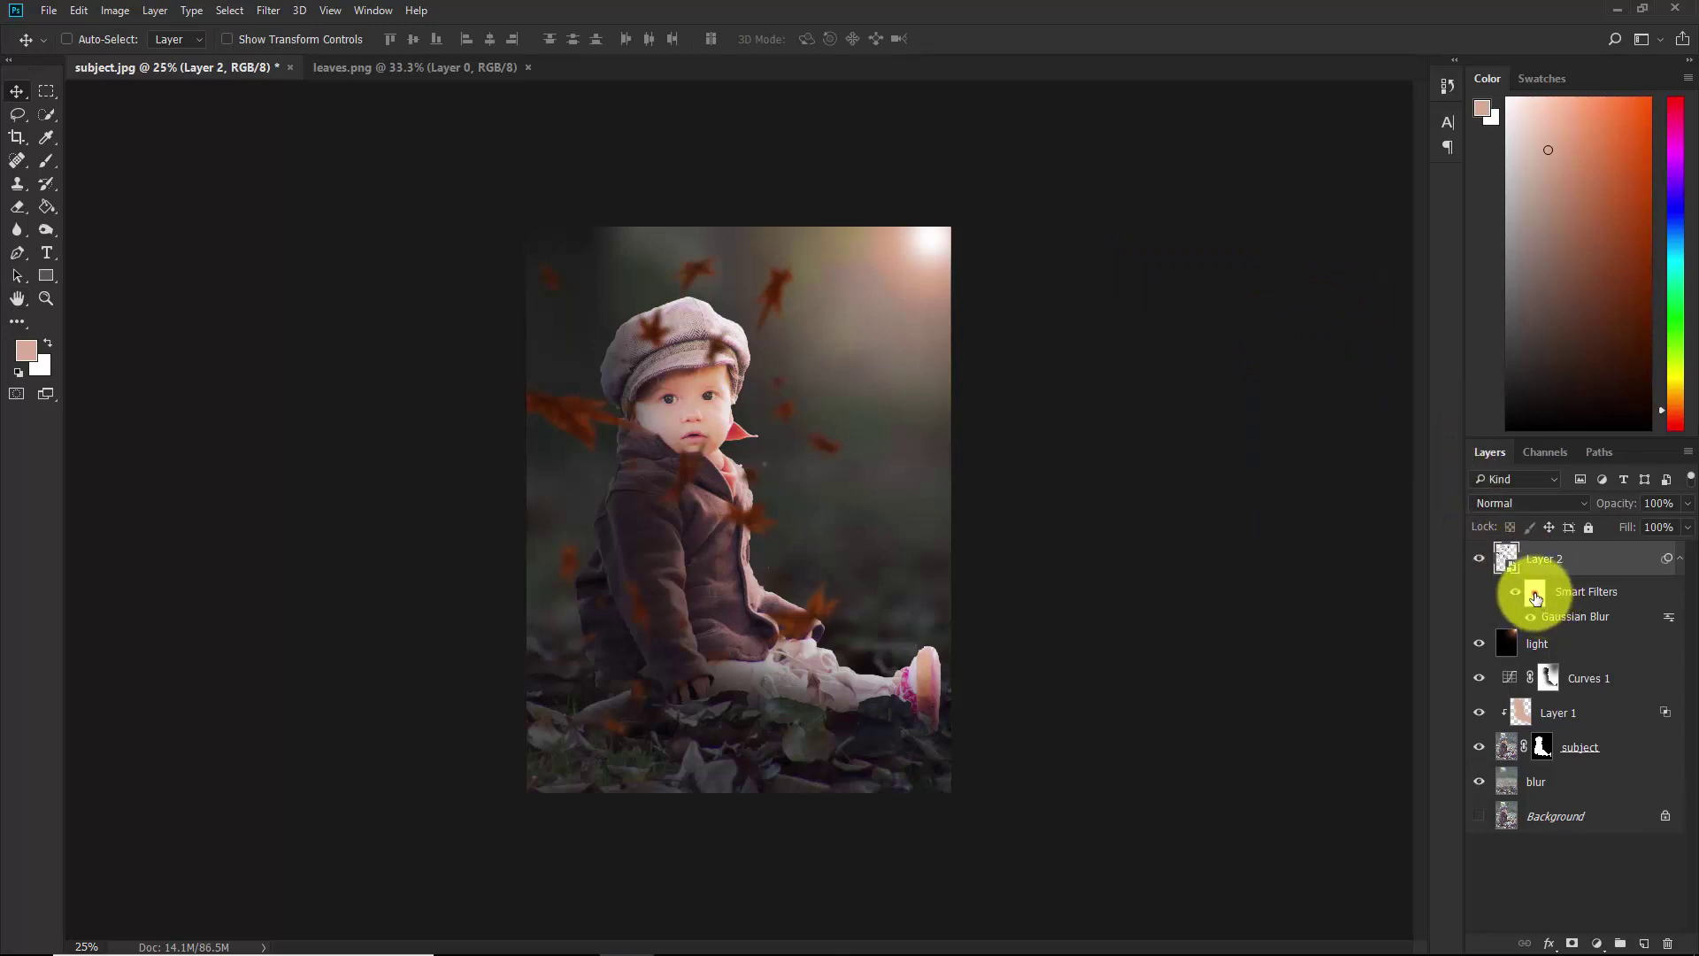
pyautogui.click(1535, 597)
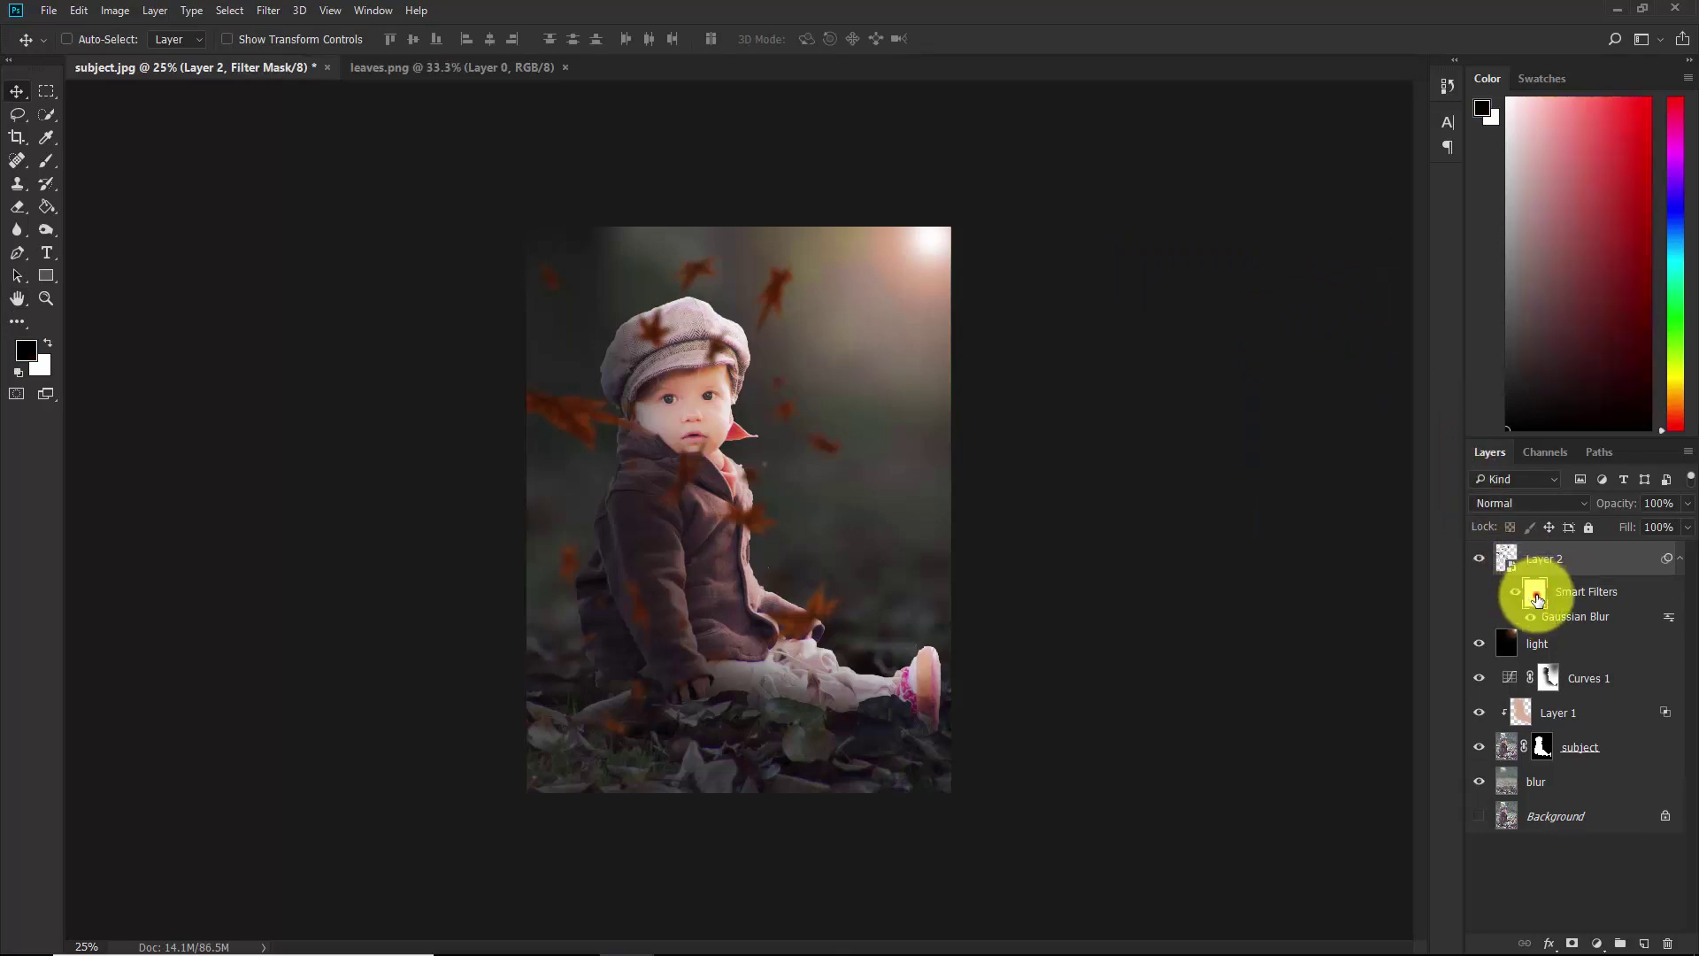
# With a small brush on the filter mask, restore a sharp falling leaf near the top-left.
pyautogui.click(47, 160)
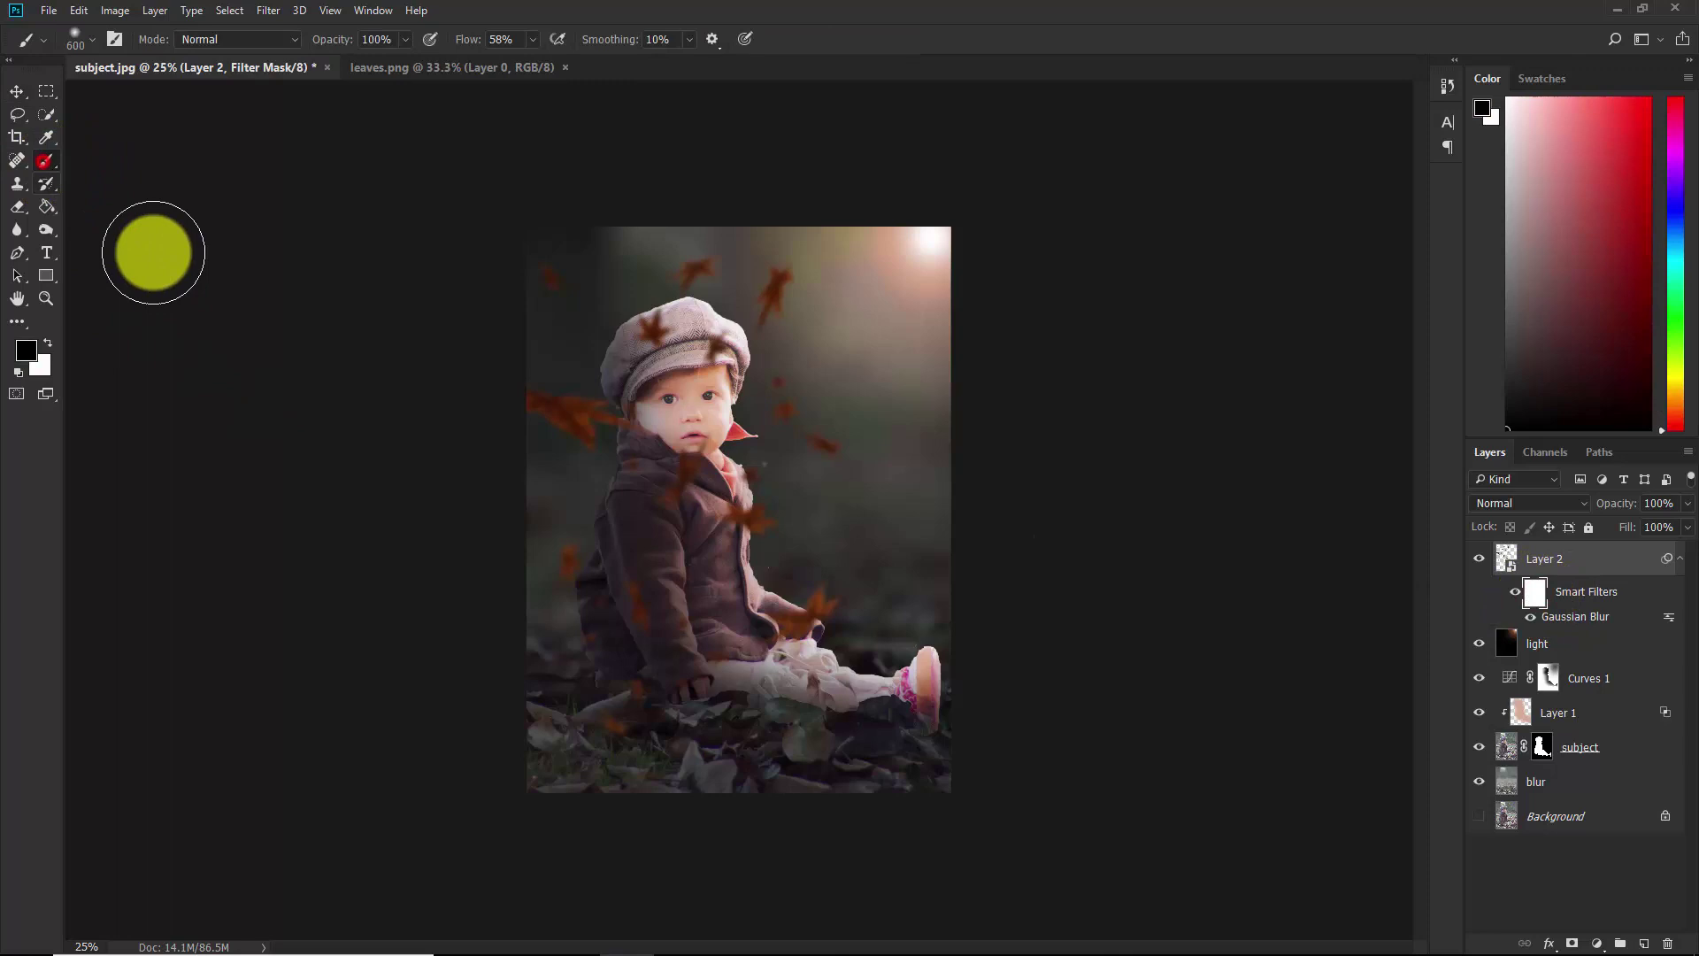
pyautogui.hotkey('ctrl', '+')
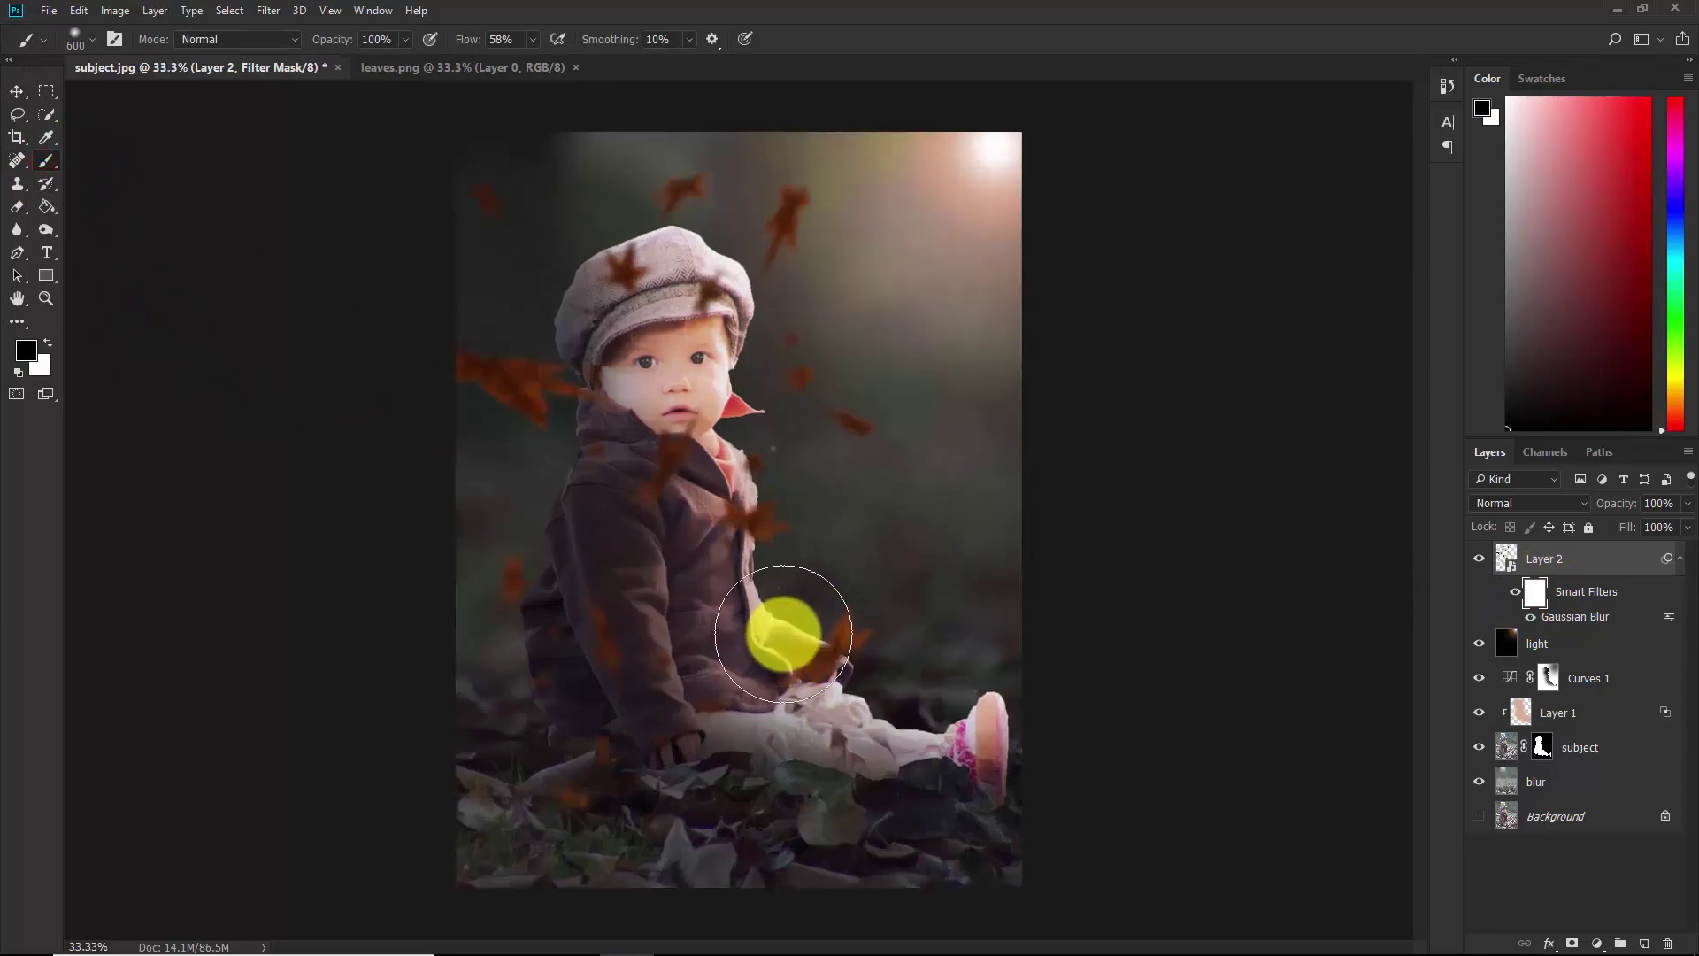
pyautogui.press('[')
pyautogui.press('[')
pyautogui.press('[')
pyautogui.moveTo(607, 626)
pyautogui.mouseDown()
pyautogui.moveTo(611, 671)
pyautogui.moveTo(587, 601)
pyautogui.moveTo(680, 671)
pyautogui.moveTo(676, 637)
pyautogui.moveTo(656, 667)
pyautogui.moveTo(728, 690)
pyautogui.moveTo(576, 785)
pyautogui.mouseUp()
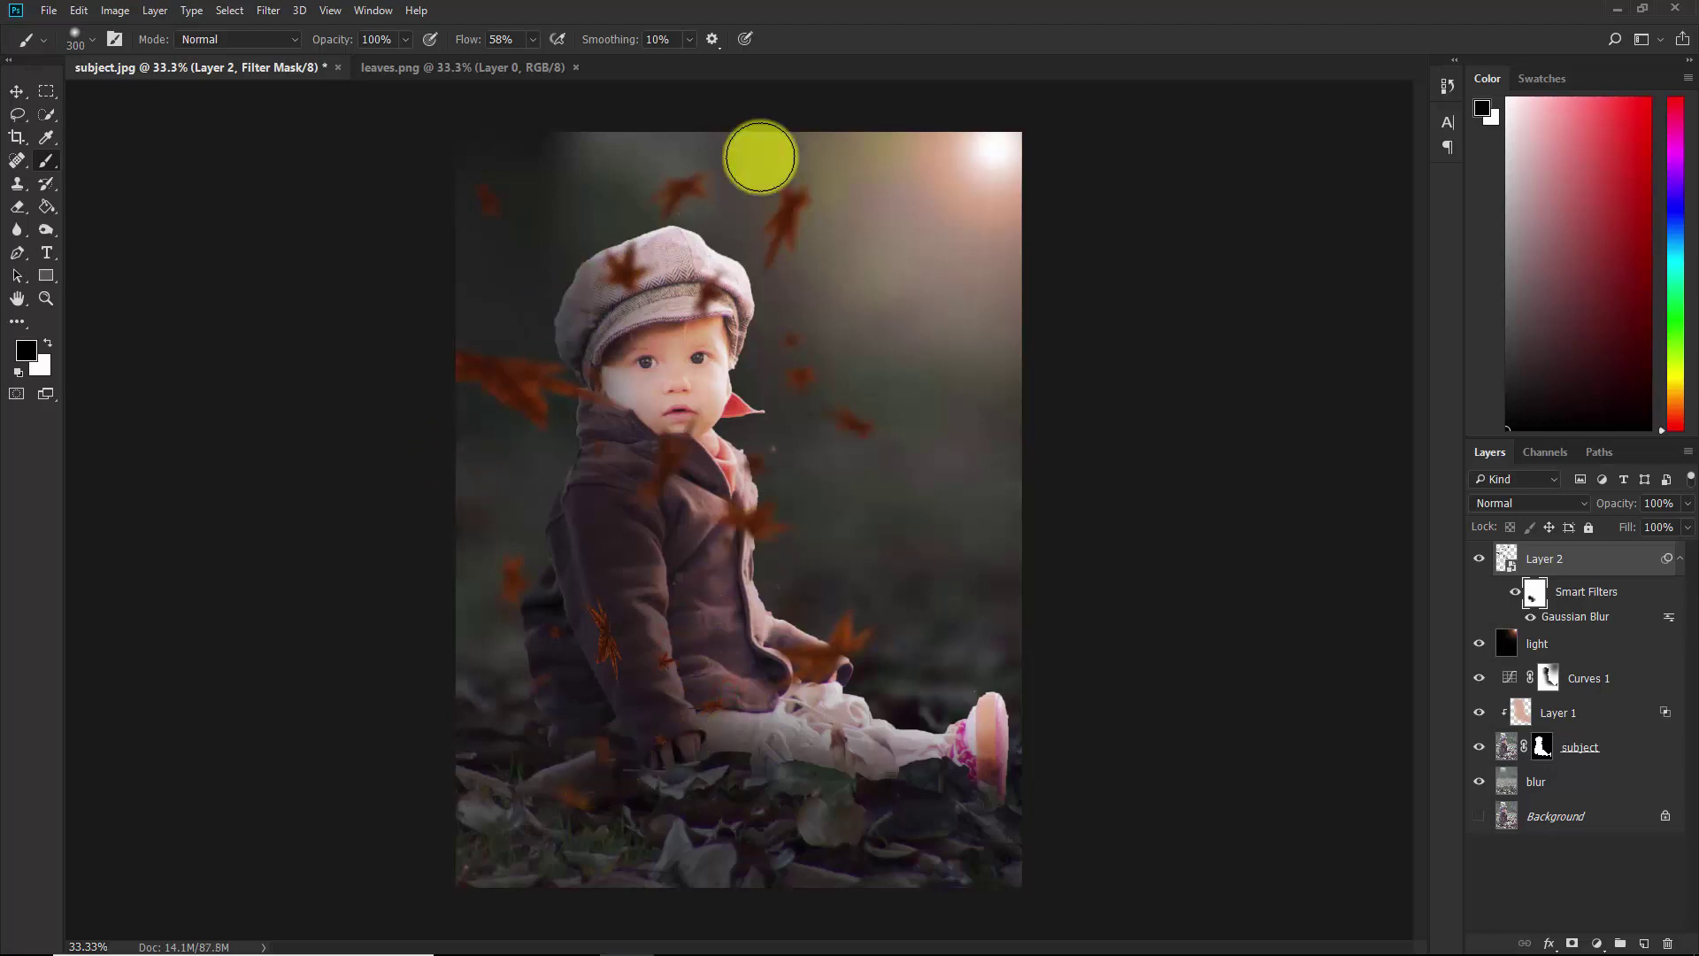
pyautogui.click(489, 188)
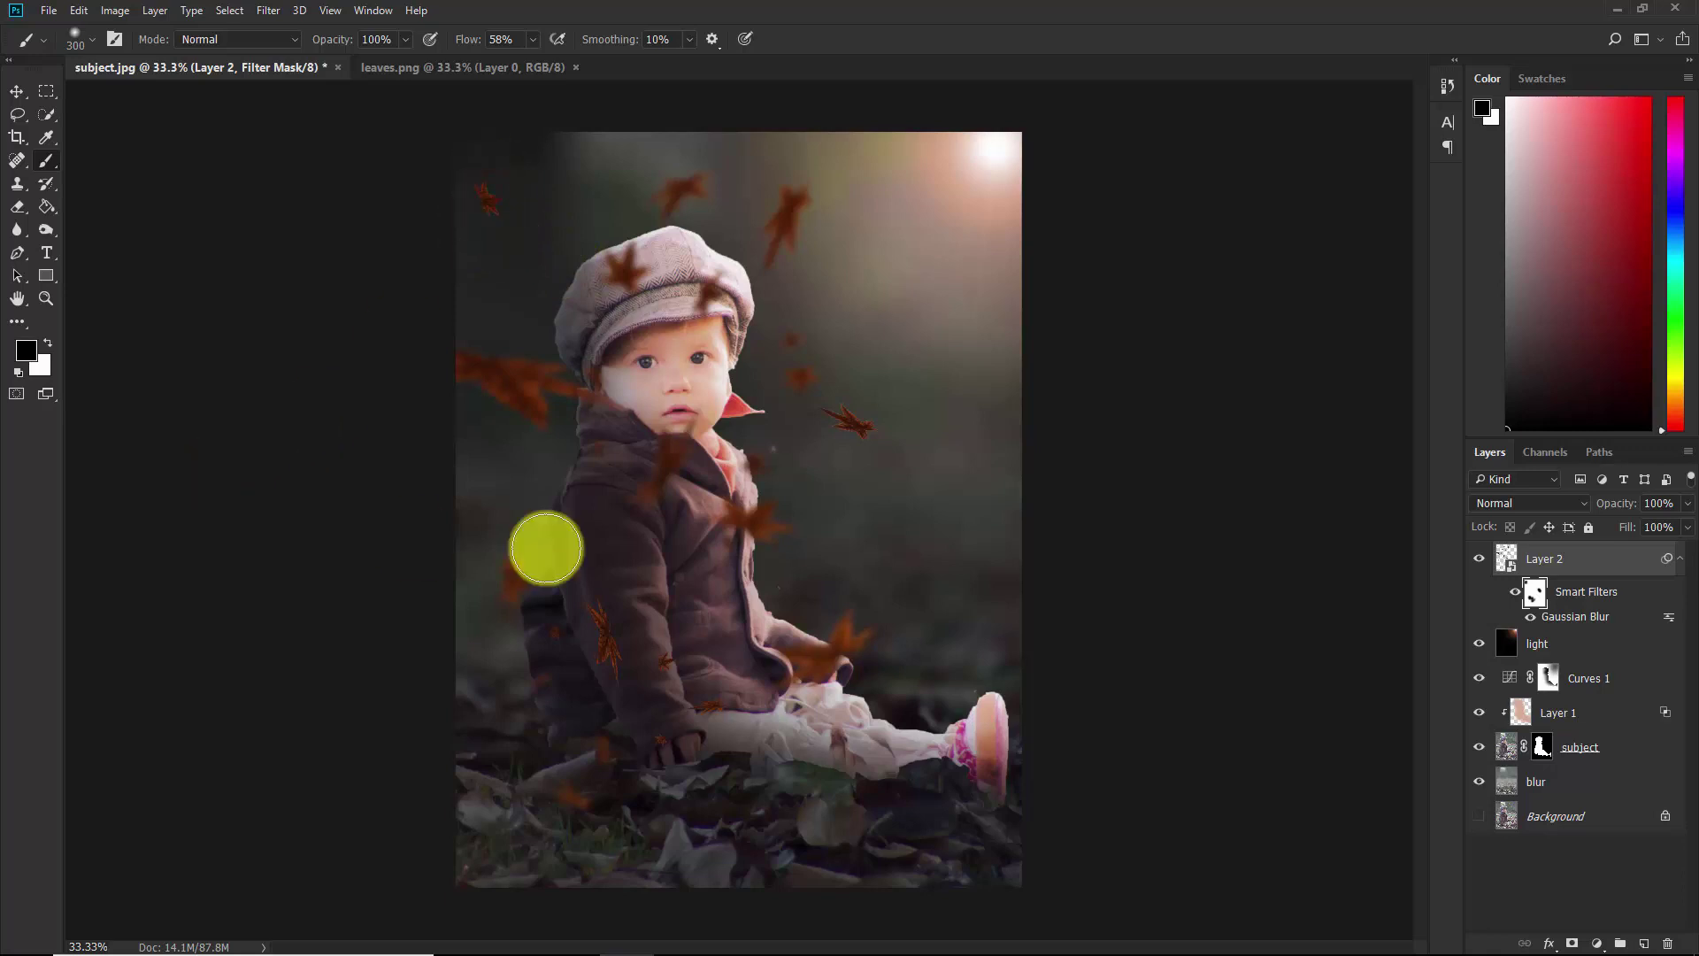
# Add a layer mask to Layer 2 and paint out the leaves over the child's face and collar.
pyautogui.click(1556, 560)
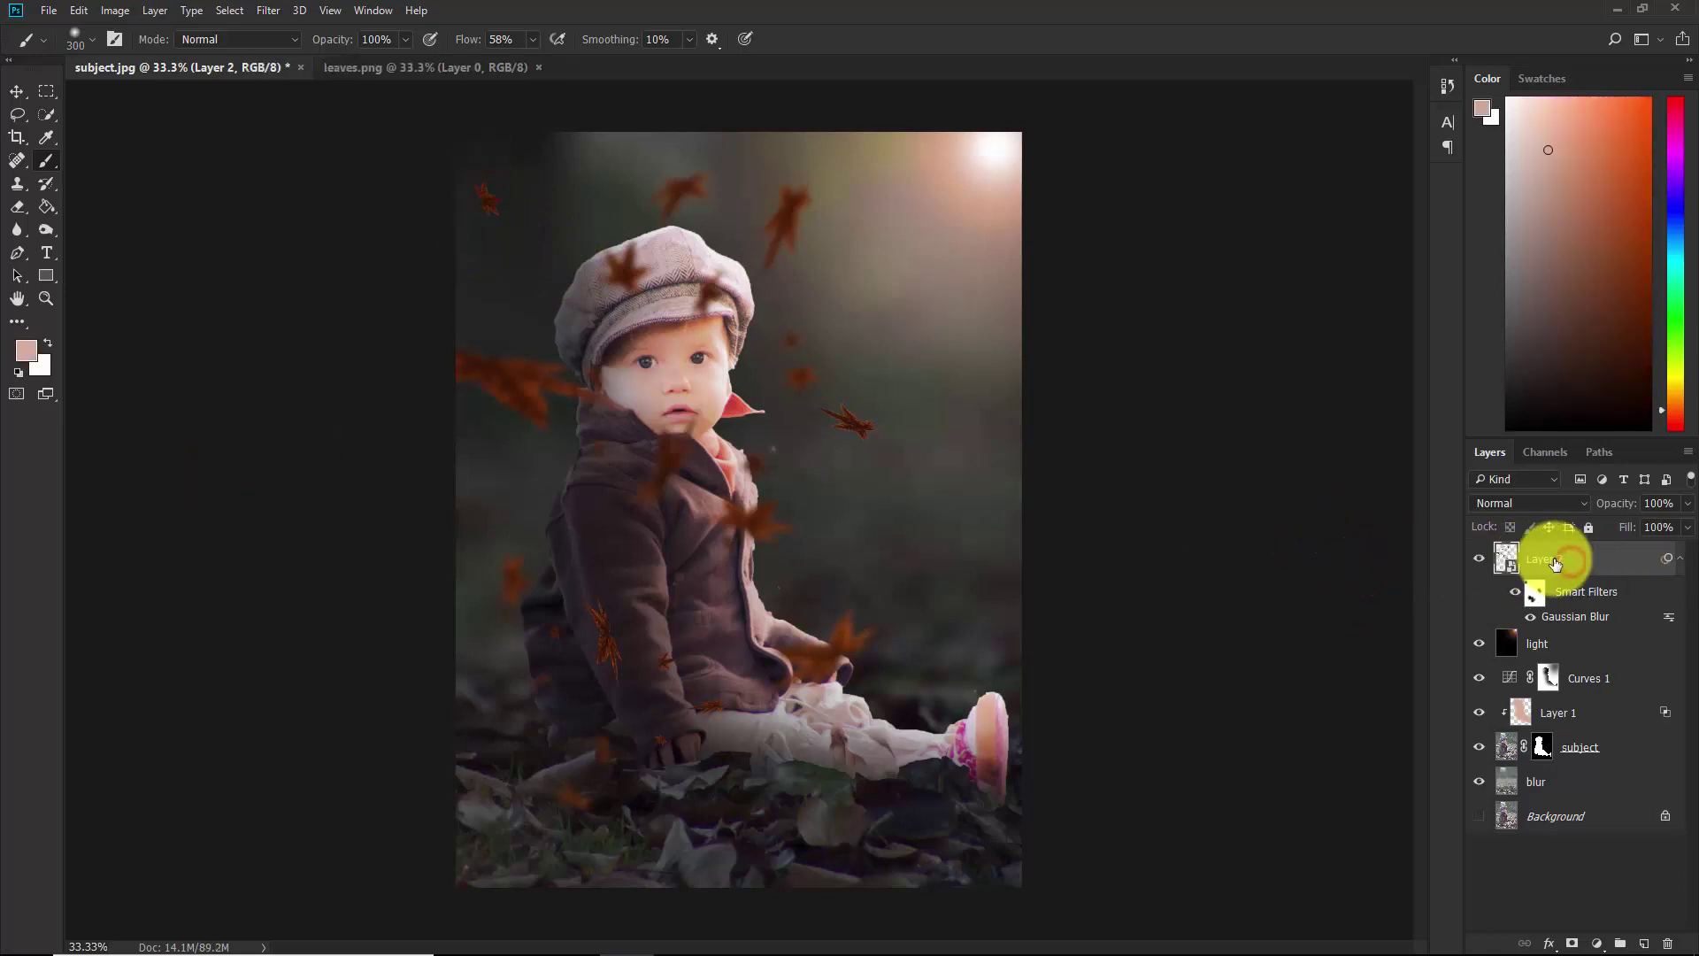
pyautogui.click(1573, 945)
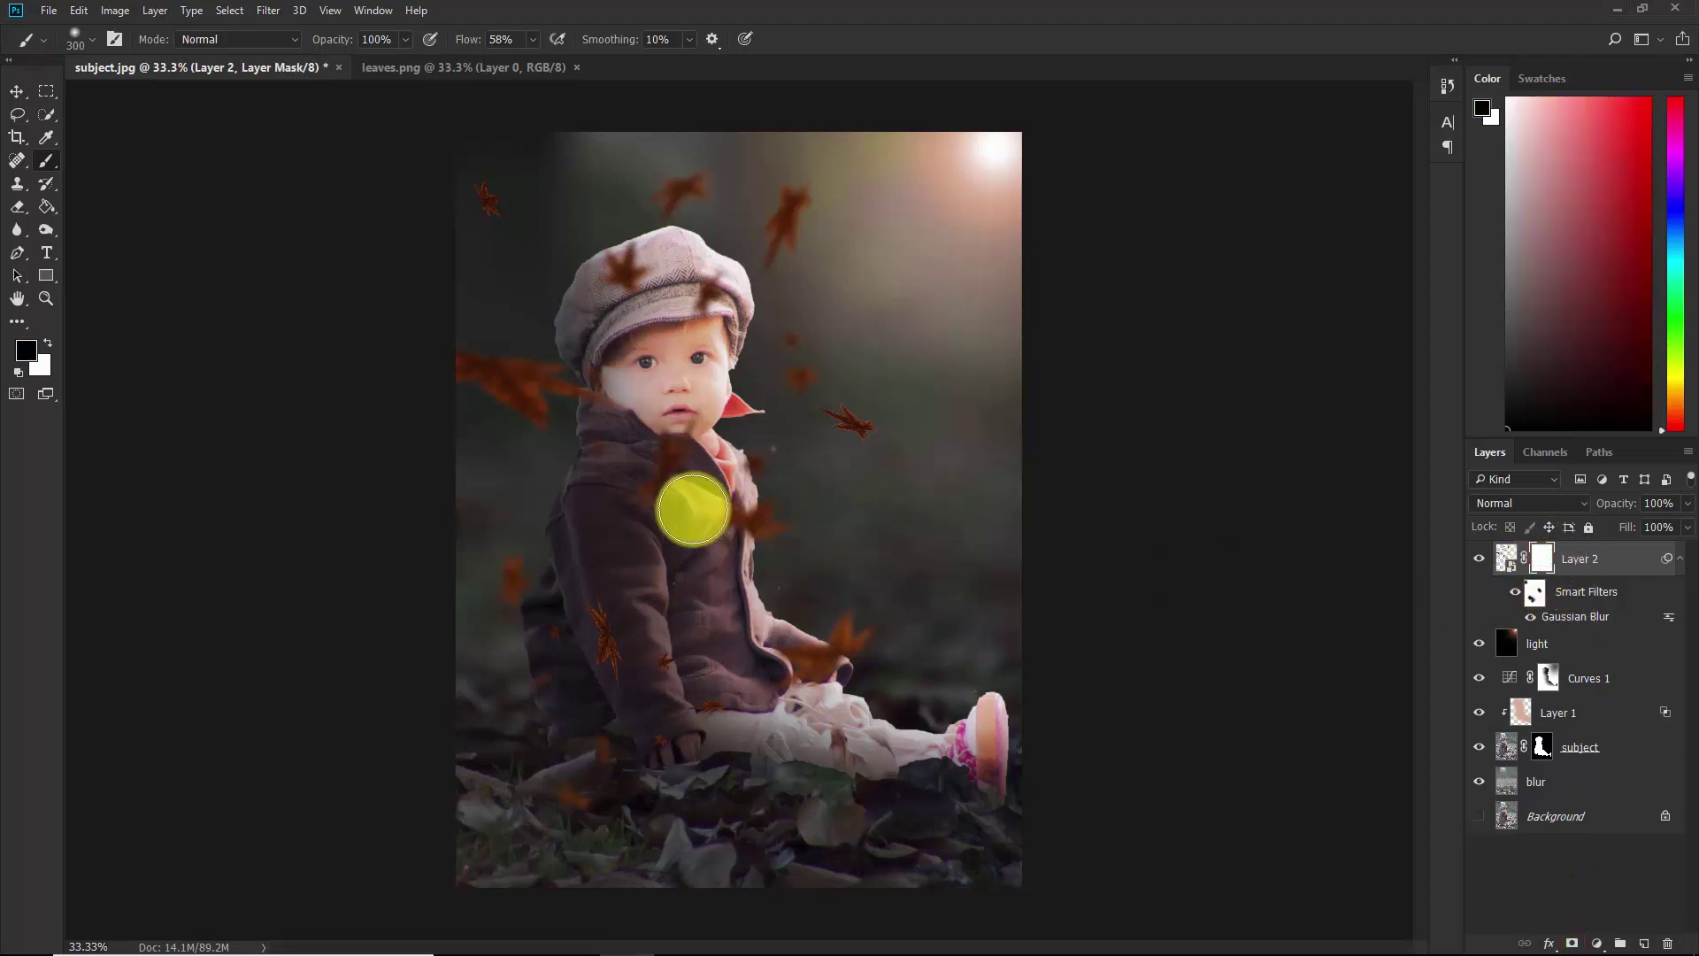
pyautogui.press(']')
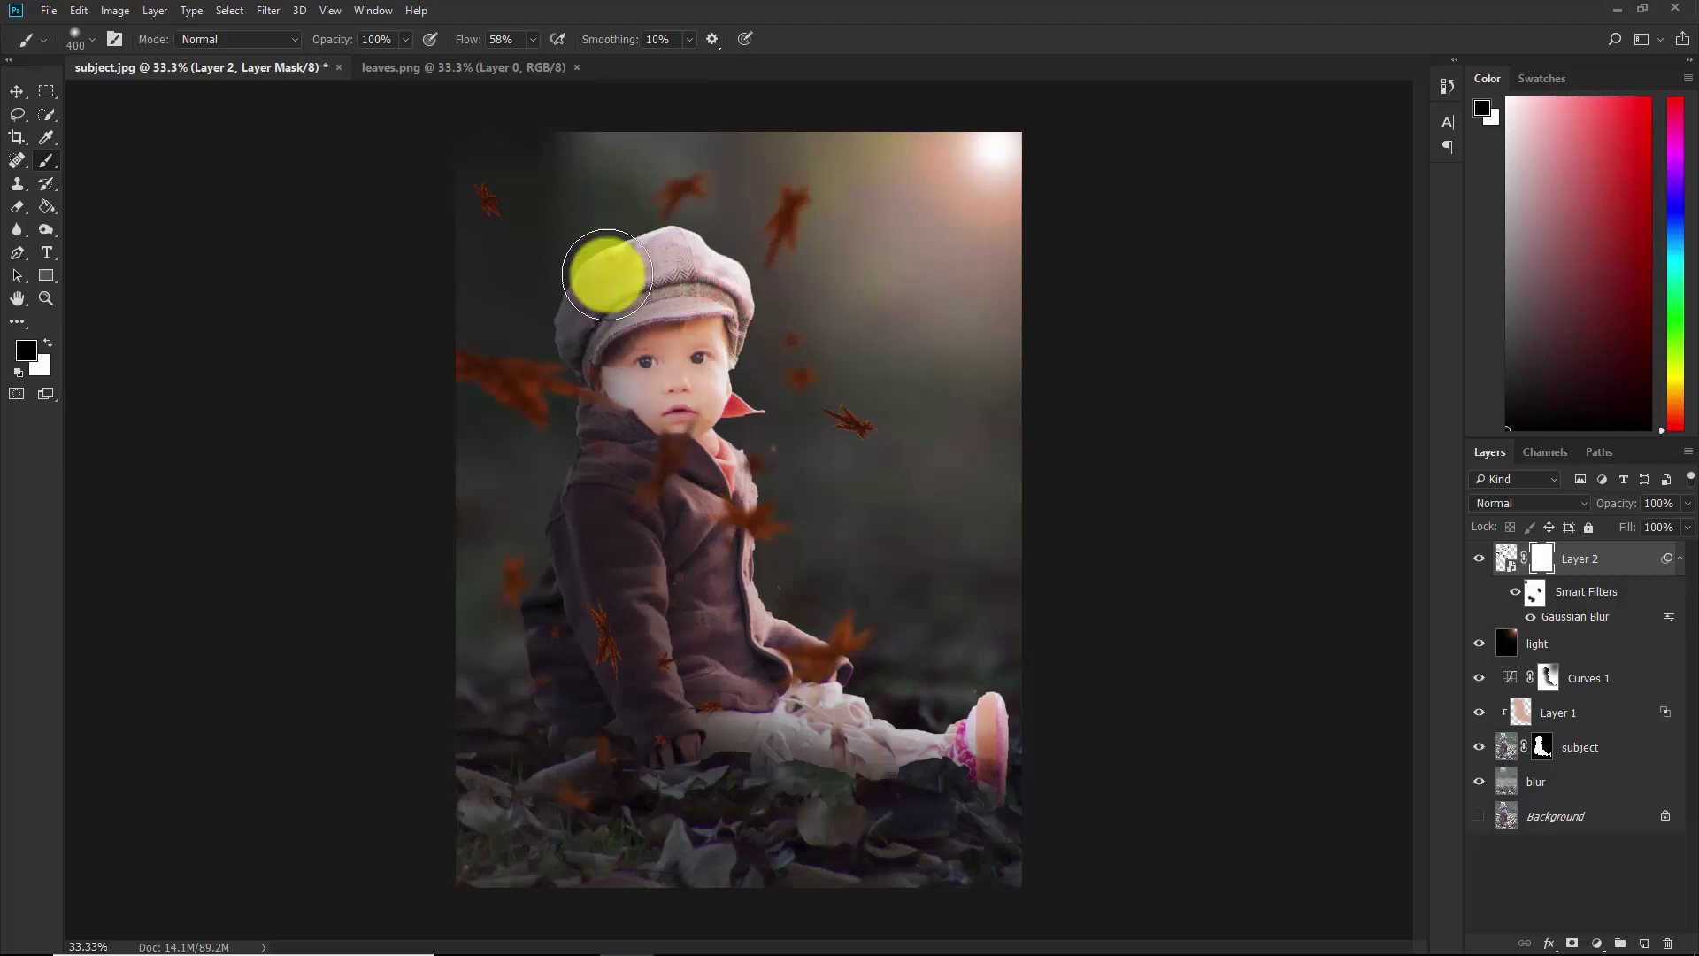
pyautogui.moveTo(609, 411)
pyautogui.mouseDown()
pyautogui.moveTo(668, 349)
pyautogui.moveTo(644, 513)
pyautogui.moveTo(617, 435)
pyautogui.moveTo(663, 417)
pyautogui.moveTo(655, 368)
pyautogui.moveTo(546, 339)
pyautogui.mouseUp()
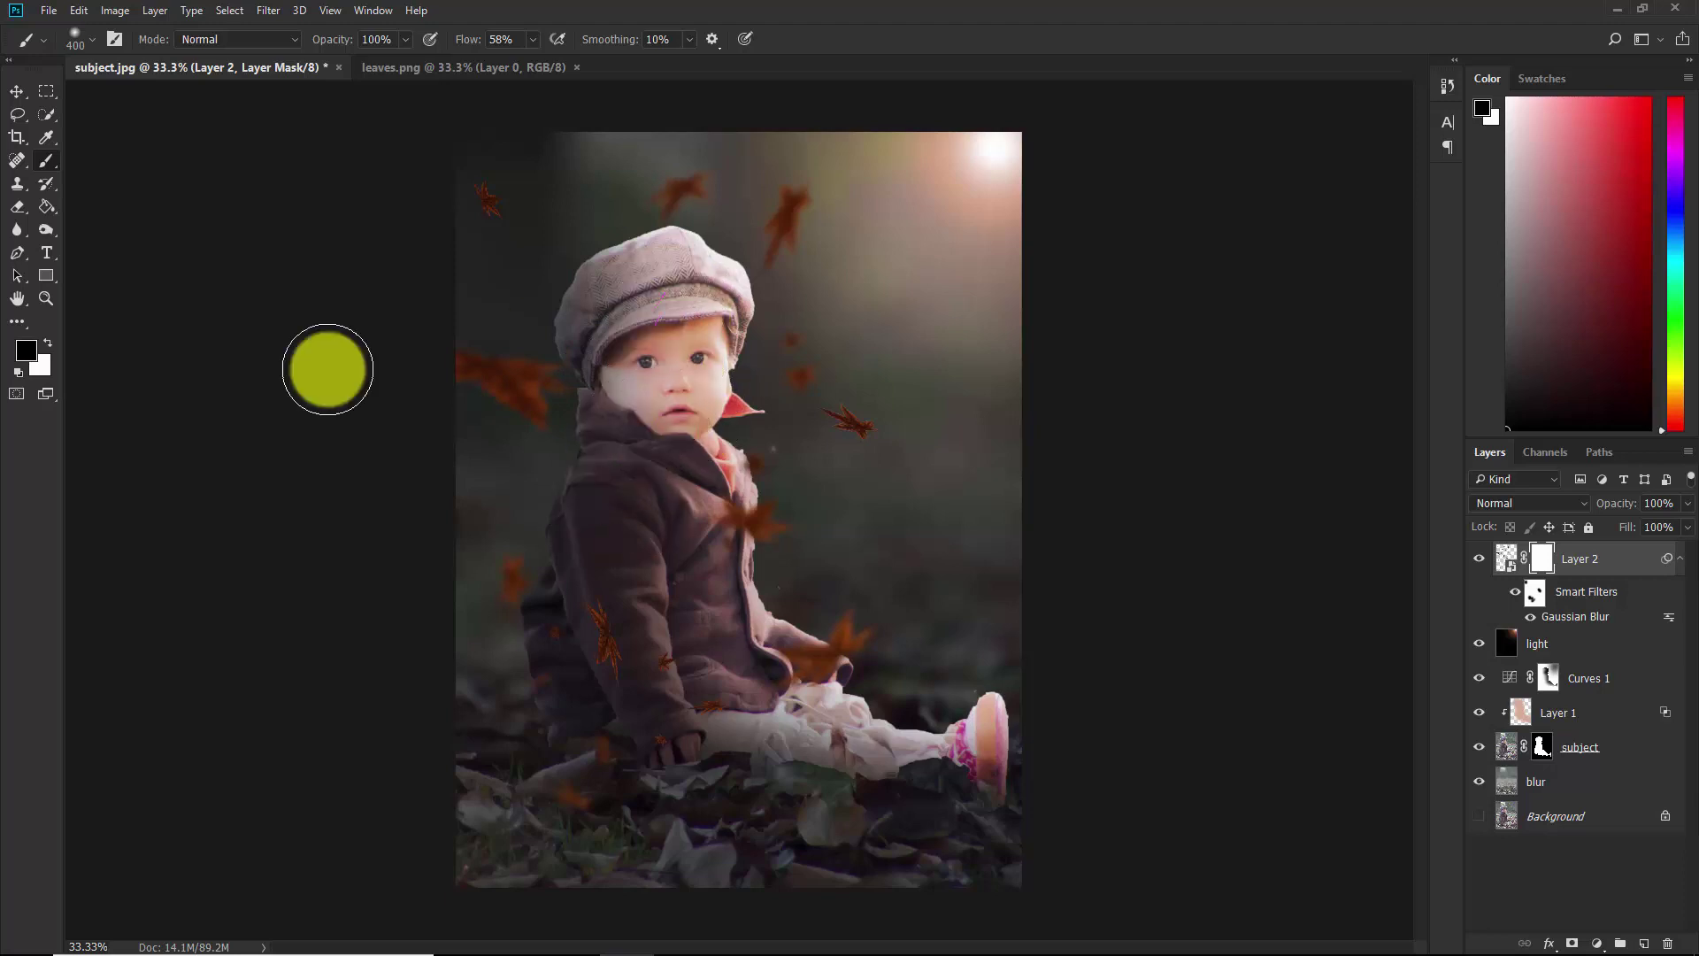
pyautogui.click(17, 92)
pyautogui.click(1529, 873)
# Lasso the large leaf in leaves.png and drag it into subject.jpg as Layer 3.
pyautogui.click(321, 71)
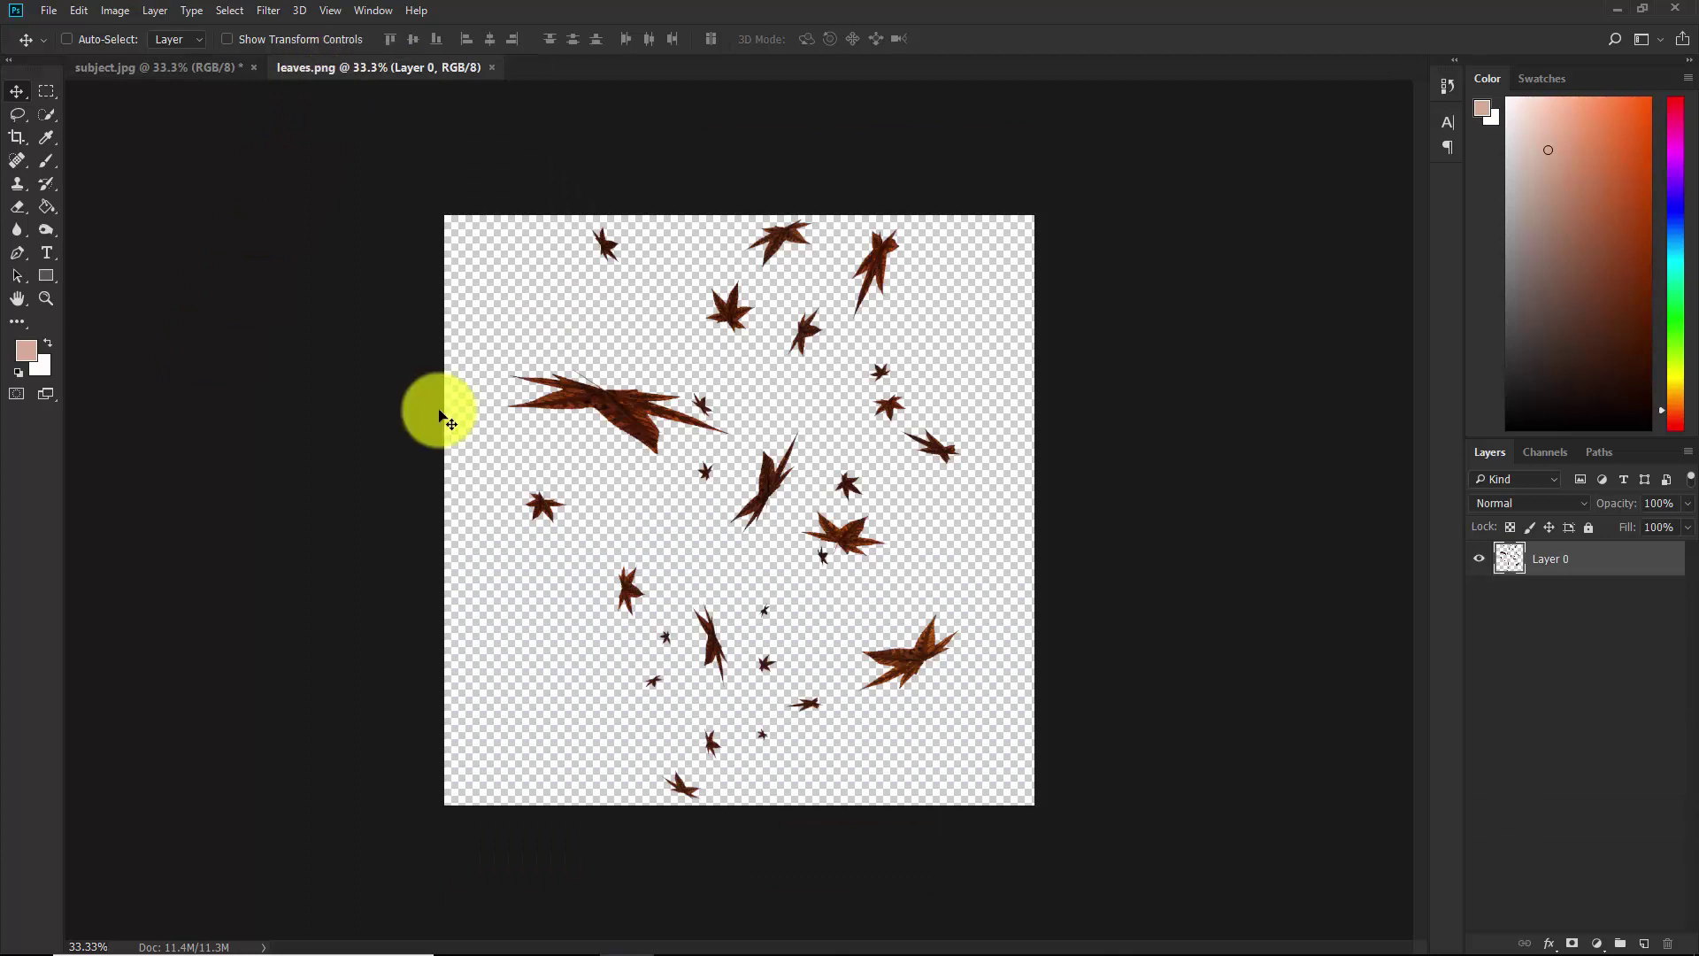
pyautogui.rightClick(18, 115)
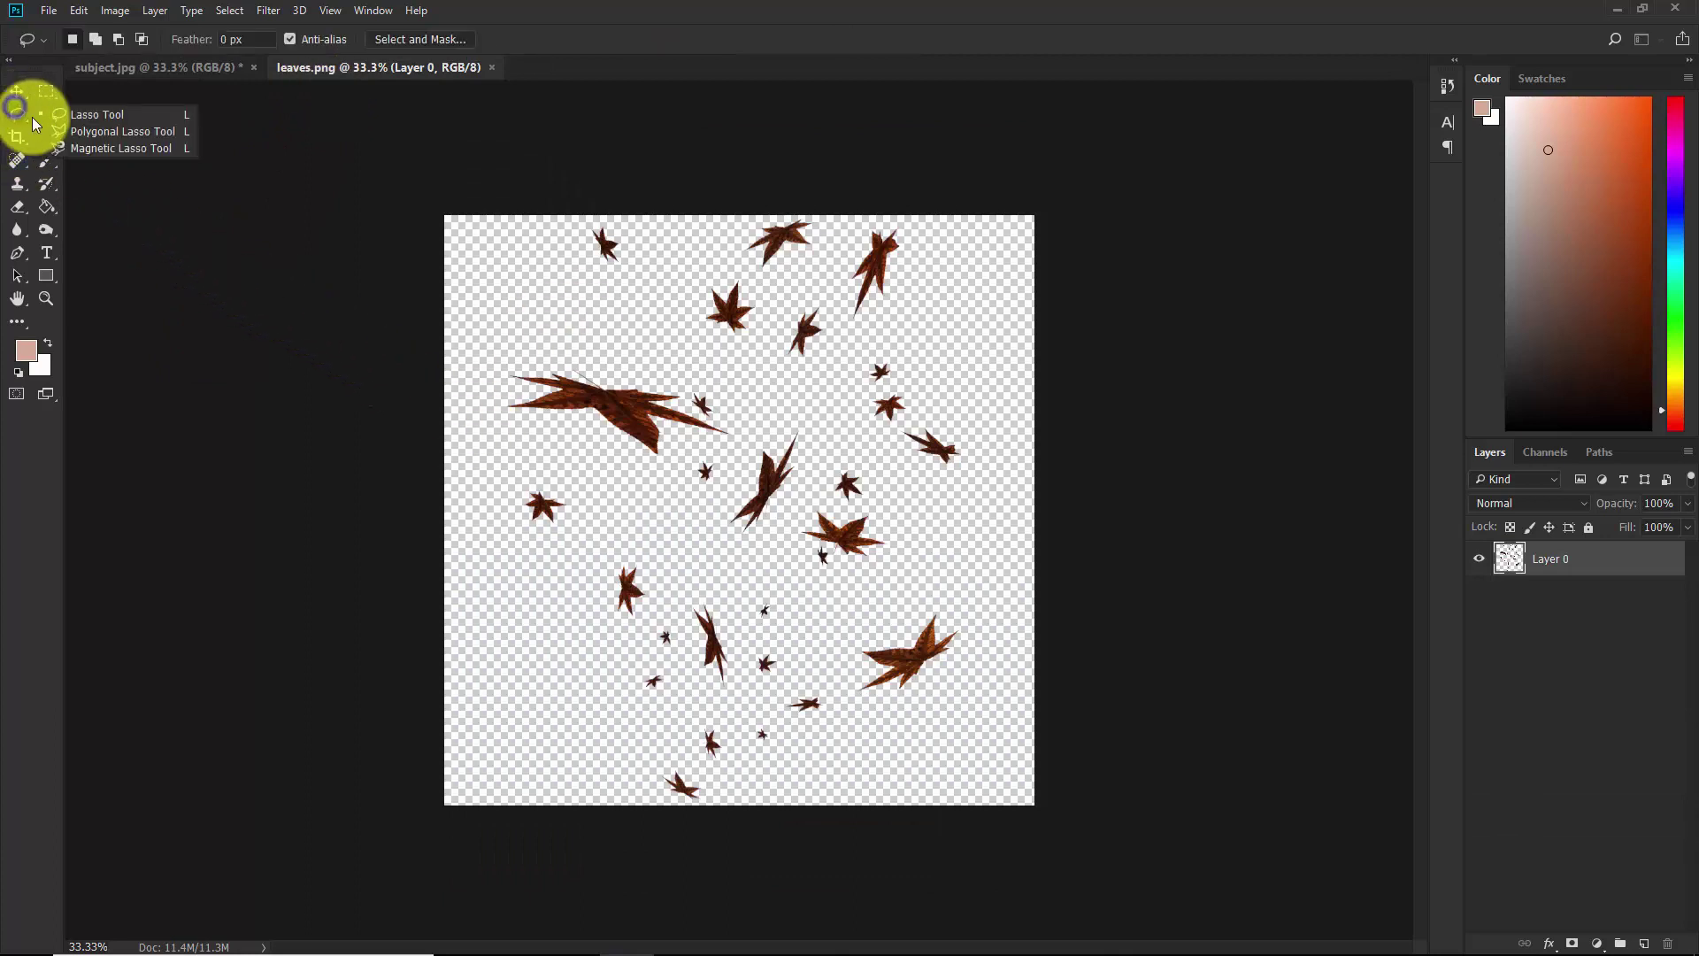
pyautogui.click(98, 114)
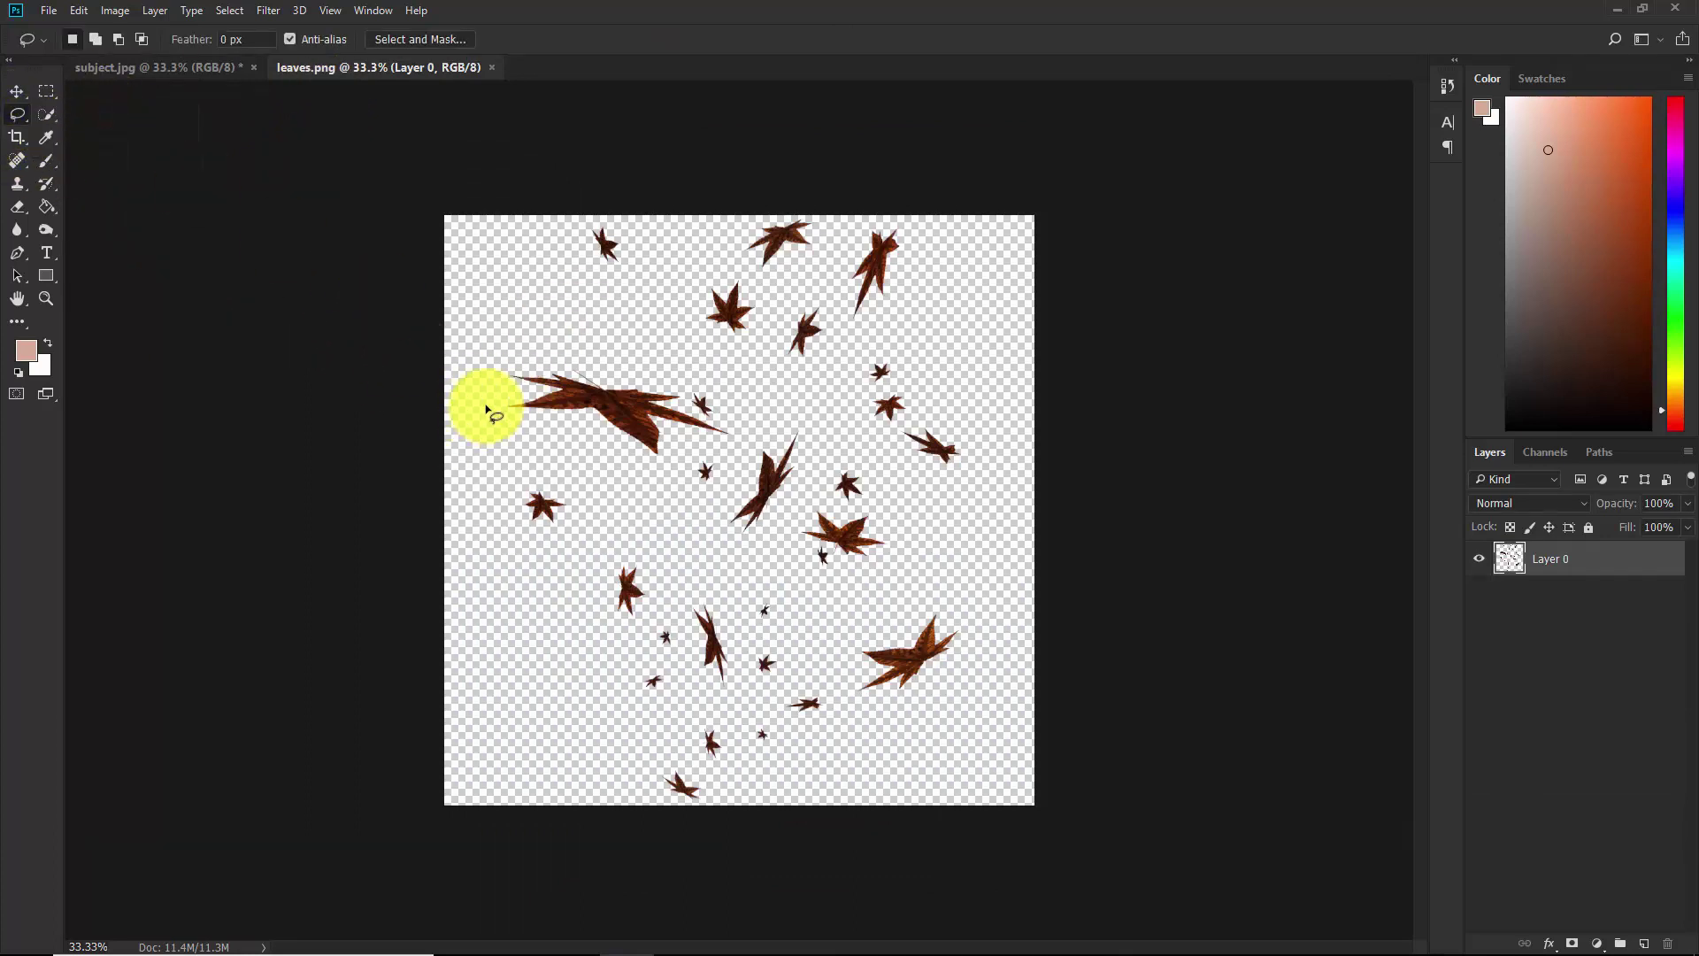
pyautogui.moveTo(502, 397)
pyautogui.mouseDown()
pyautogui.moveTo(520, 429)
pyautogui.moveTo(578, 420)
pyautogui.moveTo(639, 464)
pyautogui.moveTo(674, 467)
pyautogui.moveTo(661, 439)
pyautogui.moveTo(728, 453)
pyautogui.mouseUp()
pyautogui.moveTo(682, 391)
pyautogui.mouseDown()
pyautogui.moveTo(618, 356)
pyautogui.moveTo(515, 357)
pyautogui.mouseUp()
pyautogui.moveTo(426, 432); pyautogui.dragTo(427, 432)
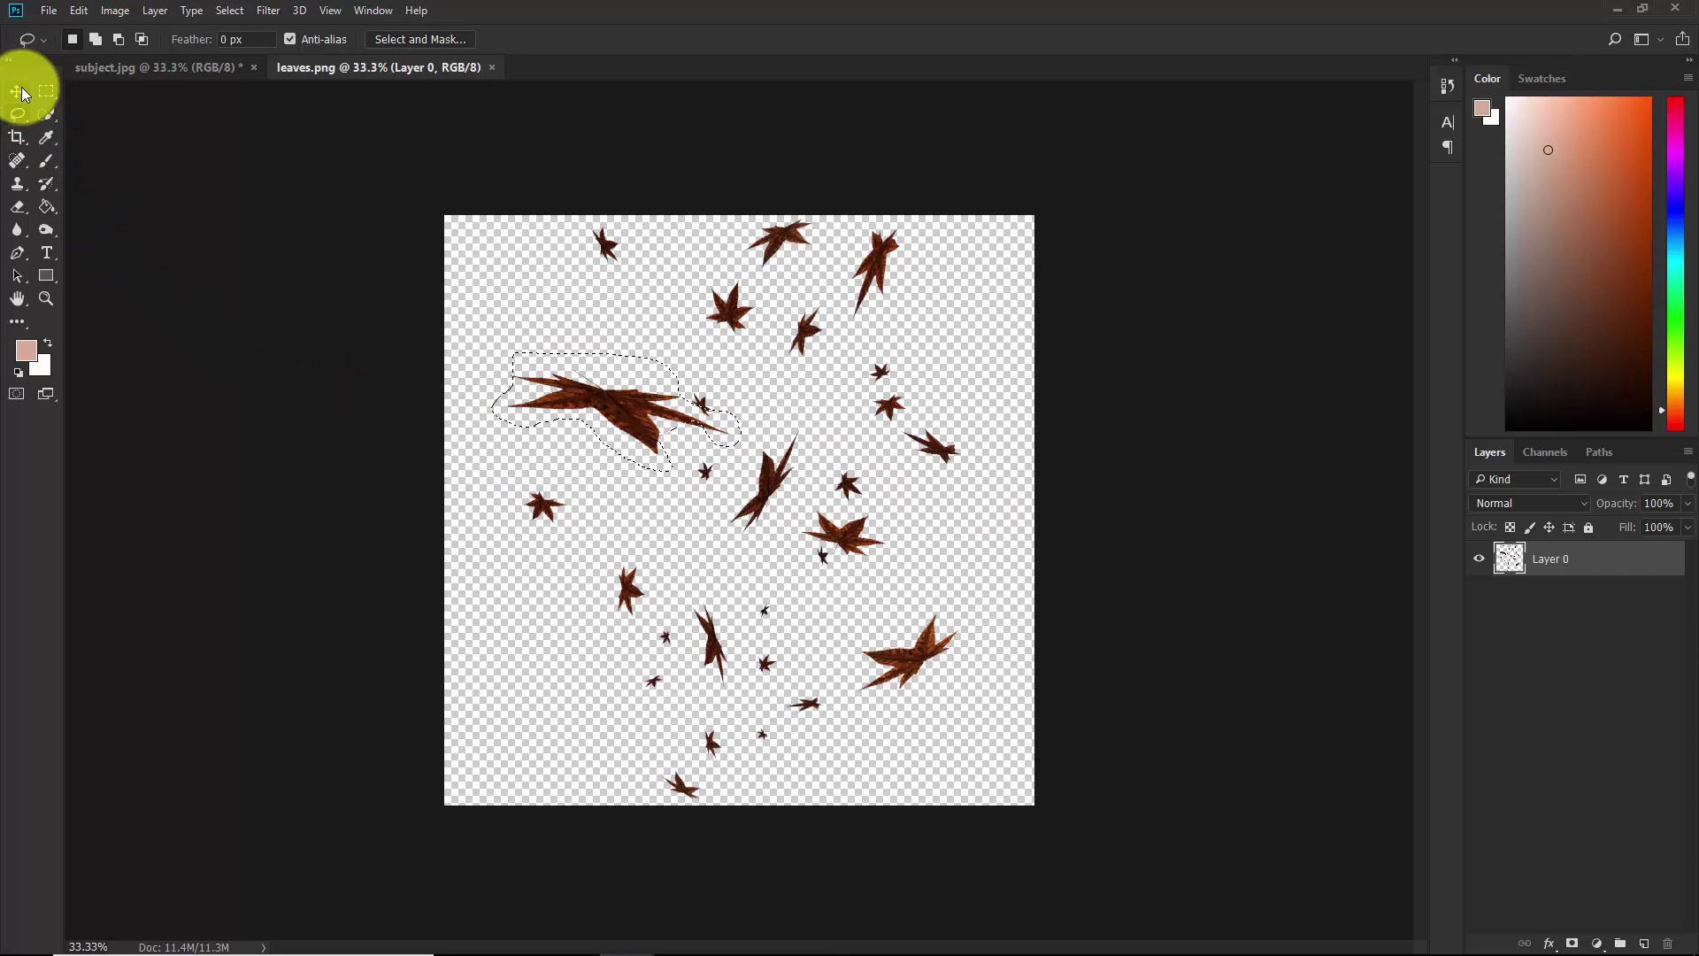
pyautogui.click(19, 90)
pyautogui.moveTo(634, 423); pyautogui.dragTo(991, 907)
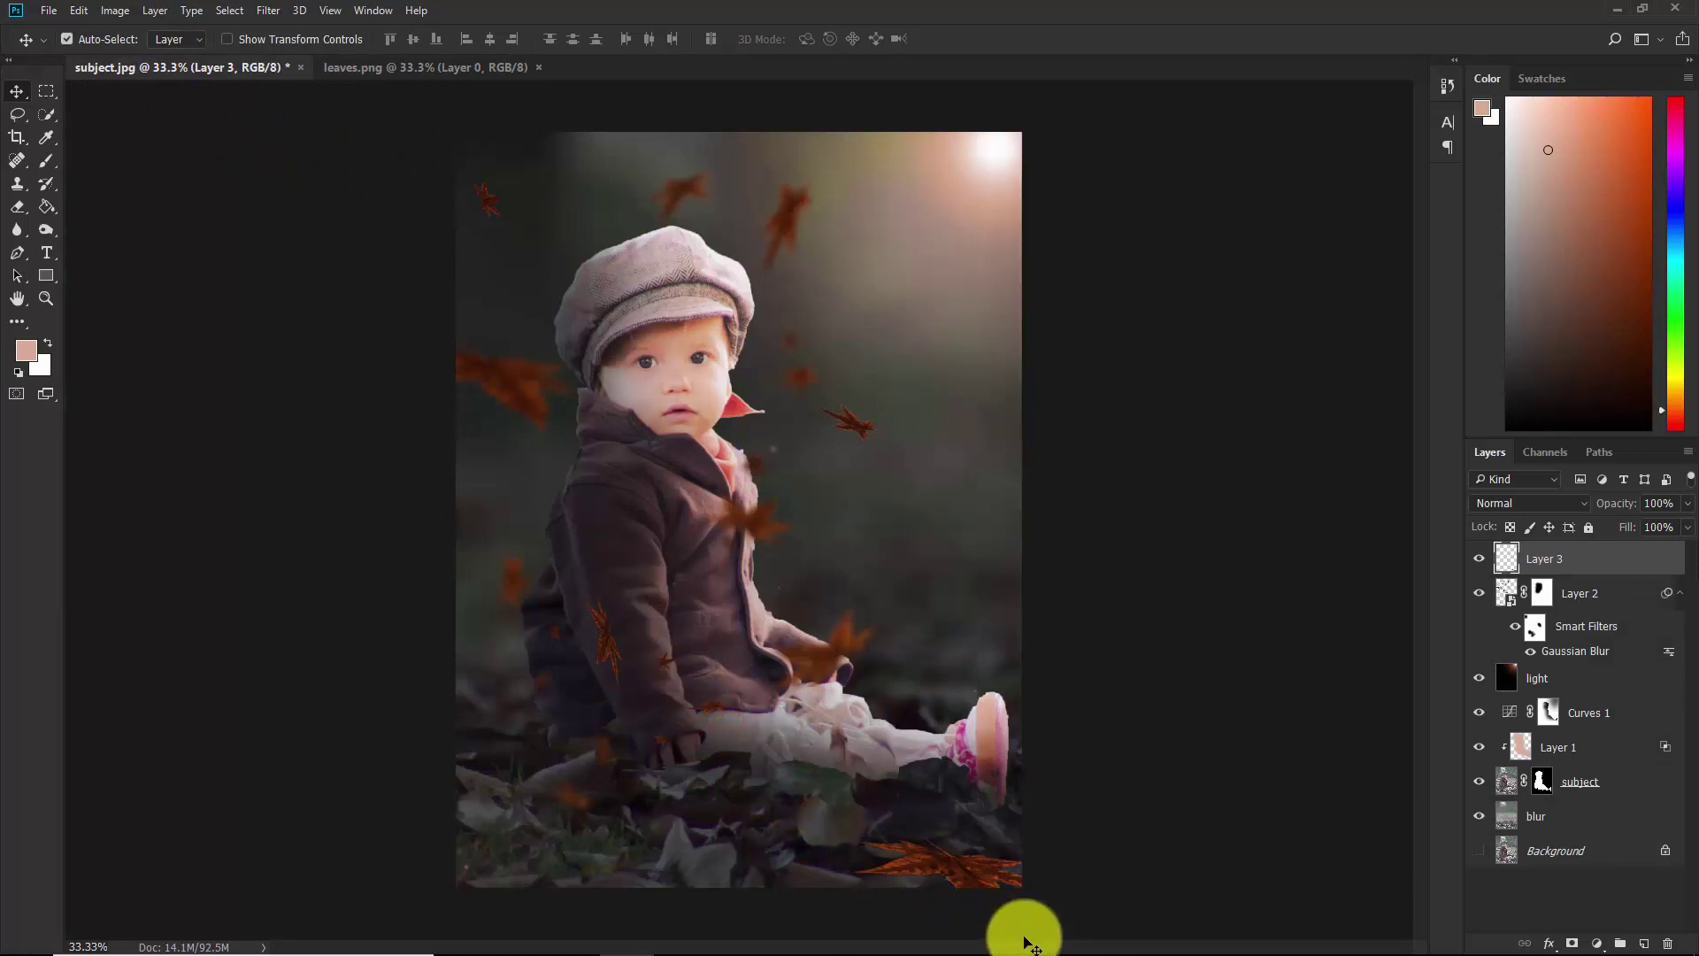
# Enlarge the leaf to about 190% and shift it right along the bottom edge.
pyautogui.hotkey('ctrl', 't')
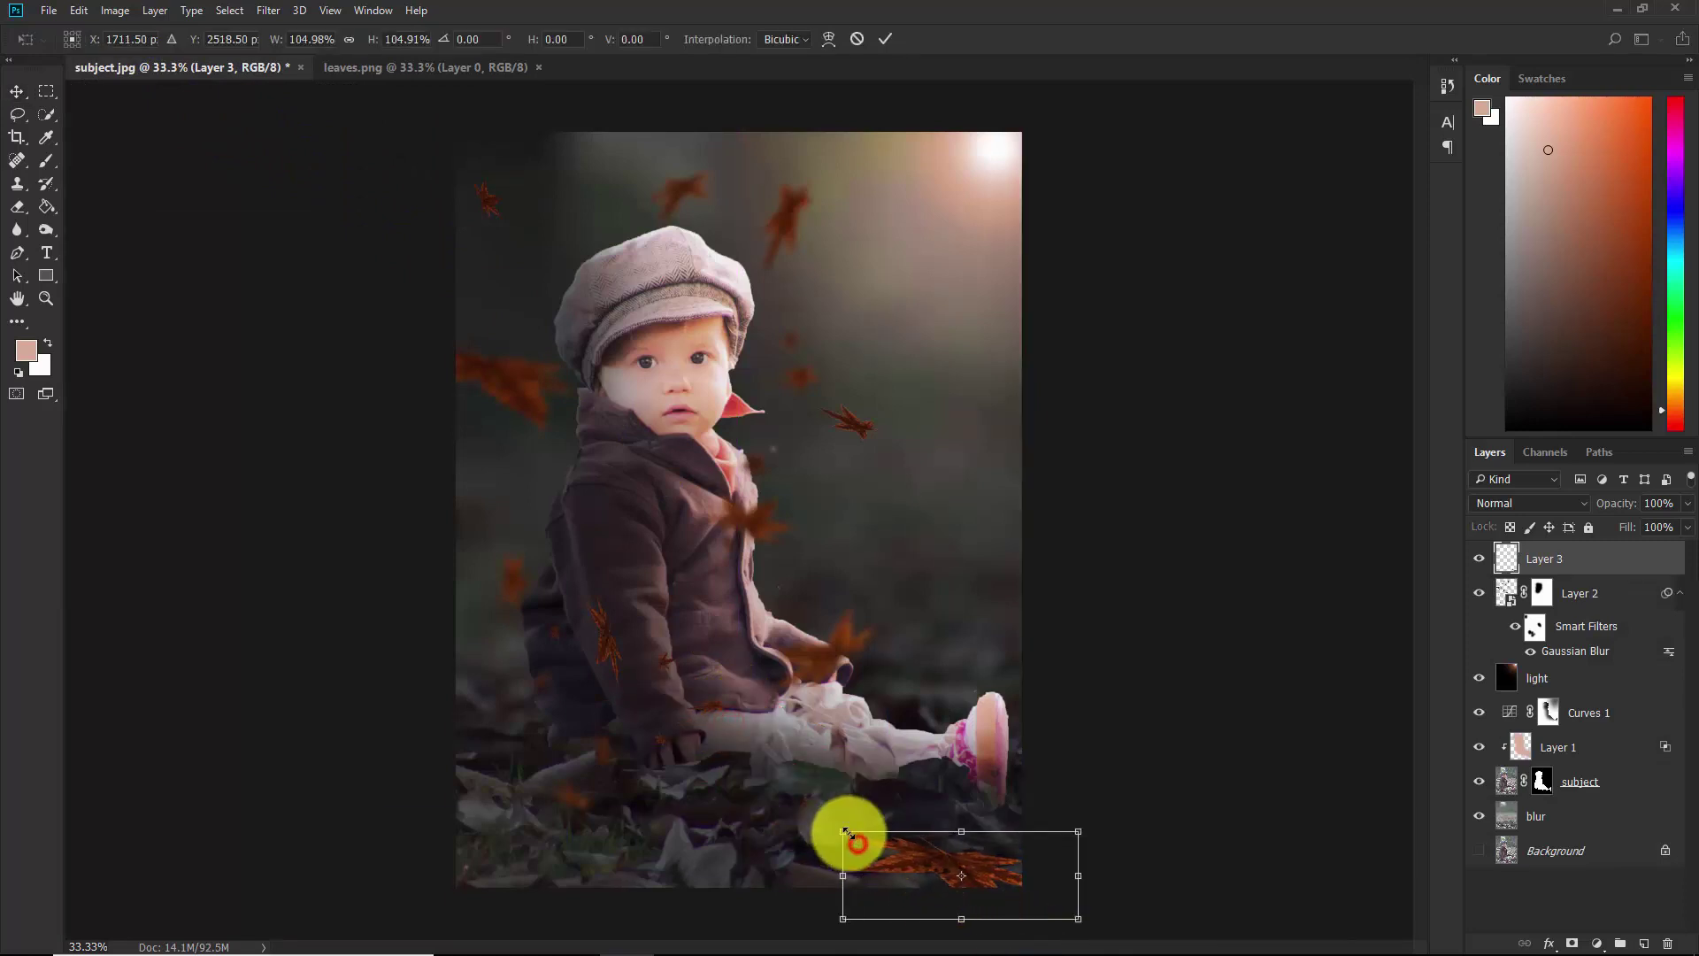
pyautogui.moveTo(854, 835); pyautogui.dragTo(648, 759)
pyautogui.moveTo(929, 834); pyautogui.dragTo(995, 857)
pyautogui.hotkey('ctrl', '-')
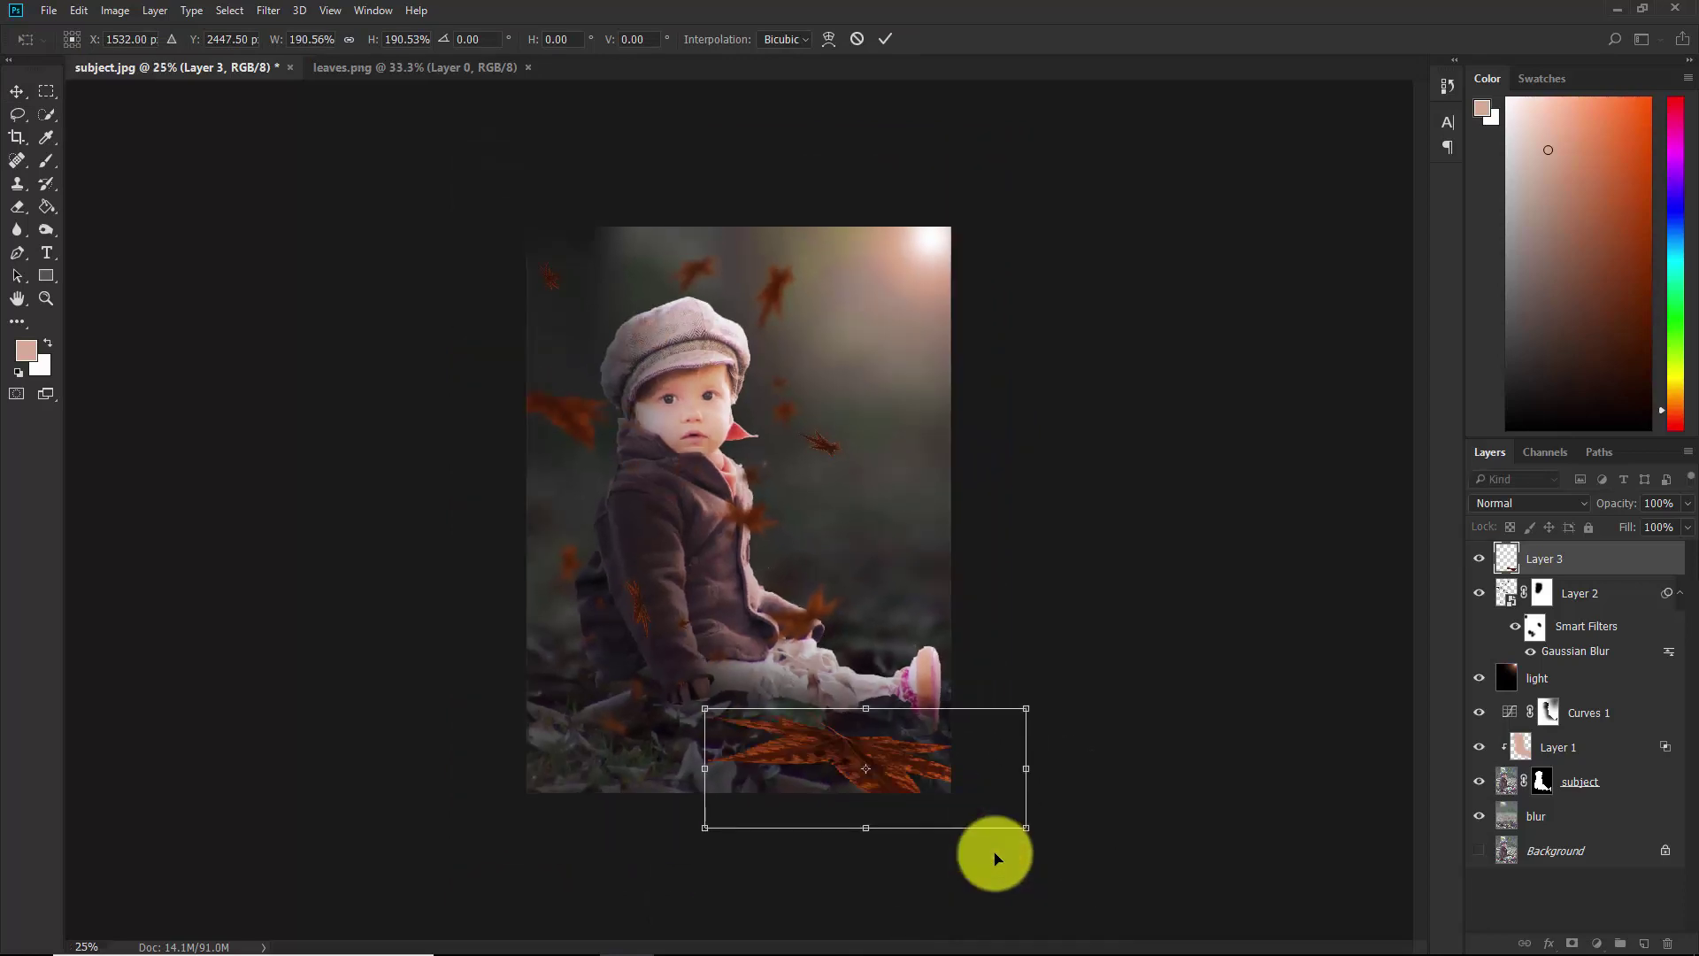
pyautogui.click(882, 43)
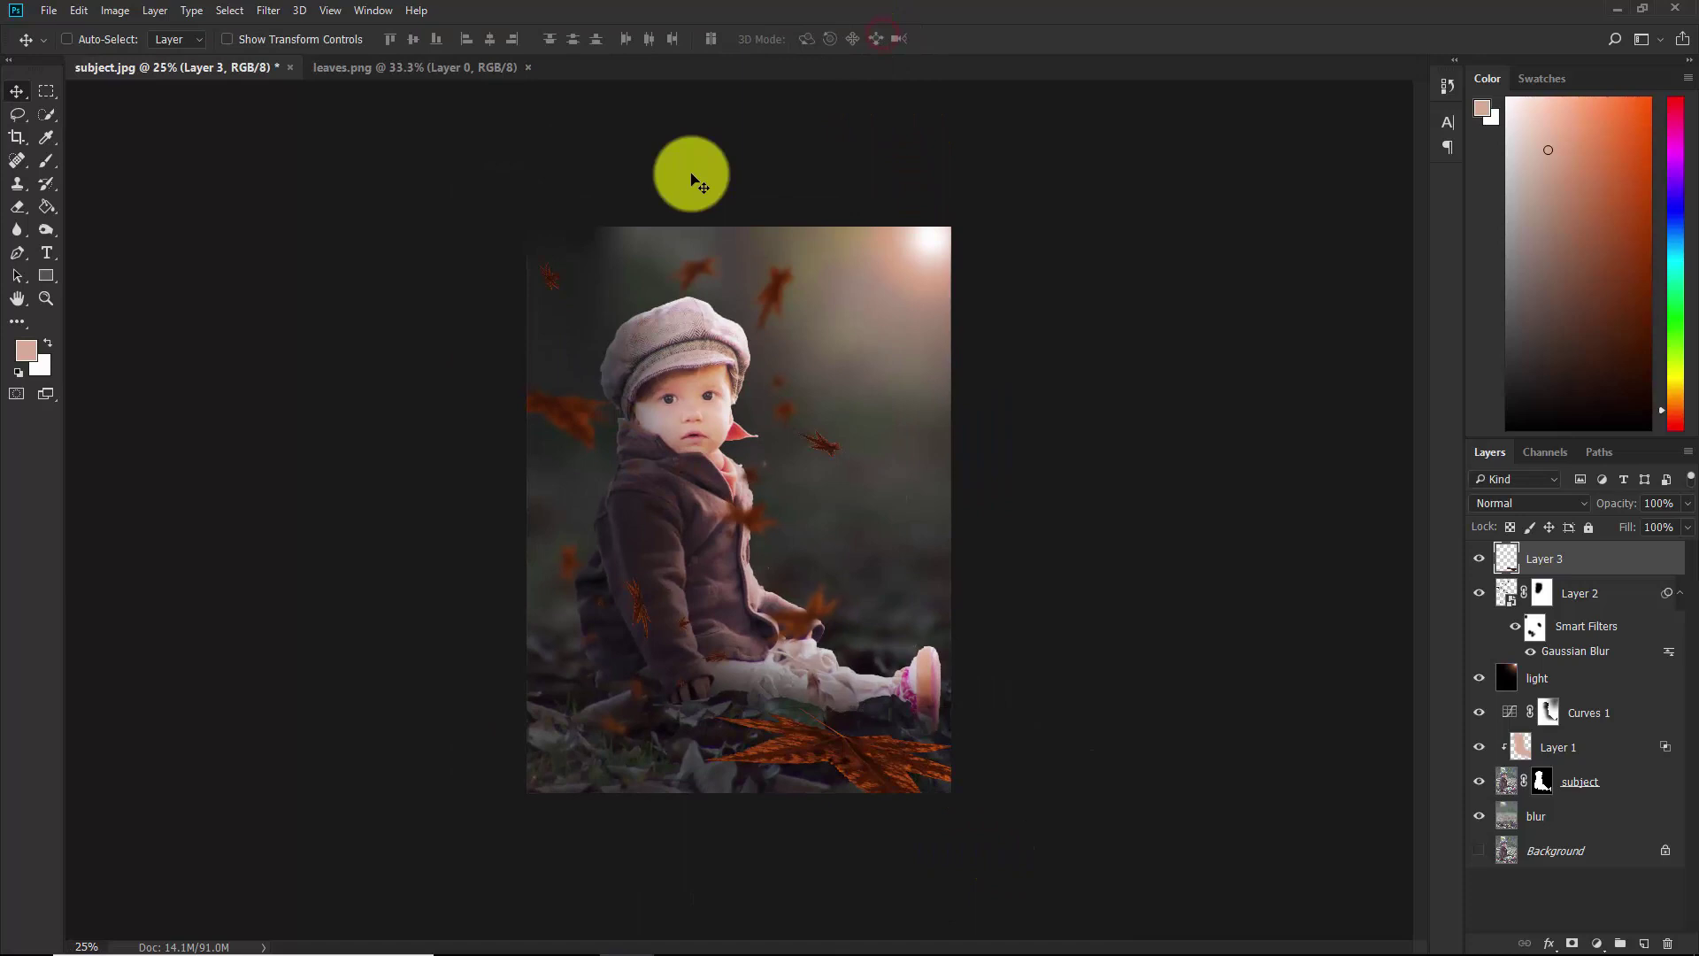
# Apply a 50-pixel Gaussian Blur to the leaf.
pyautogui.click(267, 10)
pyautogui.moveTo(455, 253)
pyautogui.click(619, 340)
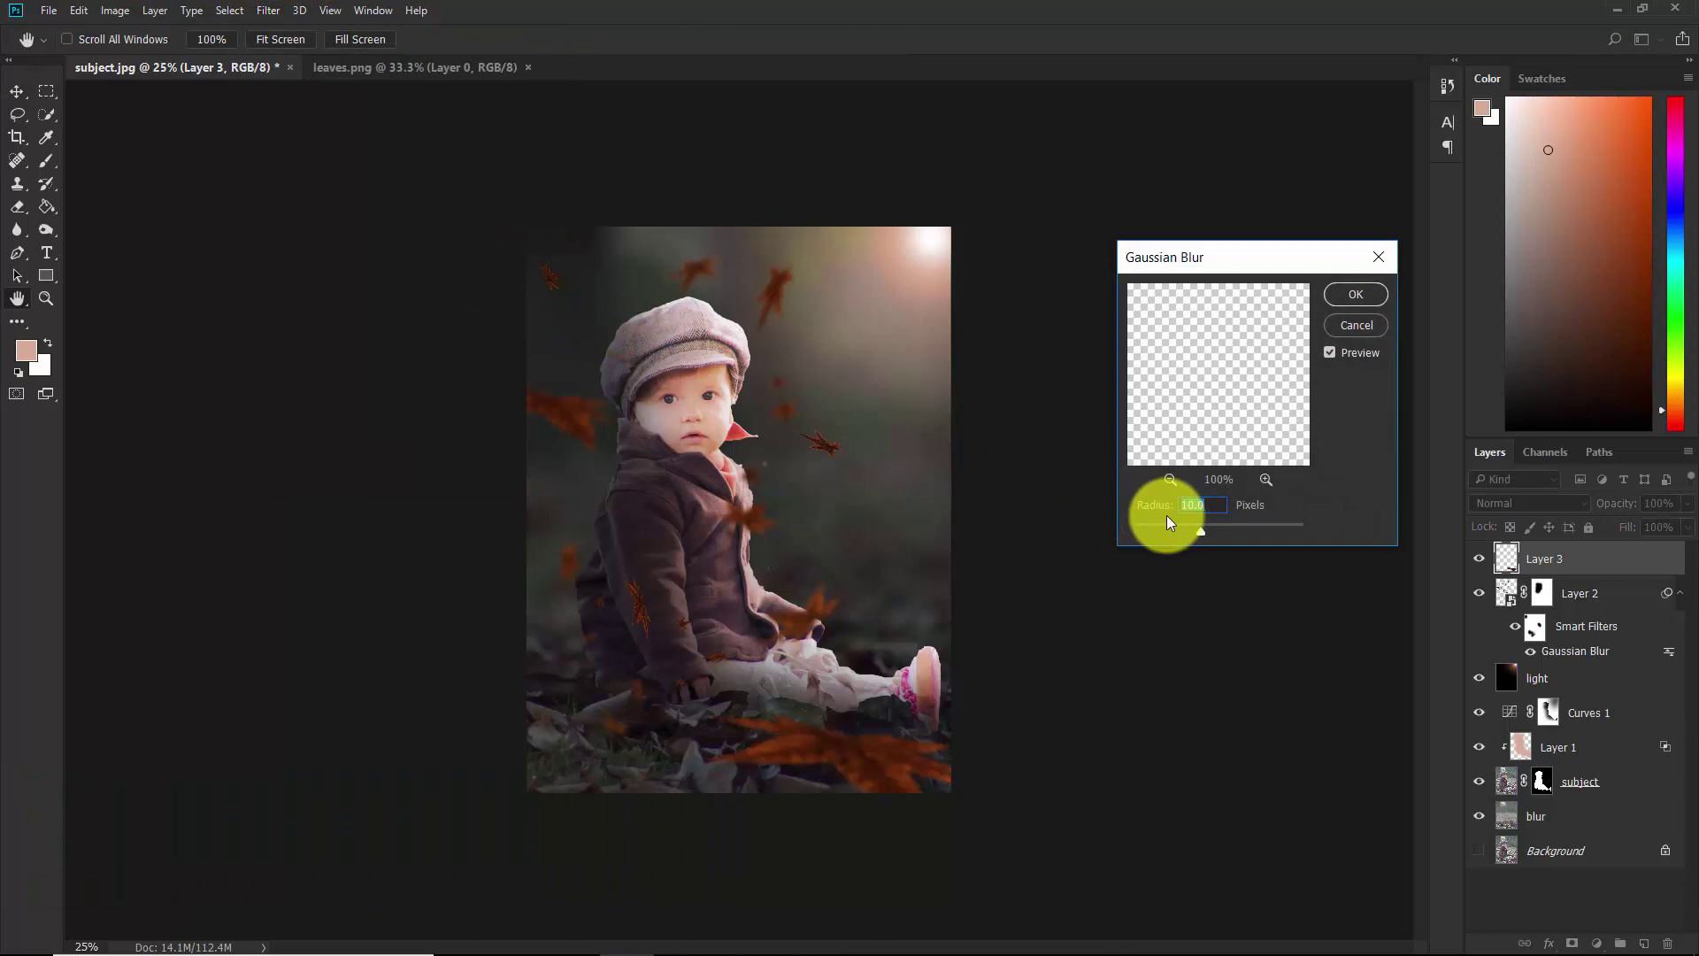
pyautogui.write('50')
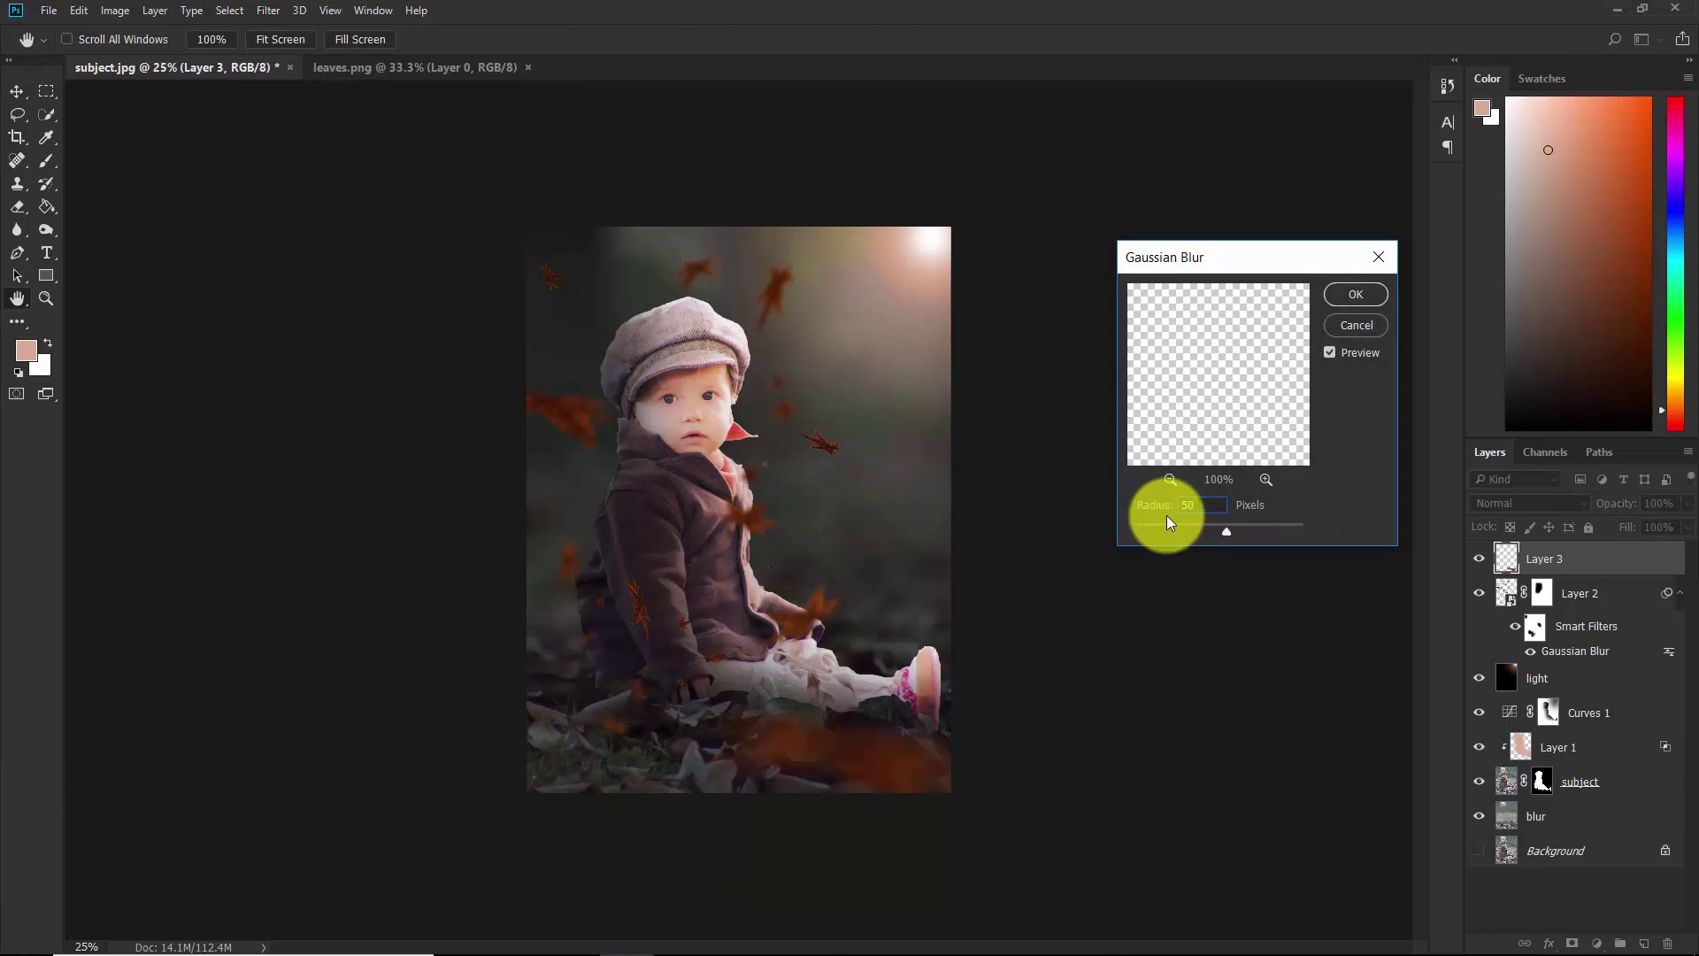
pyautogui.click(1352, 296)
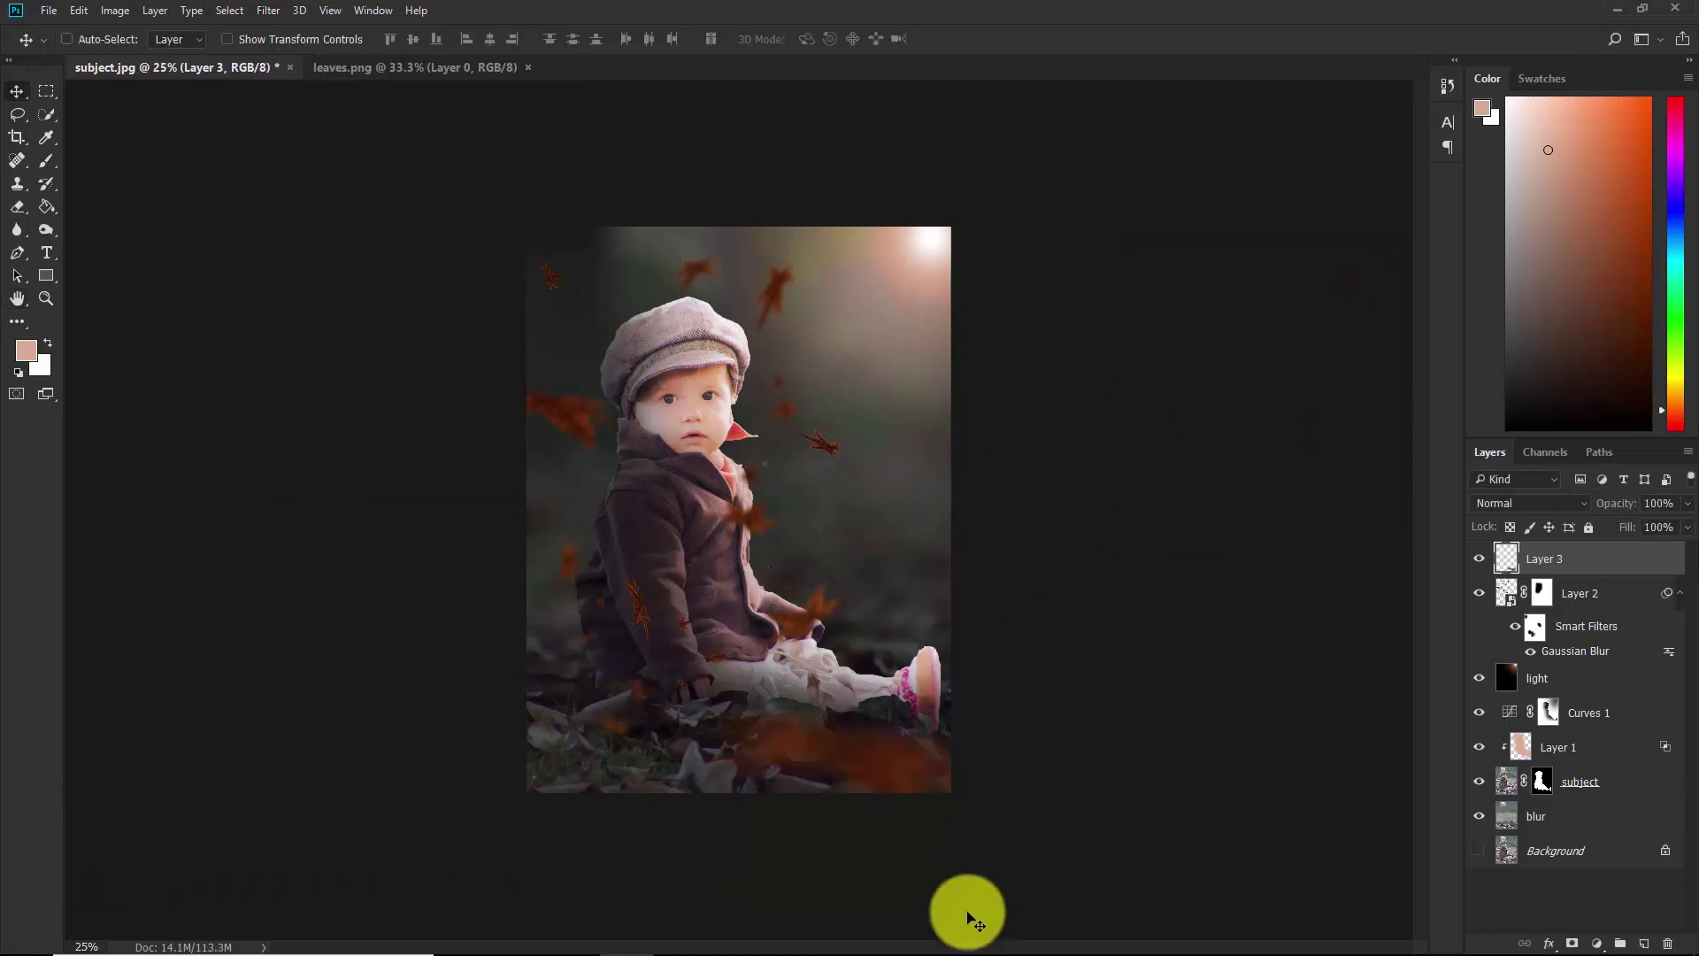
# Stretch the blurred leaf to about 180% by 146% and tilt it −13.48° across the bottom.
pyautogui.hotkey('ctrl', 't')
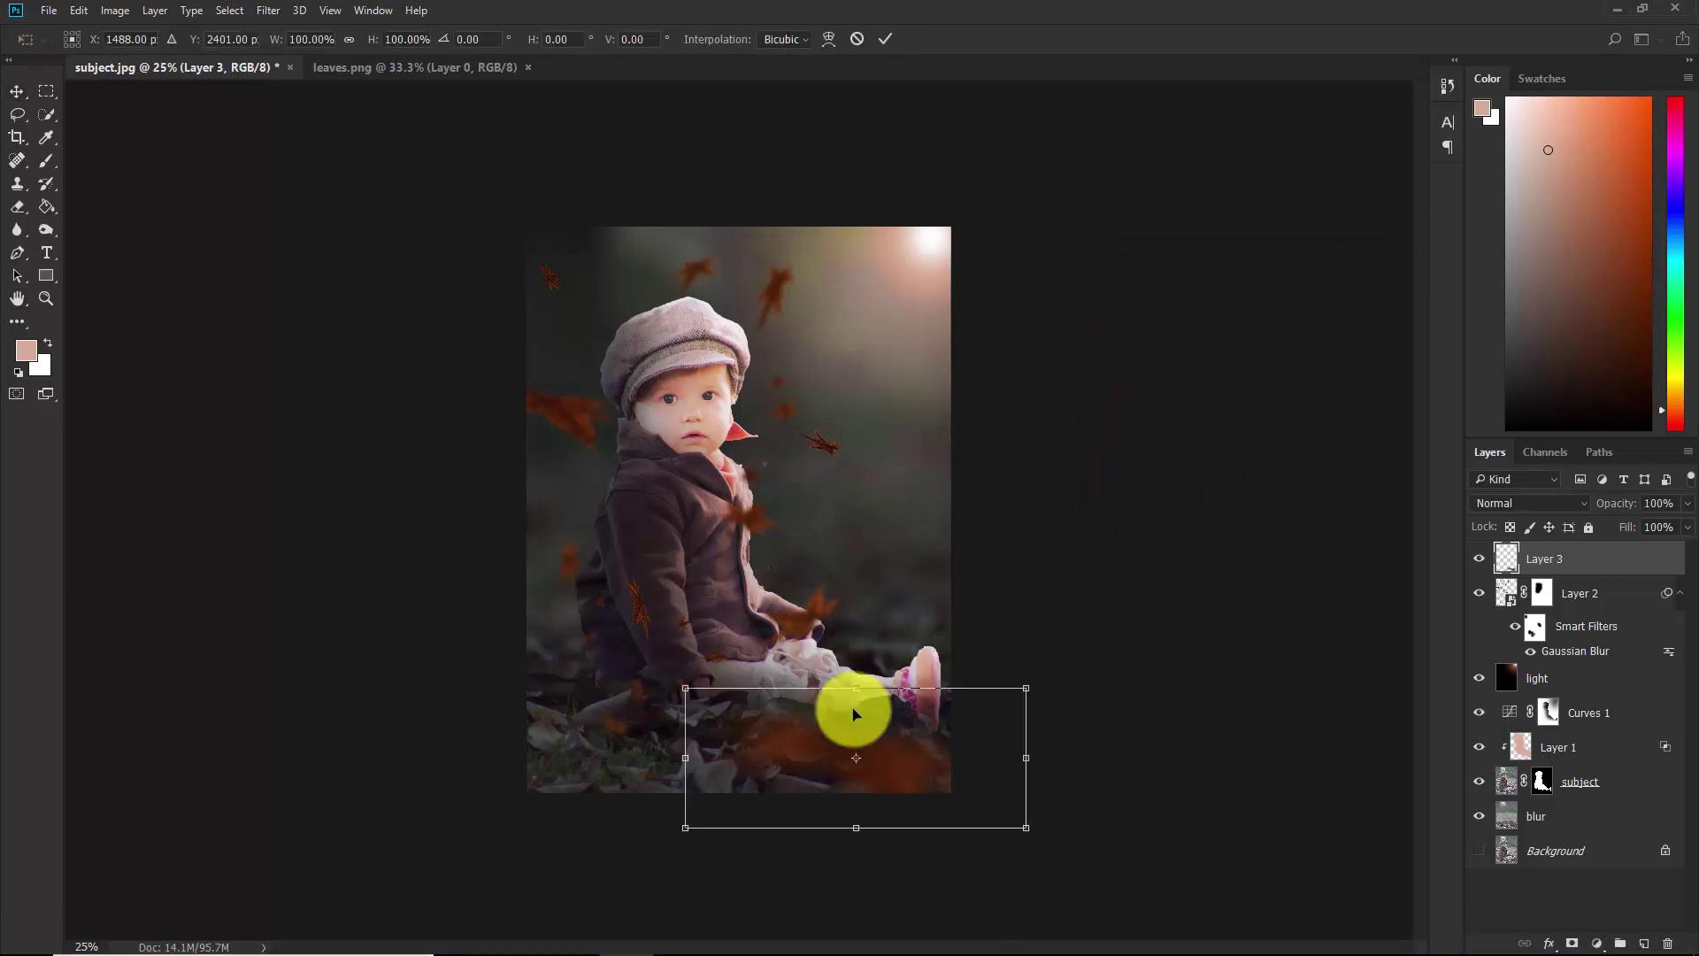
pyautogui.moveTo(632, 759); pyautogui.dragTo(486, 740)
pyautogui.moveTo(894, 759); pyautogui.dragTo(980, 787)
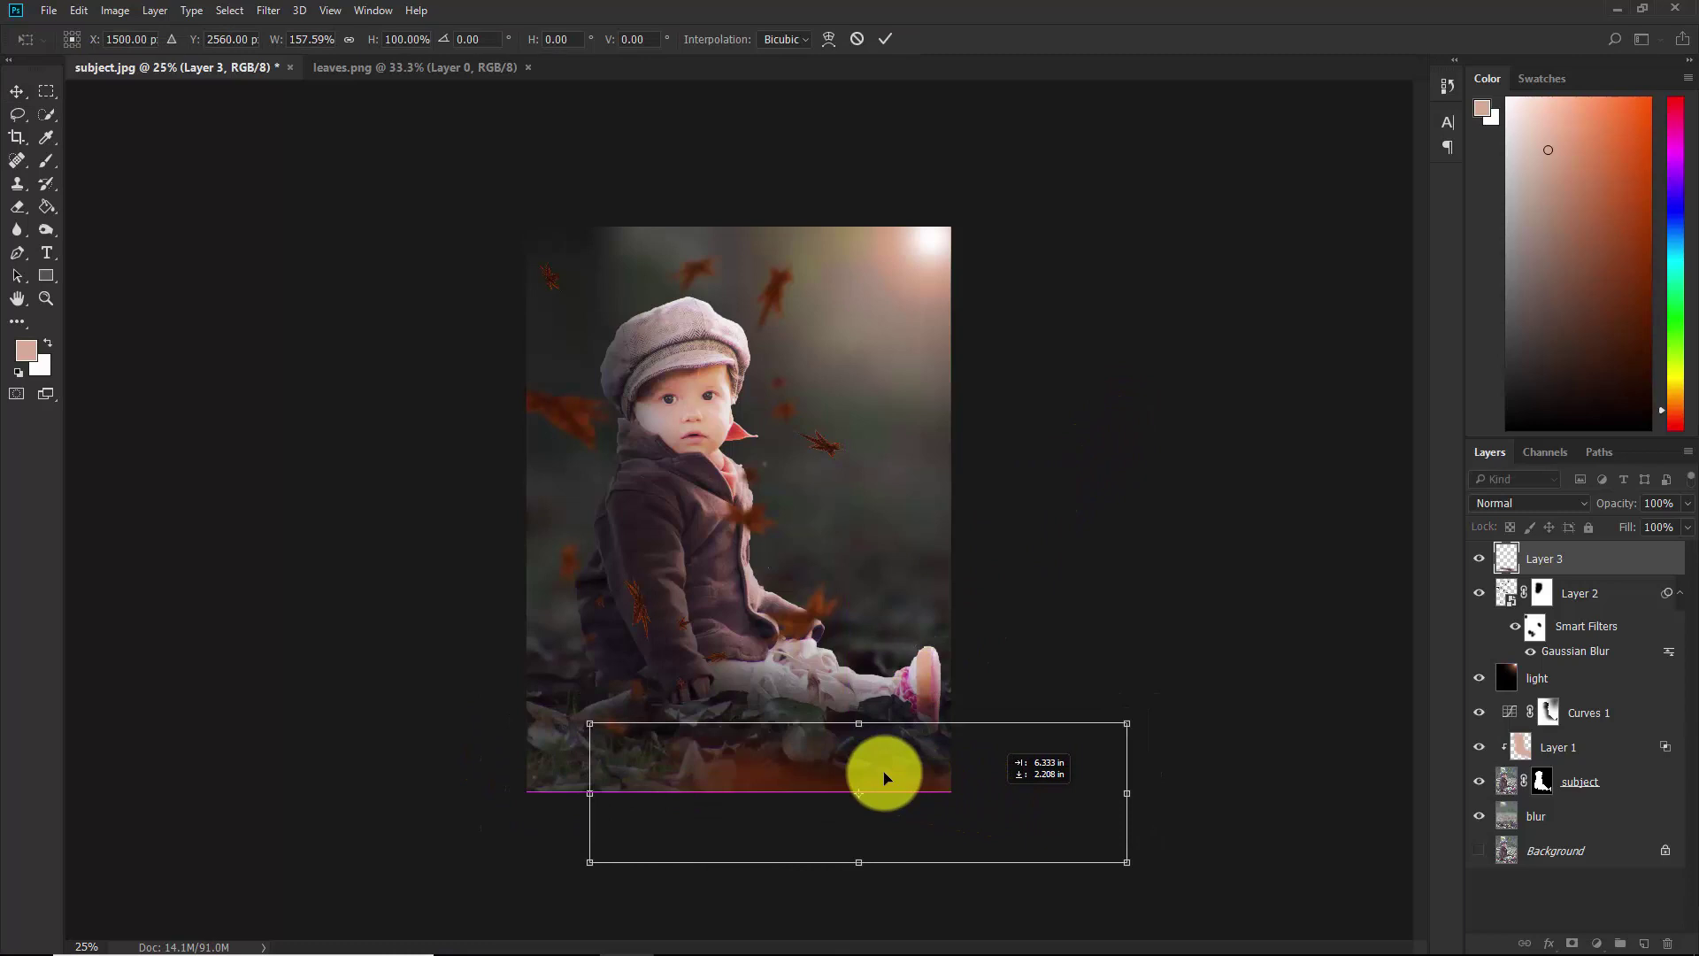
pyautogui.moveTo(850, 713); pyautogui.dragTo(843, 692)
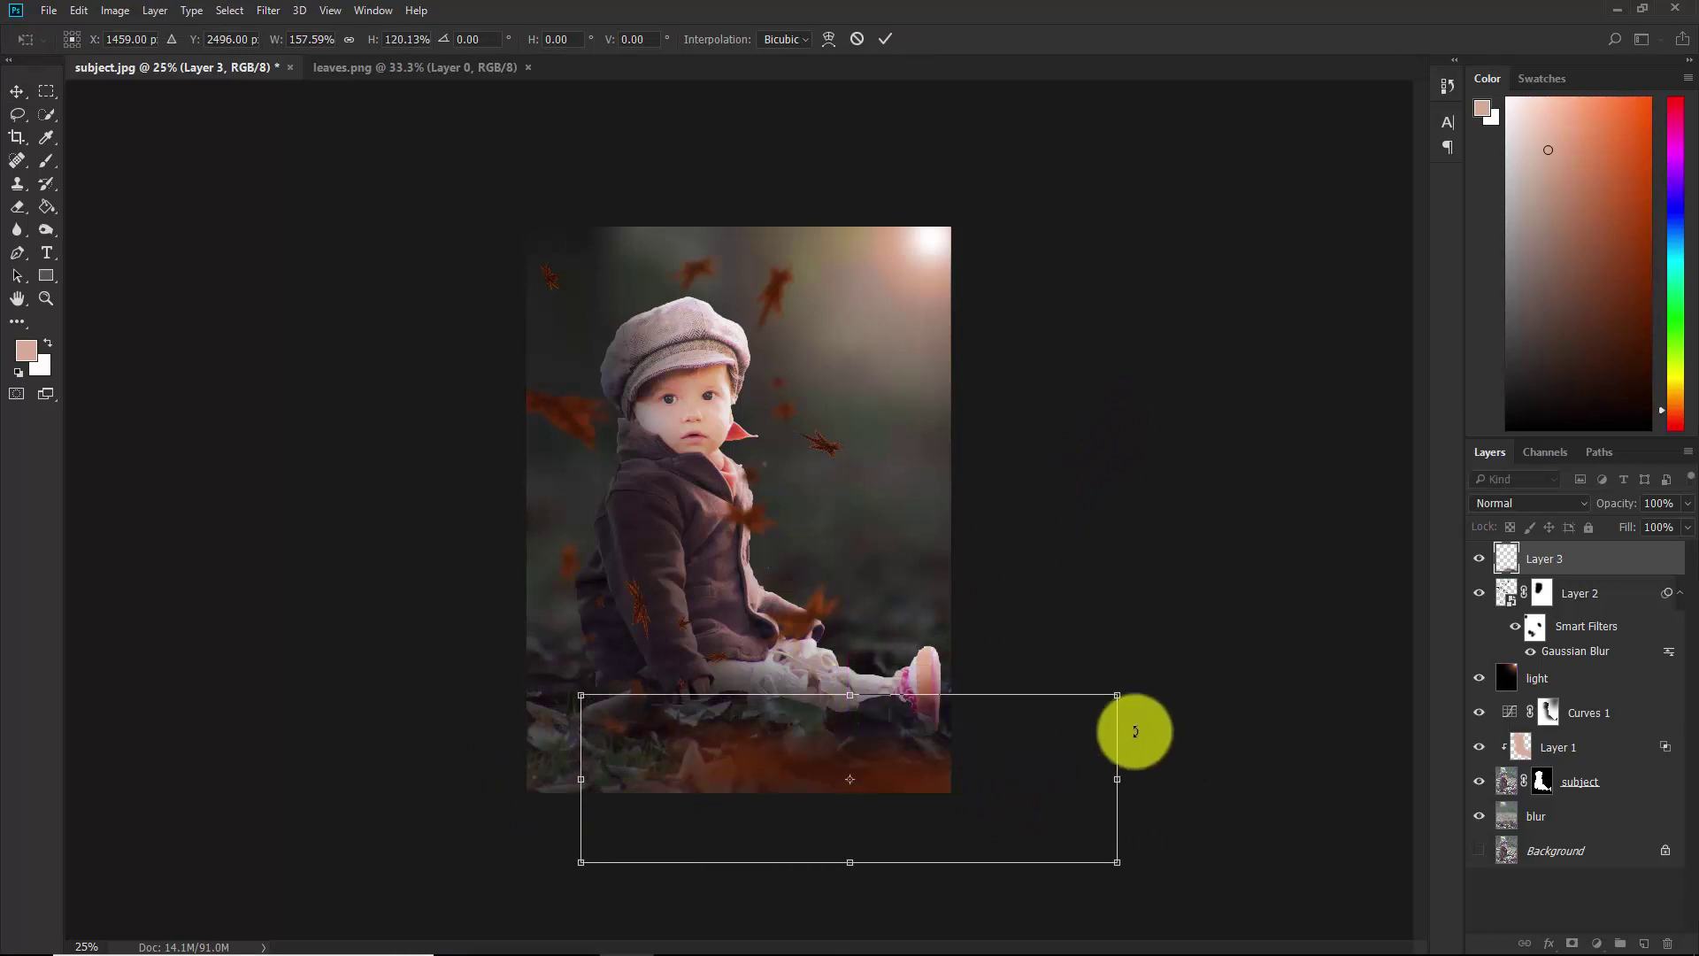
pyautogui.moveTo(1123, 687); pyautogui.dragTo(1150, 549)
pyautogui.moveTo(567, 777); pyautogui.dragTo(515, 705)
pyautogui.moveTo(916, 779); pyautogui.dragTo(888, 799)
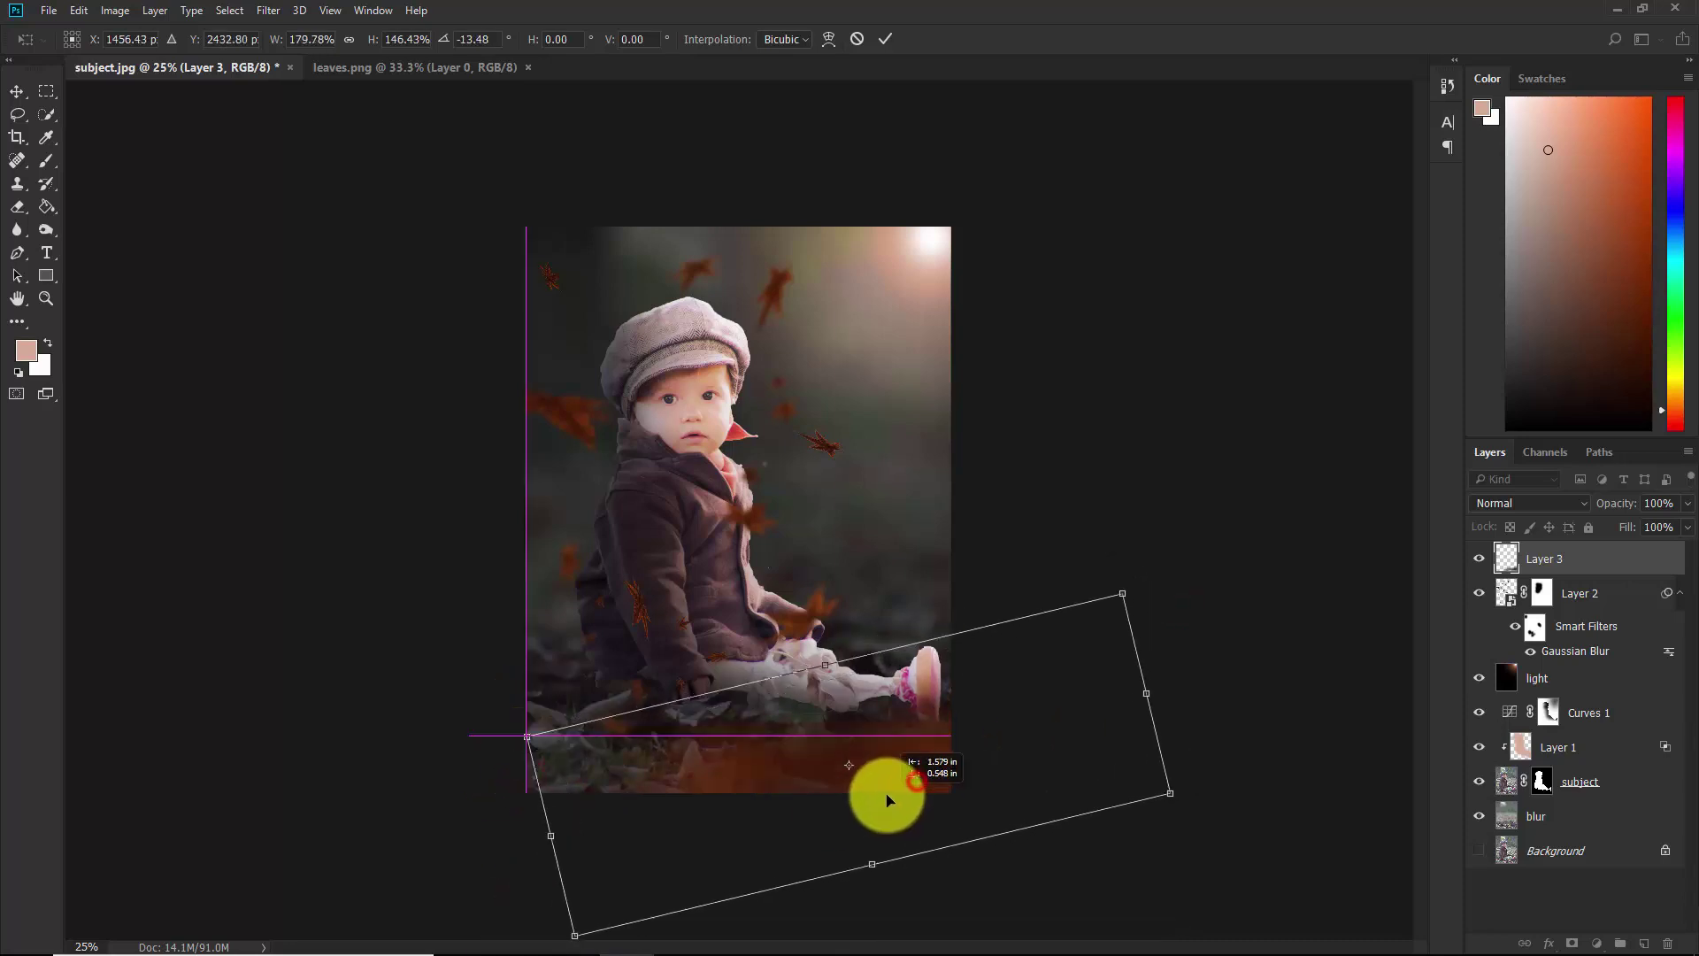
pyautogui.click(880, 46)
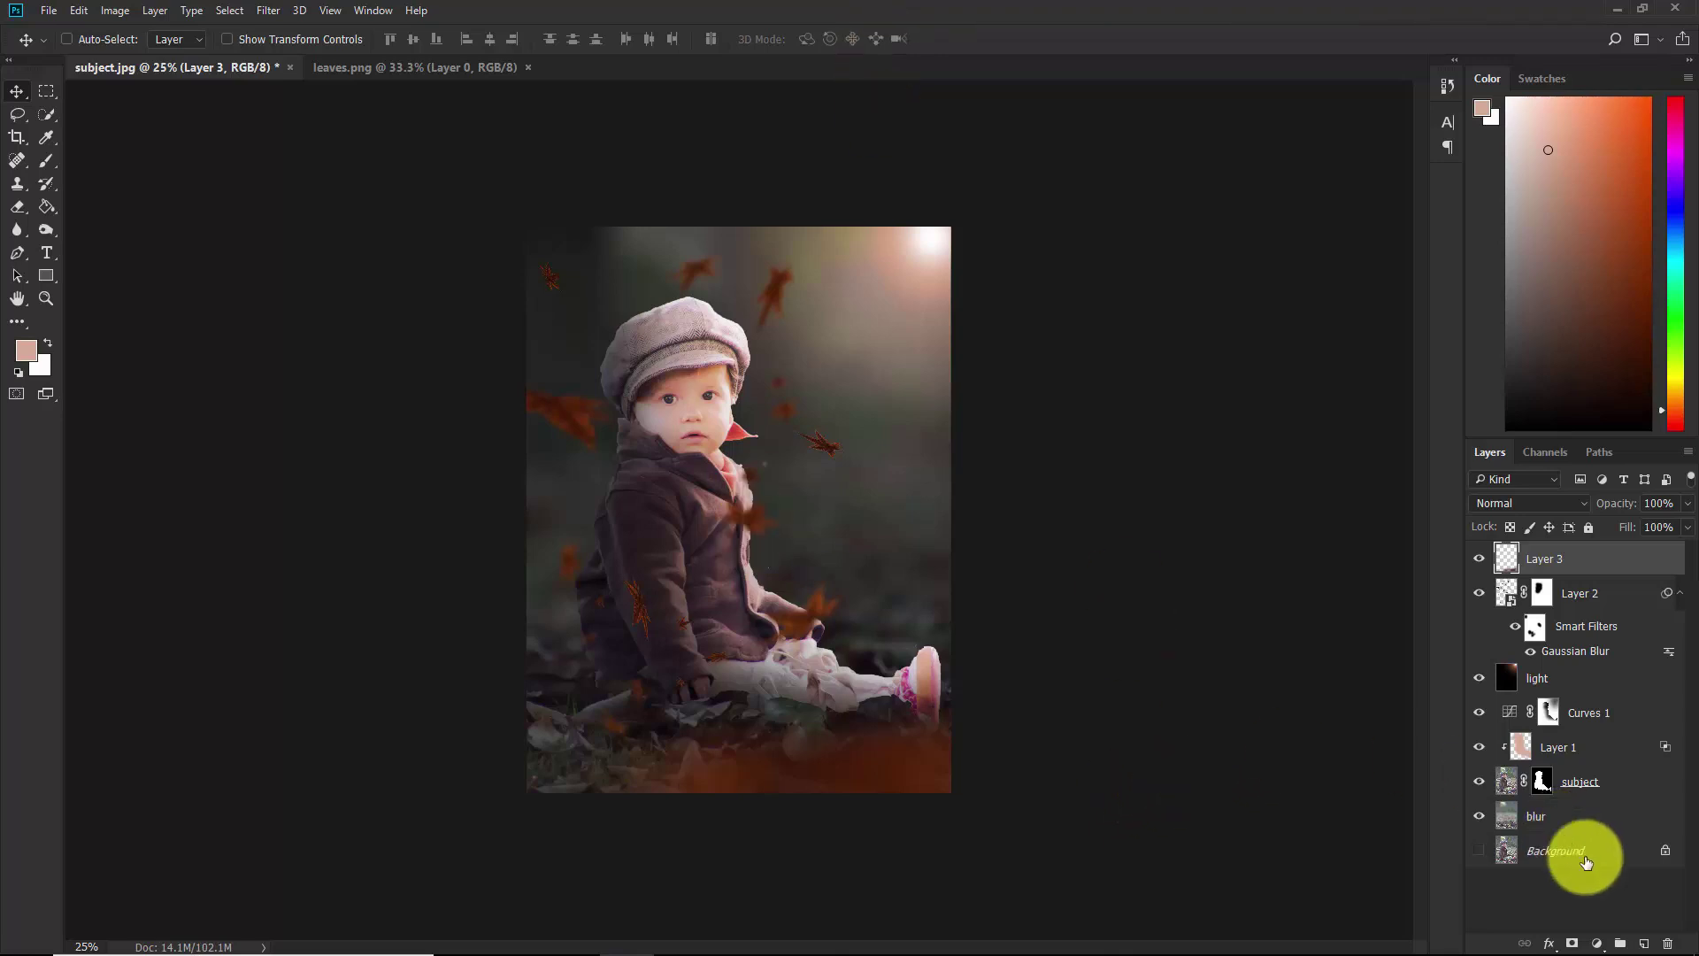
pyautogui.click(1591, 890)
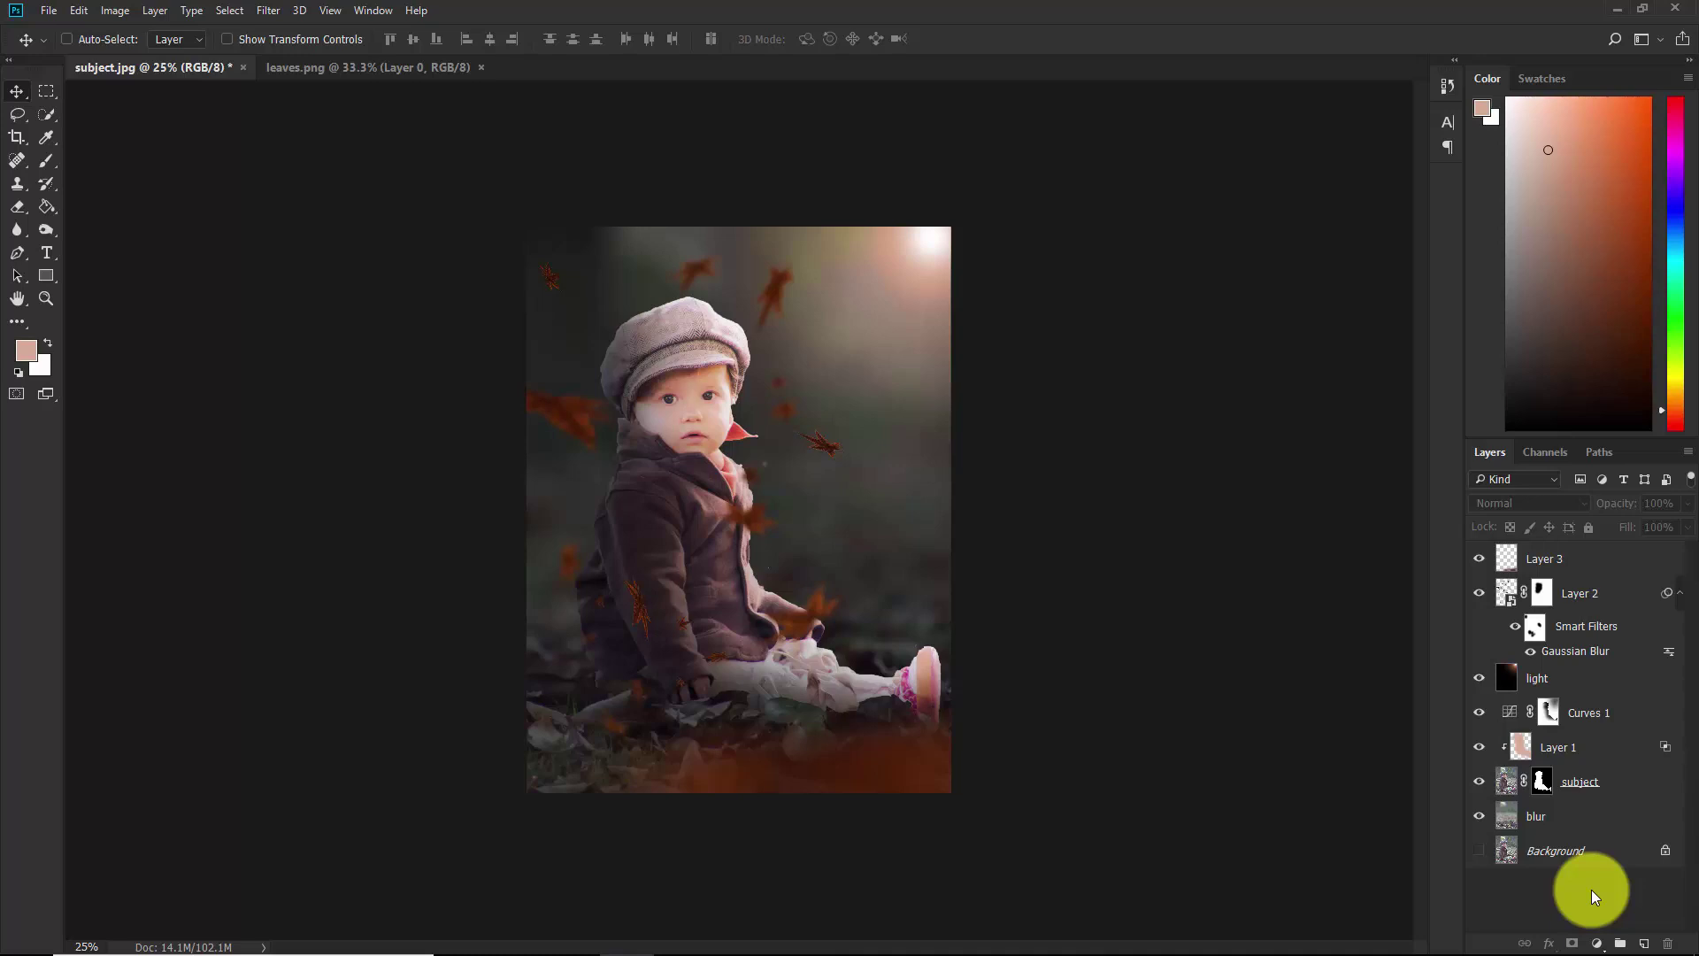
# Add a Color Balance layer with shadows Yellow/Blue 10 and Cyan/Red -10.
pyautogui.click(1598, 945)
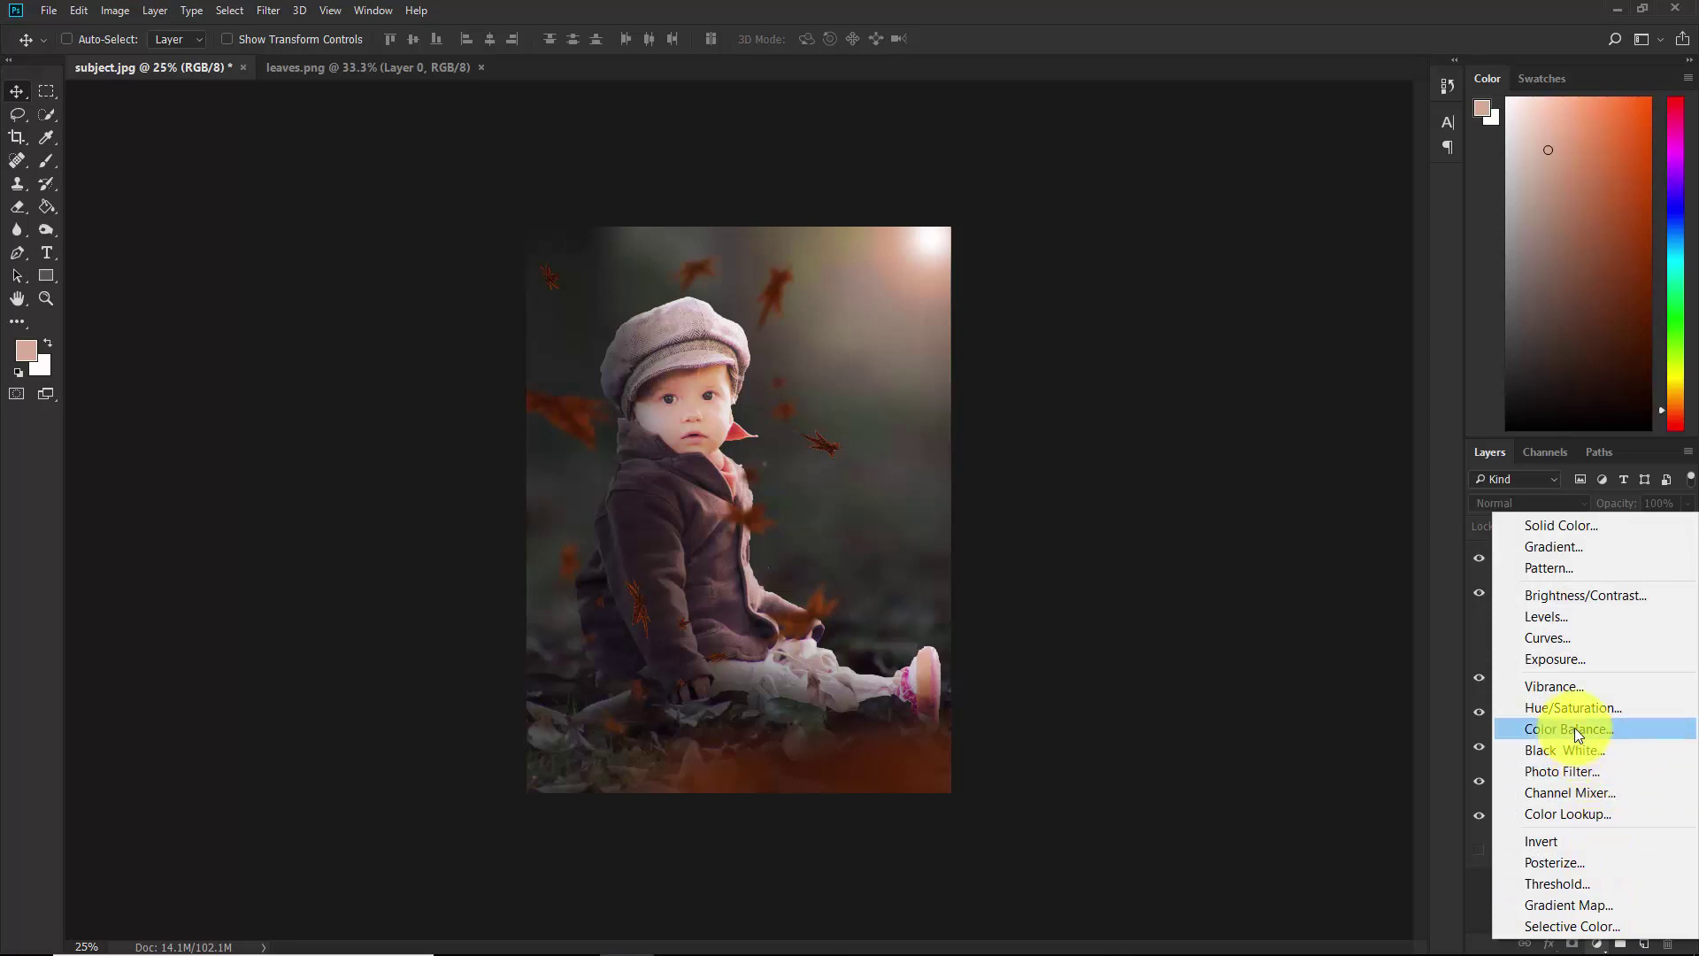
pyautogui.click(1575, 728)
pyautogui.moveTo(1123, 103); pyautogui.dragTo(1098, 131)
pyautogui.click(1048, 158)
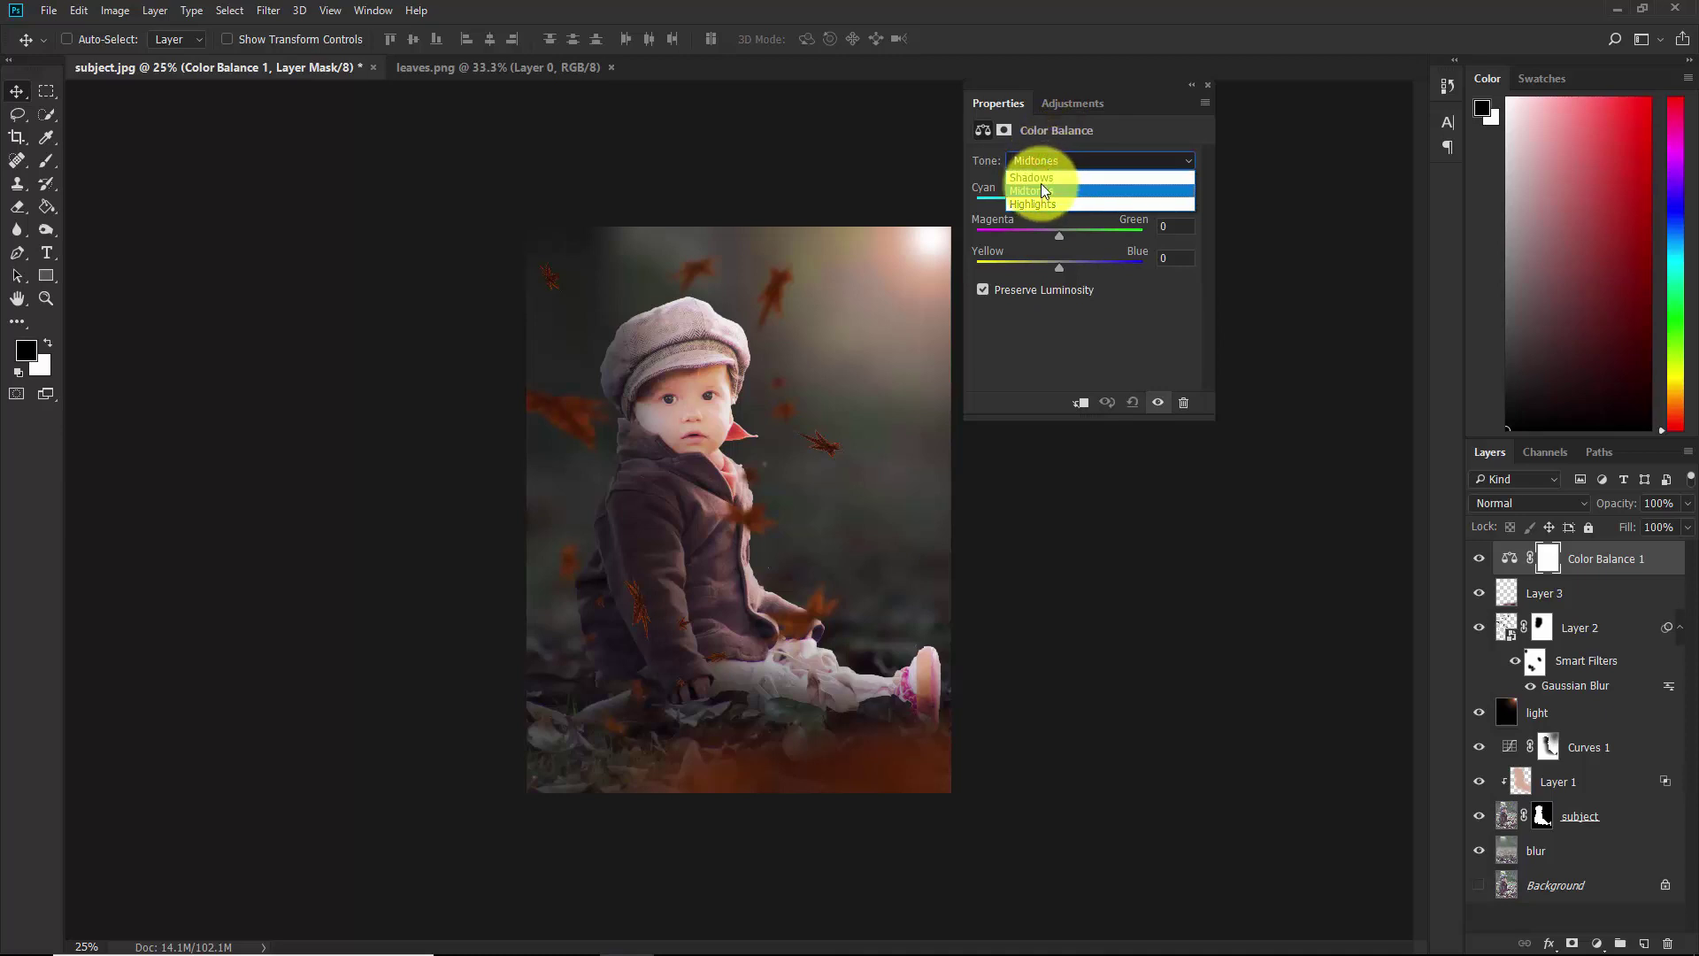
pyautogui.click(1044, 175)
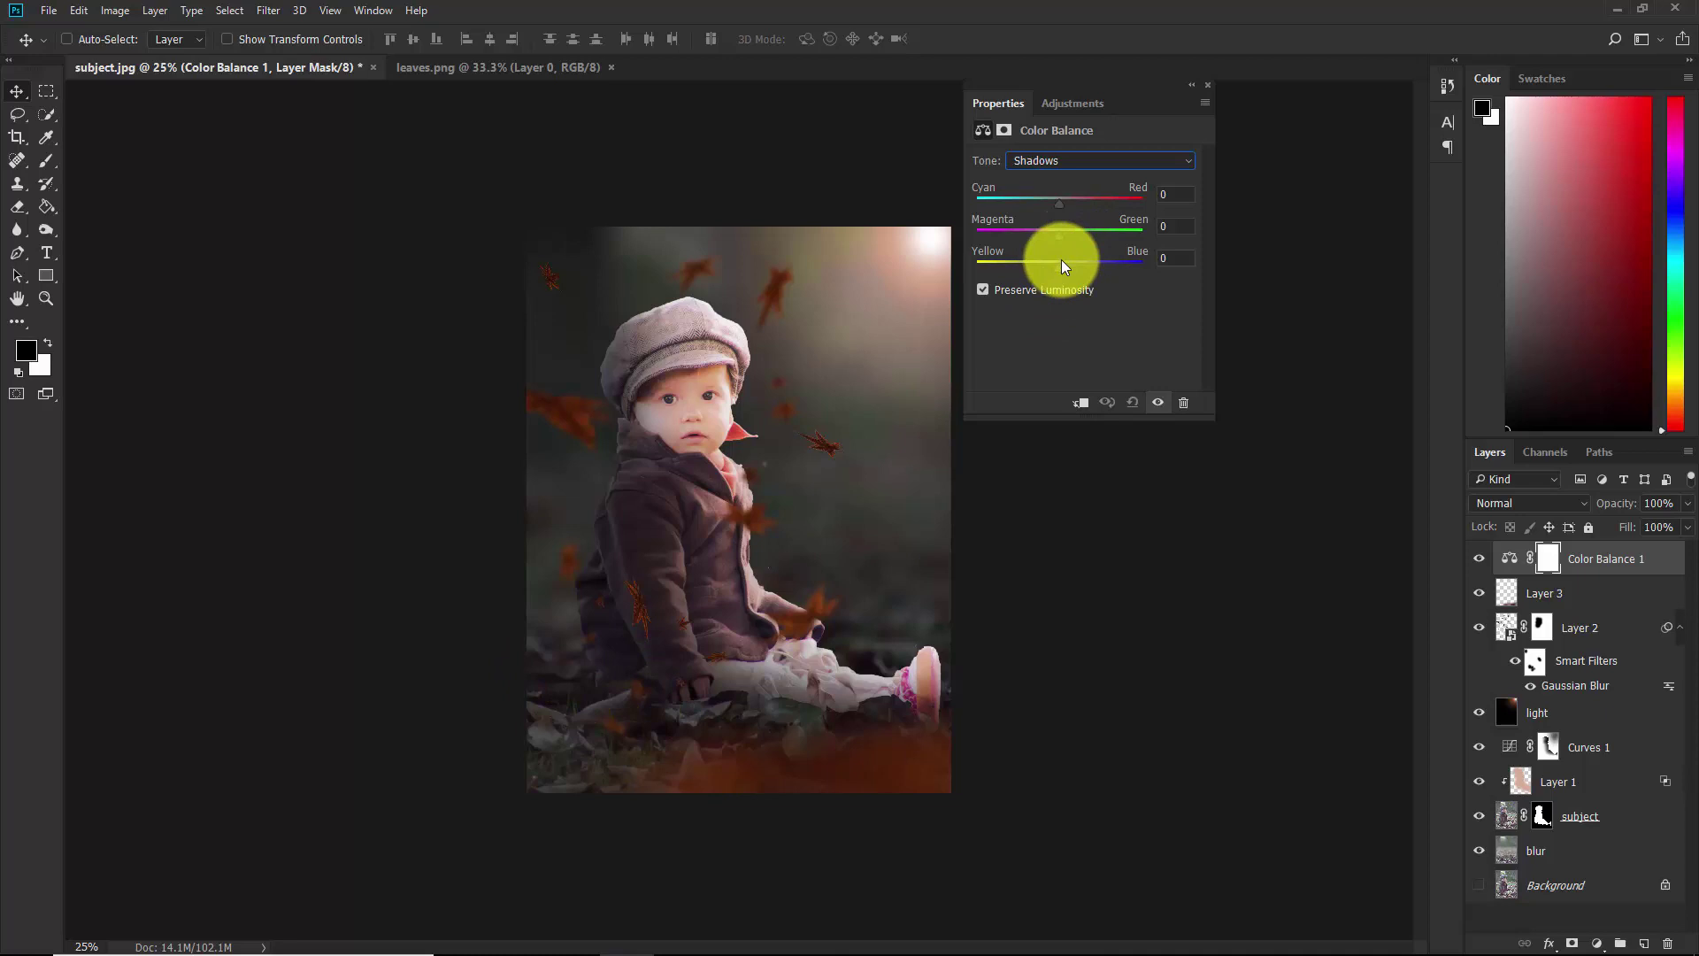
pyautogui.moveTo(1060, 263); pyautogui.dragTo(1066, 262)
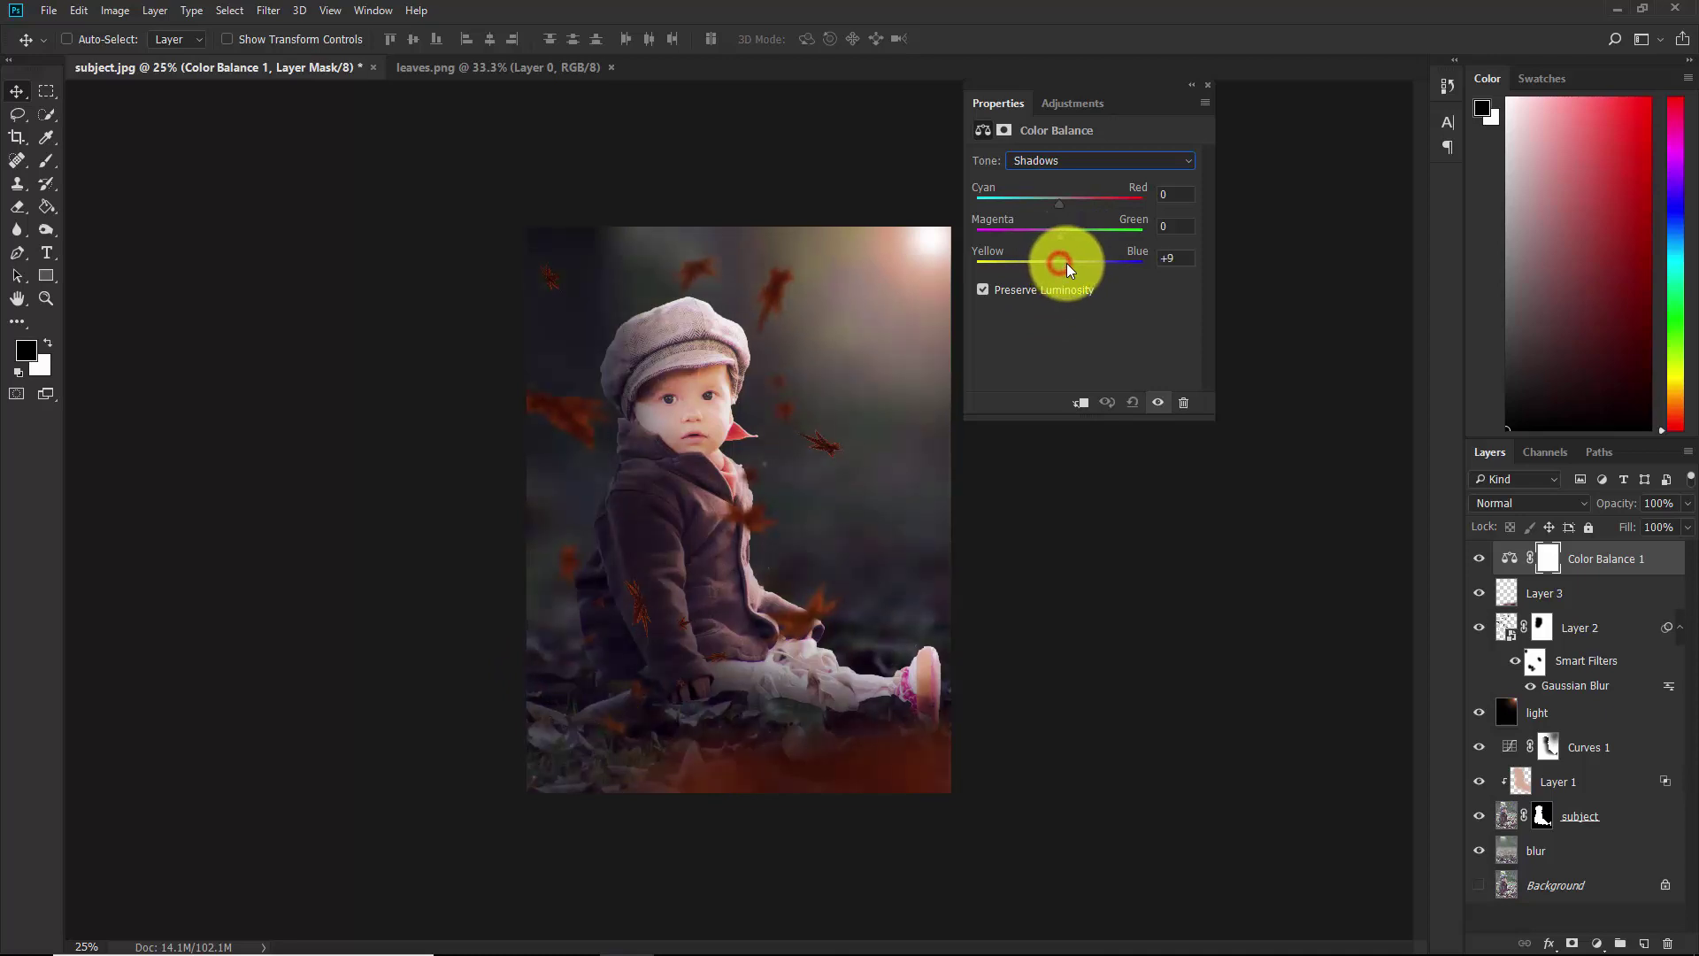
pyautogui.click(1180, 257)
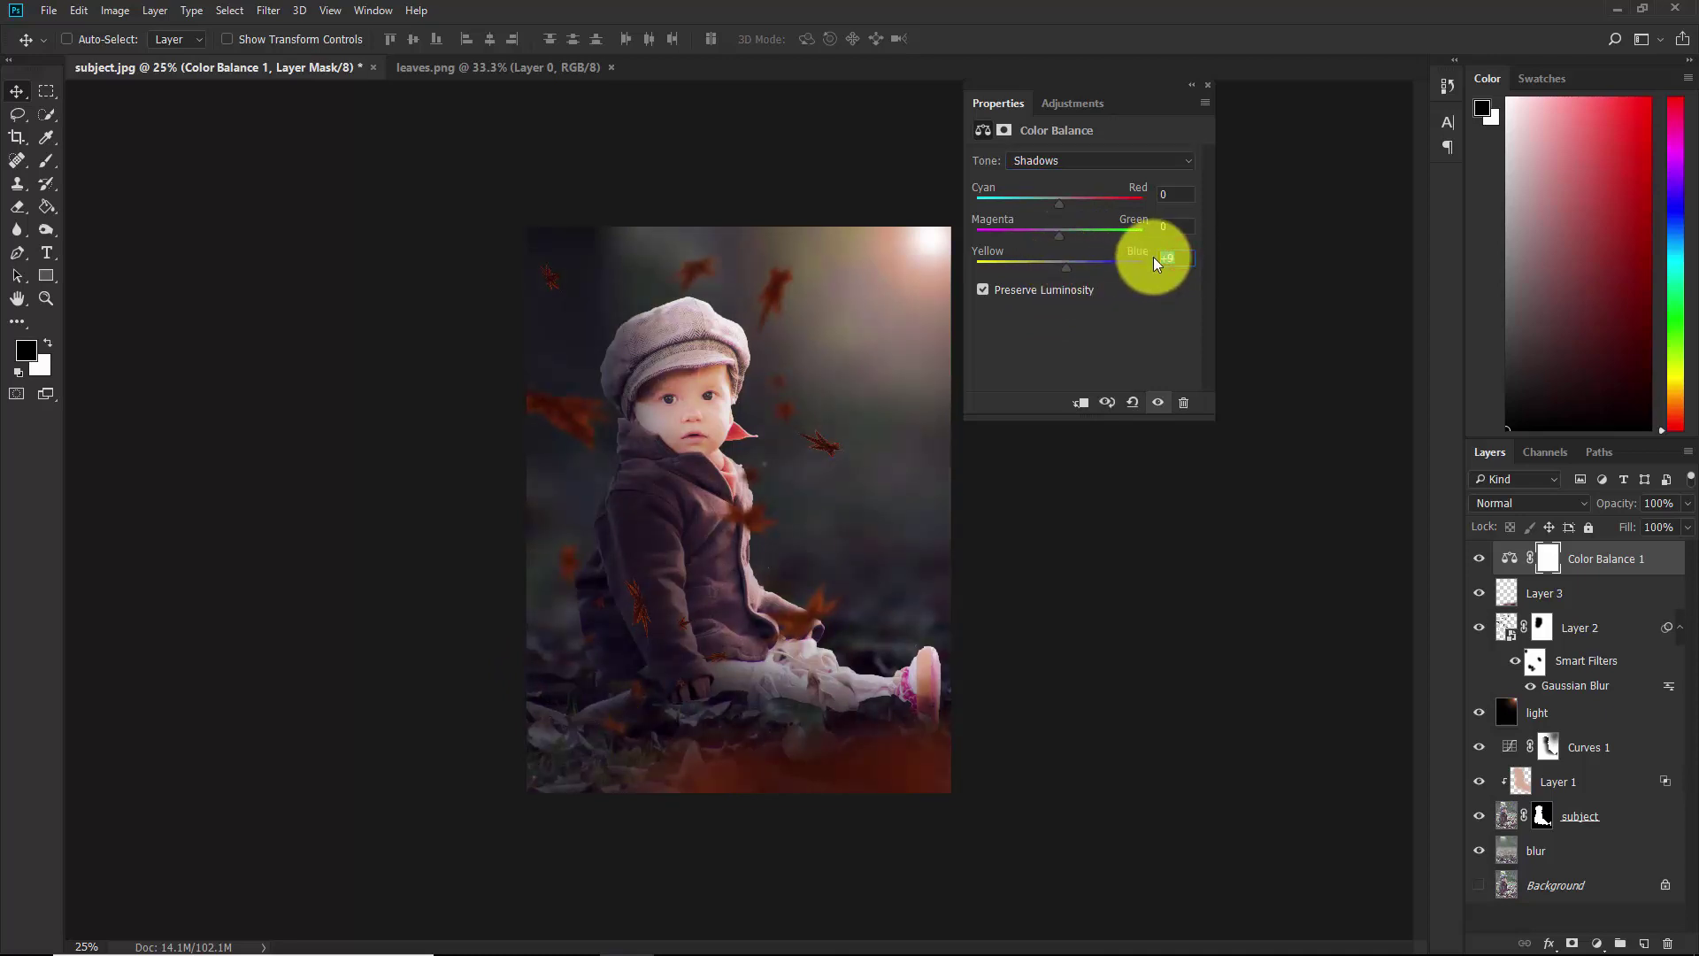
pyautogui.write('10')
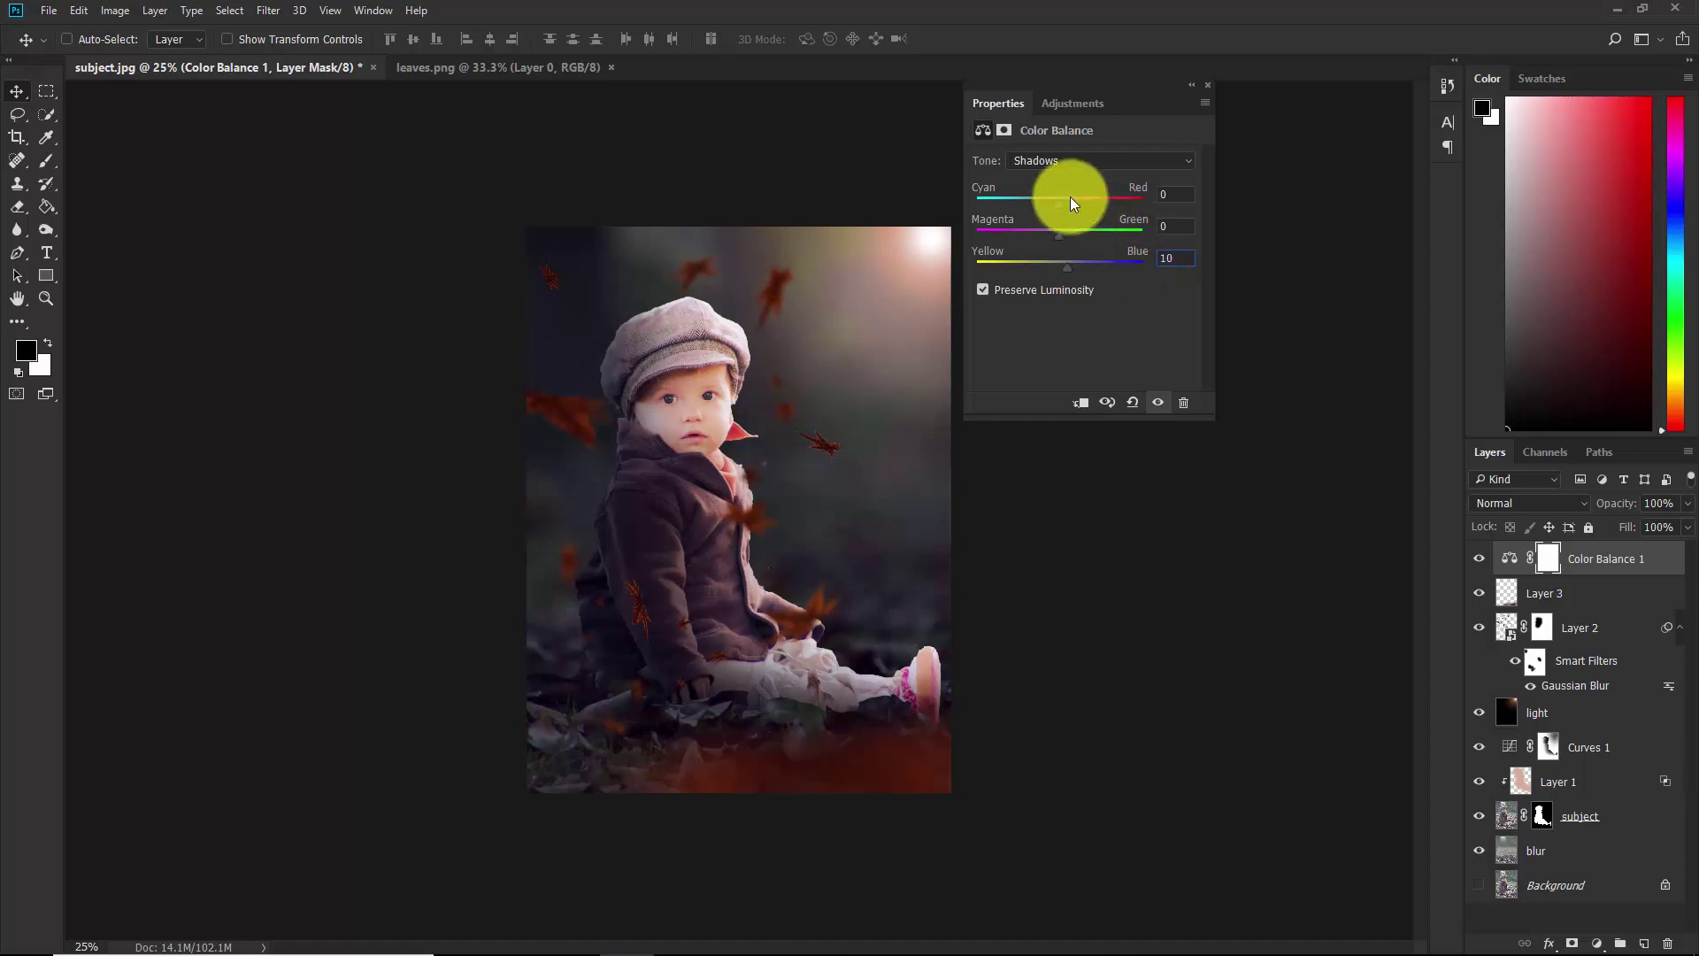
pyautogui.moveTo(1059, 198); pyautogui.dragTo(1049, 196)
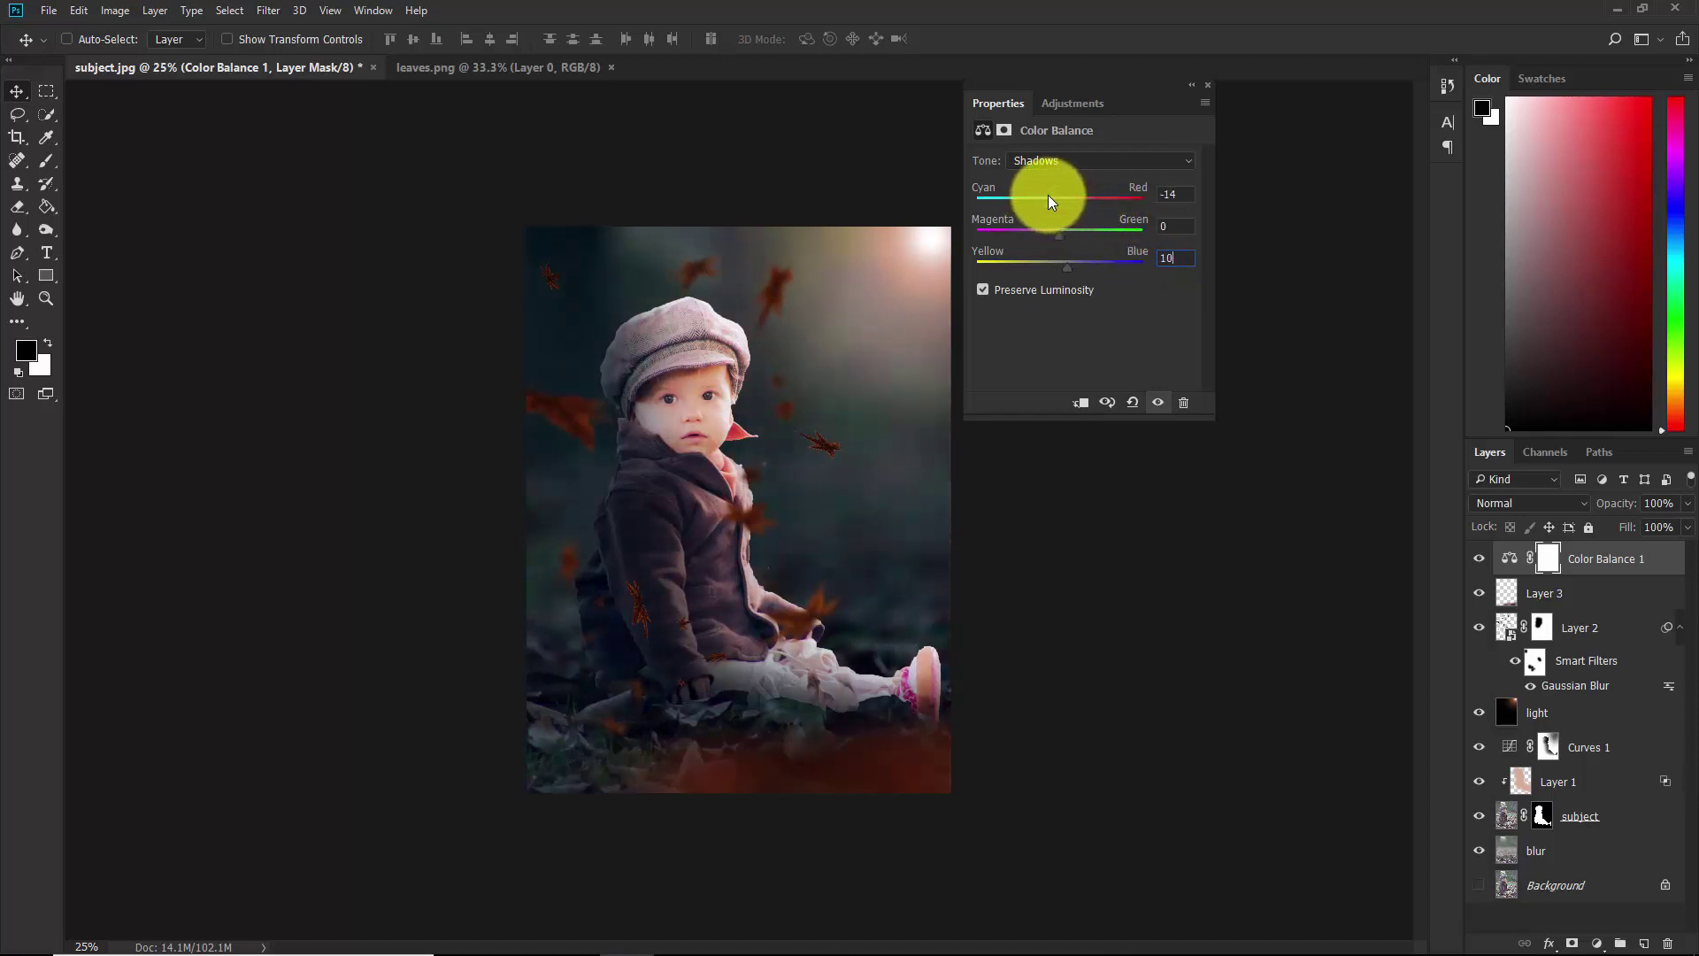
pyautogui.click(1185, 192)
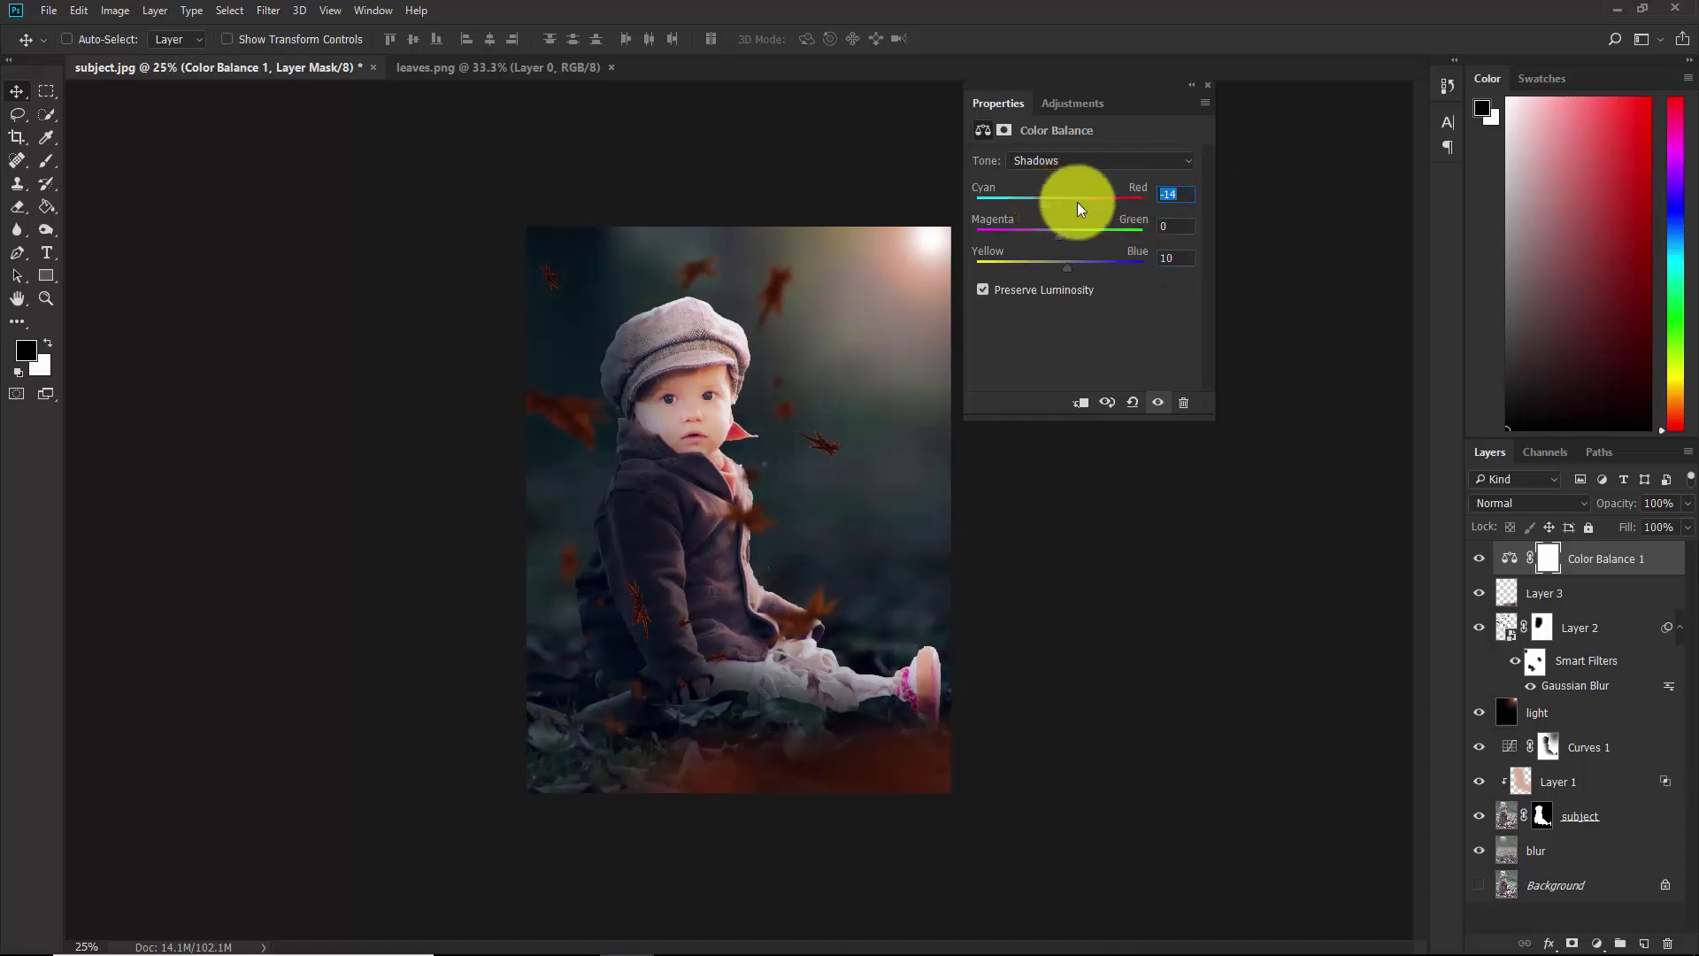
pyautogui.write('-10')
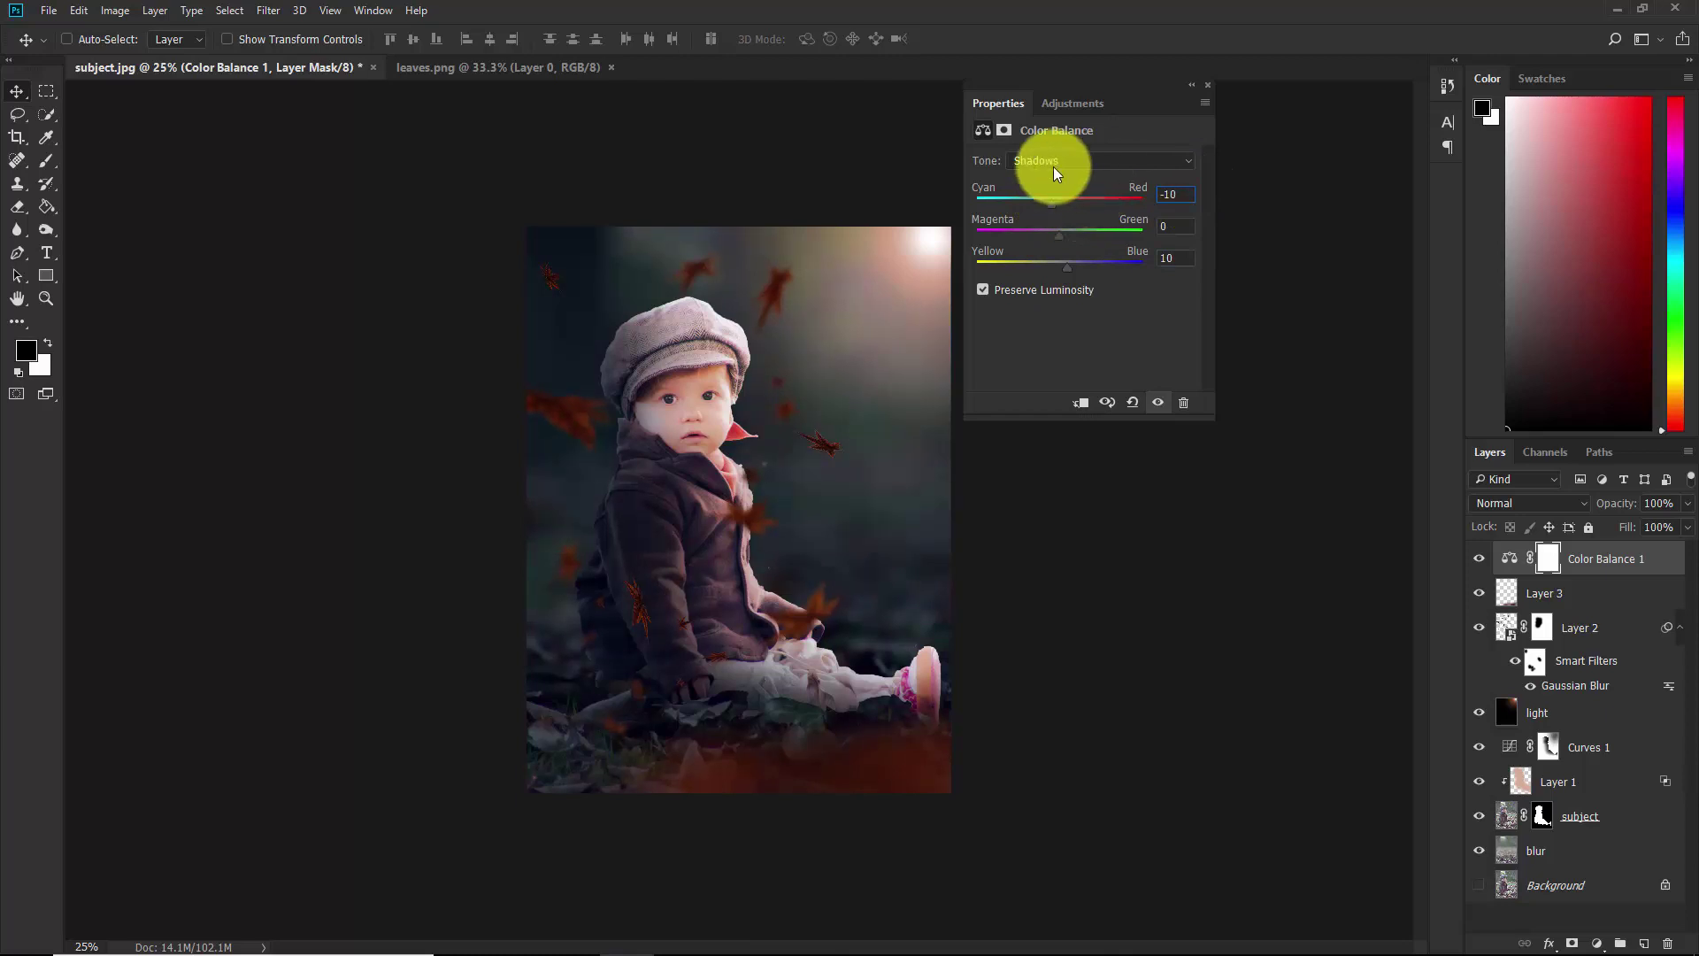
# Set the highlights Yellow/Blue to -30 and toggle Color Balance 1 to compare.
pyautogui.click(1049, 157)
pyautogui.click(1033, 208)
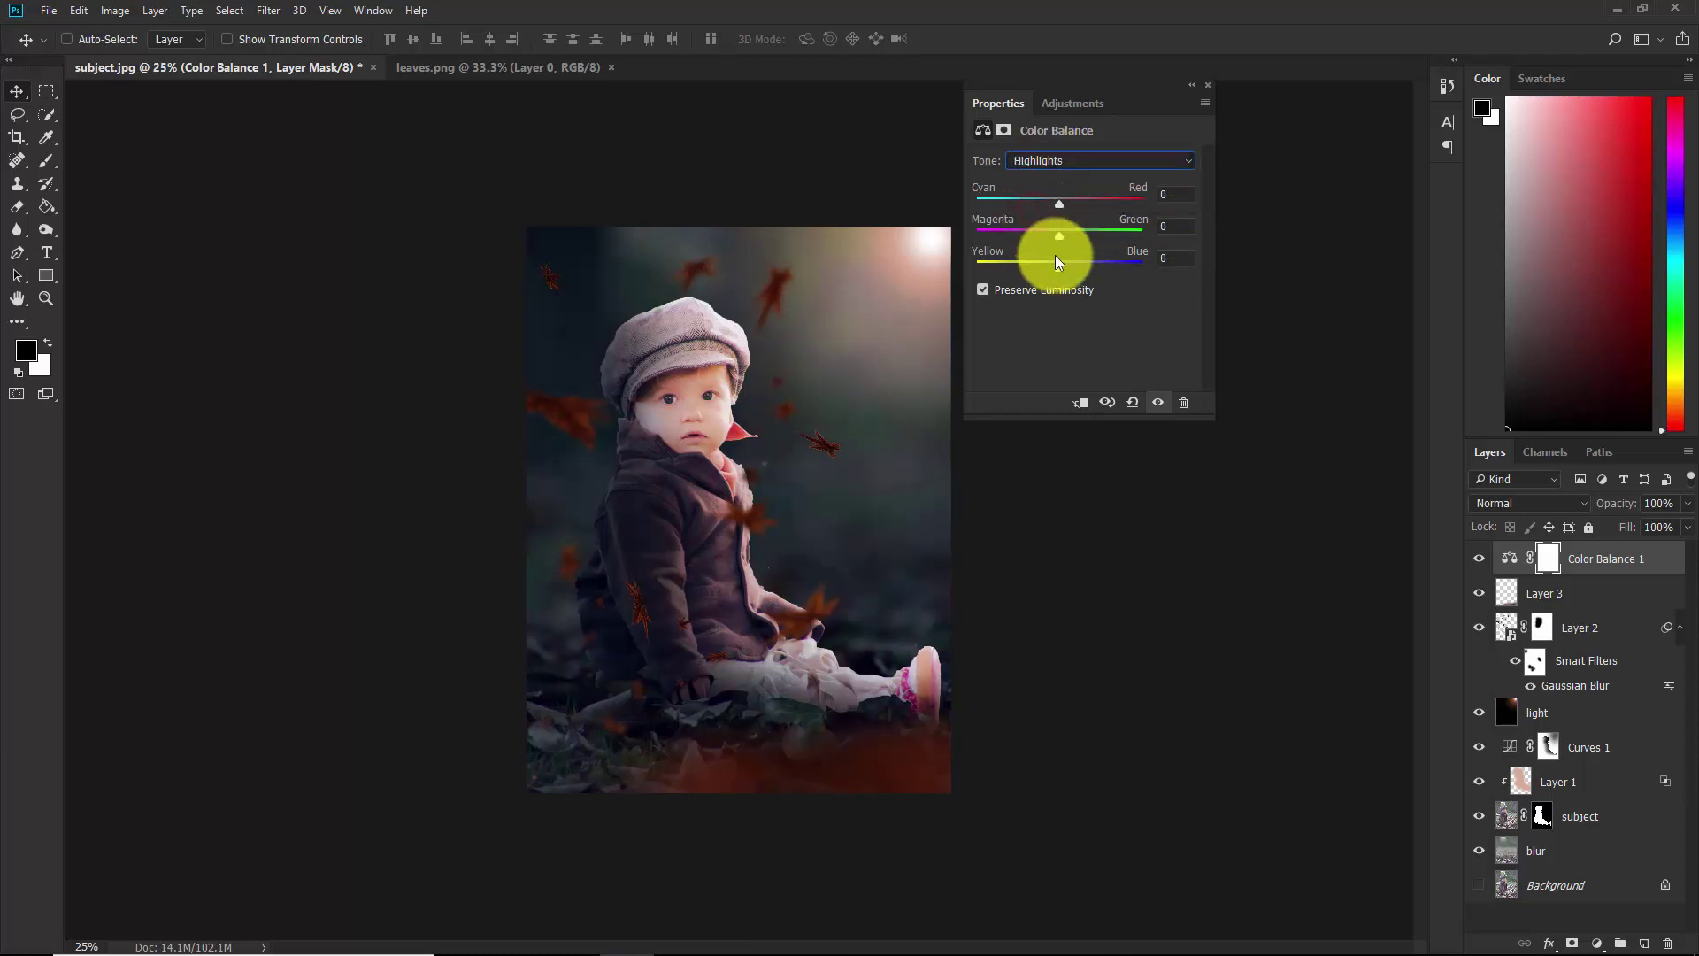
pyautogui.moveTo(1065, 269); pyautogui.dragTo(1036, 271)
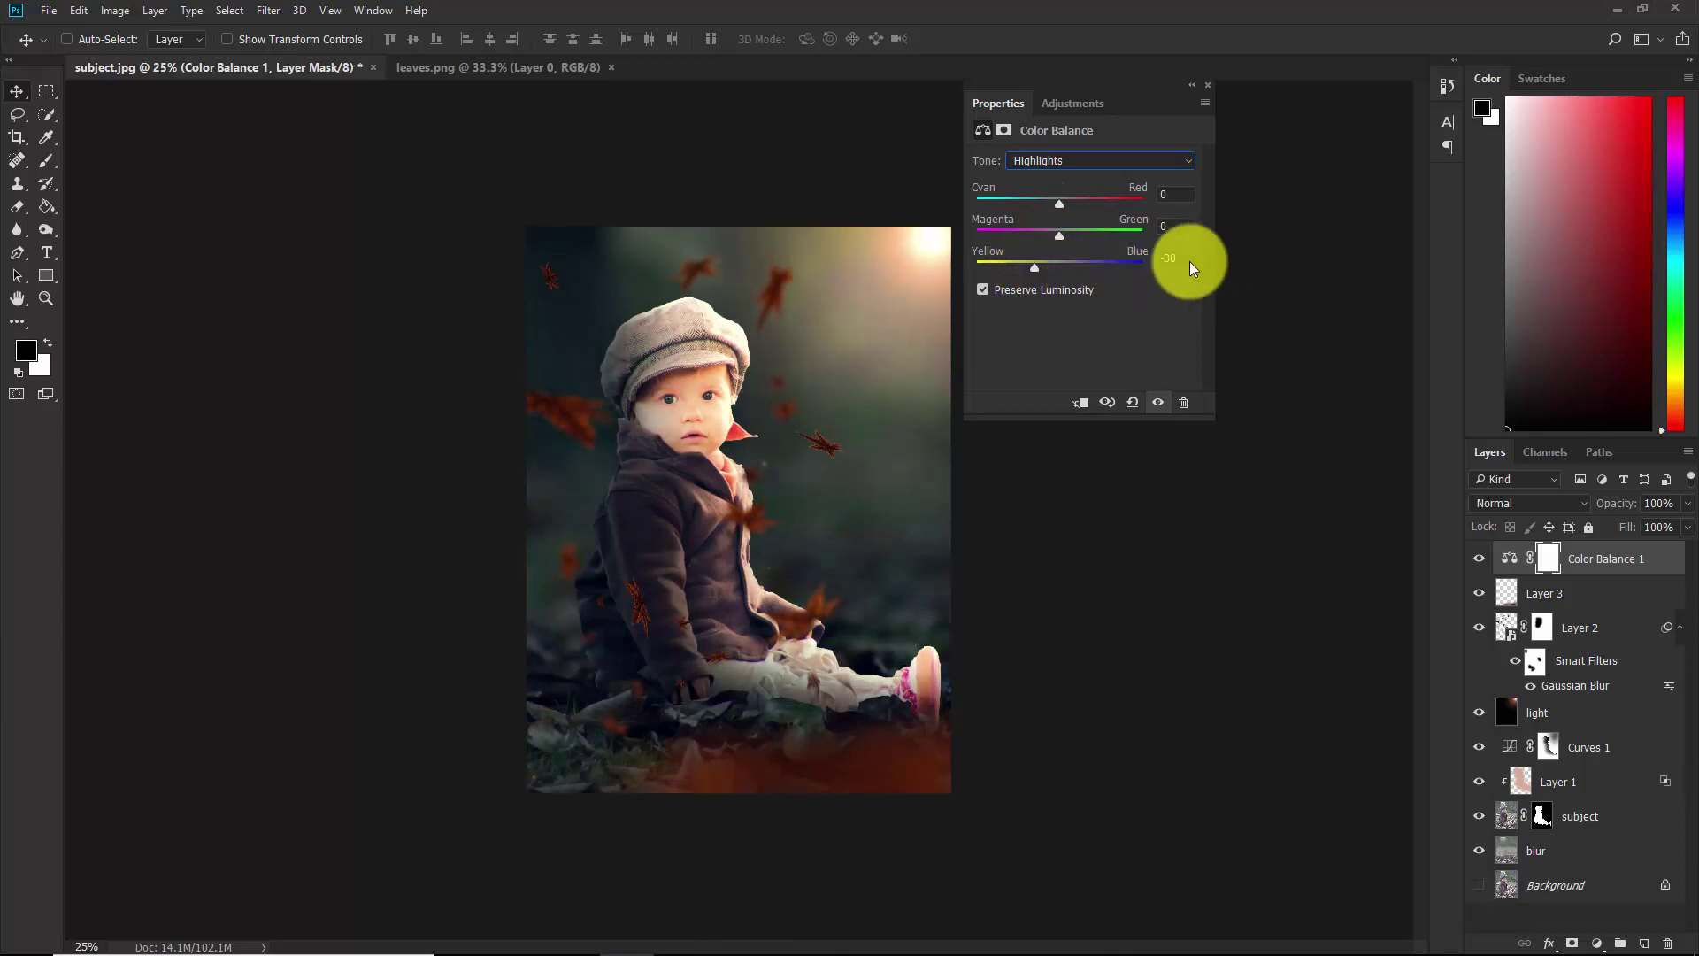
pyautogui.moveTo(1133, 86); pyautogui.dragTo(1178, 144)
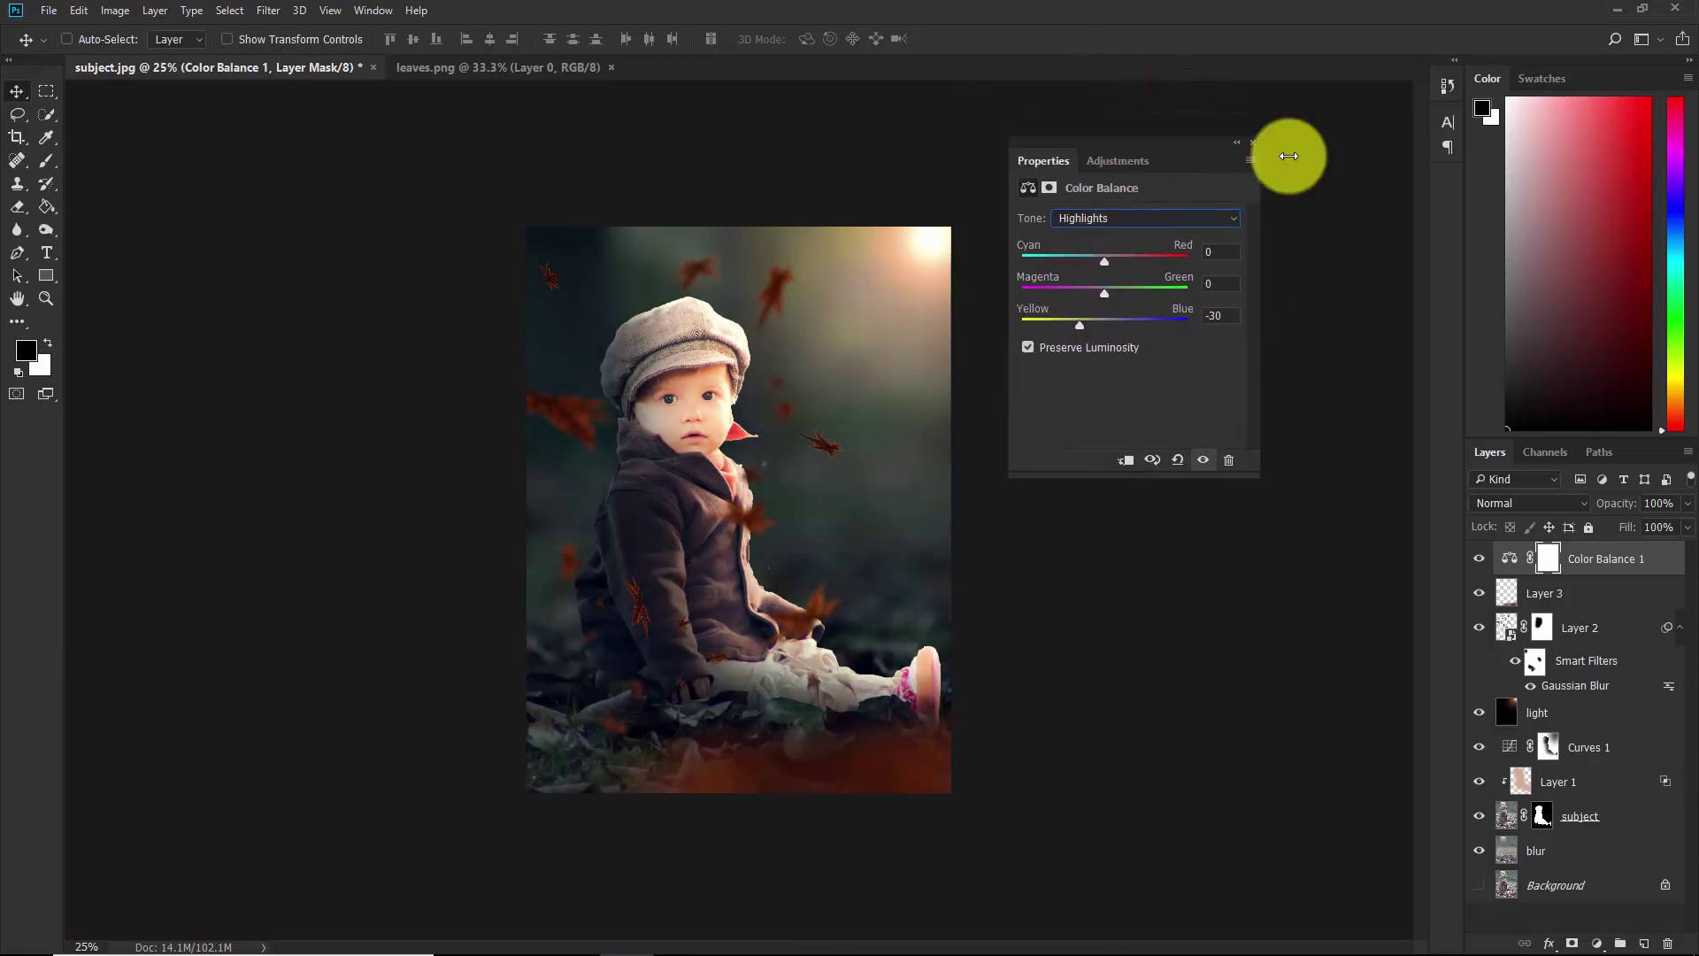
pyautogui.click(1255, 141)
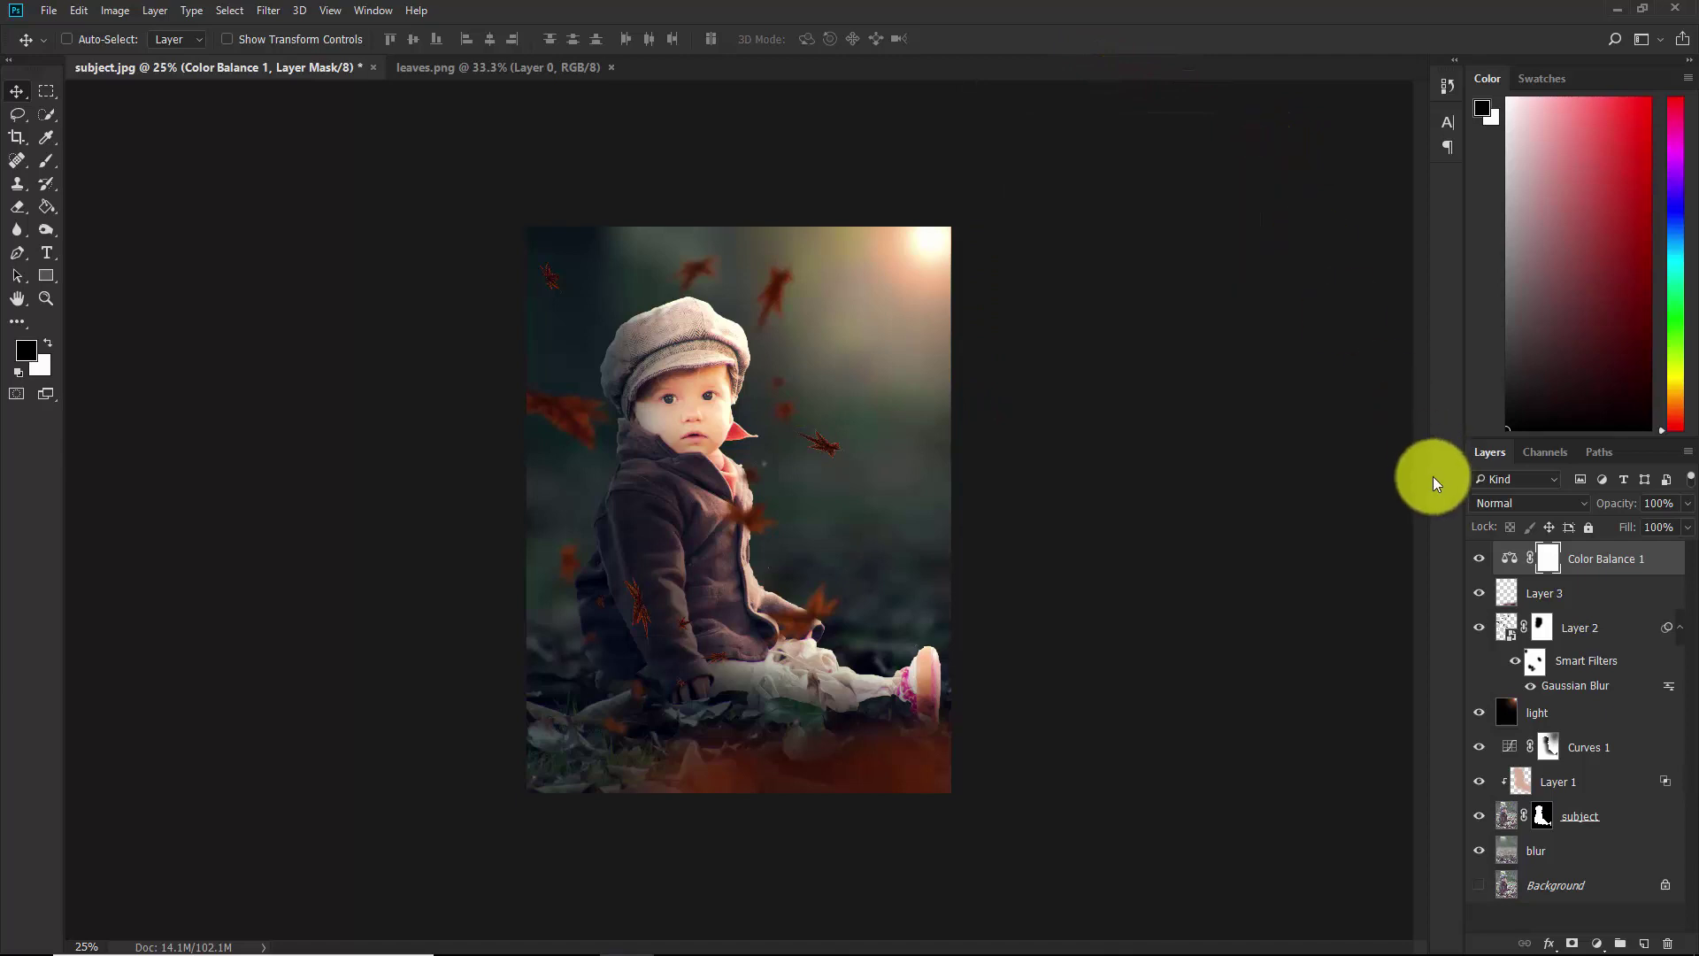
pyautogui.click(1479, 557)
pyautogui.click(1479, 559)
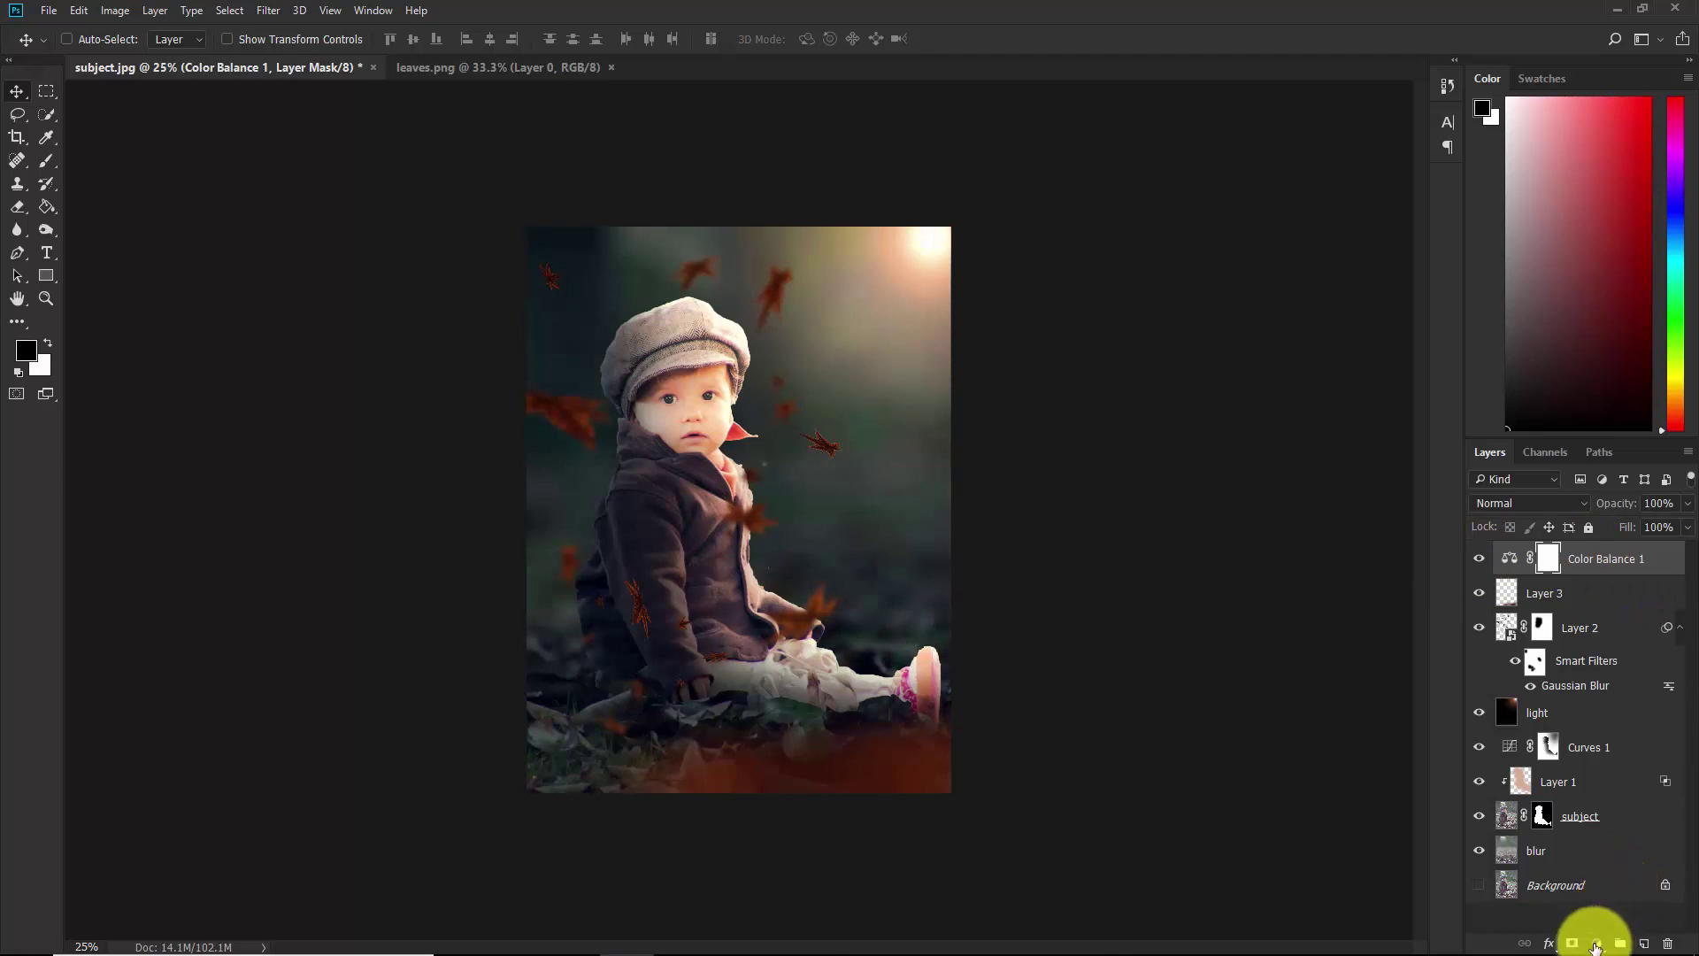
# Add a Curves layer with shadow, midtone and highlight points on the RGB curve.
pyautogui.click(1596, 943)
pyautogui.click(1547, 641)
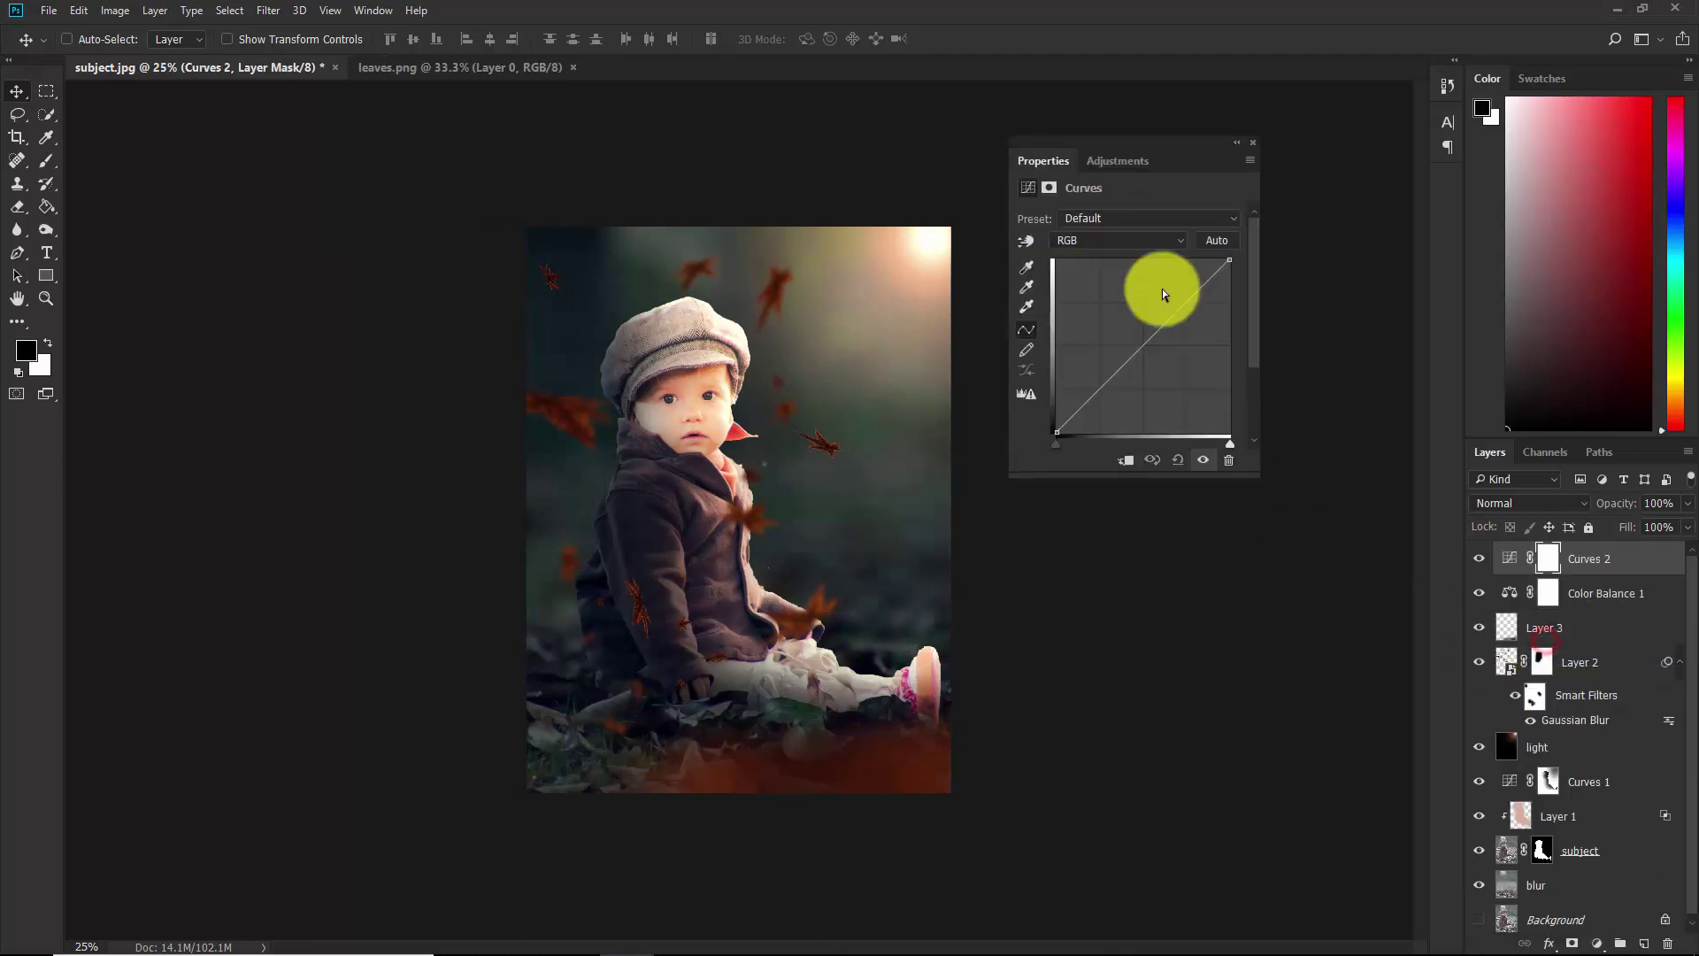
pyautogui.moveTo(1180, 143); pyautogui.dragTo(1078, 215)
pyautogui.click(986, 309)
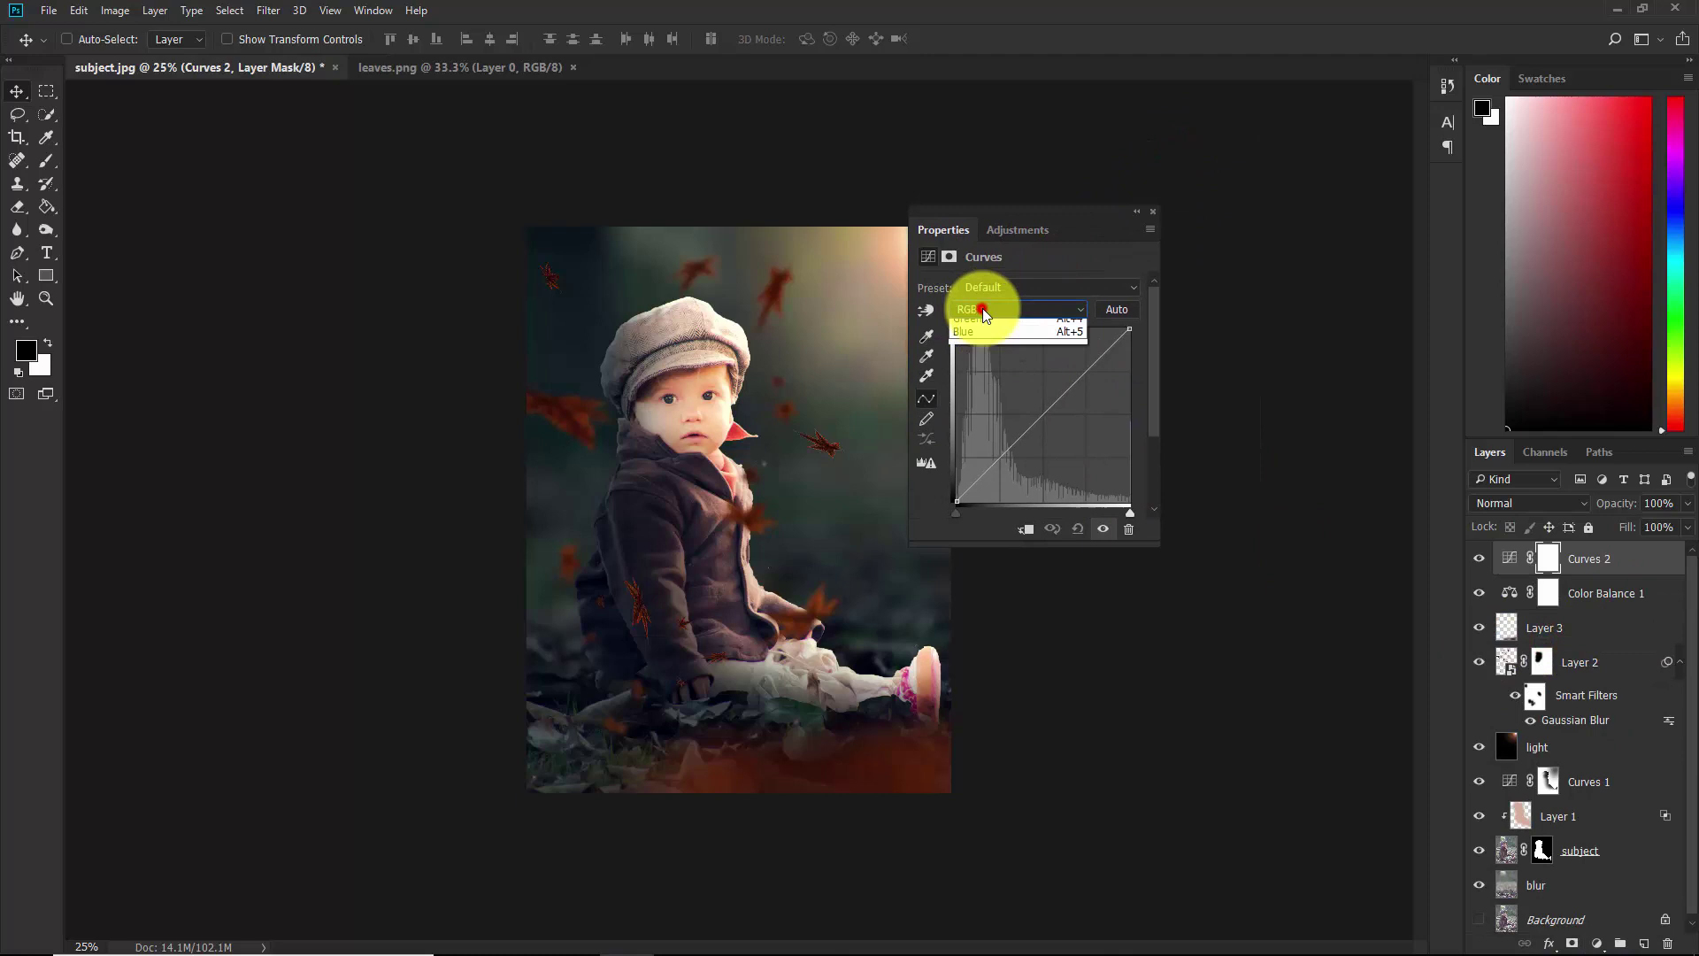
pyautogui.click(973, 327)
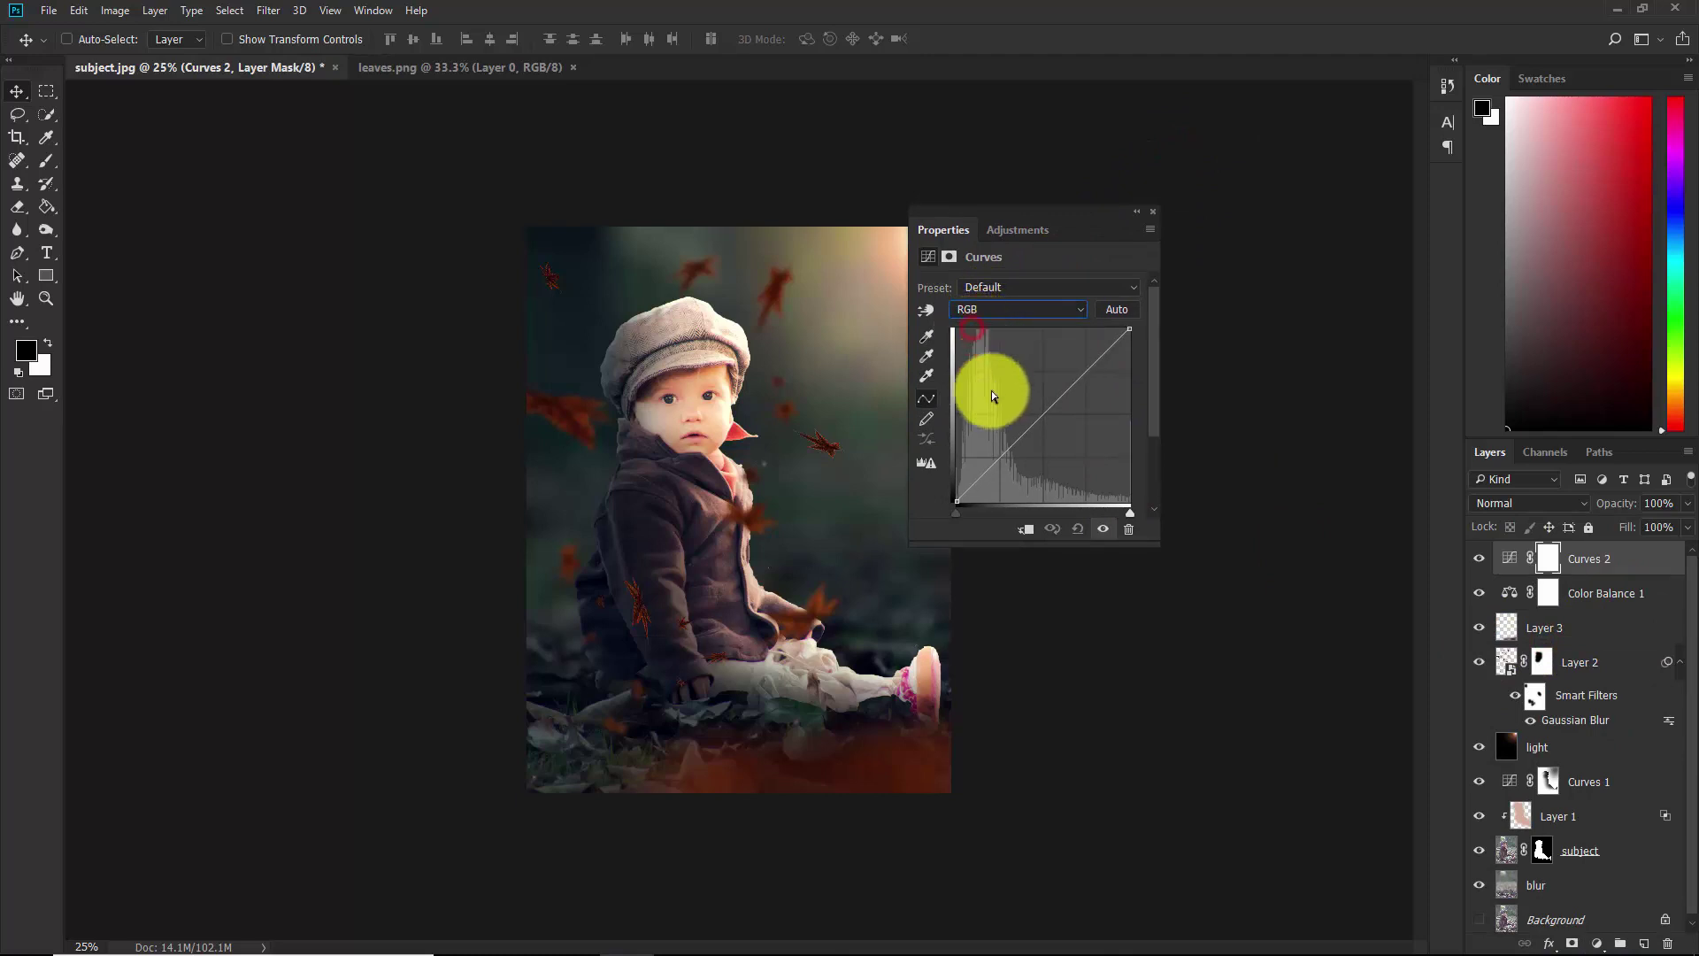
pyautogui.click(998, 457)
pyautogui.click(1041, 411)
pyautogui.click(1086, 369)
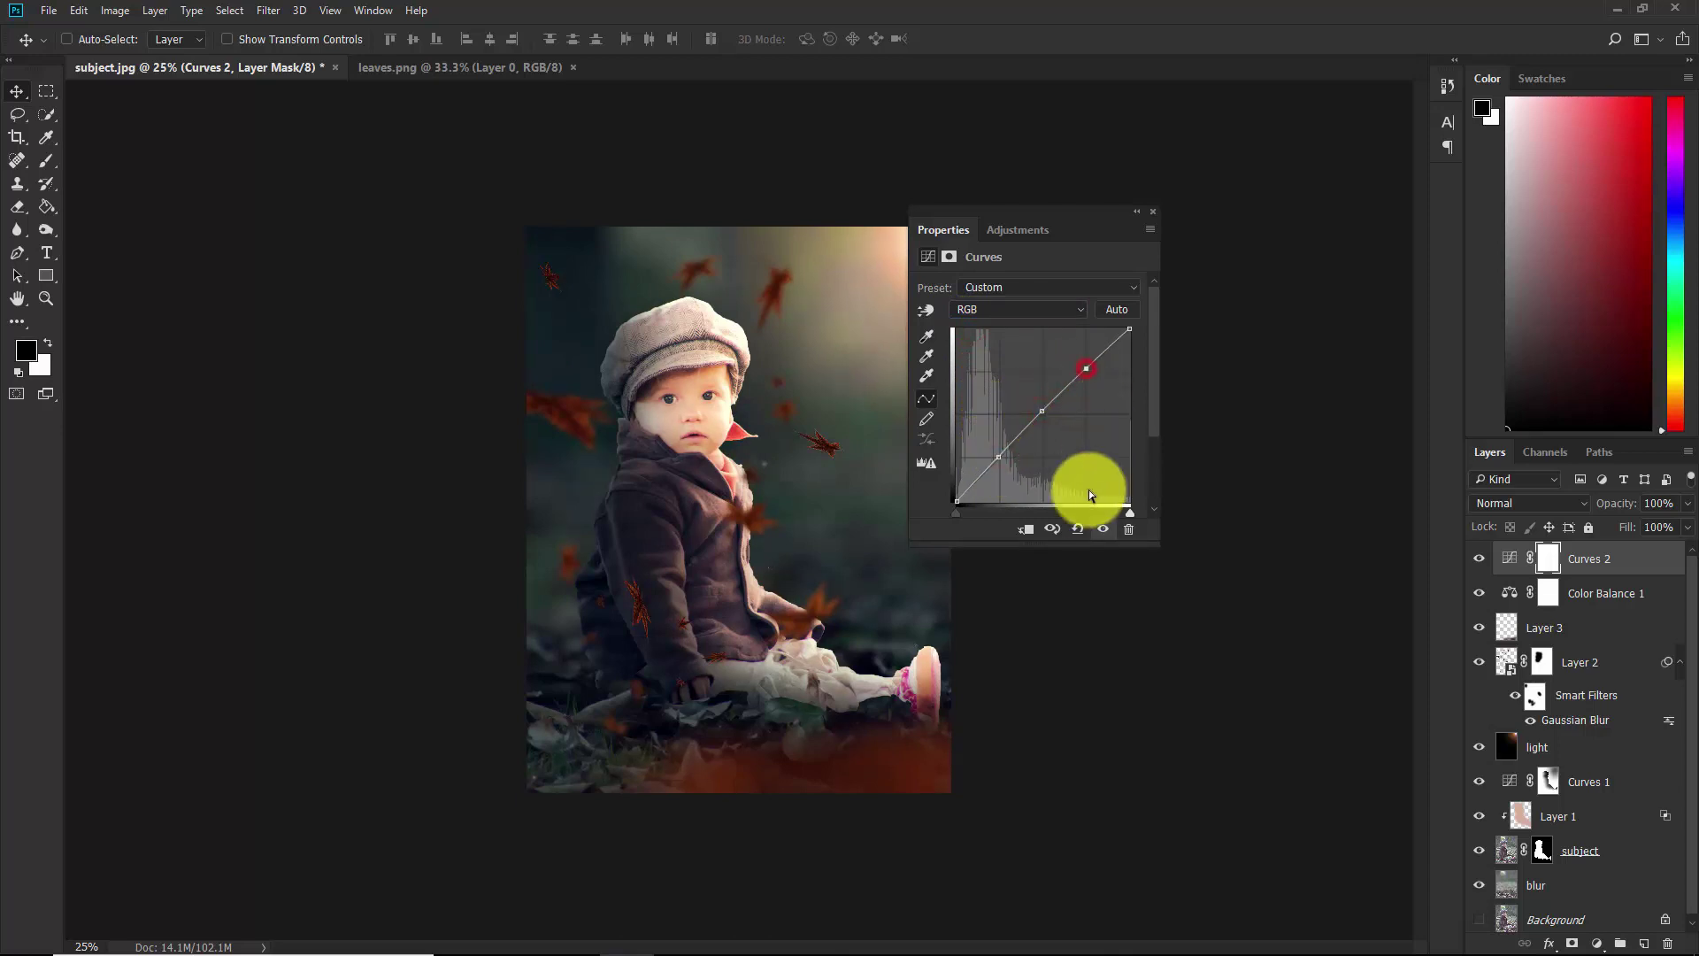
pyautogui.moveTo(1073, 210); pyautogui.dragTo(1132, 175)
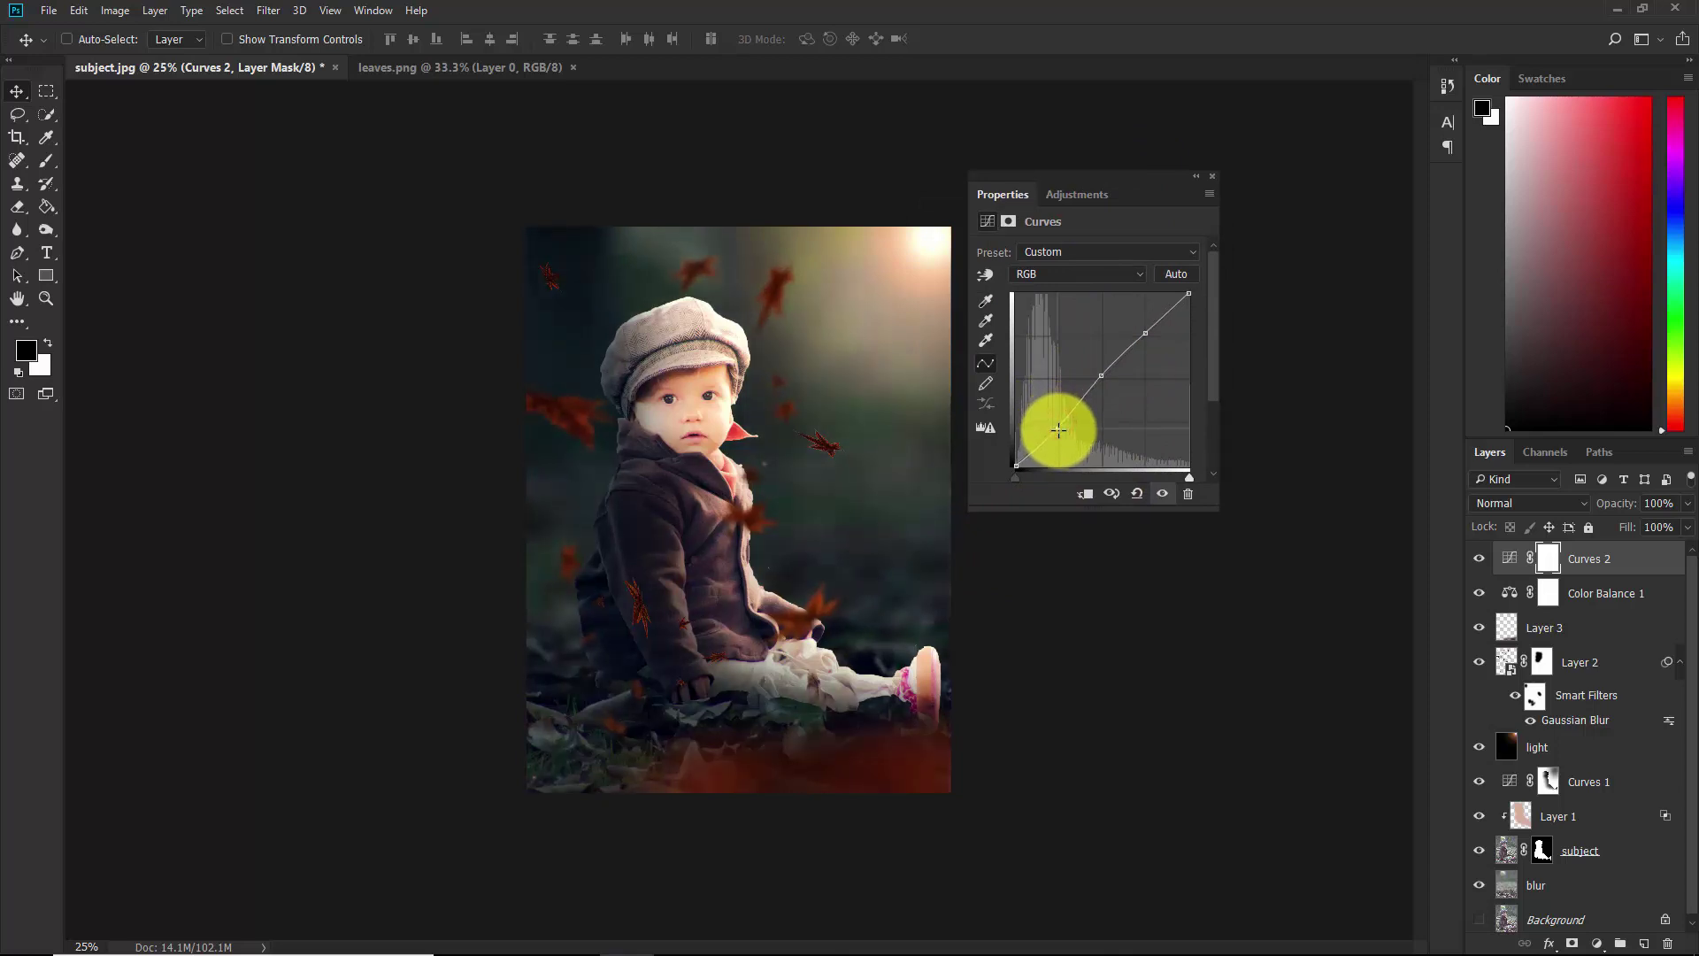
# Shape the points into an S-curve, lift the black point, and toggle Curves 2 to compare.
pyautogui.moveTo(1059, 430); pyautogui.dragTo(1059, 431)
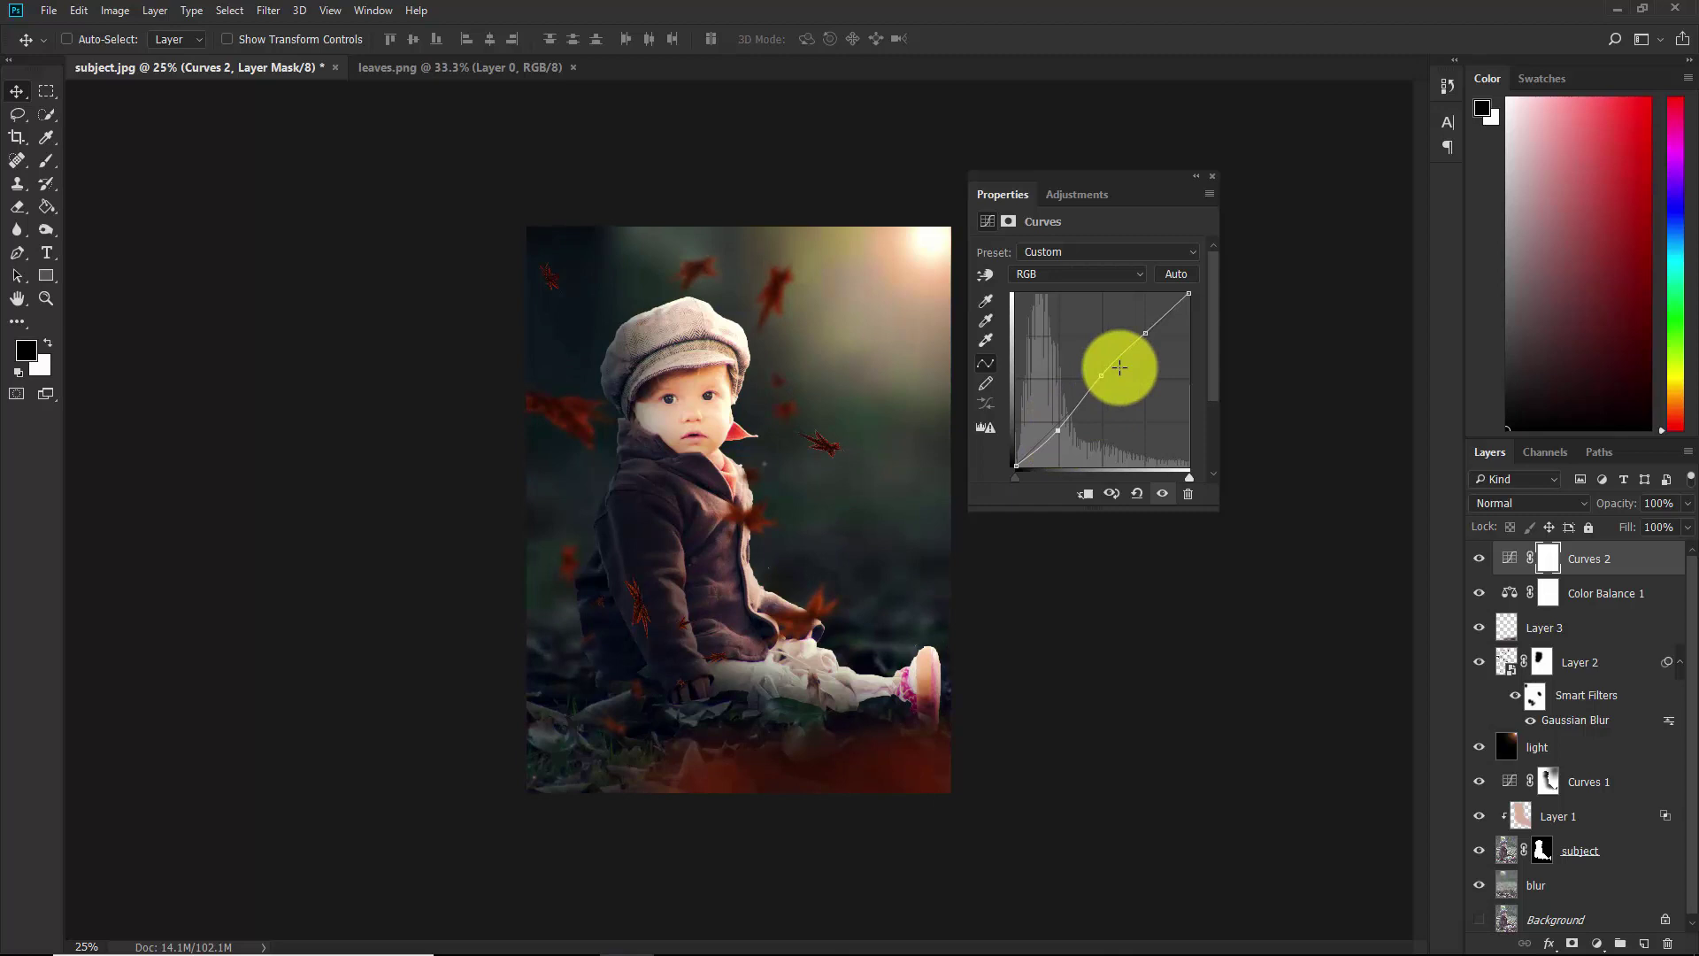
pyautogui.moveTo(1101, 372); pyautogui.dragTo(1103, 383)
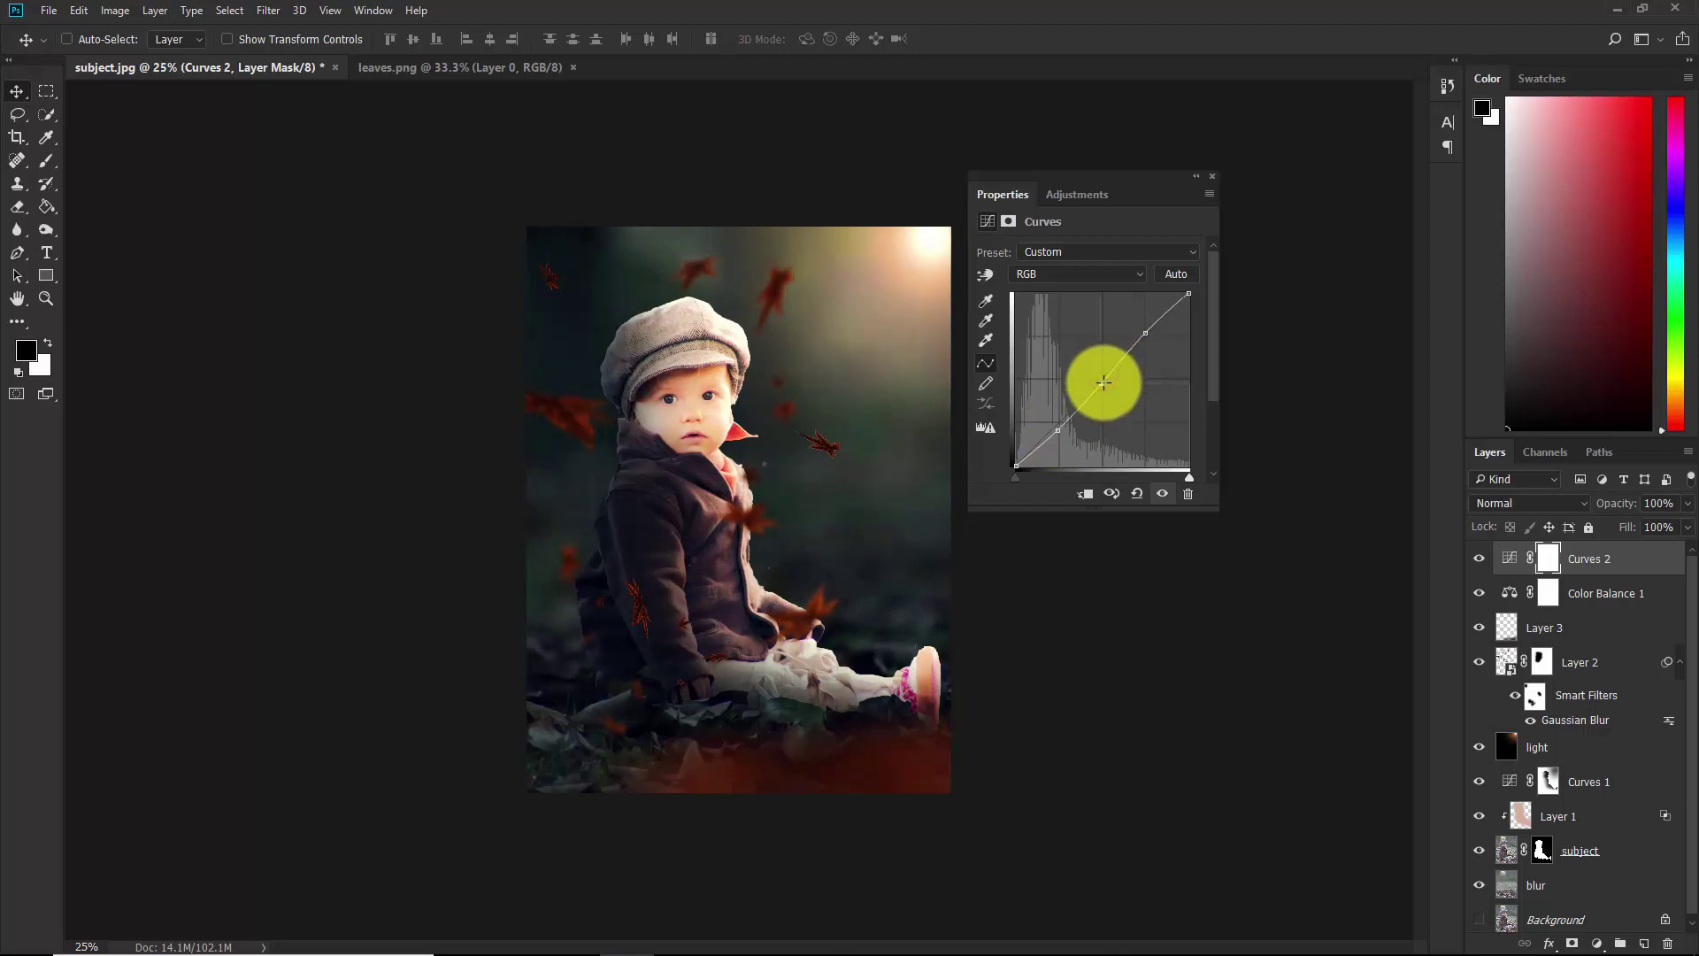
pyautogui.click(1145, 334)
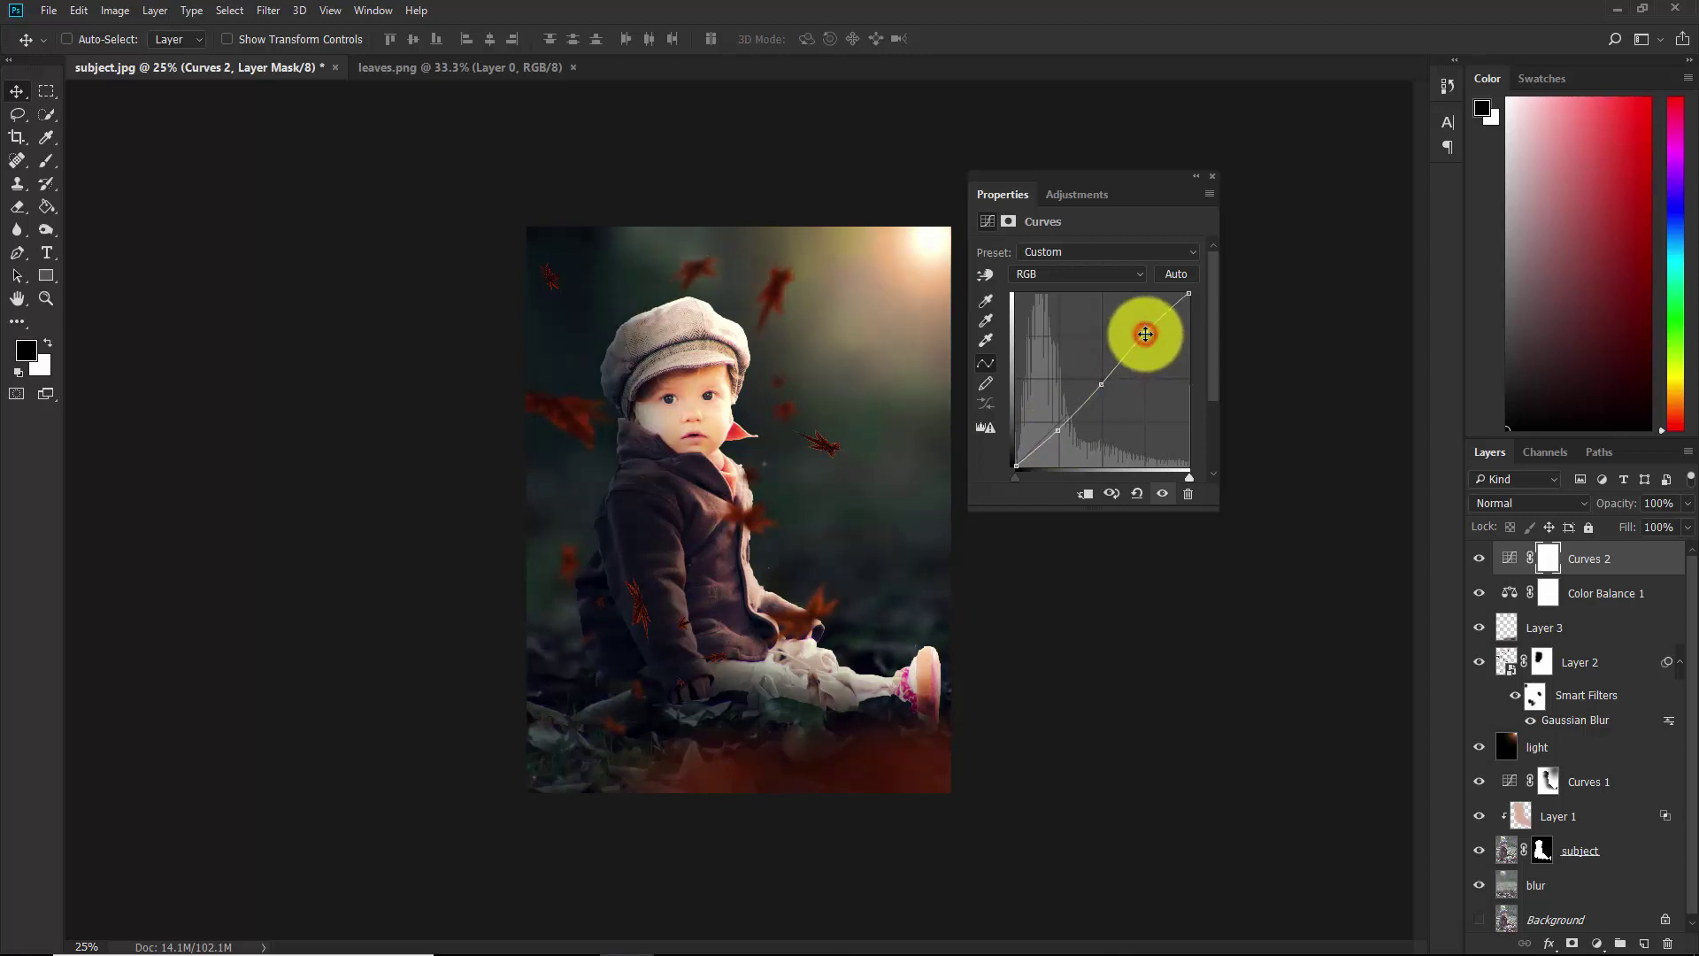
pyautogui.moveTo(1145, 333); pyautogui.dragTo(1145, 327)
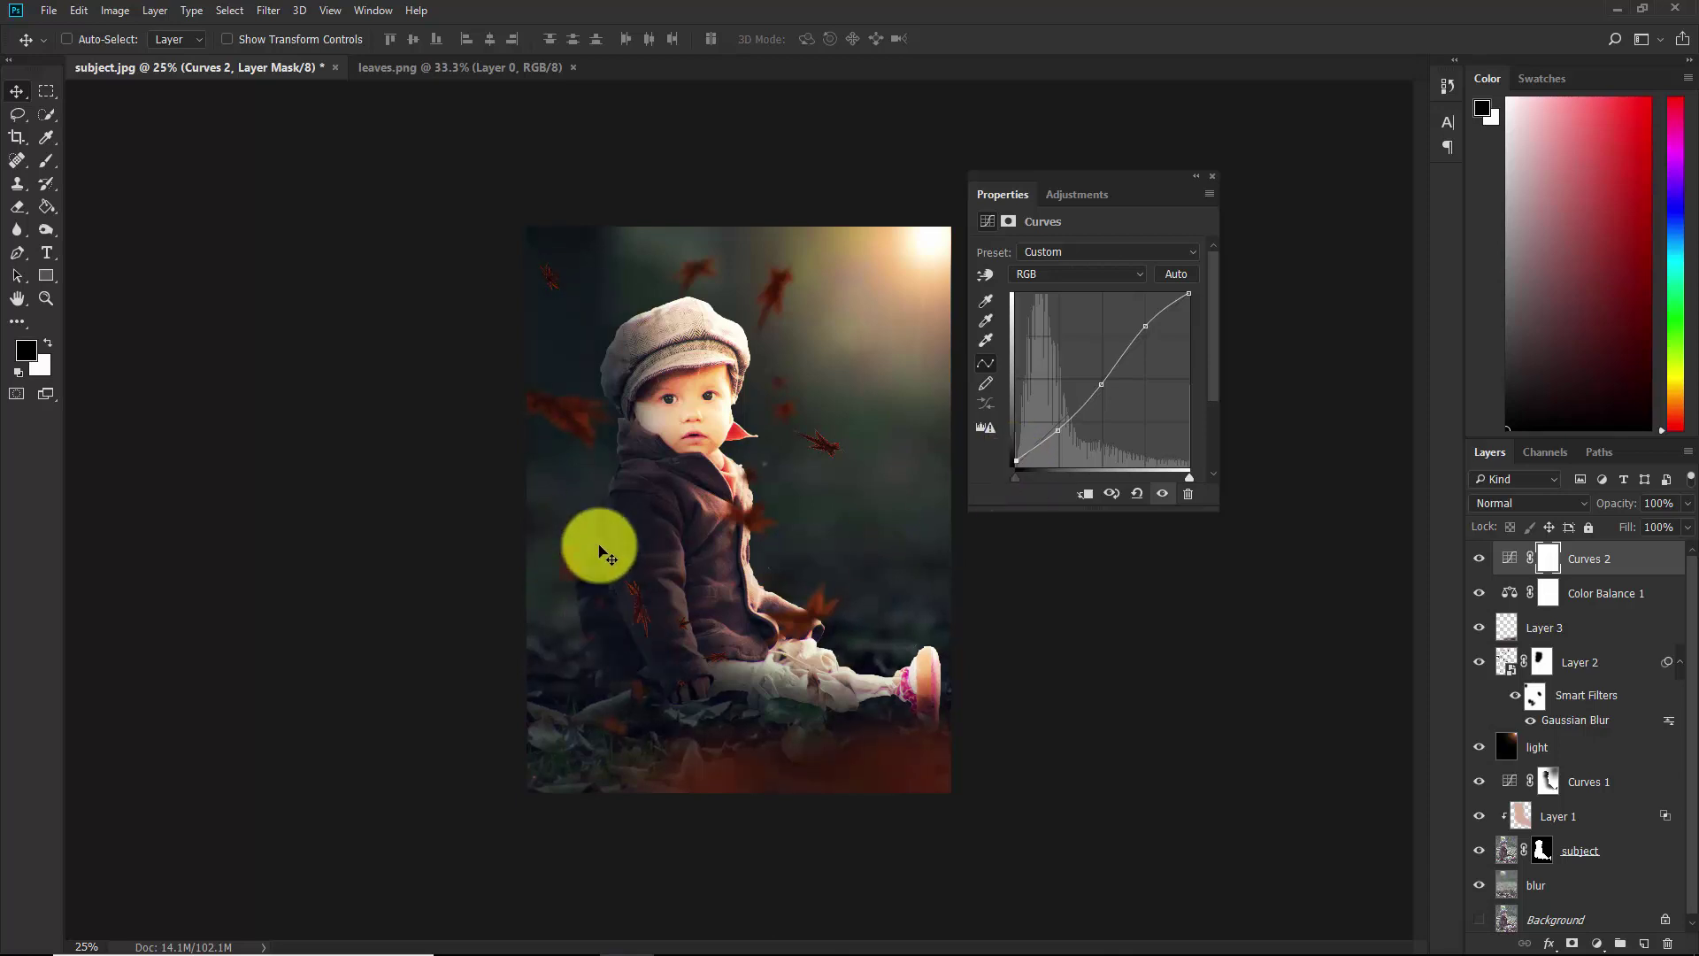
pyautogui.moveTo(1012, 453)
pyautogui.mouseDown()
pyautogui.moveTo(1020, 437)
pyautogui.moveTo(1008, 454)
pyautogui.mouseUp()
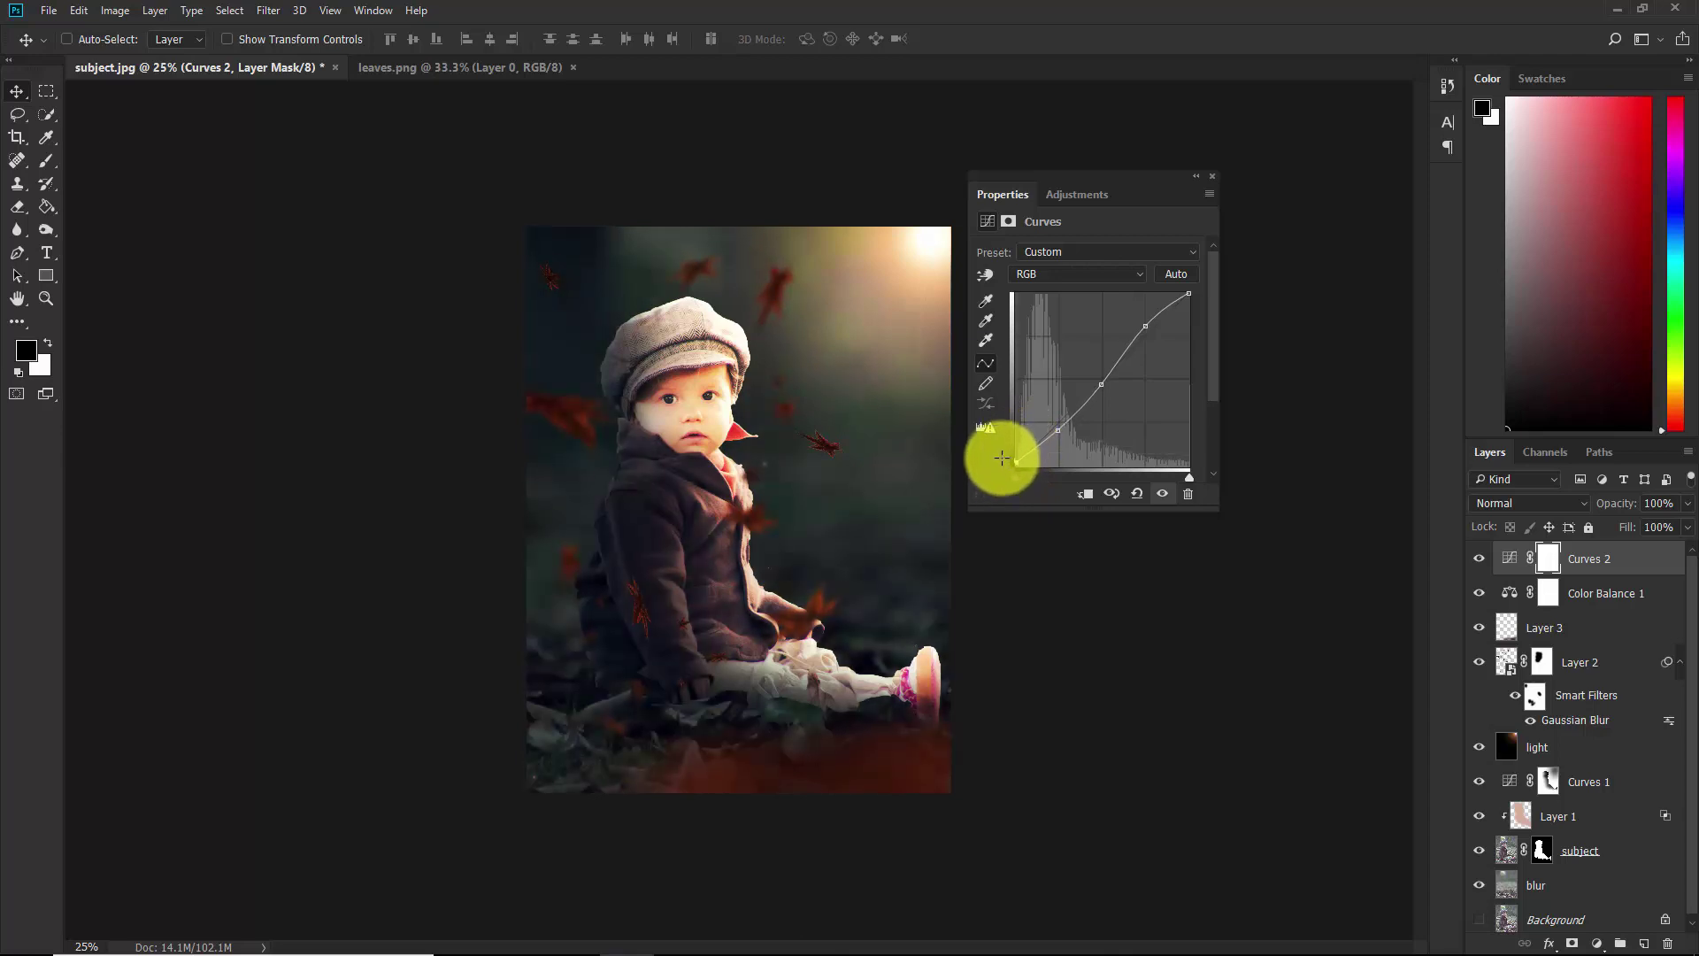
pyautogui.moveTo(1000, 450); pyautogui.dragTo(999, 455)
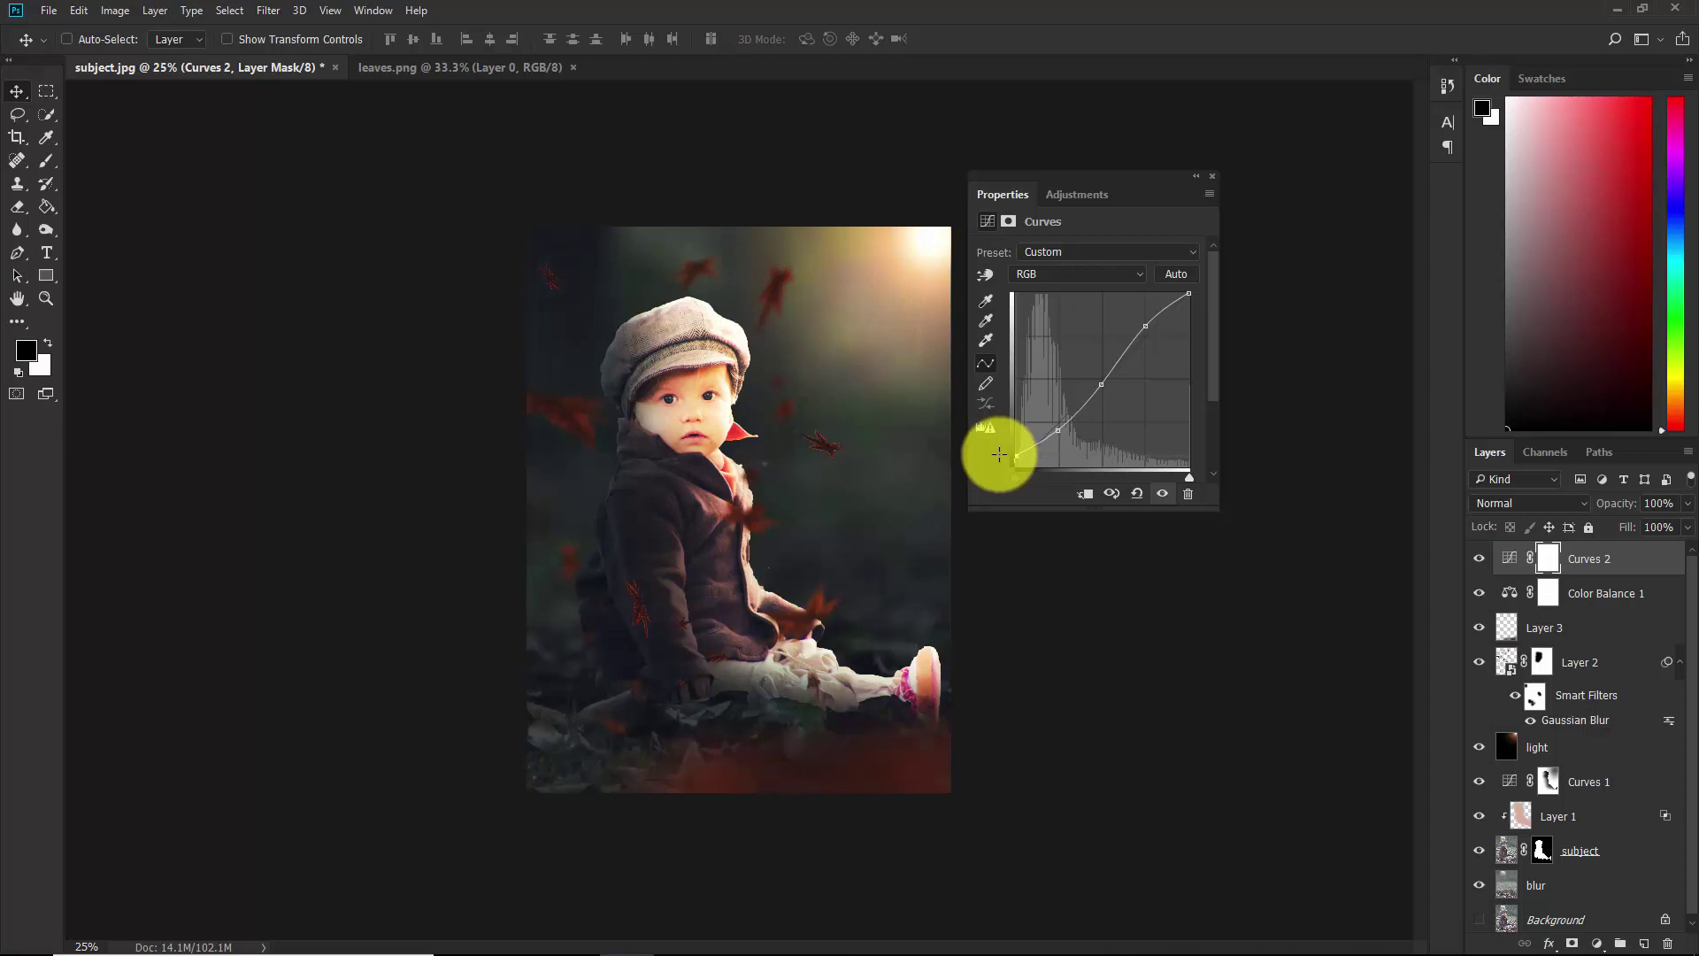
pyautogui.click(1211, 176)
pyautogui.click(1478, 557)
pyautogui.click(1477, 560)
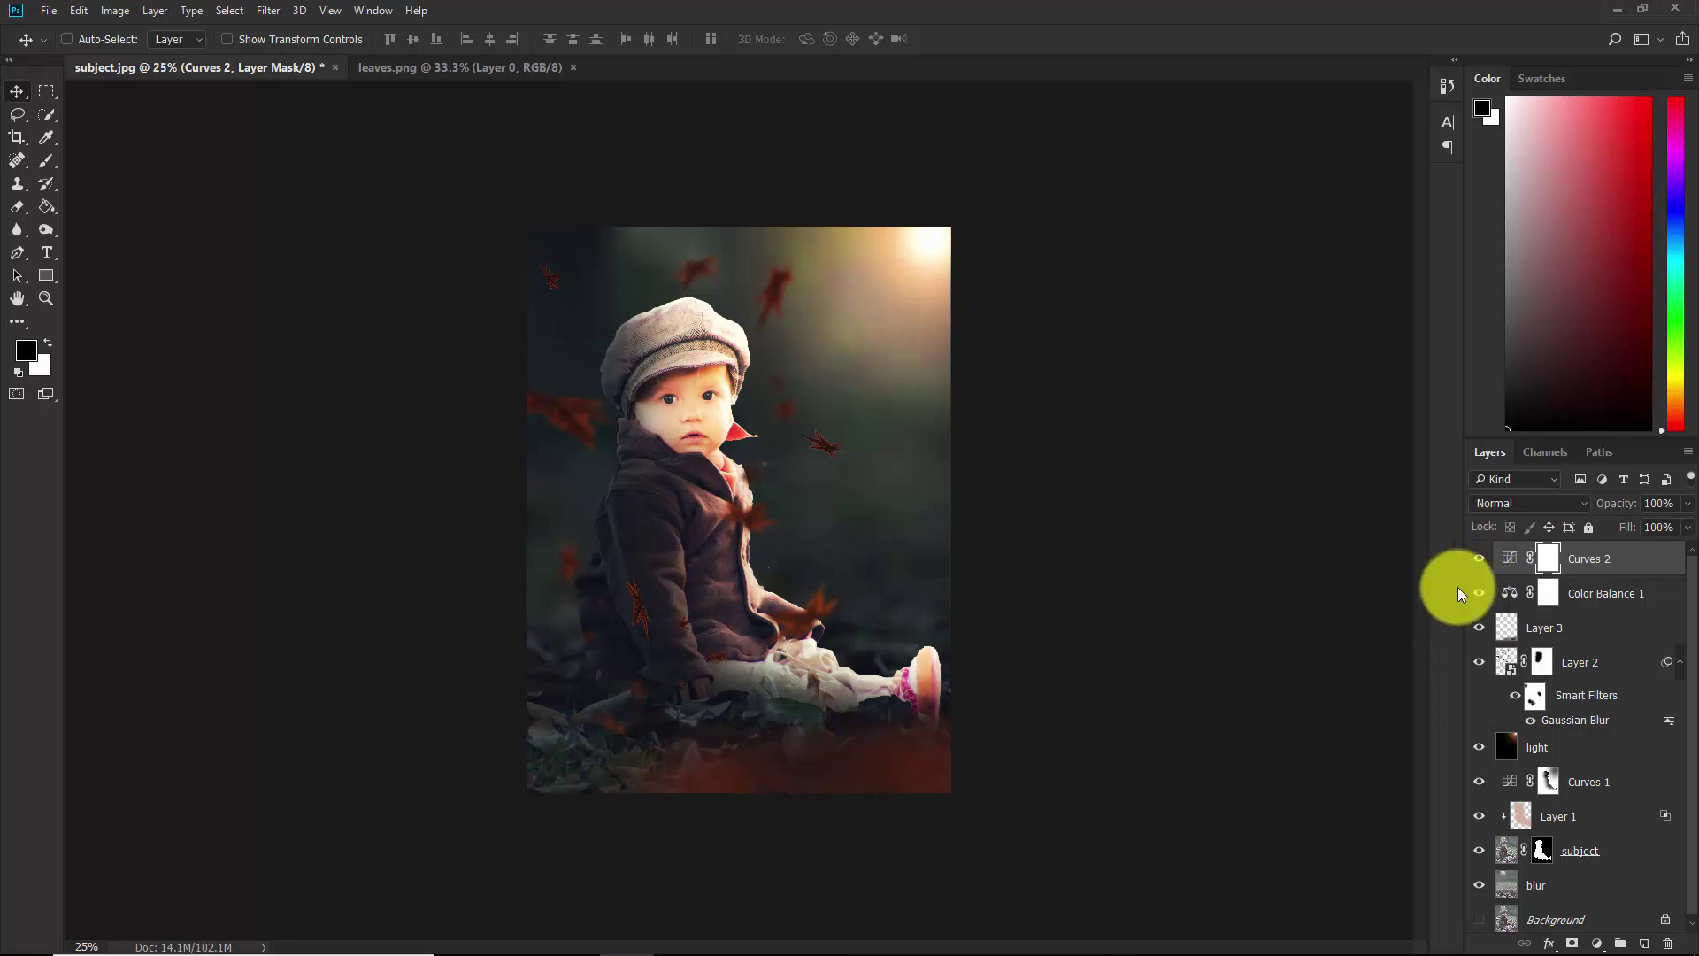
# Add a Levels layer with Output Levels black set to 10, then hide it to compare.
pyautogui.click(1596, 944)
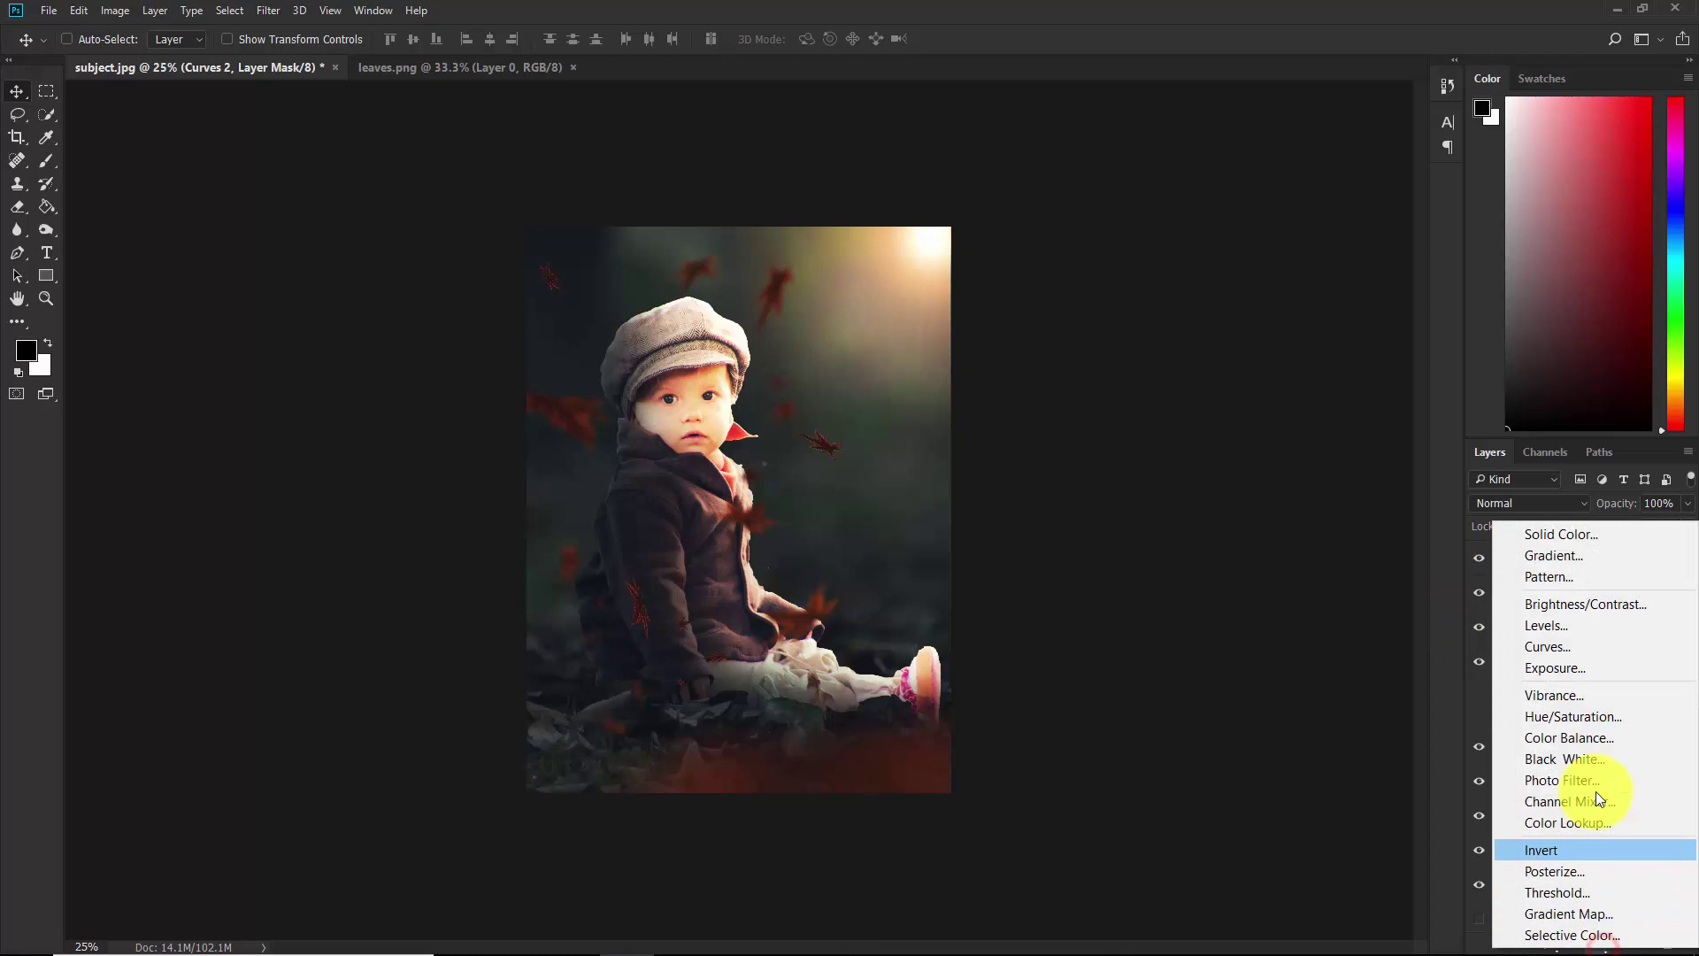
pyautogui.click(1573, 623)
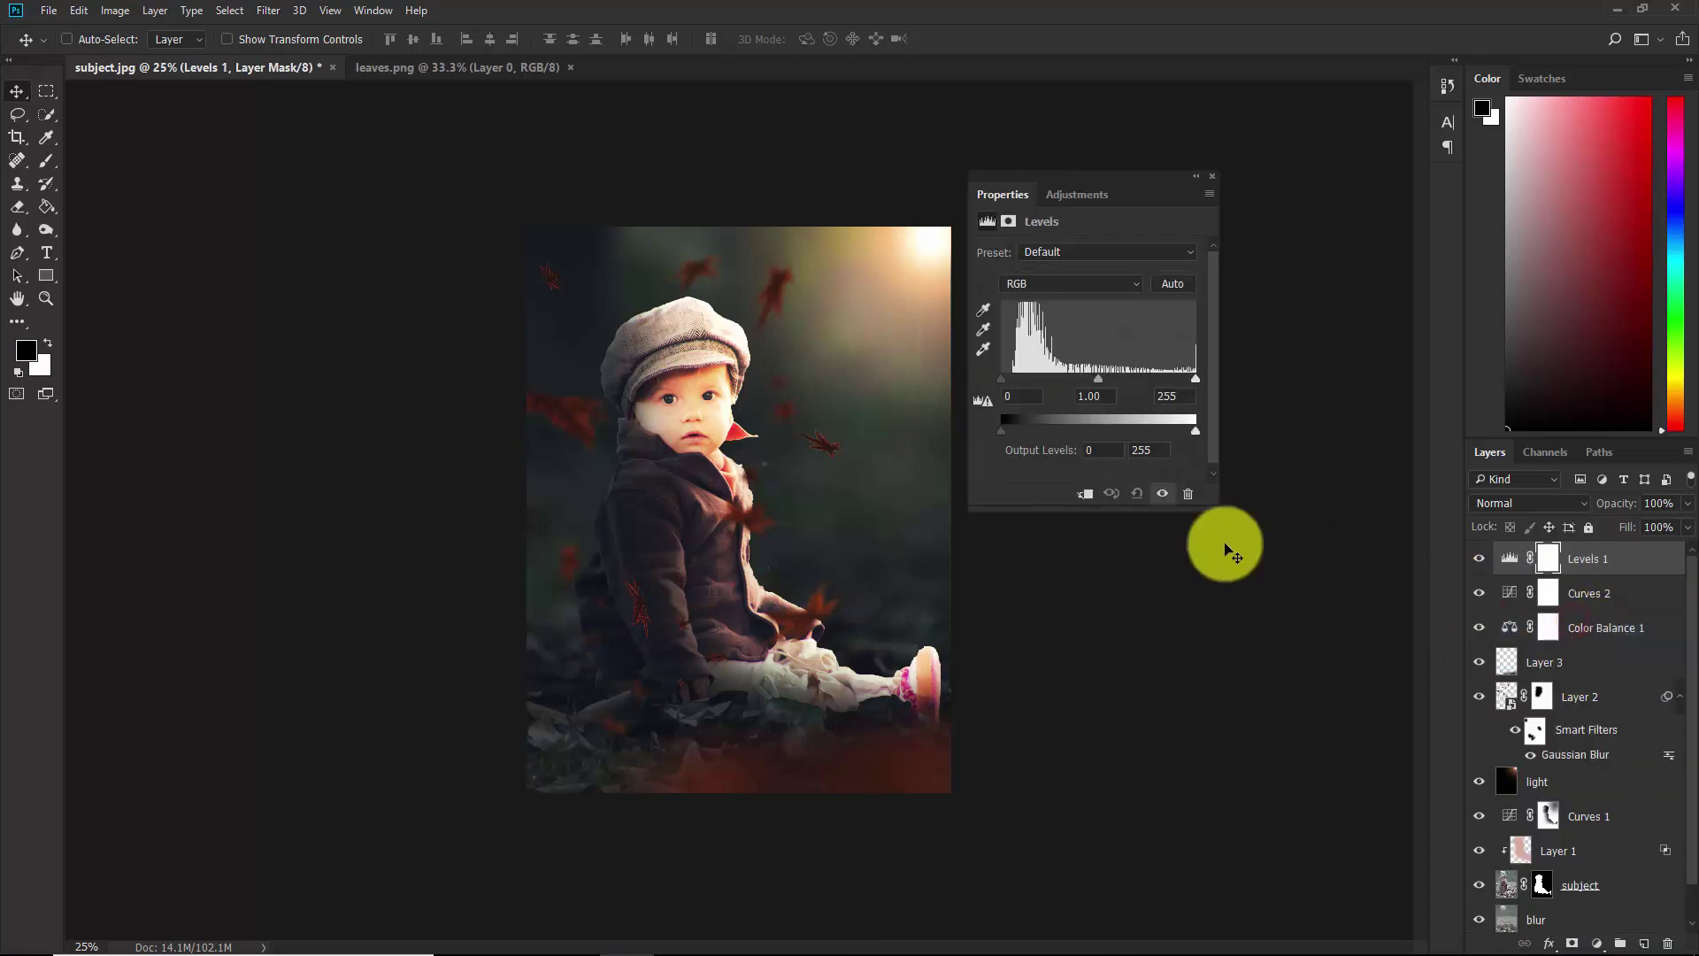
pyautogui.click(1107, 449)
pyautogui.write('10')
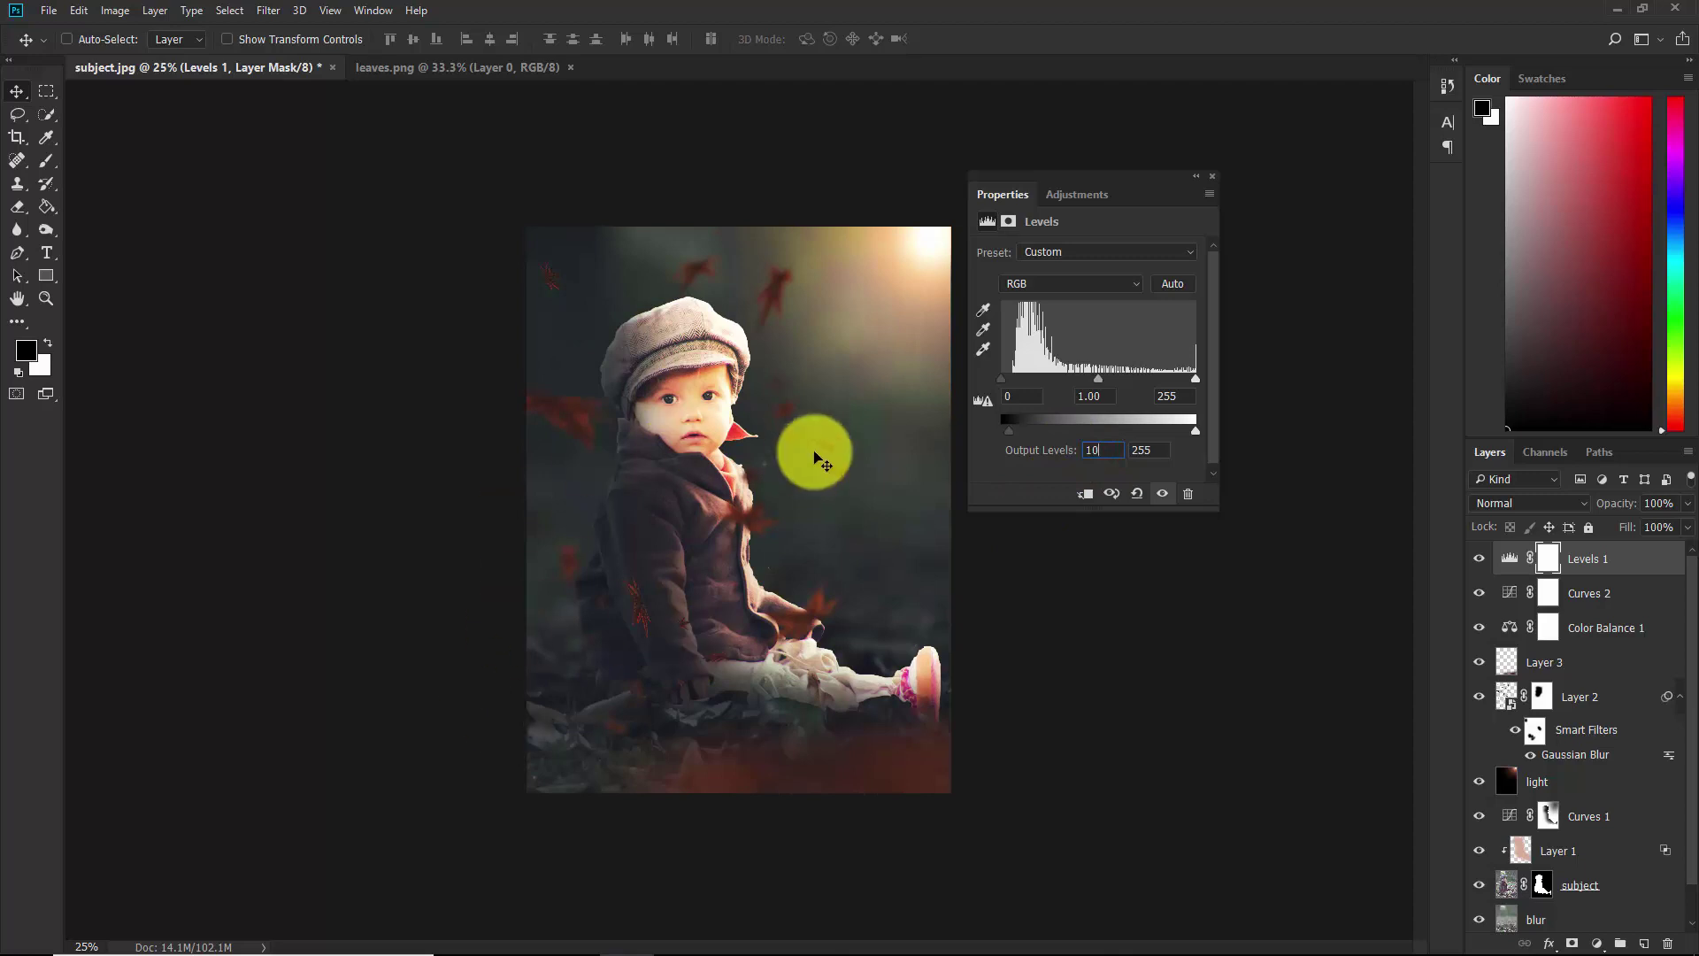
pyautogui.click(1212, 177)
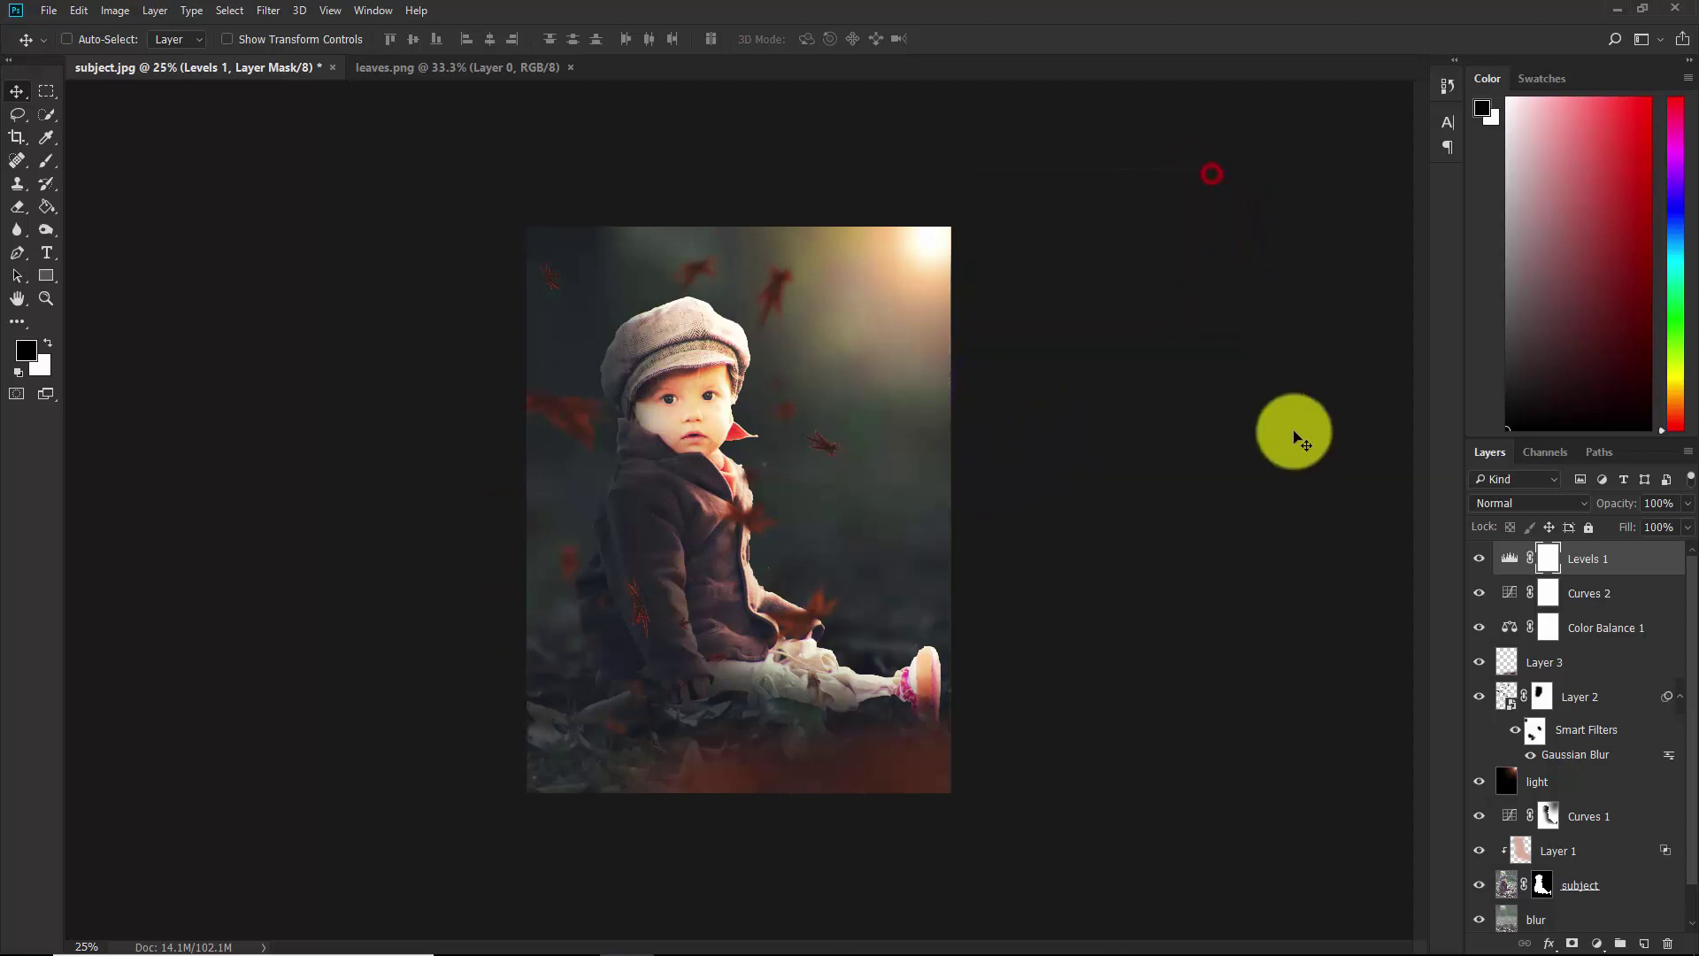
pyautogui.click(1475, 560)
pyautogui.click(1474, 560)
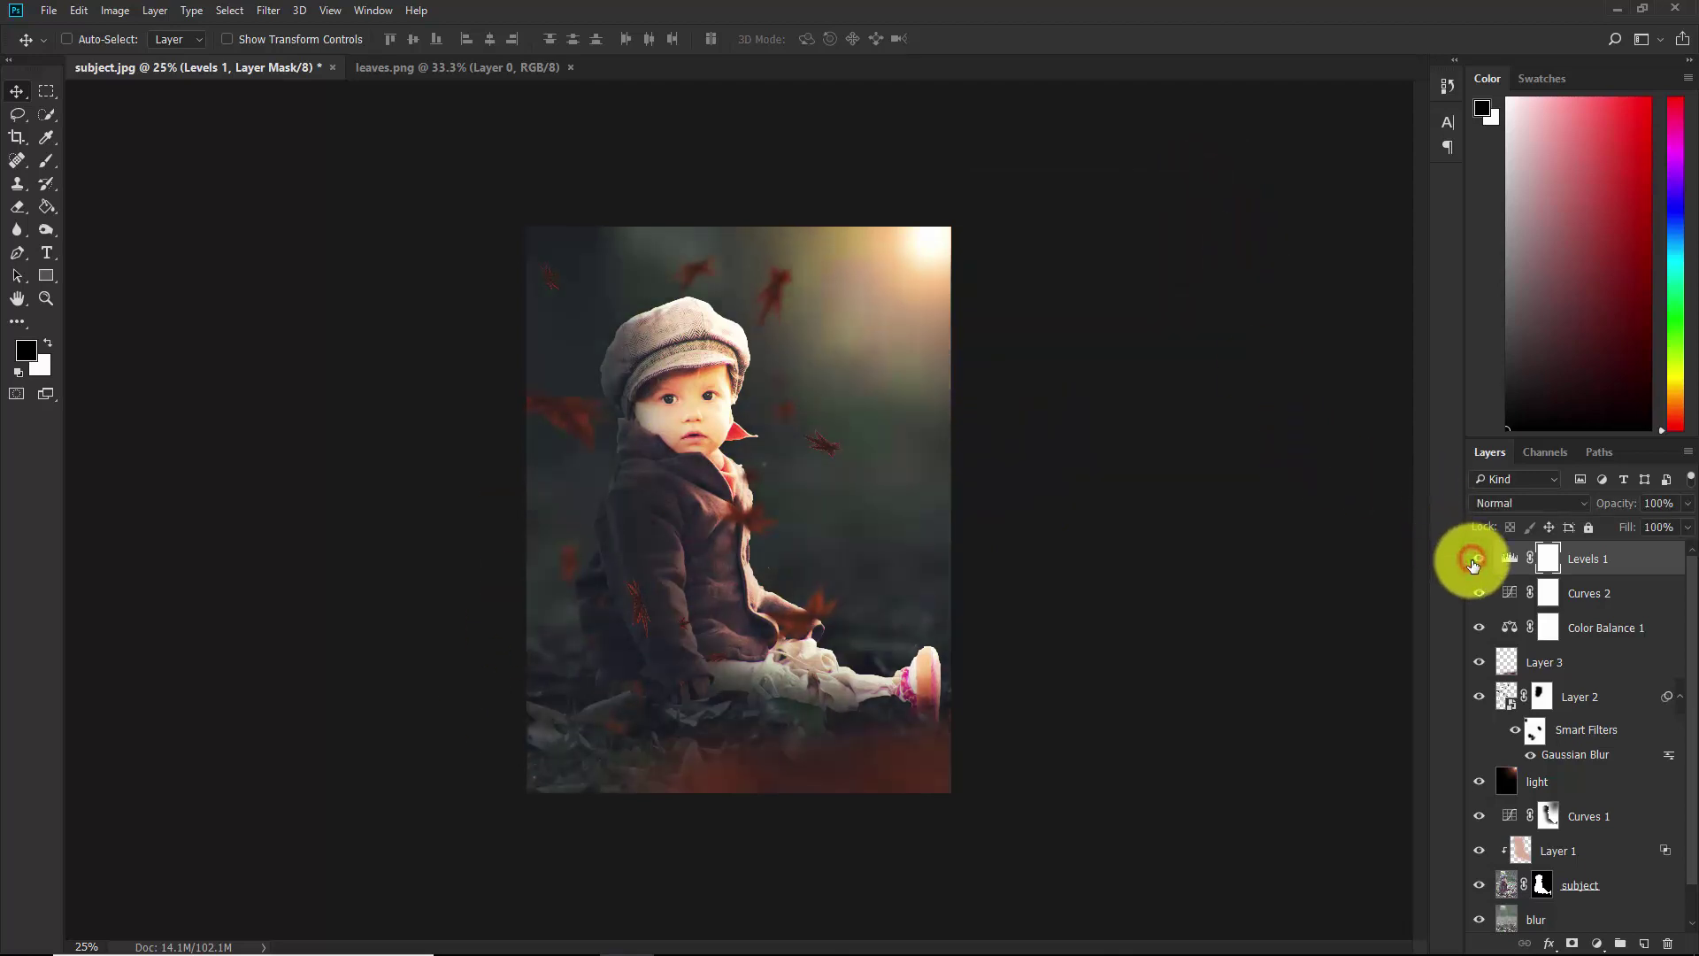
pyautogui.scroll(-1, 1593, 566)
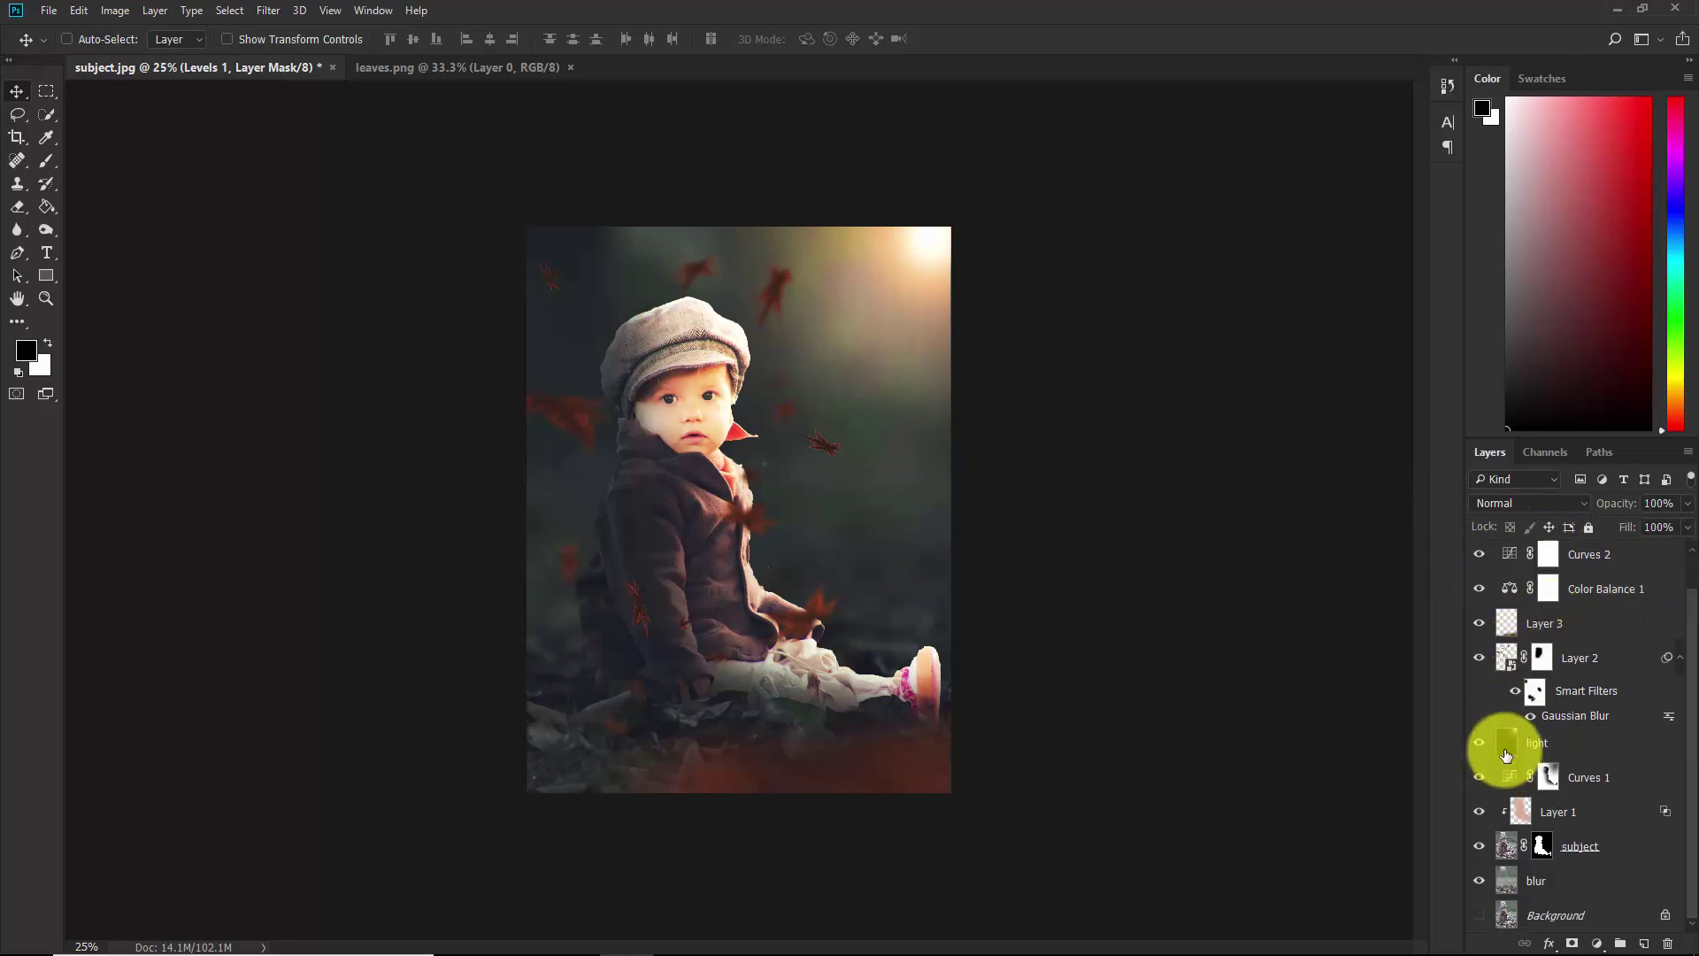
pyautogui.click(1477, 921)
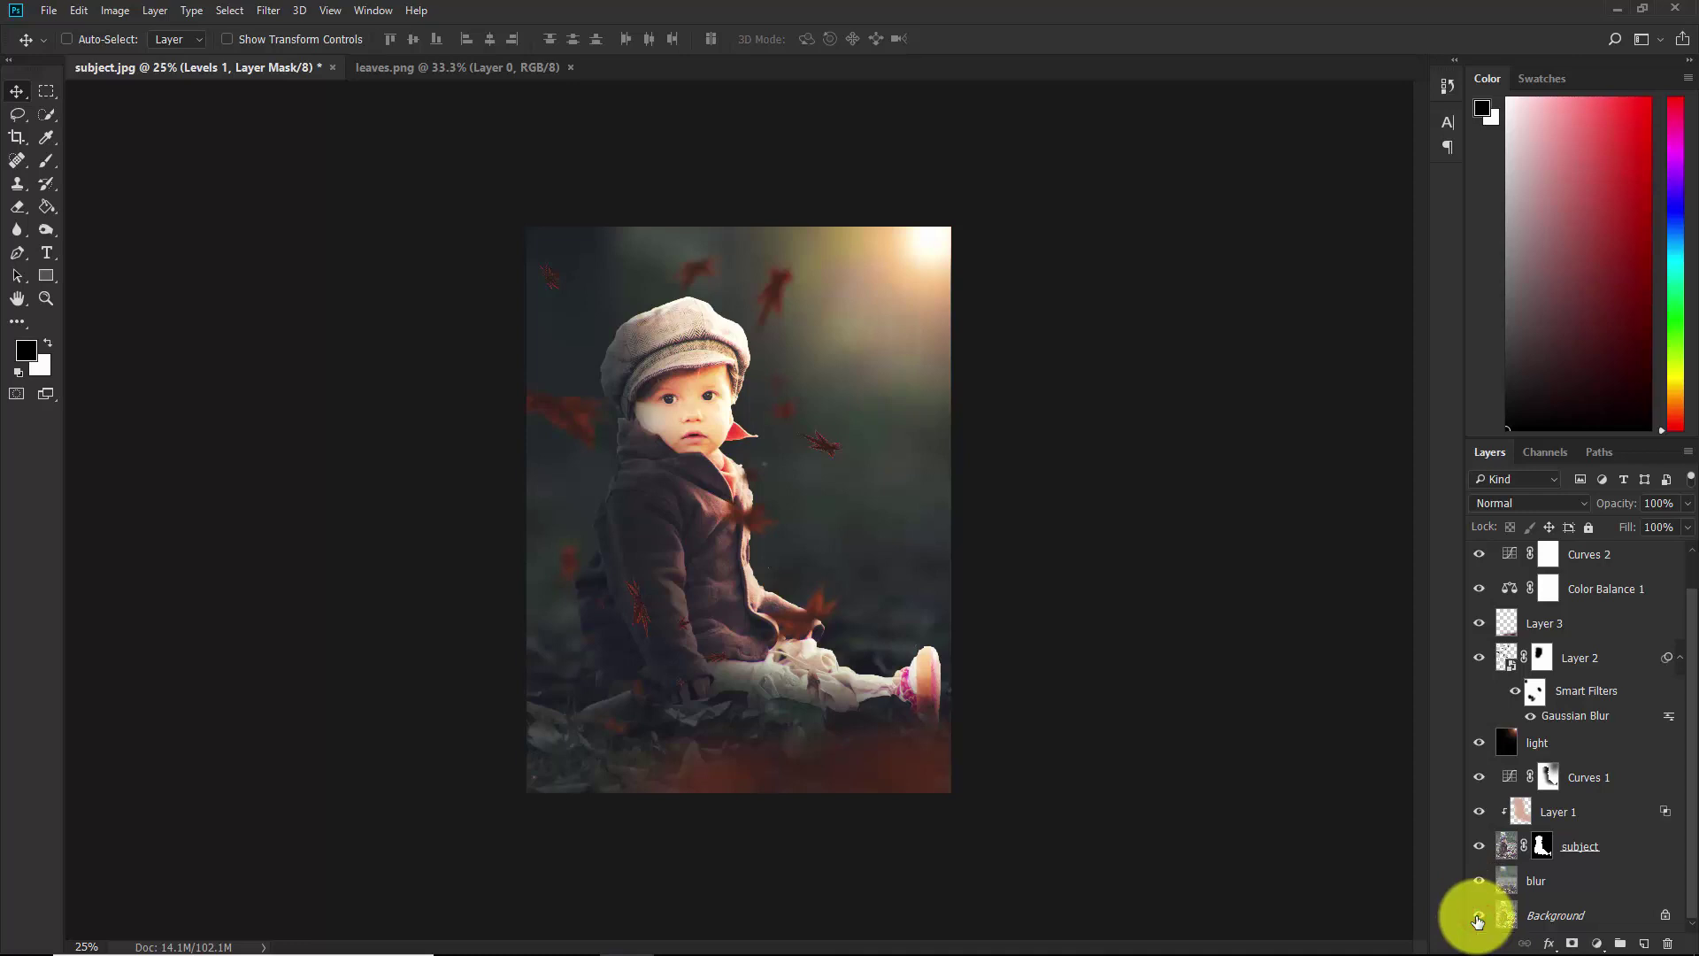
pyautogui.keyDown('alt'); pyautogui.click(1477, 921); pyautogui.keyUp('alt')
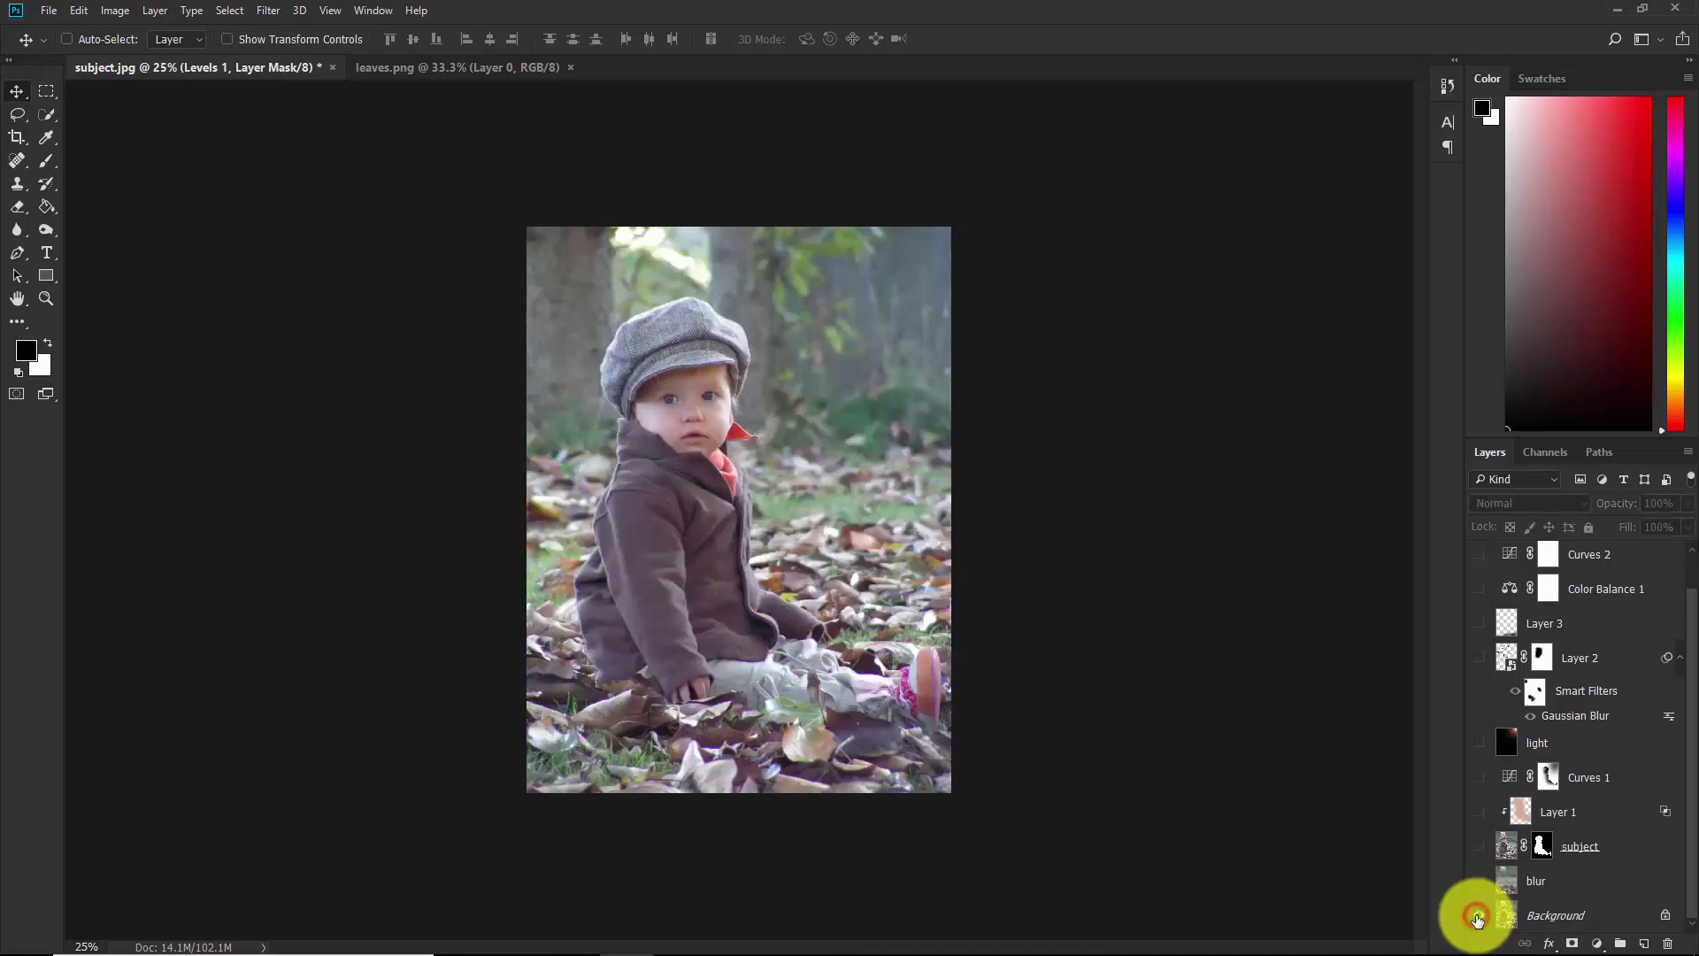
pyautogui.keyDown('alt'); pyautogui.click(1477, 920); pyautogui.keyUp('alt')
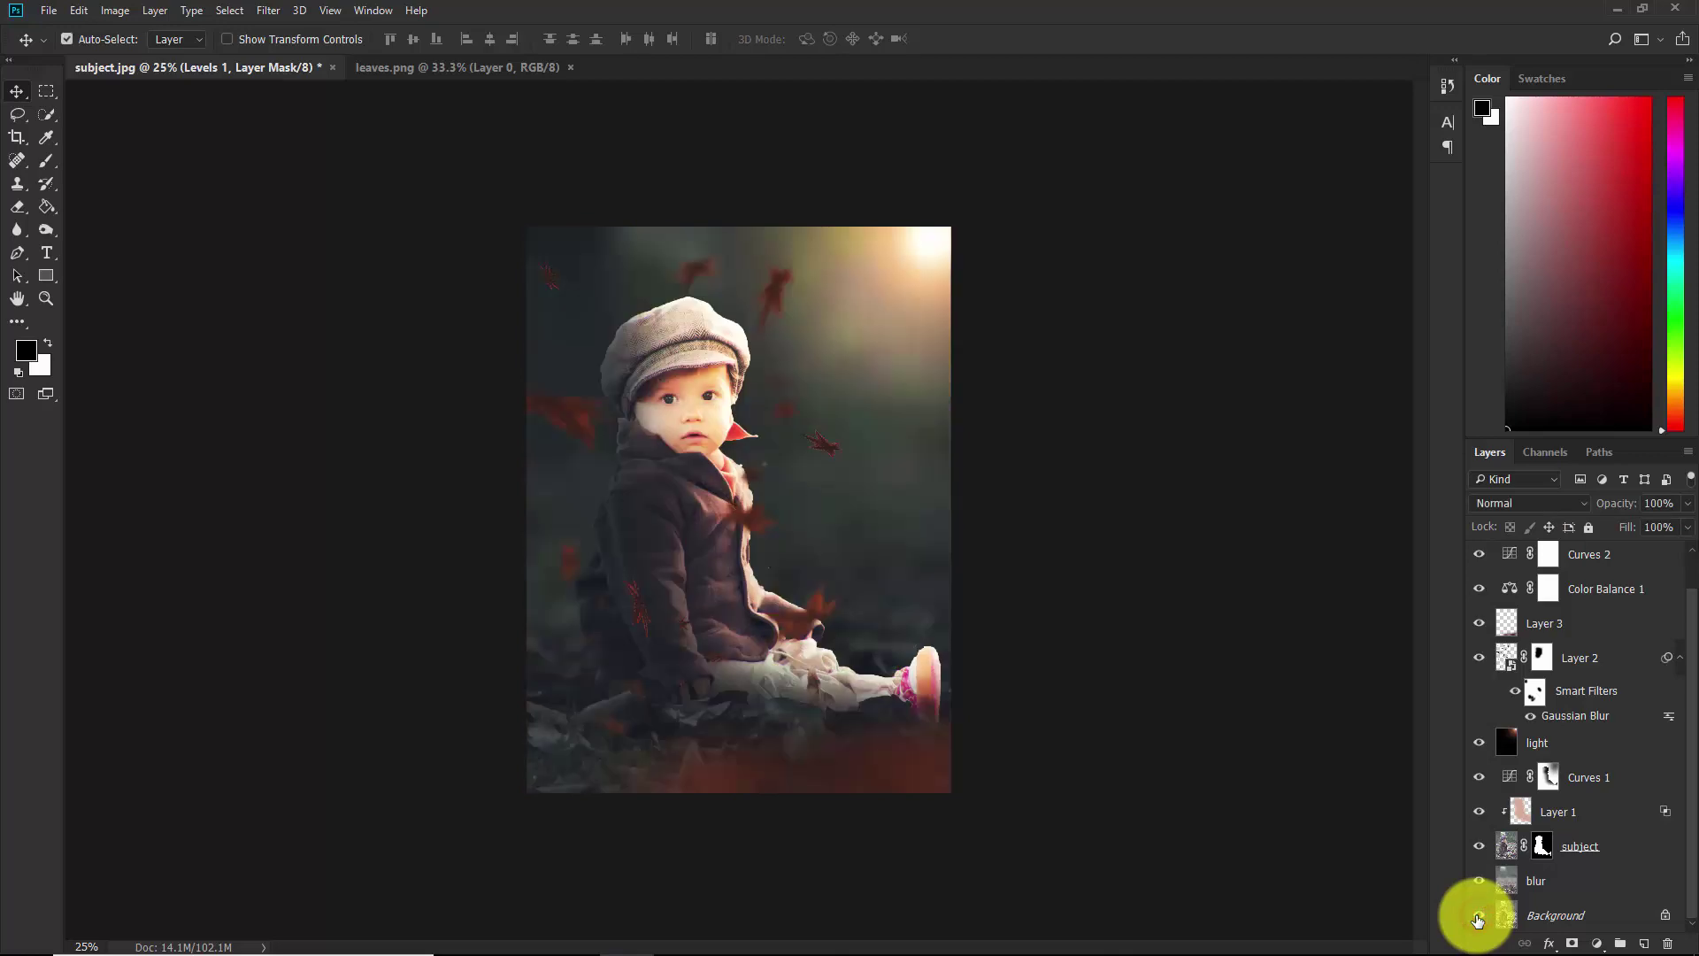
pyautogui.hotkey('ctrl', '+')
pyautogui.keyDown('alt'); pyautogui.click(1477, 921); pyautogui.keyUp('alt')
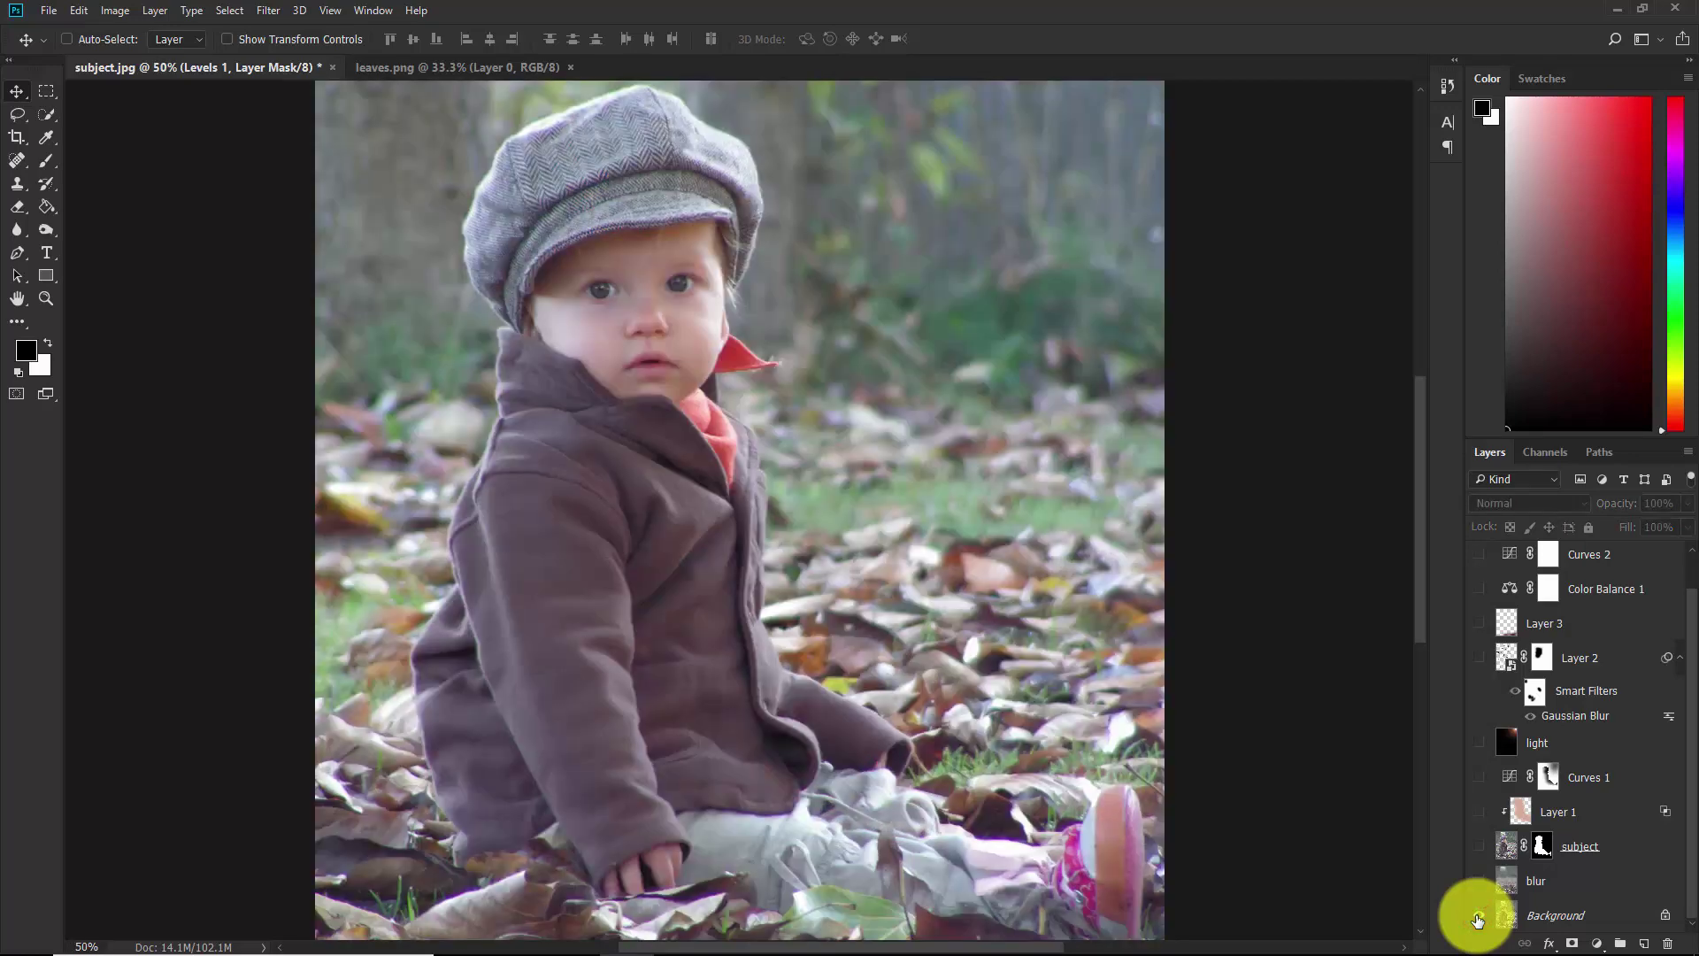
pyautogui.keyDown('alt'); pyautogui.click(1477, 920); pyautogui.keyUp('alt')
pyautogui.hotkey('ctrl', '-')
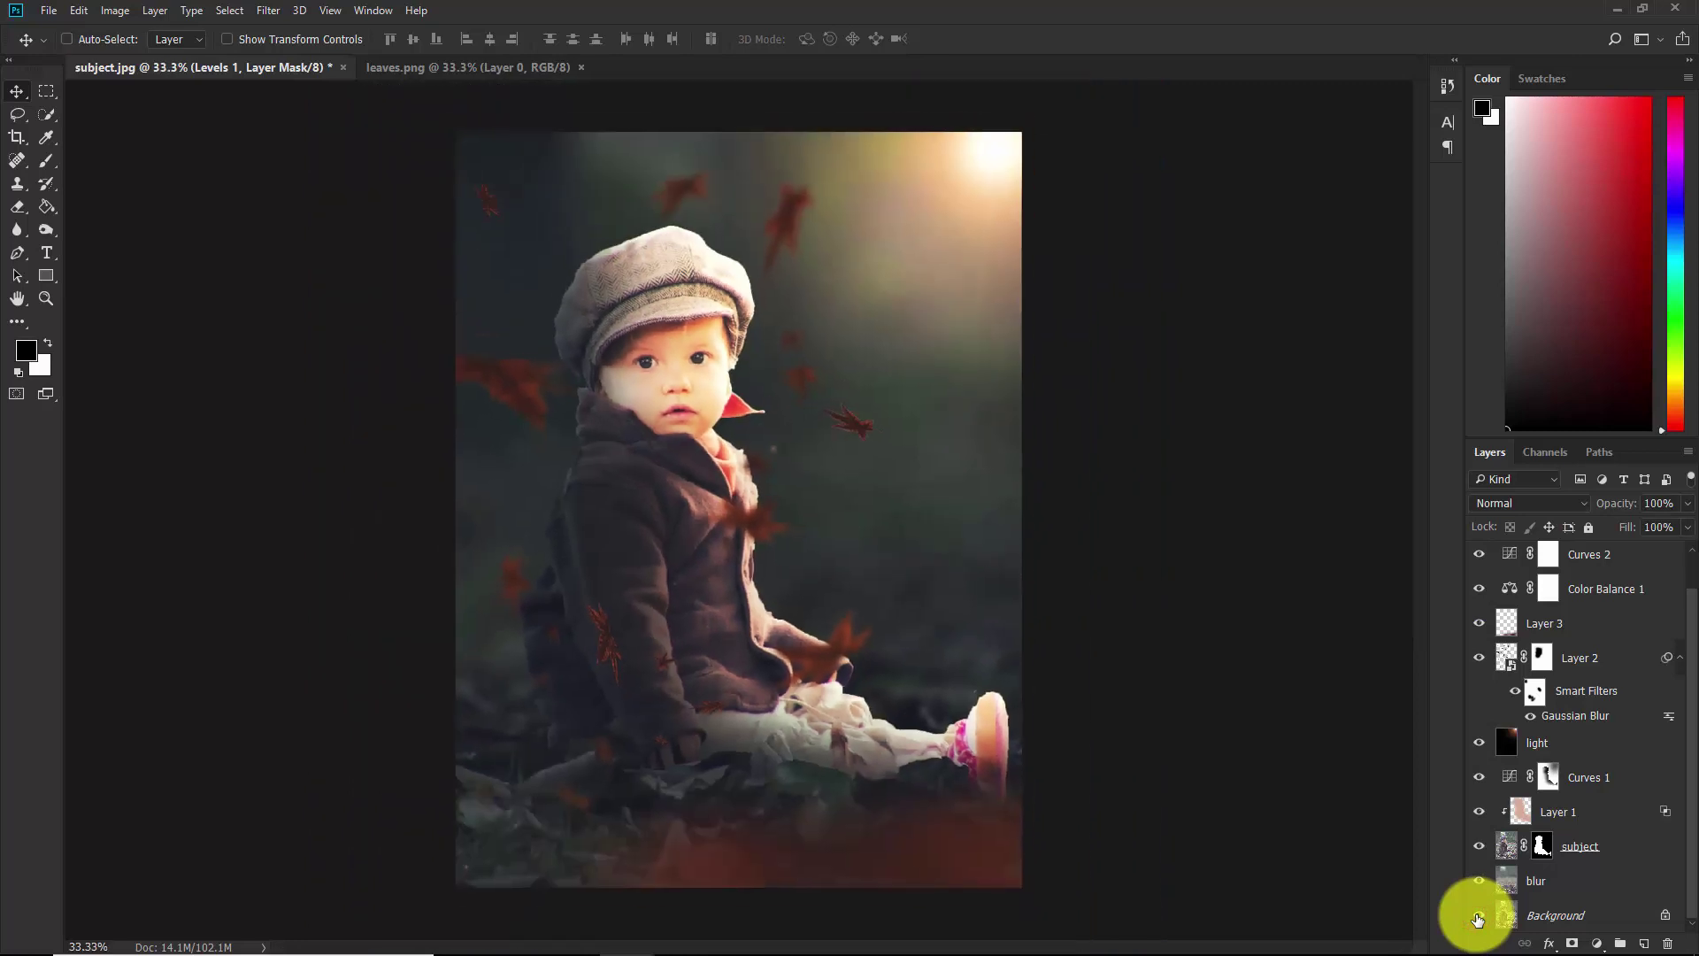